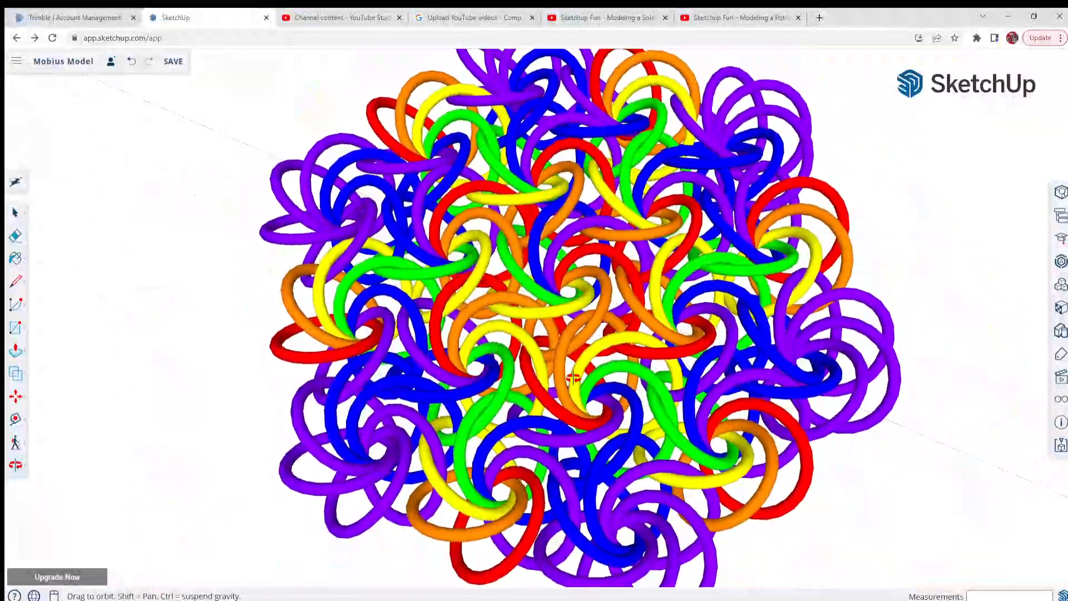
# Examine the large interlocking rainbow cluster and the single six-coloured ring at the origin
pyautogui.press('e')
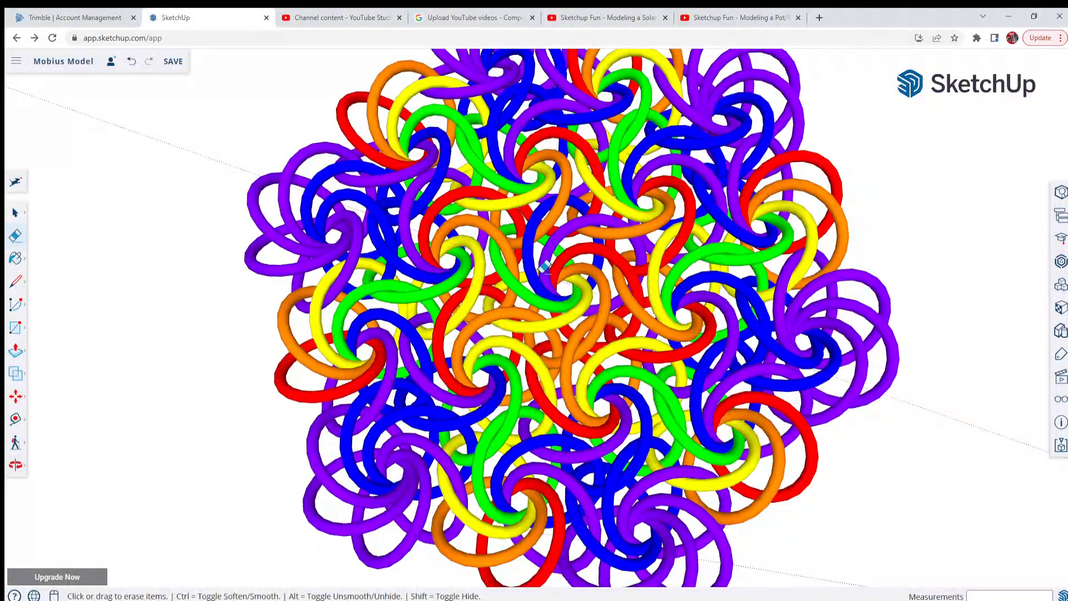
pyautogui.scroll(-3, 421, 315)
pyautogui.scroll(6, 504, 312)
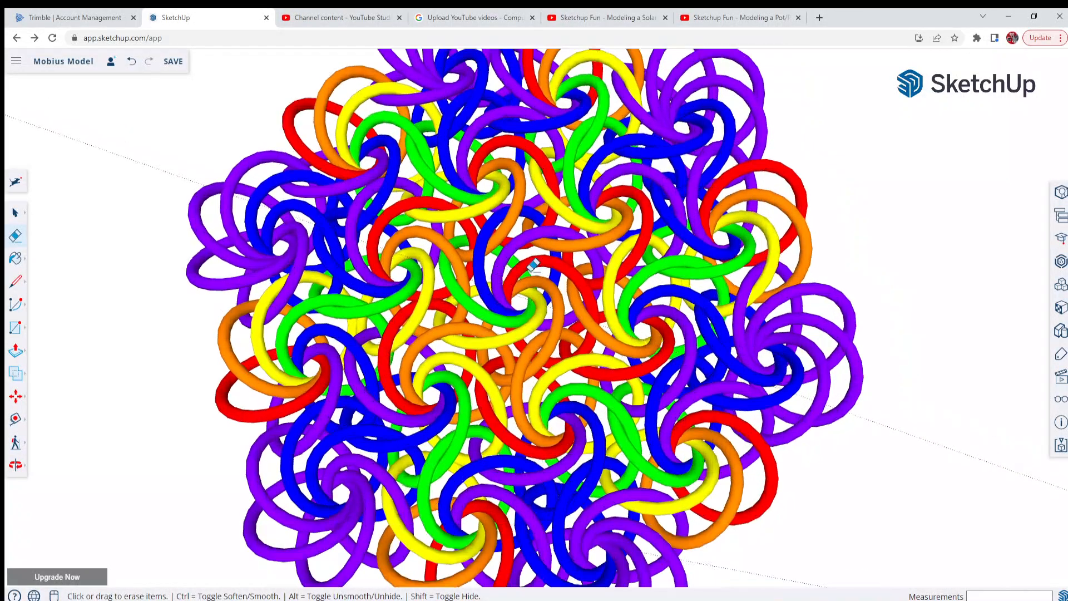
pyautogui.moveTo(502, 318); pyautogui.dragTo(507, 347, button='middle')
pyautogui.scroll(-8, 397, 201)
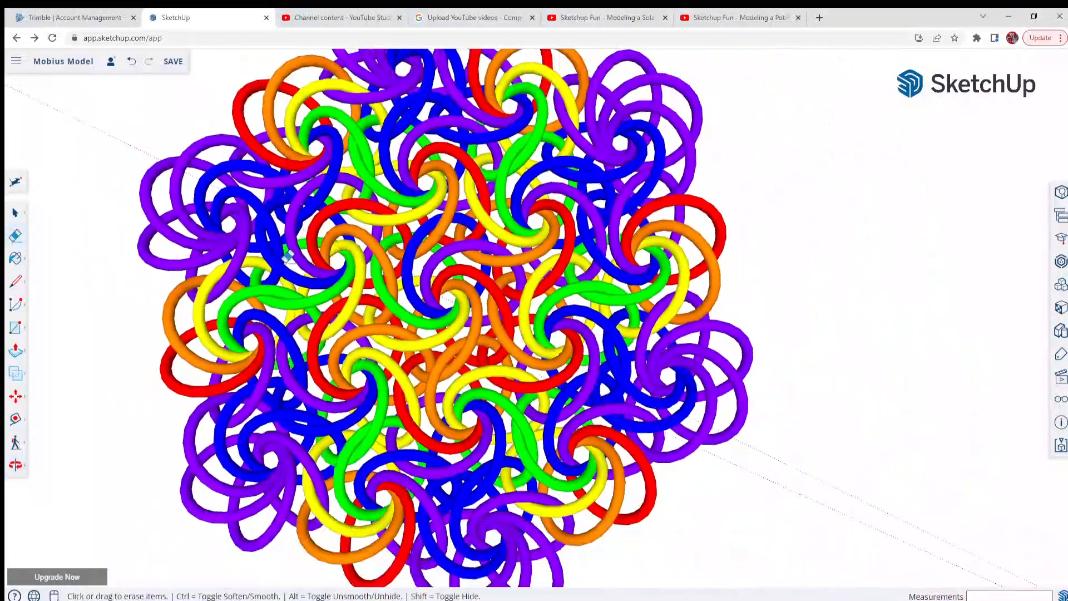
pyautogui.scroll(-3, 281, 198)
pyautogui.scroll(5, 864, 464)
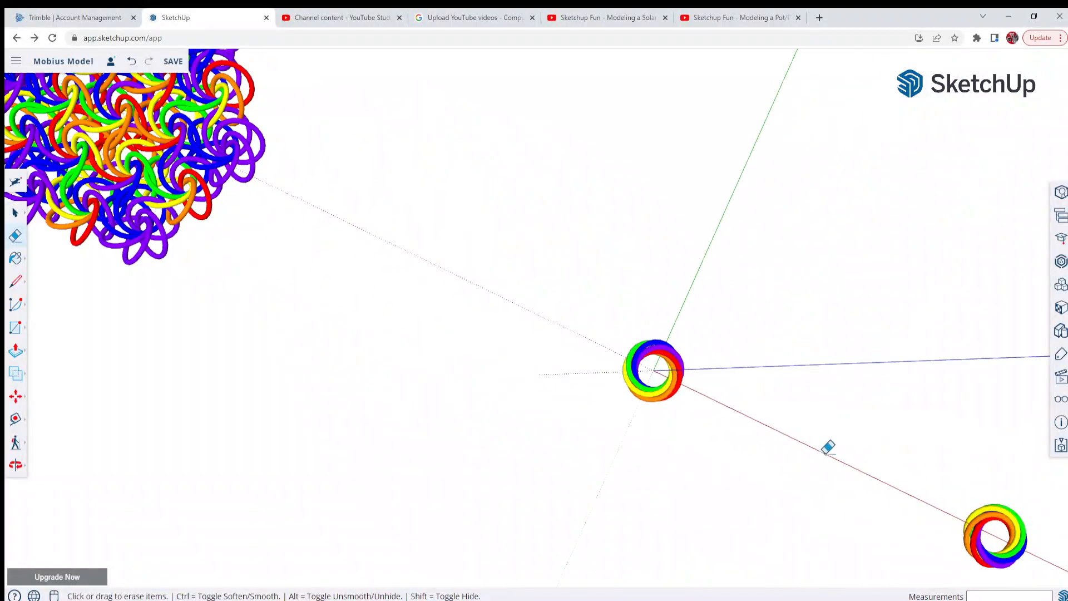
pyautogui.scroll(3, 698, 413)
pyautogui.moveTo(698, 413); pyautogui.dragTo(768, 271, button='middle')
pyautogui.scroll(5, 649, 320)
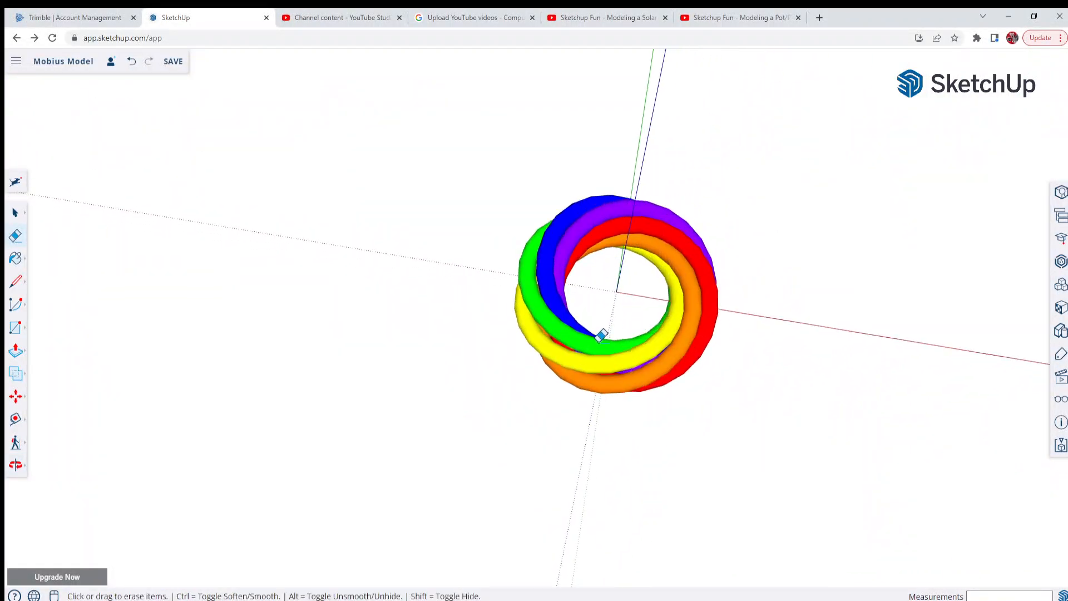
pyautogui.moveTo(640, 331)
pyautogui.mouseDown(button='middle')
pyautogui.moveTo(685, 303)
pyautogui.moveTo(692, 347)
pyautogui.moveTo(718, 346)
pyautogui.mouseUp(button='middle')
pyautogui.scroll(-4, 731, 348)
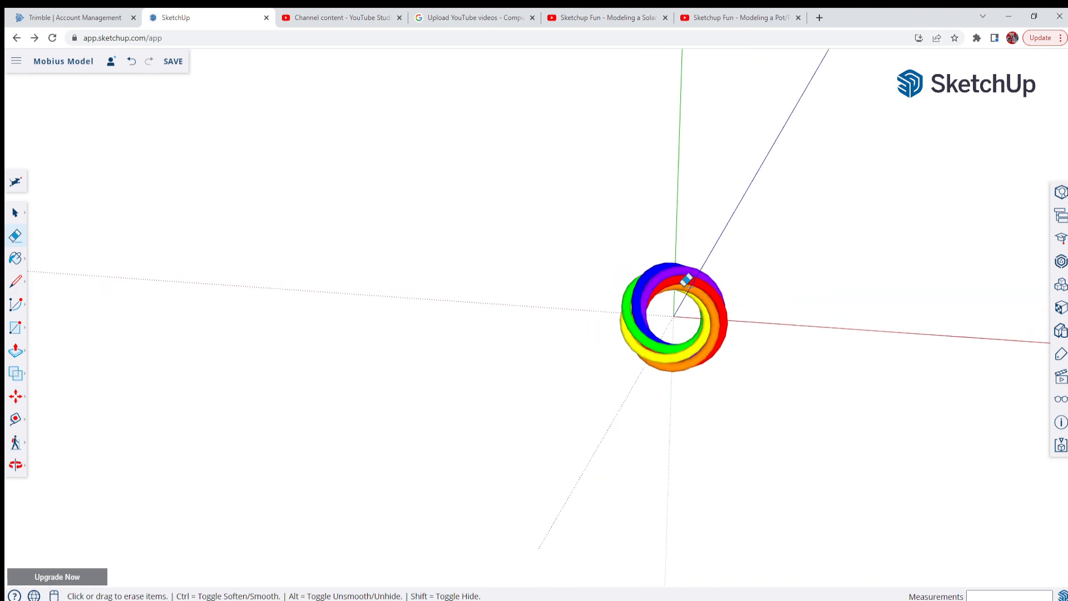
pyautogui.scroll(7, 723, 323)
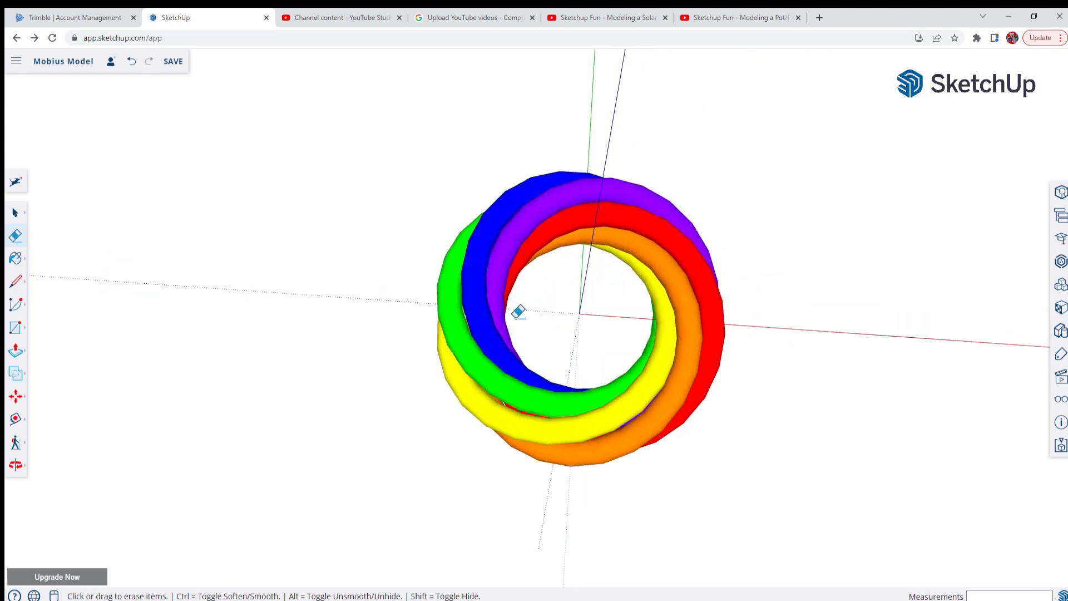
# Compare the large cluster with the single ring it is built from, viewing each up close and both together
pyautogui.scroll(-1, 763, 334)
pyautogui.scroll(-8, 889, 353)
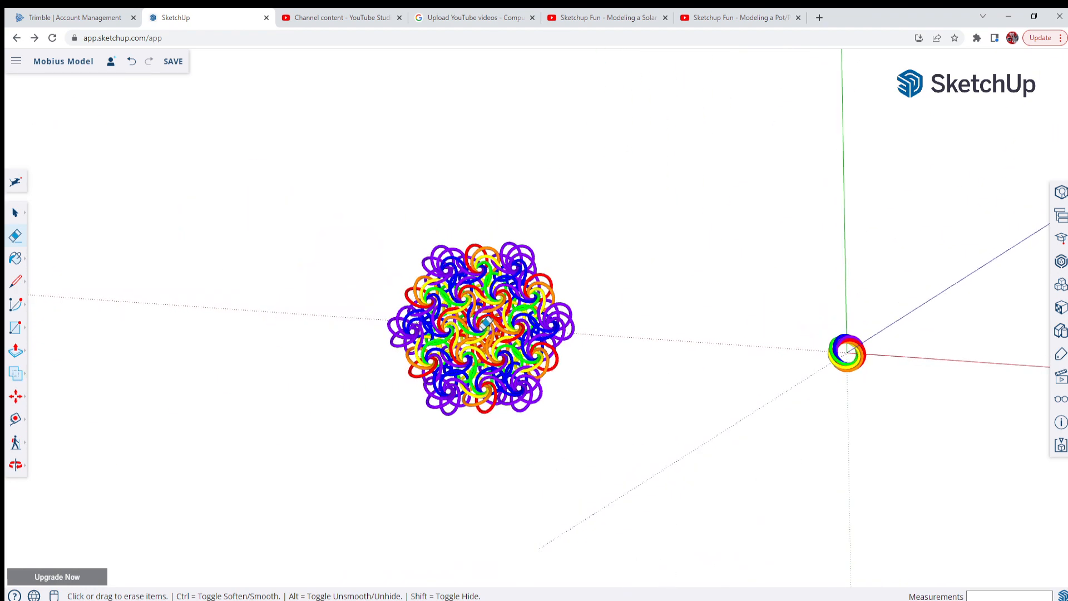
pyautogui.scroll(4, 478, 328)
pyautogui.scroll(2, 478, 329)
pyautogui.scroll(-6, 479, 329)
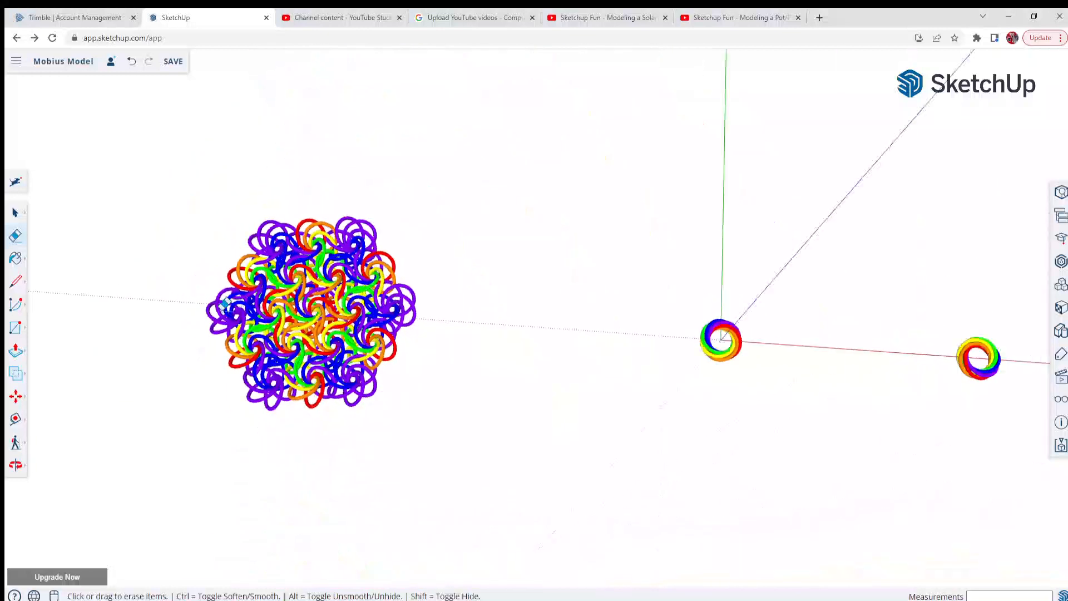
pyautogui.scroll(2, 604, 321)
pyautogui.scroll(5, 683, 271)
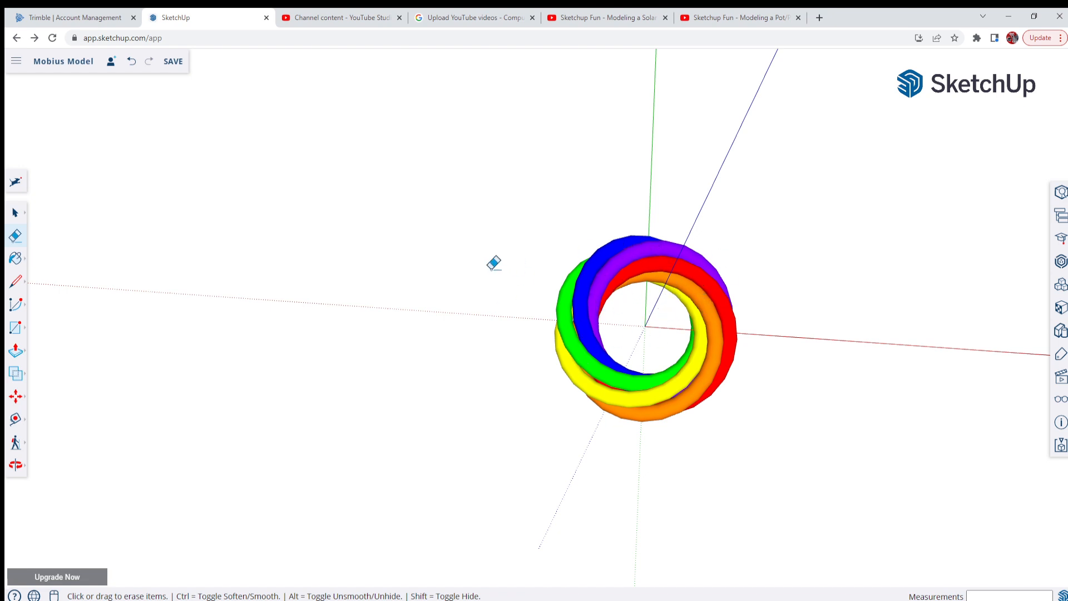
pyautogui.scroll(-2, 753, 335)
pyautogui.scroll(-4, 667, 307)
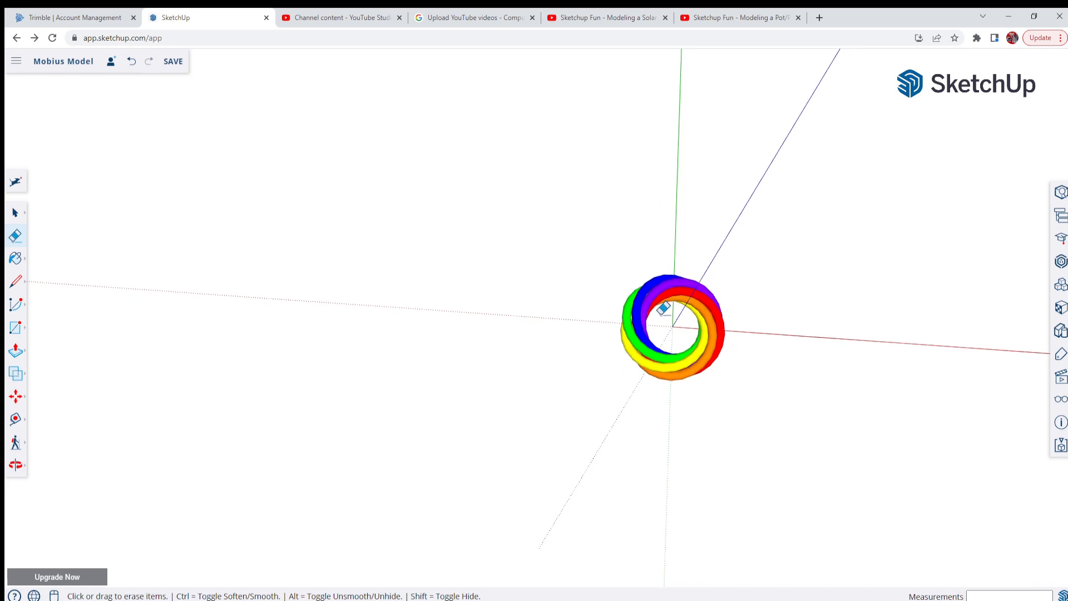
pyautogui.scroll(-1, 765, 310)
pyautogui.scroll(1, 280, 247)
pyautogui.scroll(3, 283, 239)
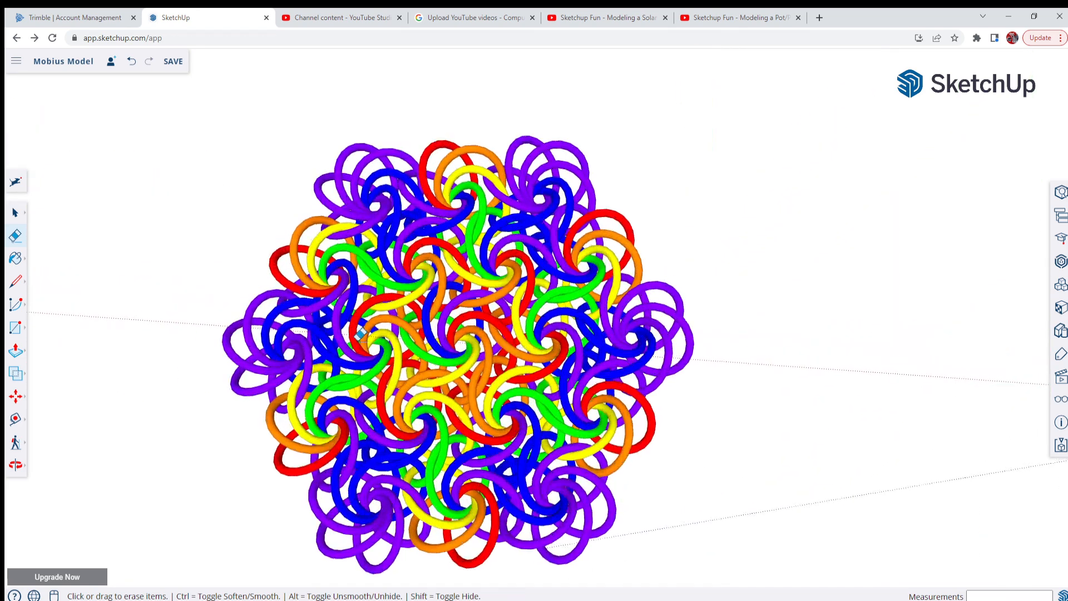
pyautogui.scroll(-1, 234, 262)
pyautogui.scroll(-1, 175, 277)
pyautogui.scroll(-2, 174, 277)
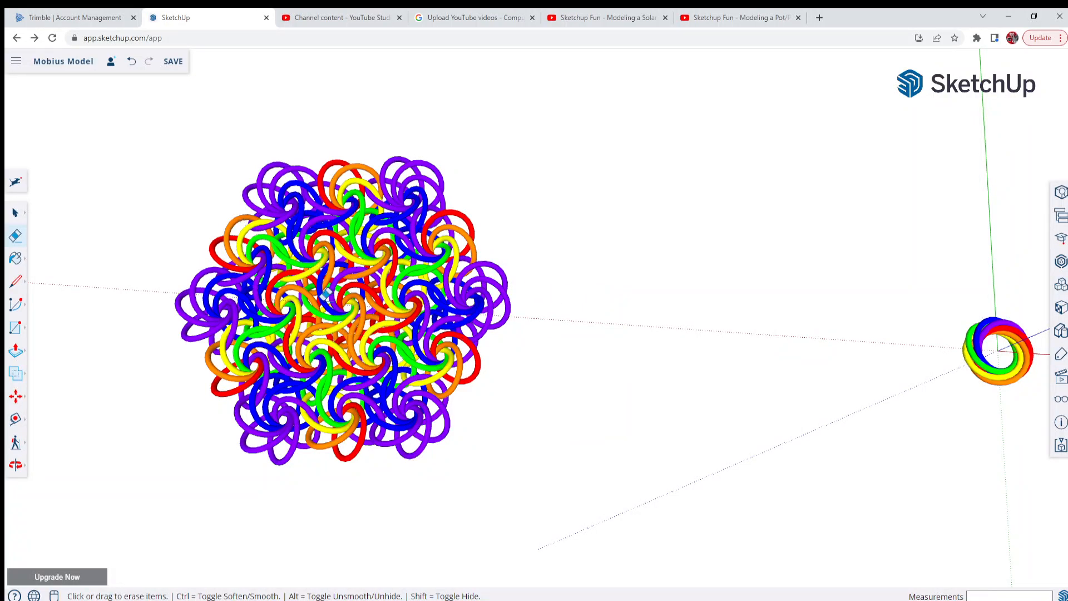
pyautogui.scroll(-1, 247, 306)
pyautogui.scroll(-2, 271, 321)
pyautogui.scroll(5, 694, 320)
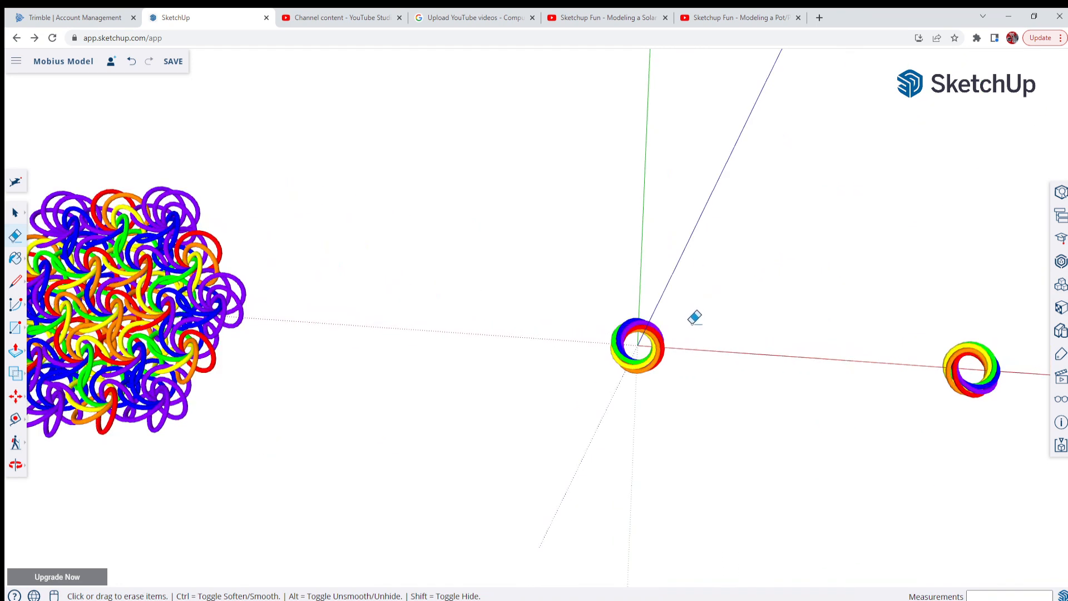
# Inspect the twisted ring around the origin from several angles and distances
pyautogui.moveTo(701, 338); pyautogui.dragTo(715, 295, button='middle')
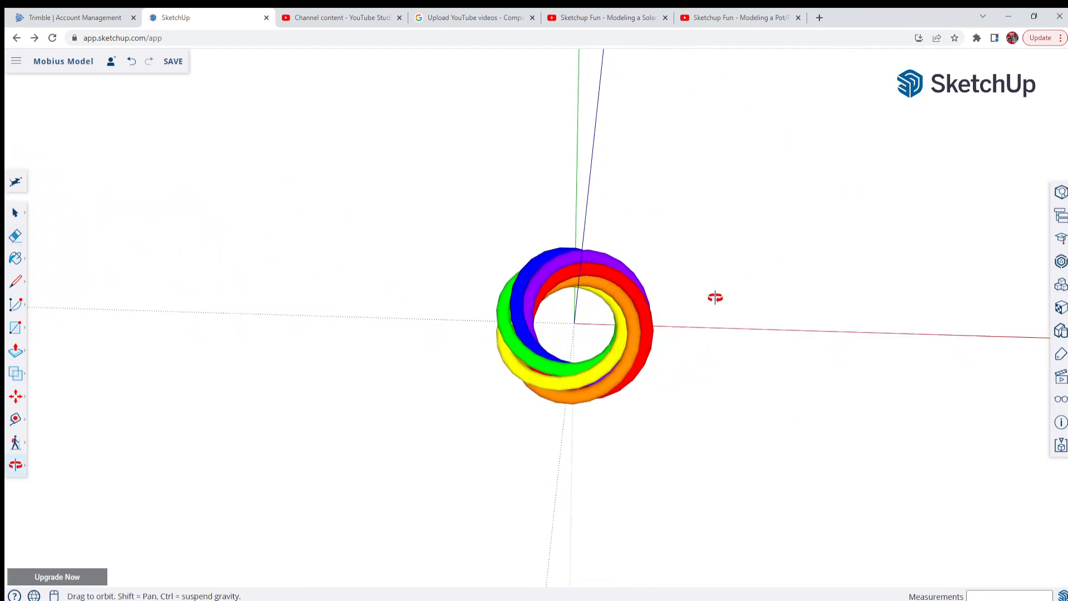
pyautogui.scroll(4, 593, 339)
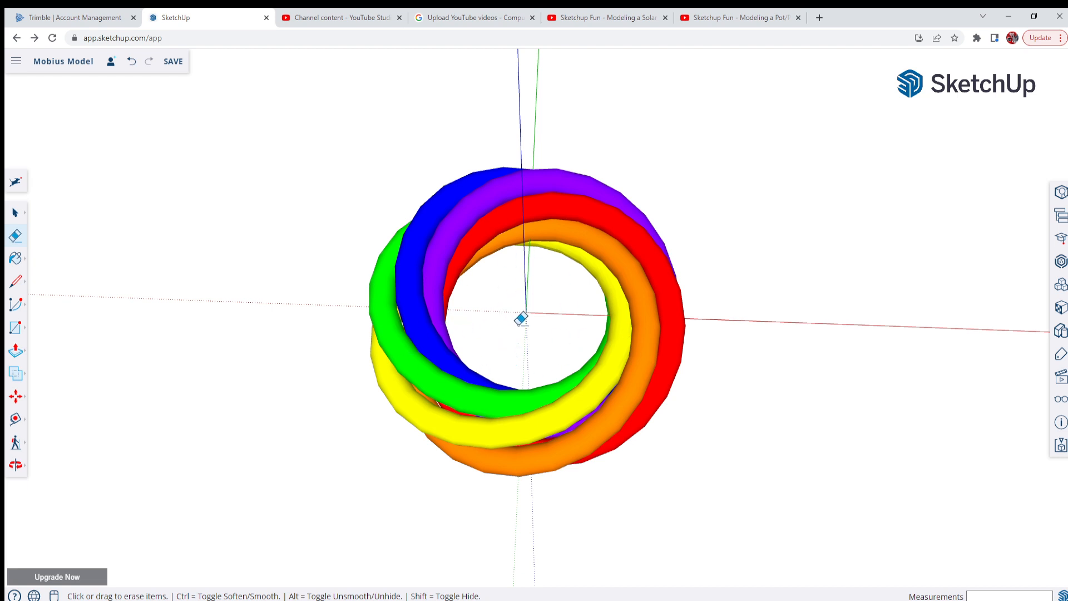
pyautogui.moveTo(526, 317)
pyautogui.mouseDown(button='middle')
pyautogui.moveTo(528, 251)
pyautogui.moveTo(536, 352)
pyautogui.moveTo(476, 117)
pyautogui.moveTo(572, 288)
pyautogui.moveTo(713, 296)
pyautogui.moveTo(555, 362)
pyautogui.mouseUp(button='middle')
pyautogui.scroll(4, 570, 300)
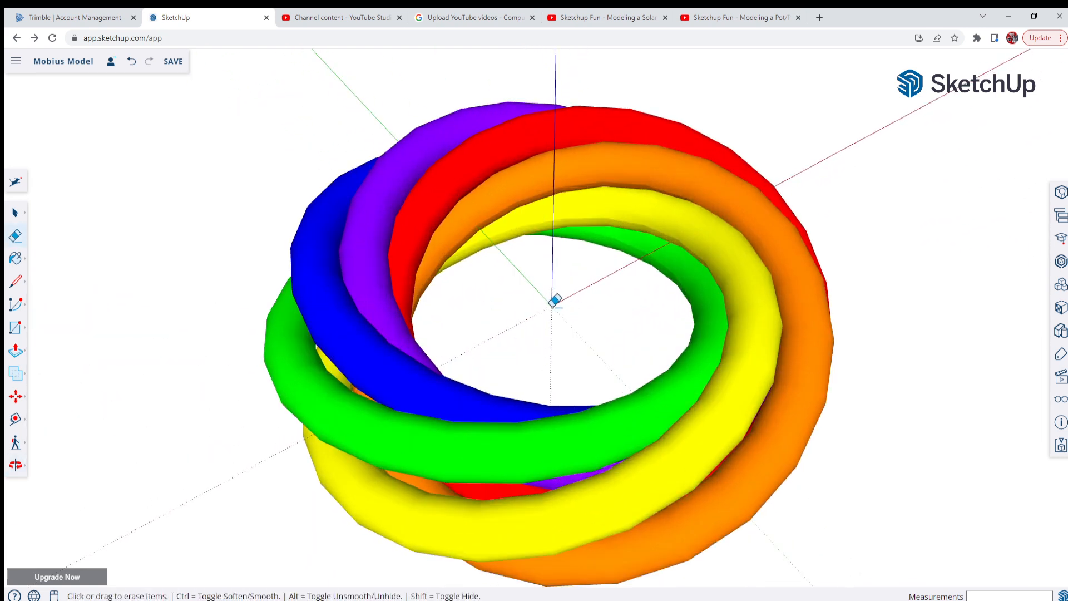
pyautogui.scroll(3, 555, 300)
pyautogui.moveTo(555, 298)
pyautogui.mouseDown(button='middle')
pyautogui.moveTo(570, 190)
pyautogui.moveTo(615, 229)
pyautogui.moveTo(641, 279)
pyautogui.moveTo(510, 348)
pyautogui.moveTo(350, 374)
pyautogui.moveTo(359, 339)
pyautogui.mouseUp(button='middle')
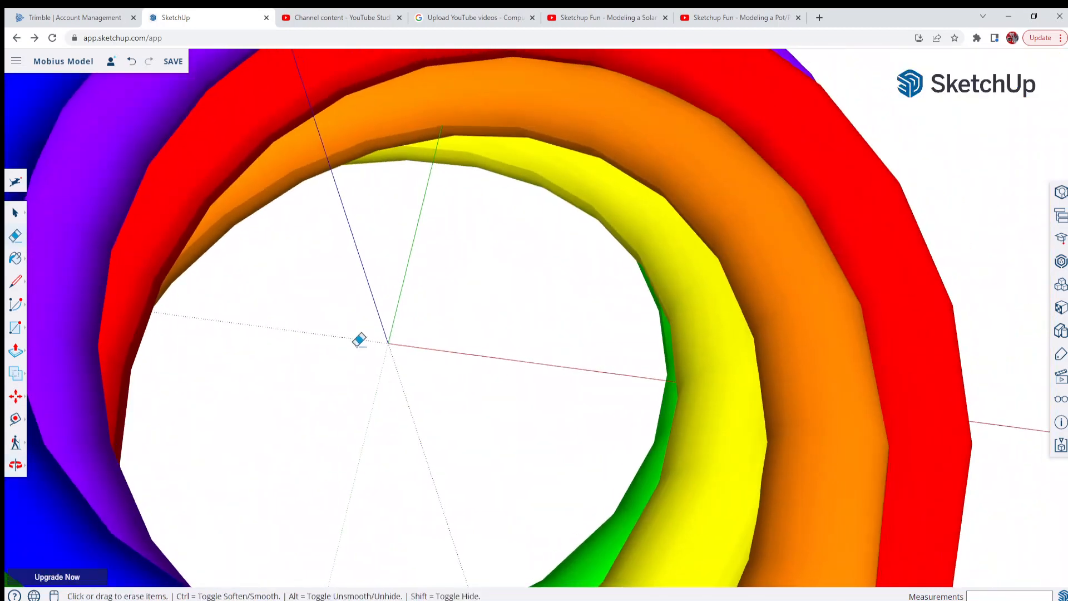
pyautogui.scroll(-5, 591, 329)
pyautogui.moveTo(592, 329)
pyautogui.mouseDown(button='middle')
pyautogui.moveTo(545, 329)
pyautogui.moveTo(424, 234)
pyautogui.mouseUp(button='middle')
pyautogui.scroll(-3, 466, 277)
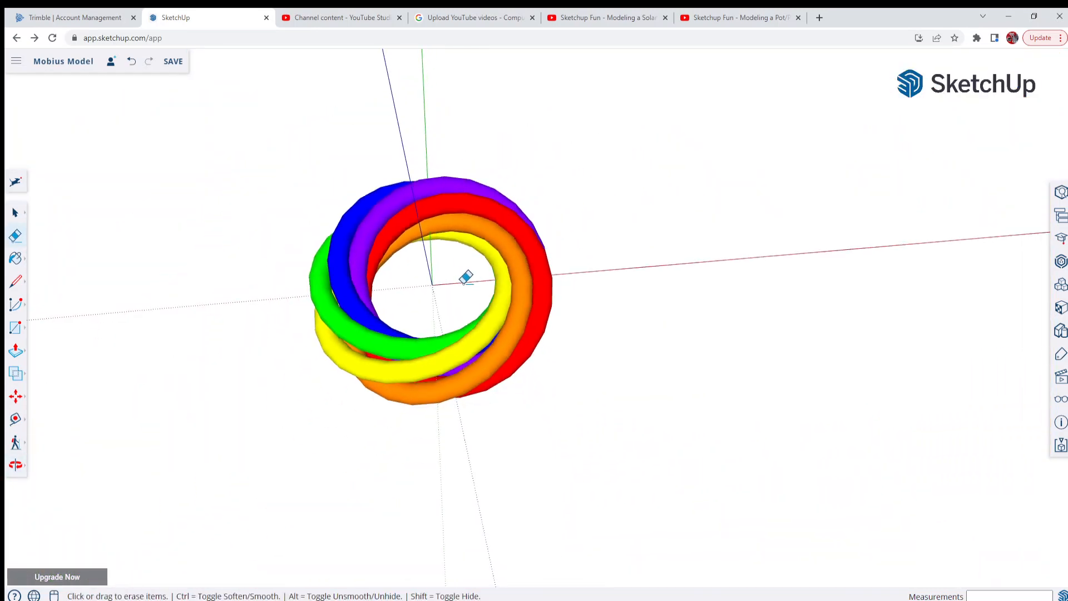
pyautogui.moveTo(466, 277); pyautogui.dragTo(436, 322, button='middle')
pyautogui.scroll(2, 385, 303)
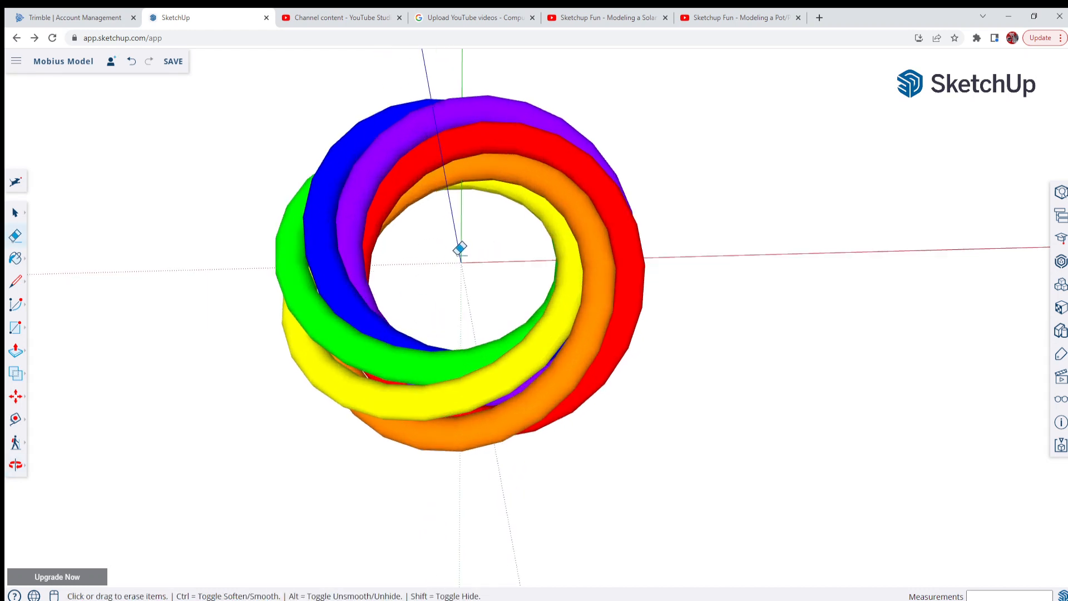
pyautogui.scroll(-2, 615, 376)
pyautogui.scroll(3, 484, 311)
pyautogui.scroll(-3, 484, 281)
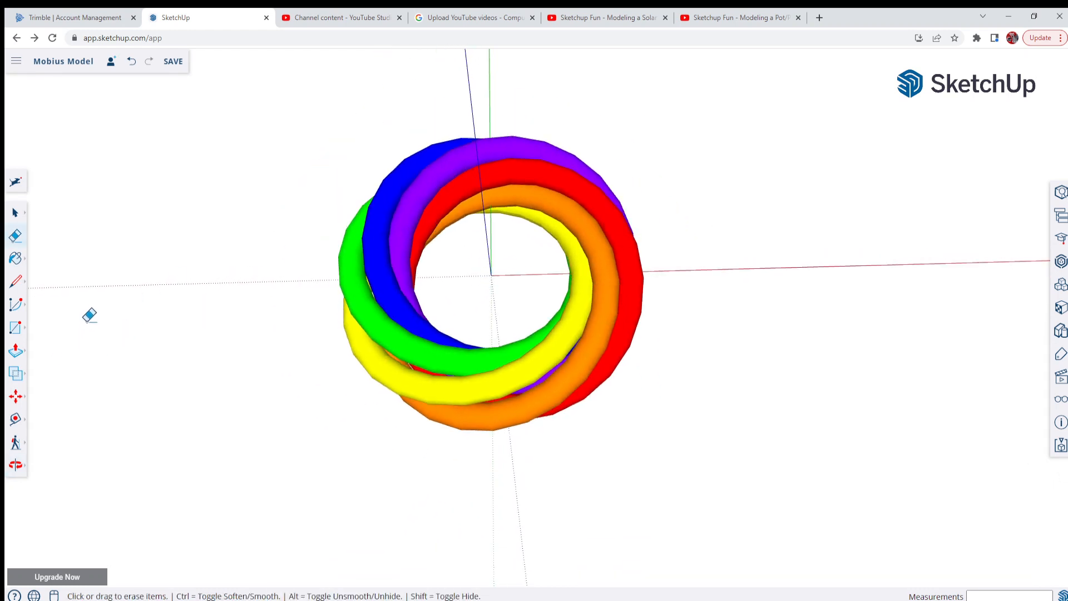
# Draw a hexagon around the ring on the ground plane, centred on the origin with a vertex on the red axis, inscribed radius about 9 1/2"
pyautogui.click(20, 334)
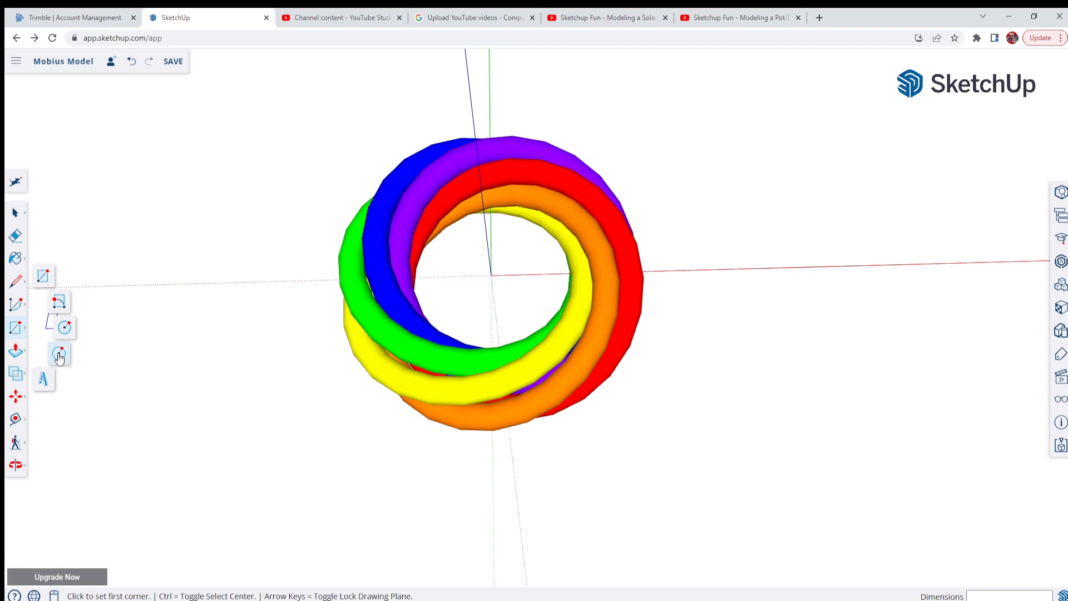
pyautogui.click(59, 355)
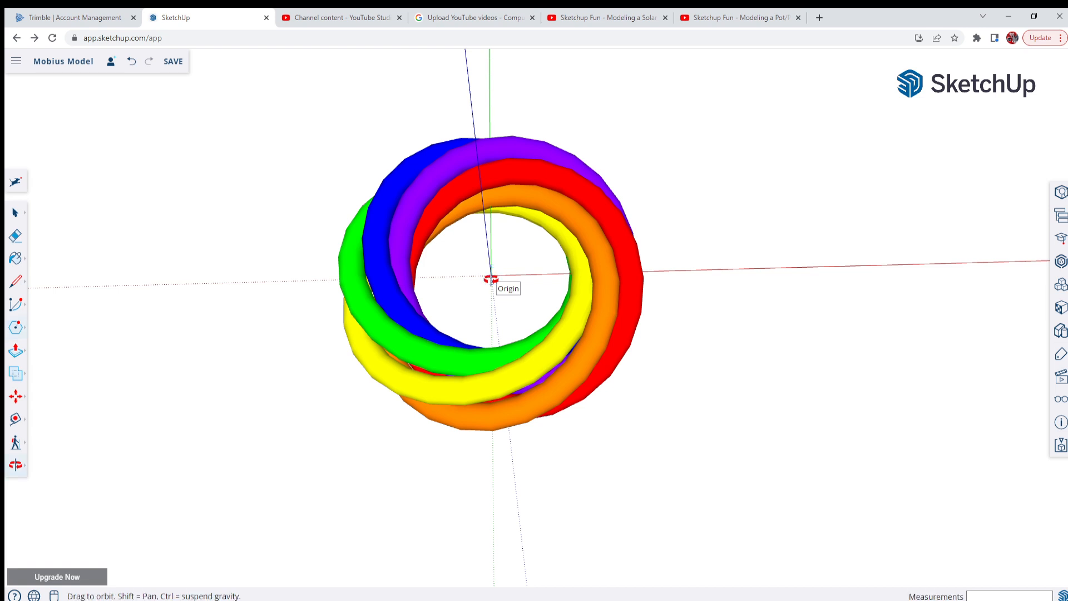
pyautogui.moveTo(494, 278); pyautogui.dragTo(245, 205, button='middle')
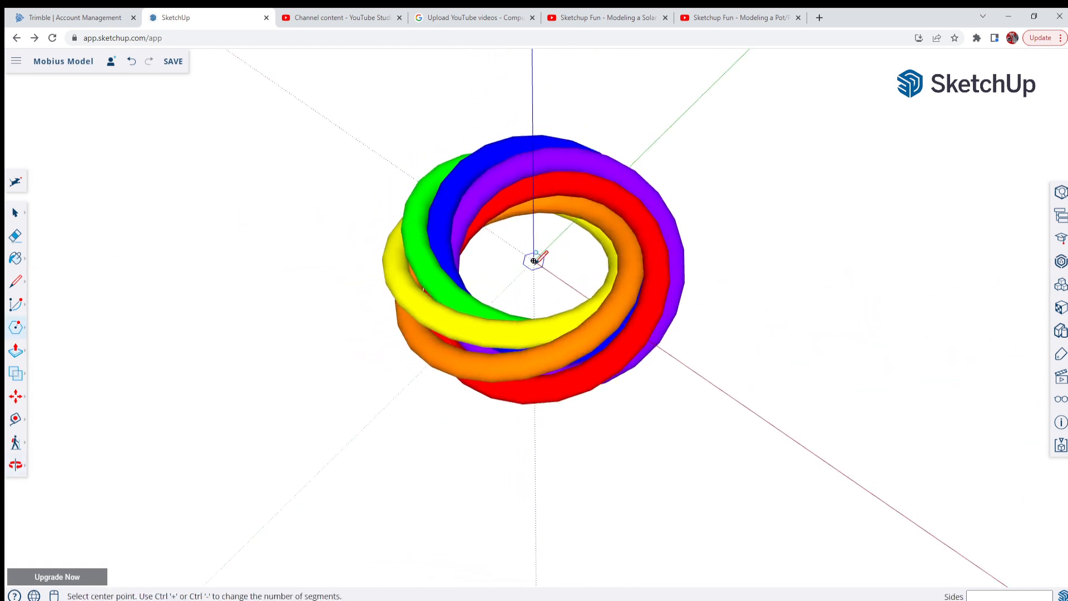
pyautogui.moveTo(534, 260); pyautogui.dragTo(746, 289, button='middle')
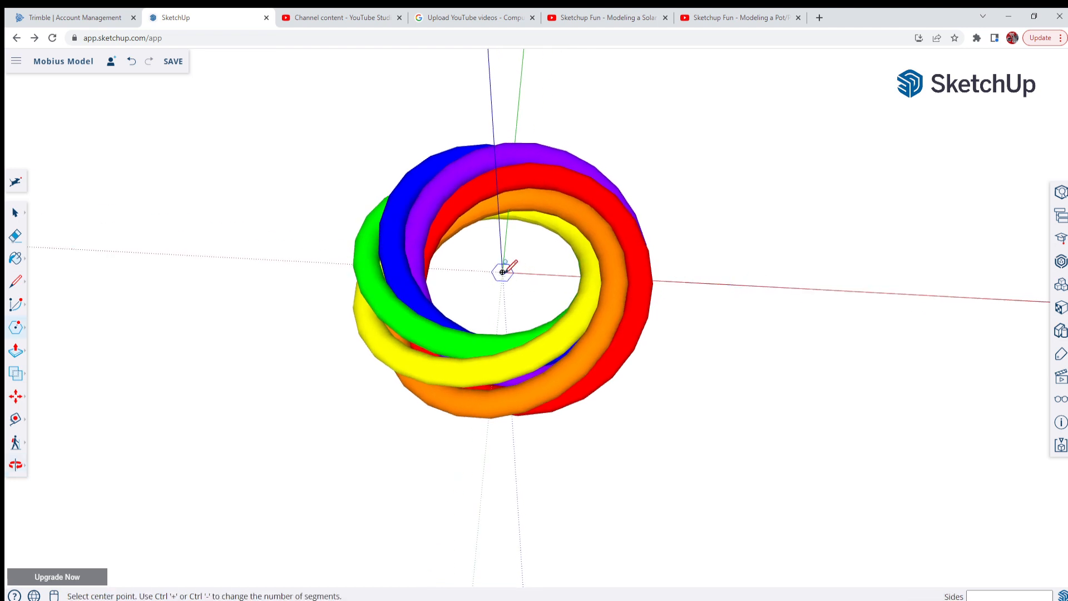
pyautogui.scroll(5, 502, 272)
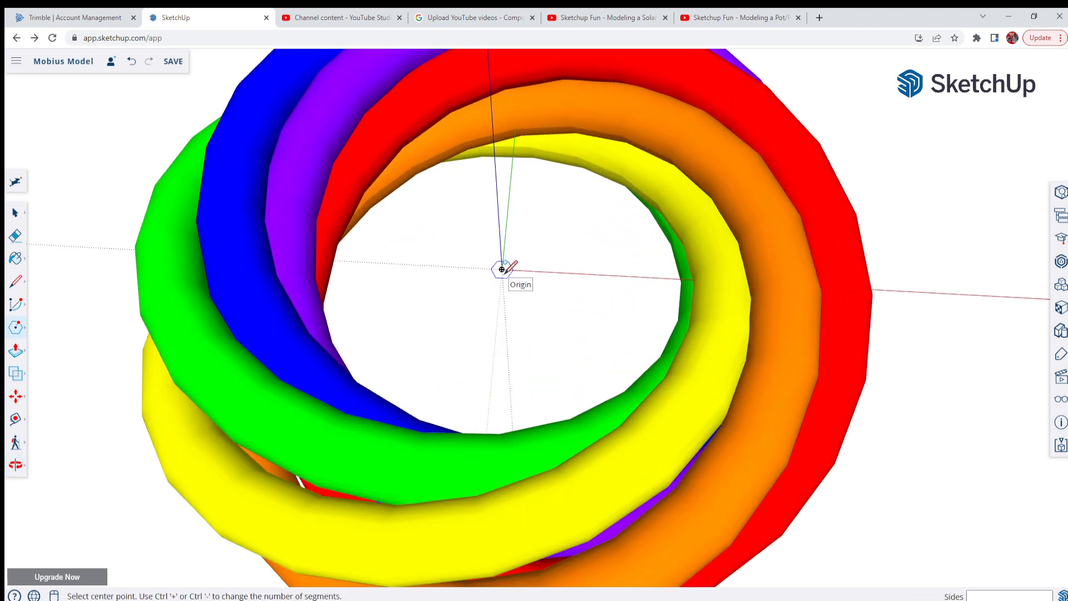
pyautogui.scroll(-2, 502, 271)
pyautogui.scroll(-1, 502, 271)
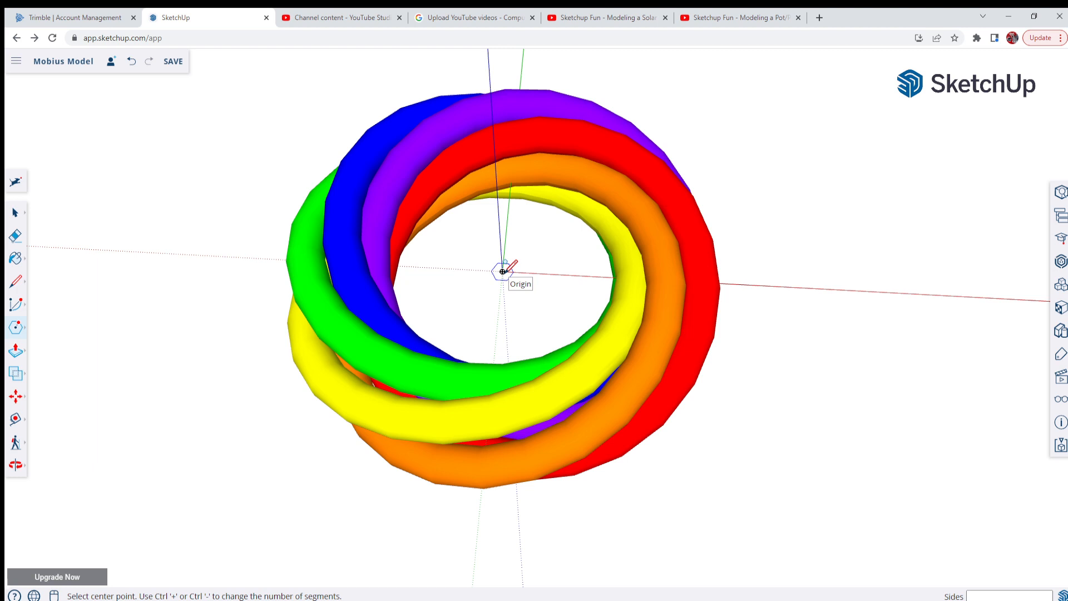
pyautogui.press('Right')
pyautogui.press('Left')
pyautogui.press('Right')
pyautogui.press('Up')
pyautogui.click(503, 271)
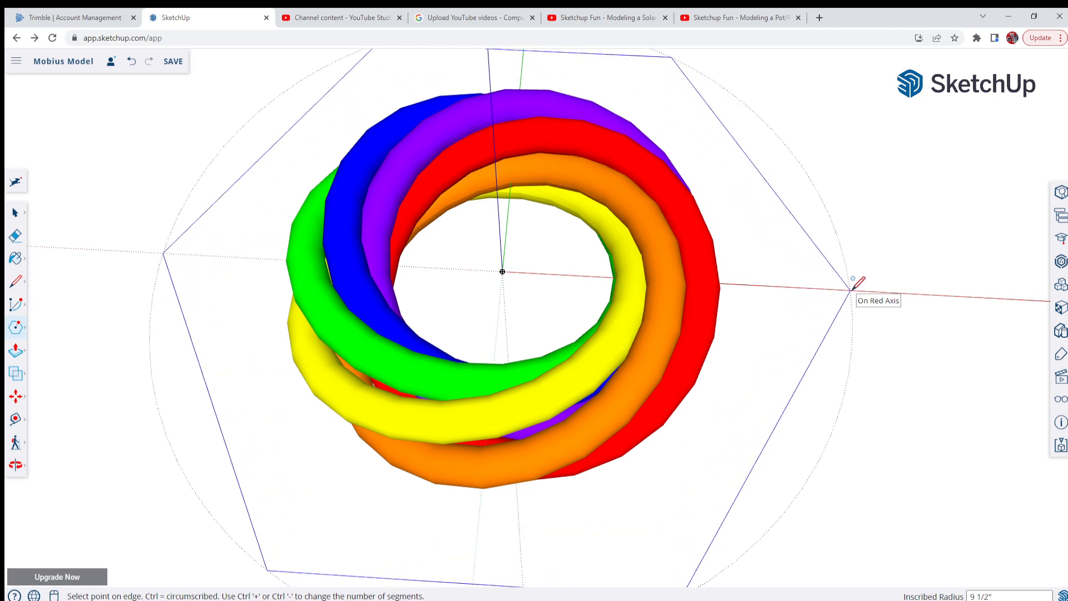
pyautogui.click(666, 290)
pyautogui.scroll(-4, 679, 179)
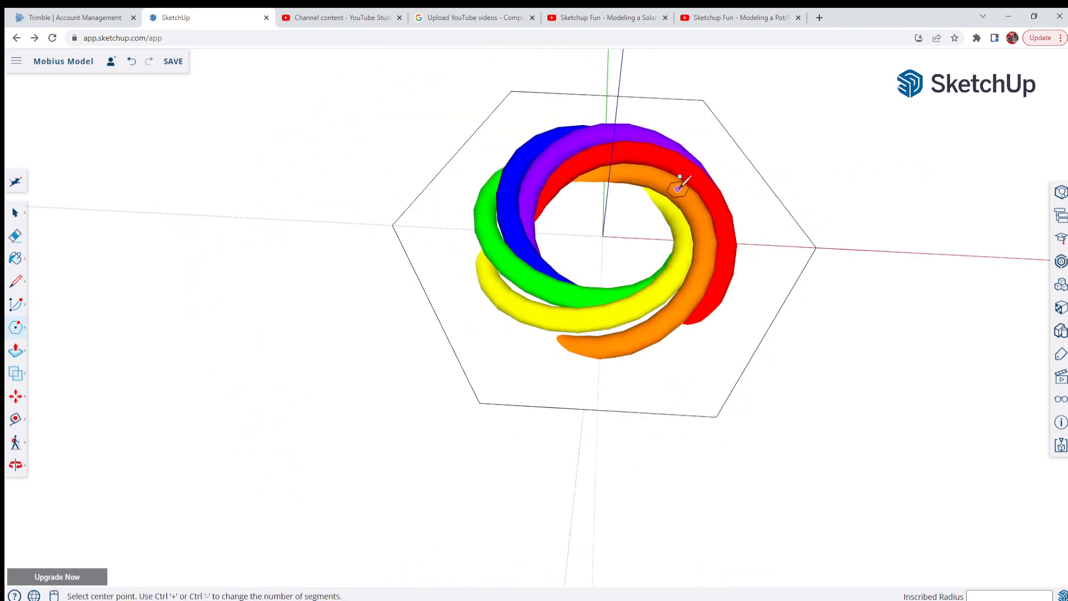
pyautogui.moveTo(679, 178); pyautogui.dragTo(565, 278, button='middle')
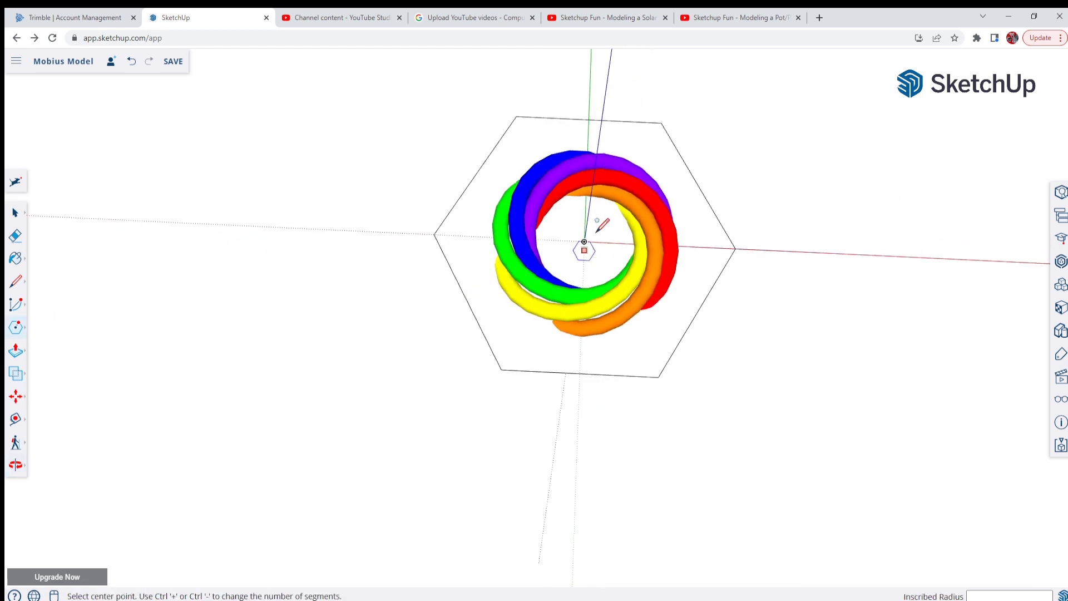
pyautogui.scroll(3, 606, 215)
pyautogui.scroll(-1, 606, 214)
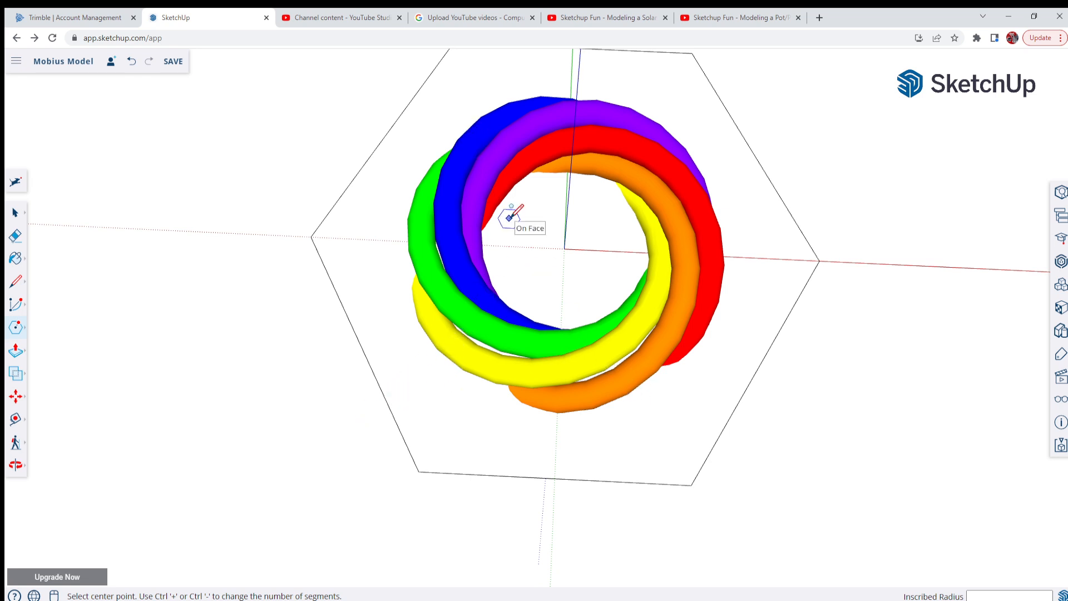
pyautogui.scroll(-1, 448, 316)
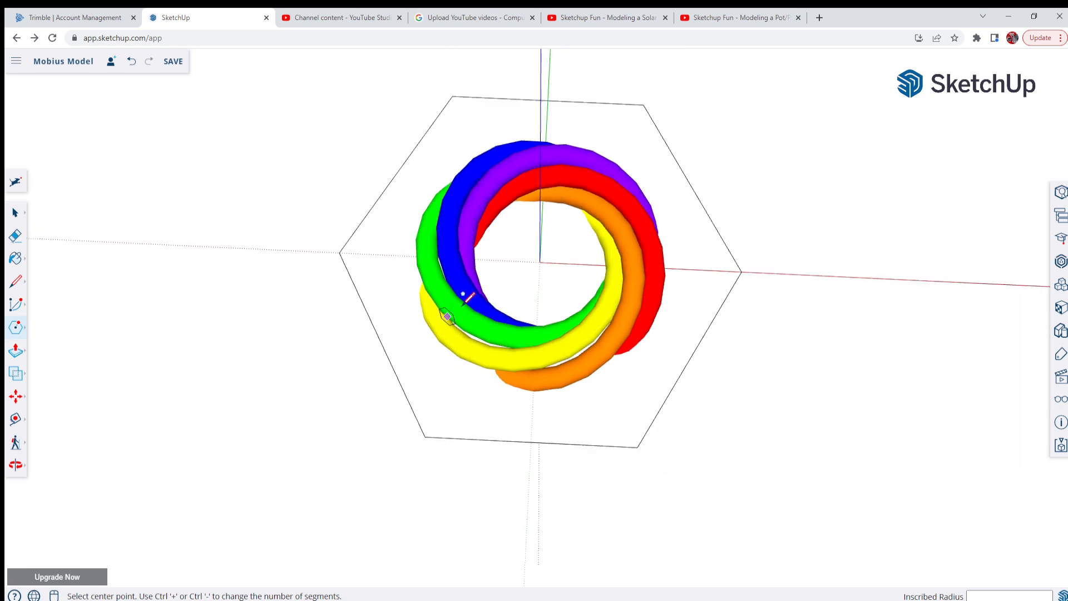
pyautogui.moveTo(574, 301); pyautogui.dragTo(484, 295, button='middle')
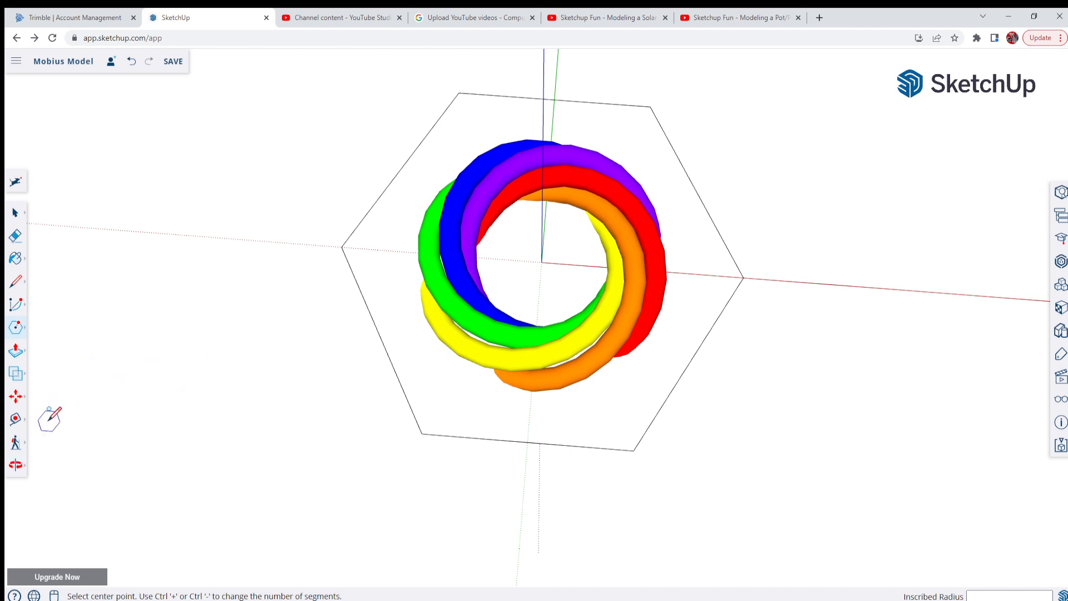
# Add two construction guides through the origin, each joining a pair of opposite hexagon vertices that lie off the red axis
pyautogui.click(16, 421)
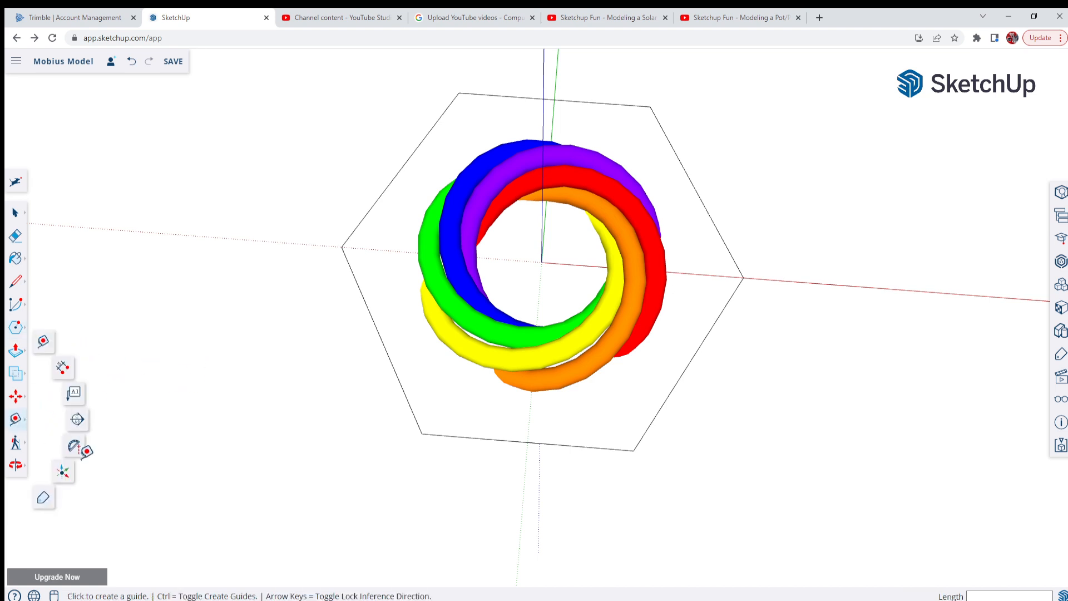
pyautogui.click(43, 344)
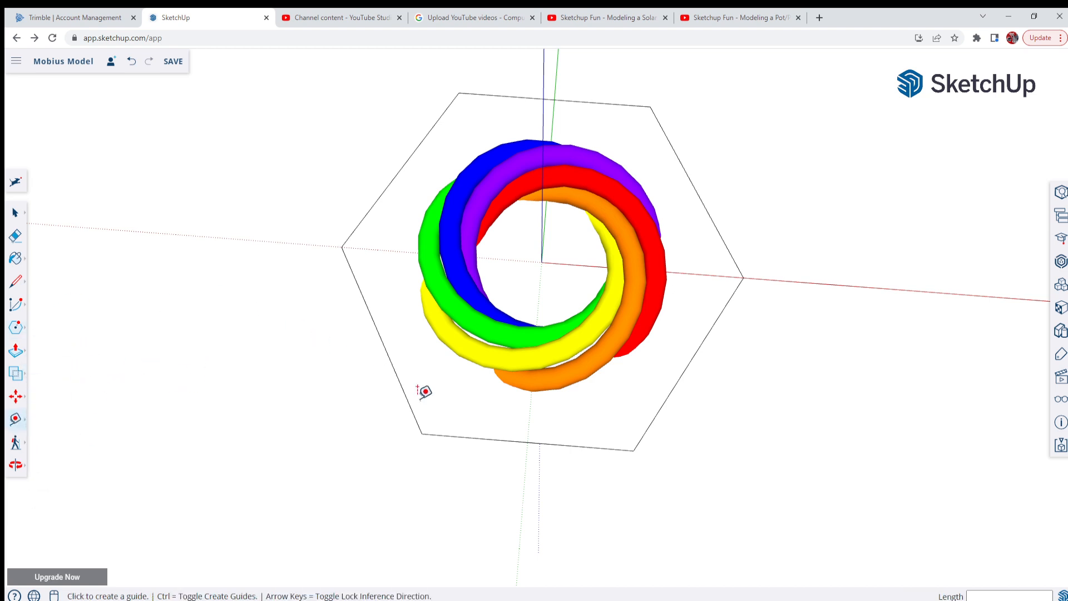
pyautogui.moveTo(436, 415); pyautogui.dragTo(483, 435, button='middle')
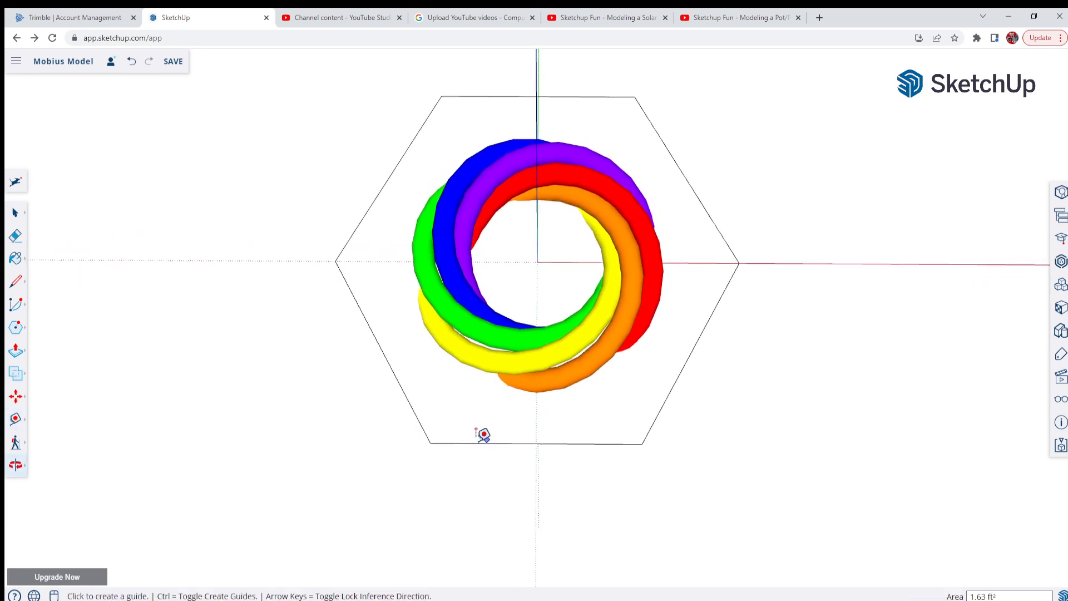
pyautogui.click(430, 442)
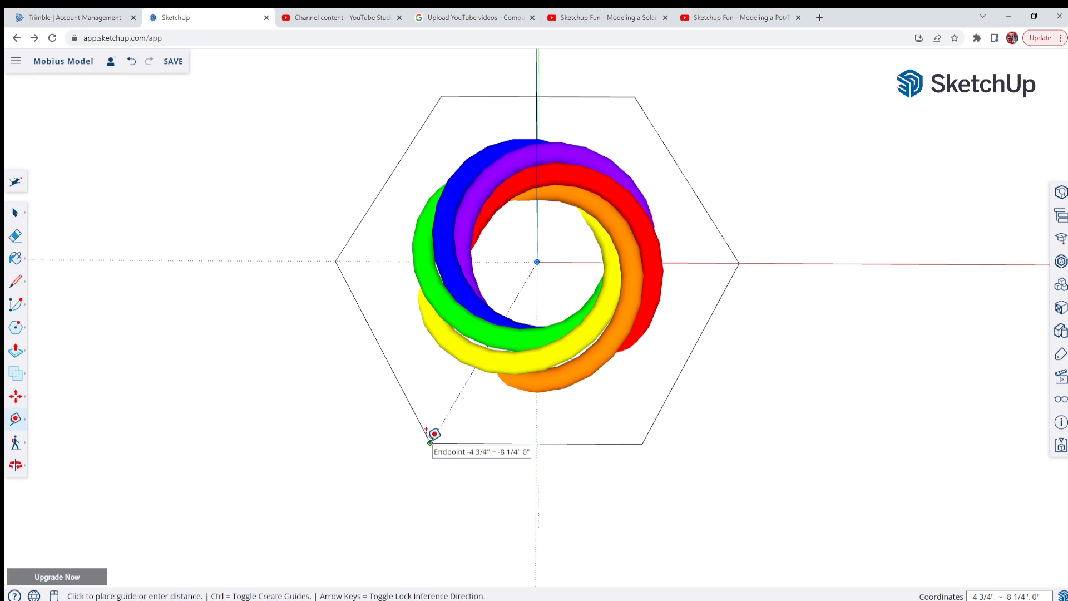
pyautogui.click(635, 97)
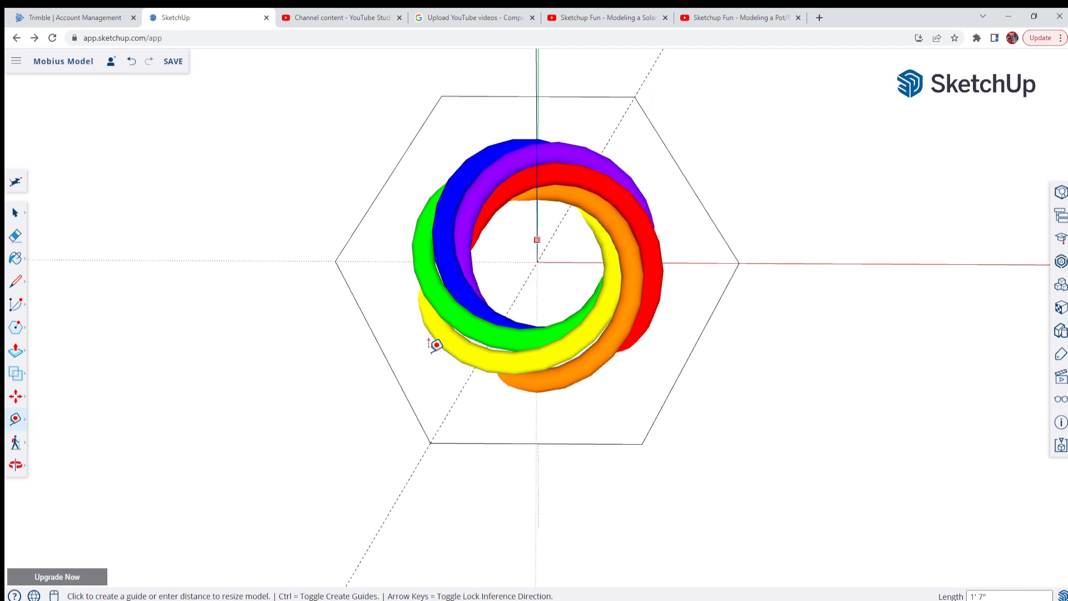
pyautogui.click(441, 96)
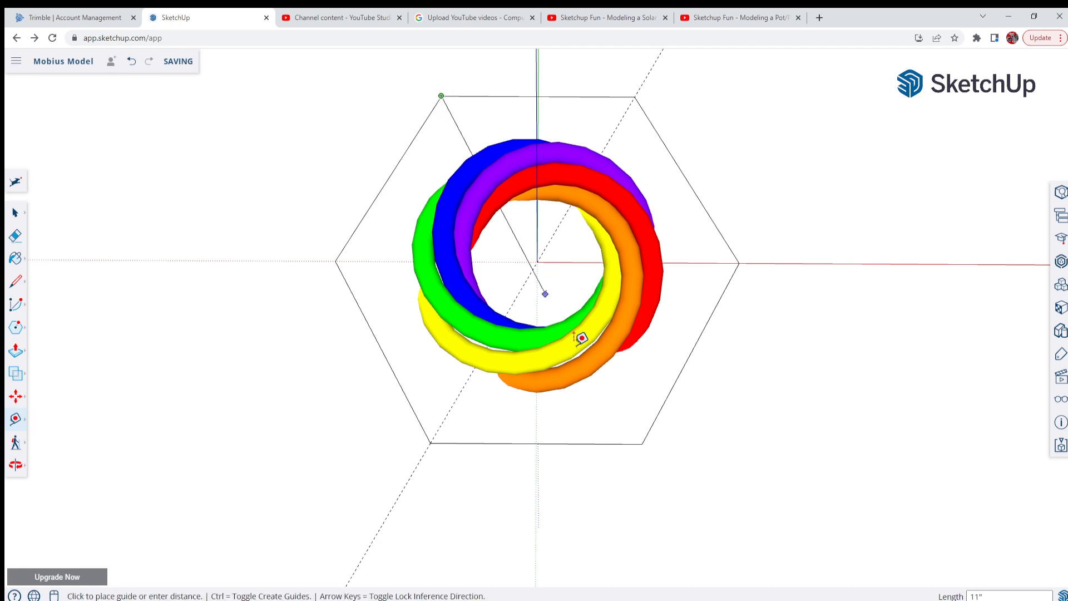
pyautogui.click(642, 443)
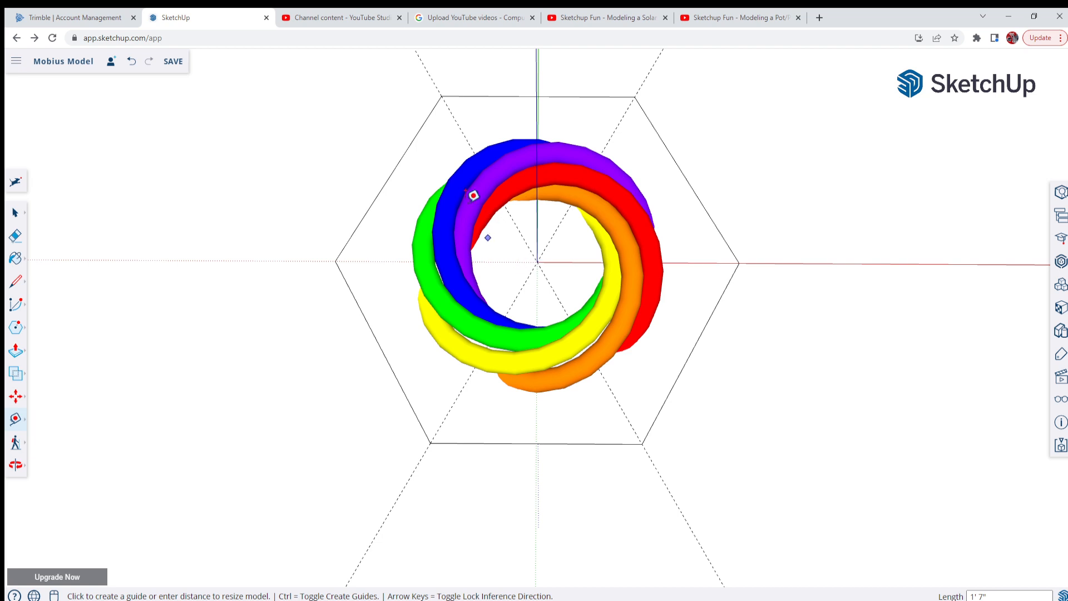
# Move the orange segment 2" outward along the diagonal guide from the hexagon's lower-right vertex
pyautogui.scroll(-2, 518, 513)
pyautogui.scroll(3, 499, 491)
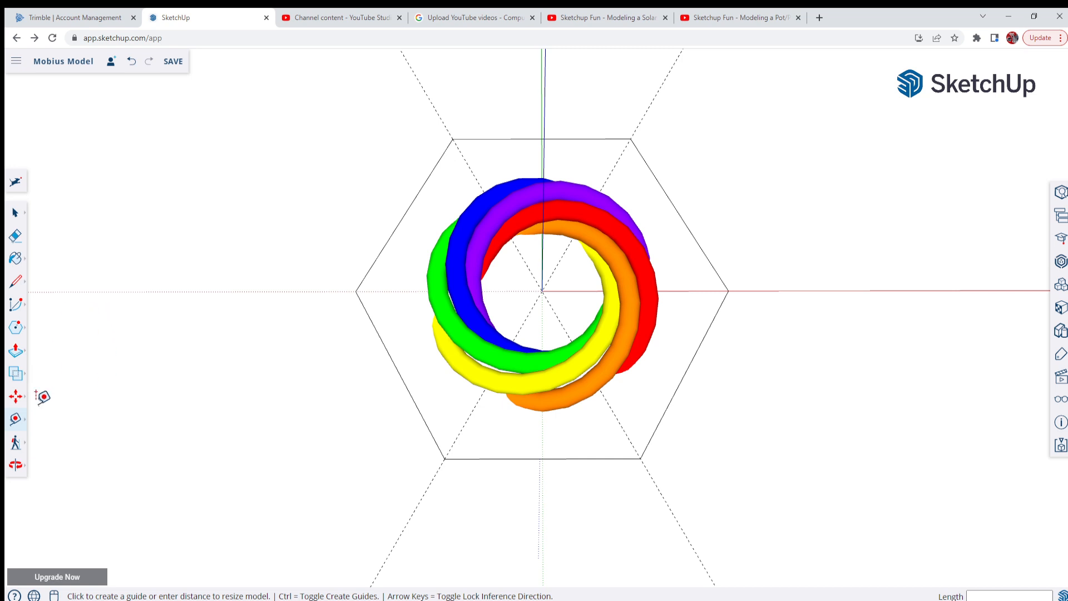
pyautogui.click(17, 403)
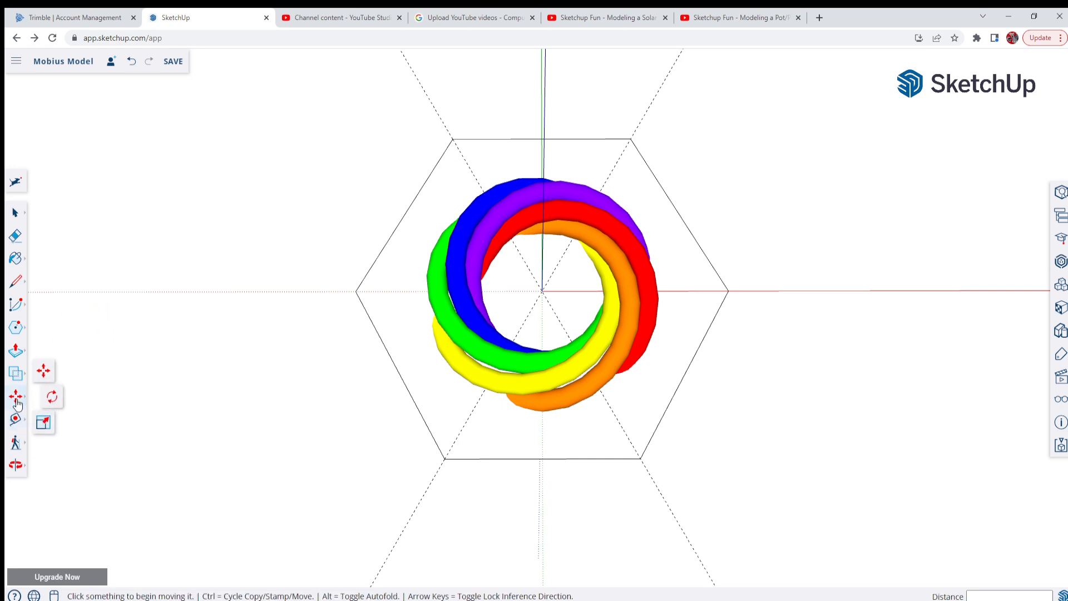
pyautogui.click(46, 375)
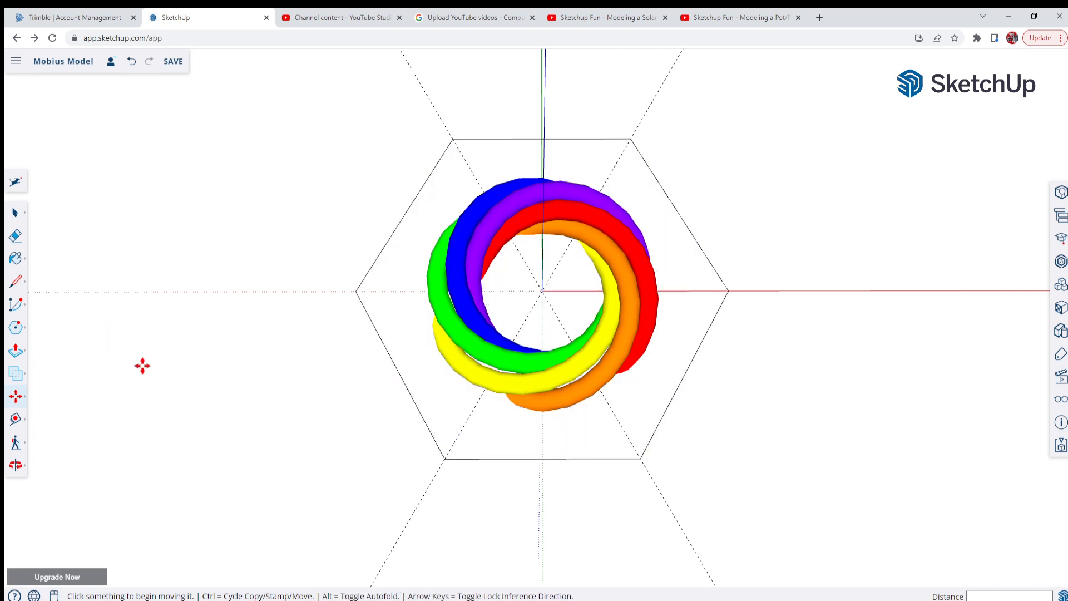
pyautogui.press('space')
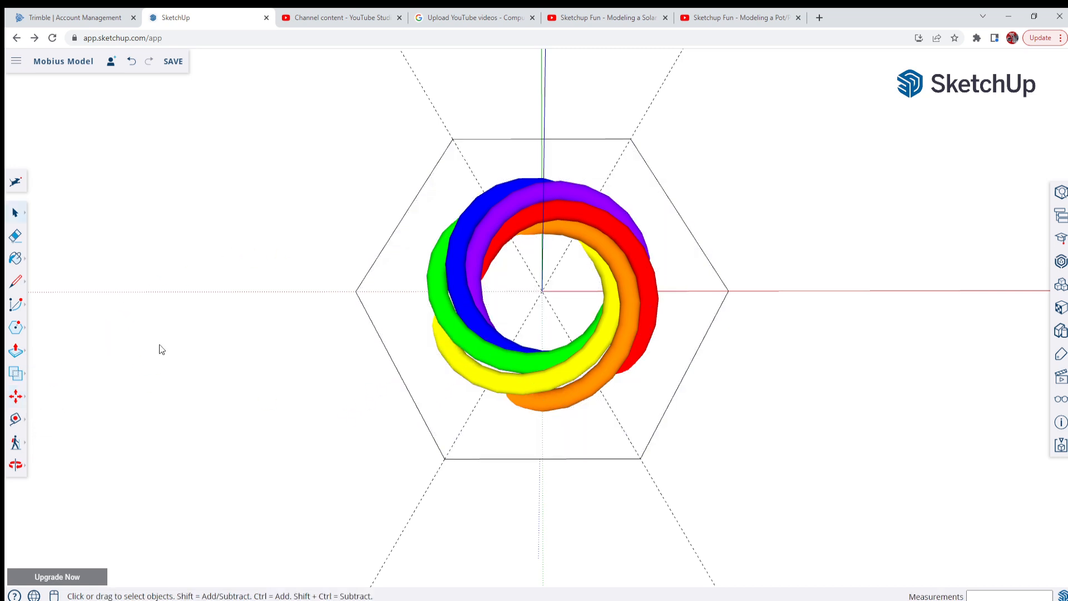
pyautogui.click(602, 381)
pyautogui.scroll(-3, 436, 235)
pyautogui.scroll(3, 531, 408)
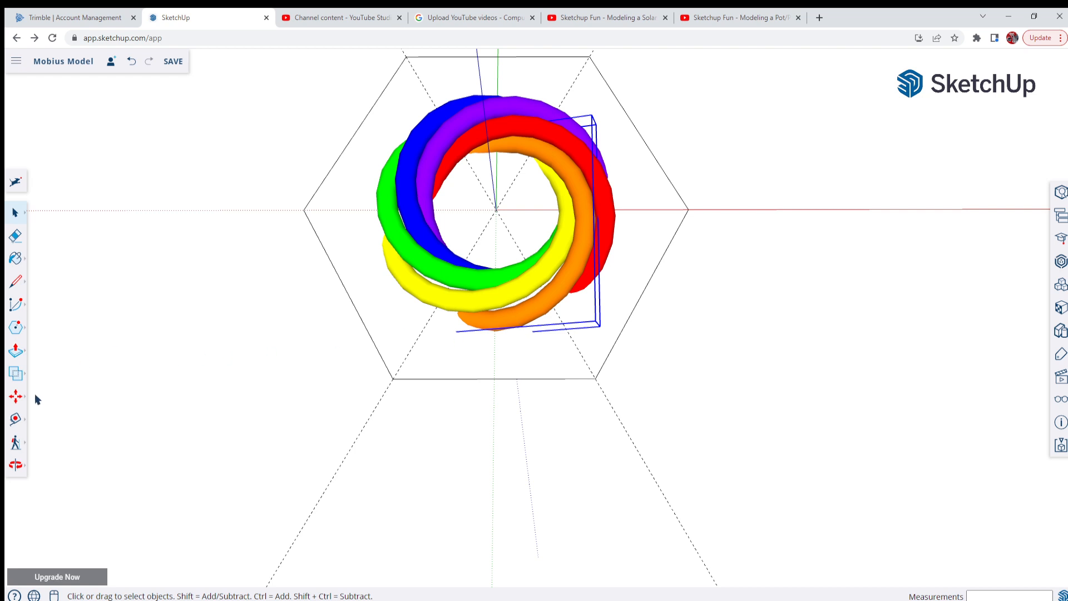
pyautogui.click(15, 397)
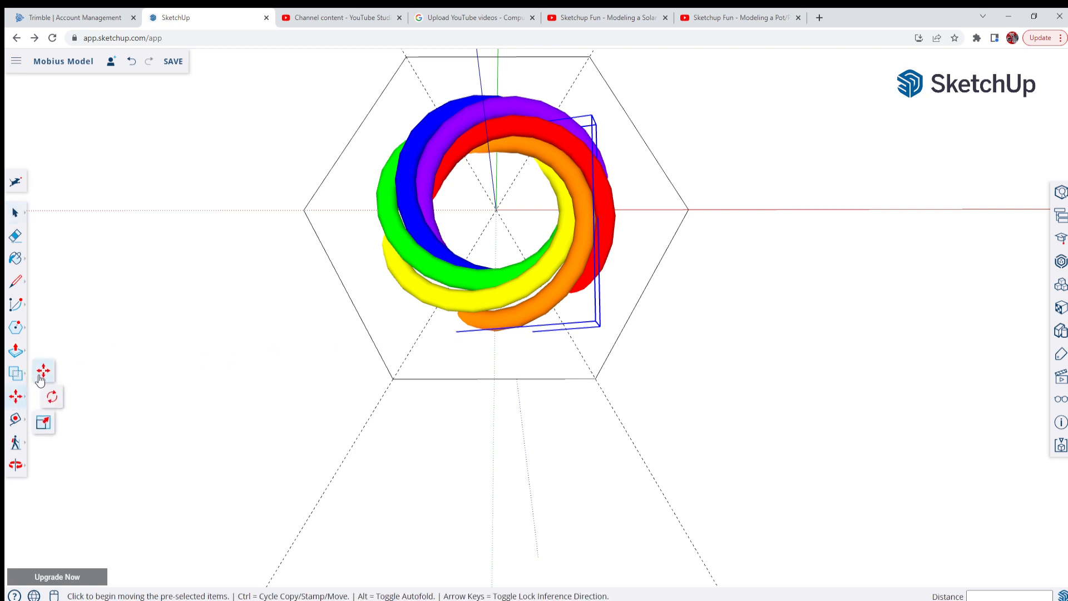
pyautogui.click(16, 212)
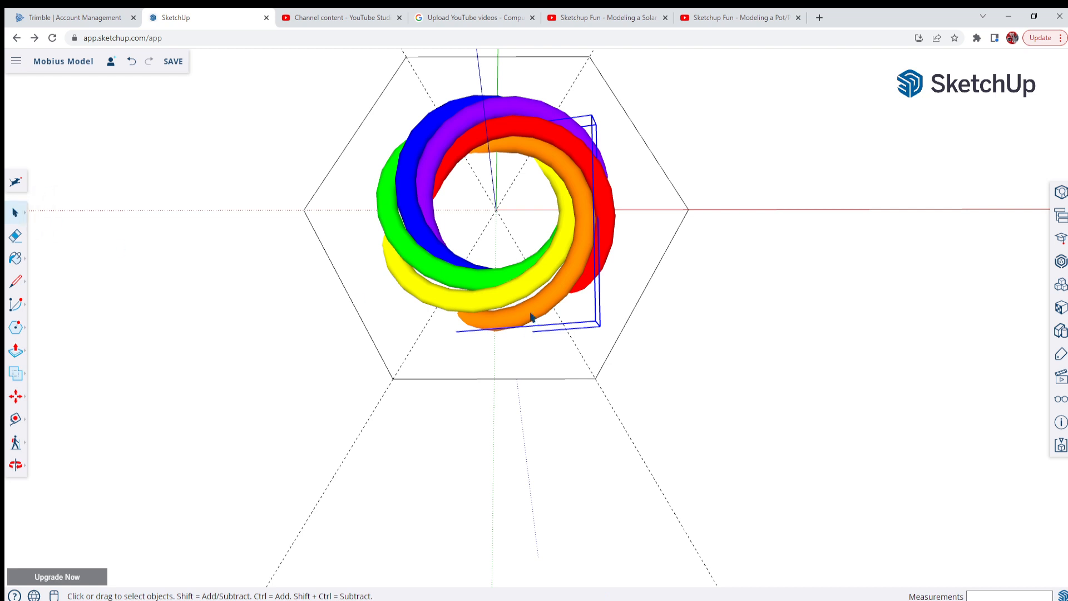
pyautogui.click(18, 399)
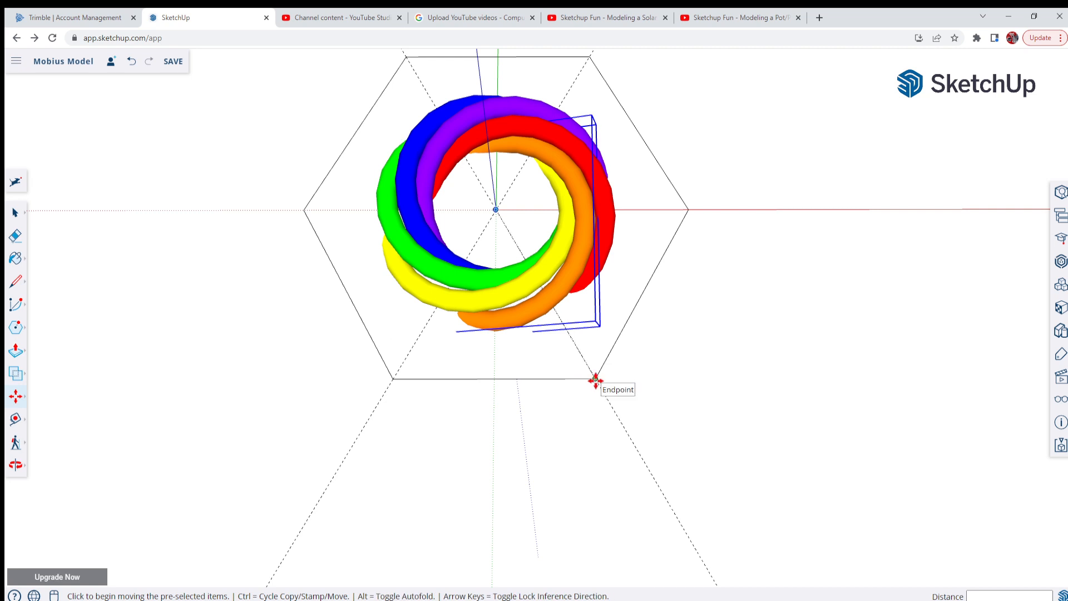
pyautogui.click(595, 383)
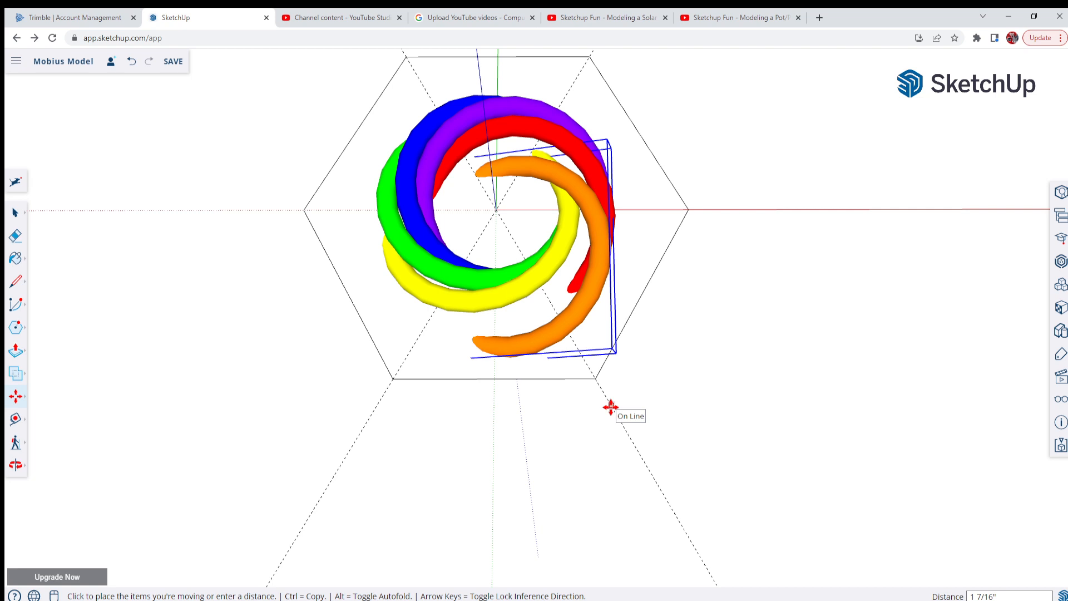
pyautogui.press('Return')
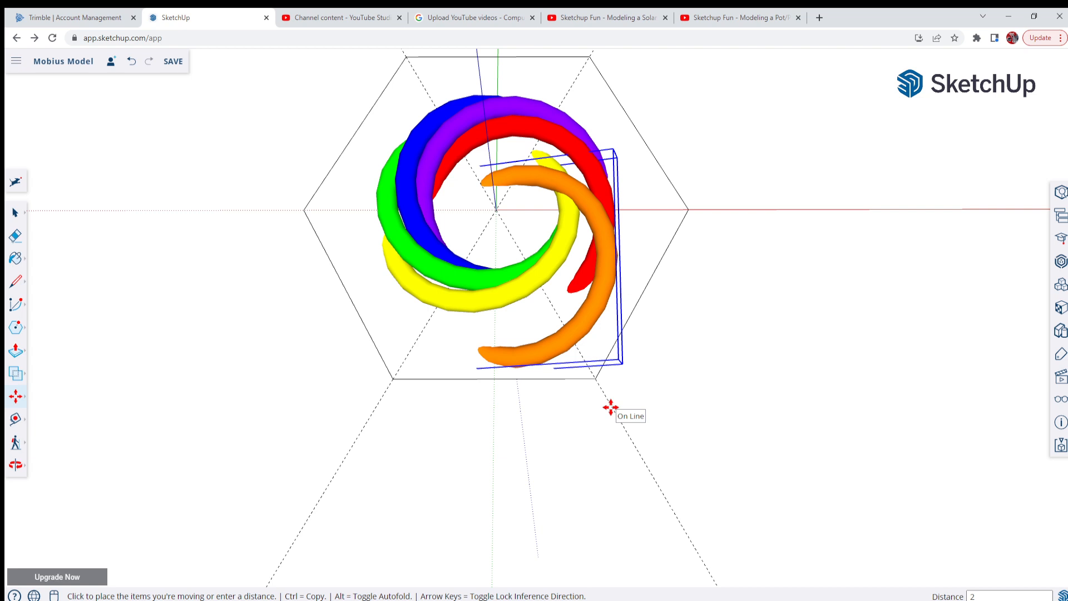
pyautogui.press('space')
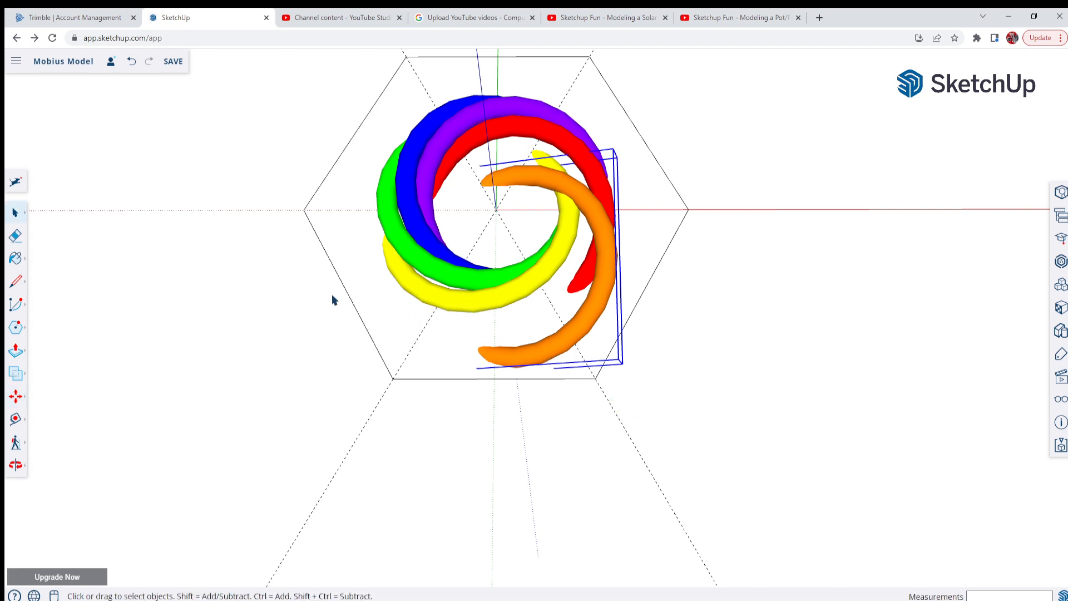
# Move the yellow segment 2" outward along the diagonal guide from the hexagon's lower-left vertex
pyautogui.click(16, 212)
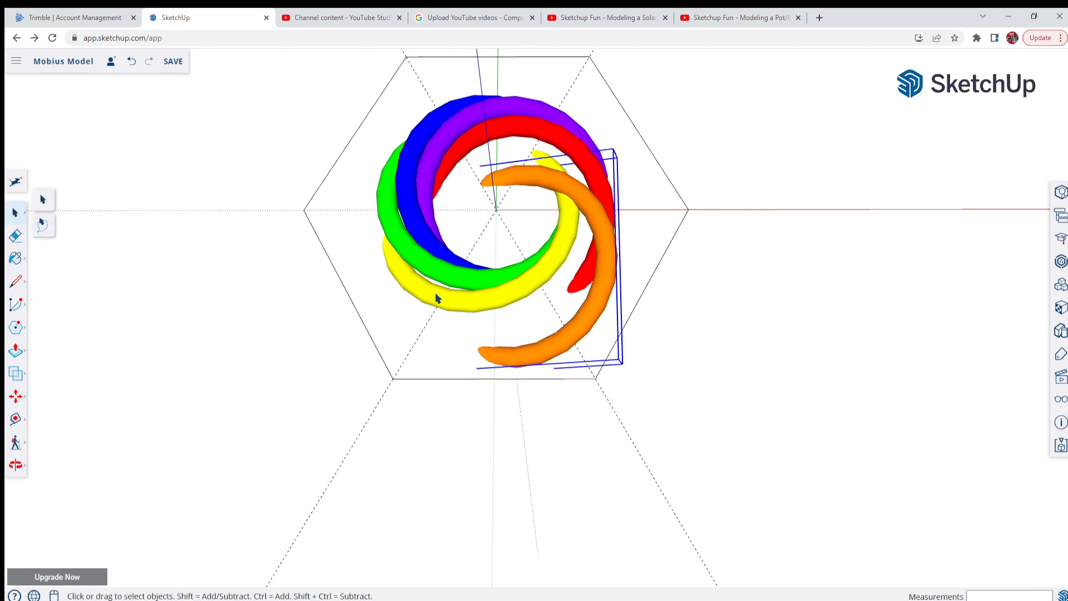
pyautogui.click(444, 305)
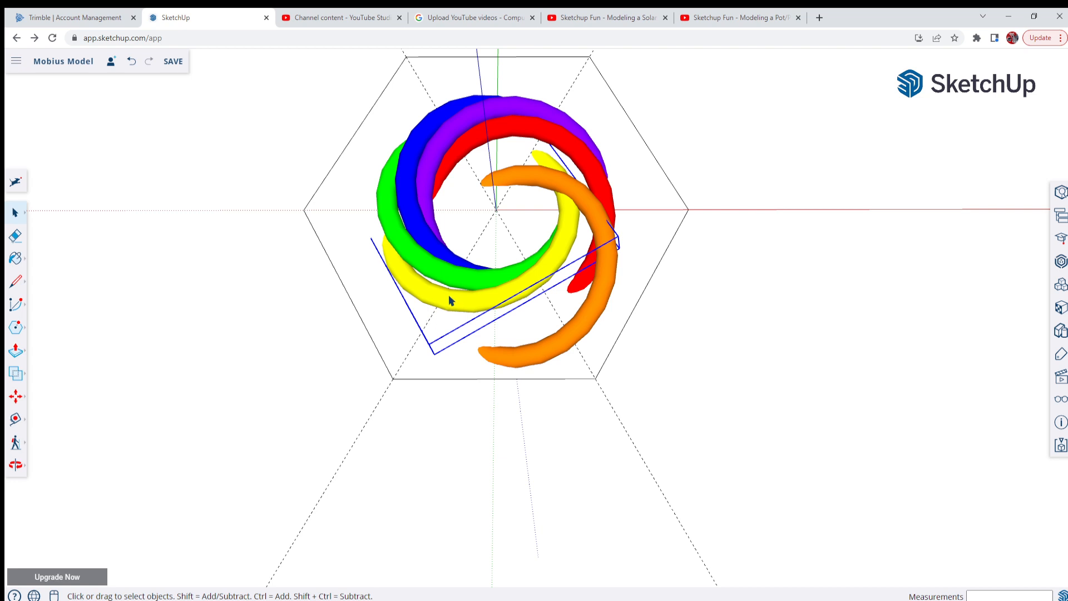
pyautogui.click(16, 396)
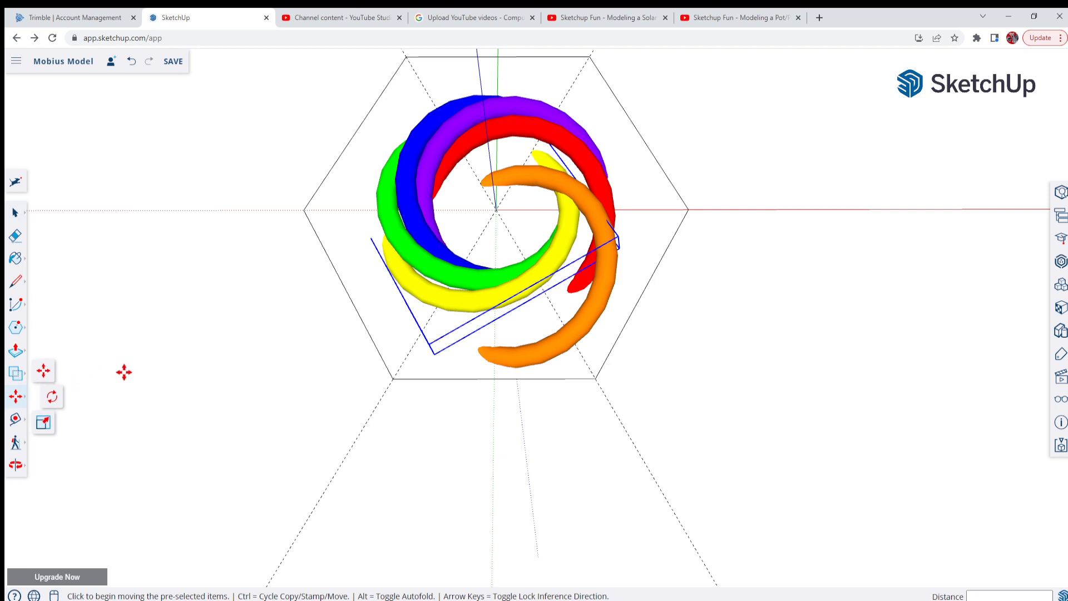
pyautogui.click(392, 380)
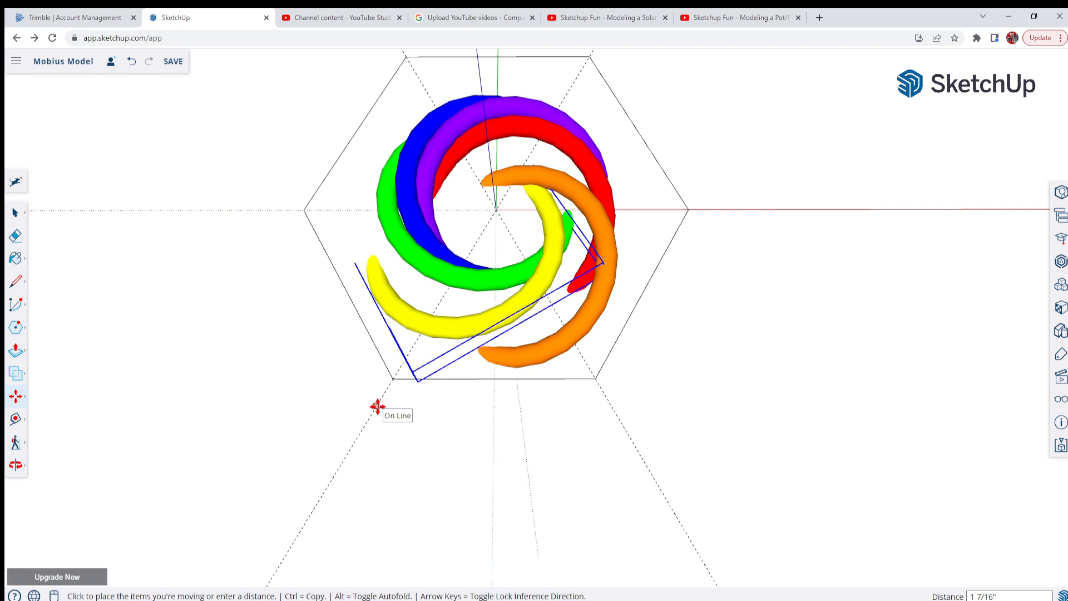
pyautogui.press('Return')
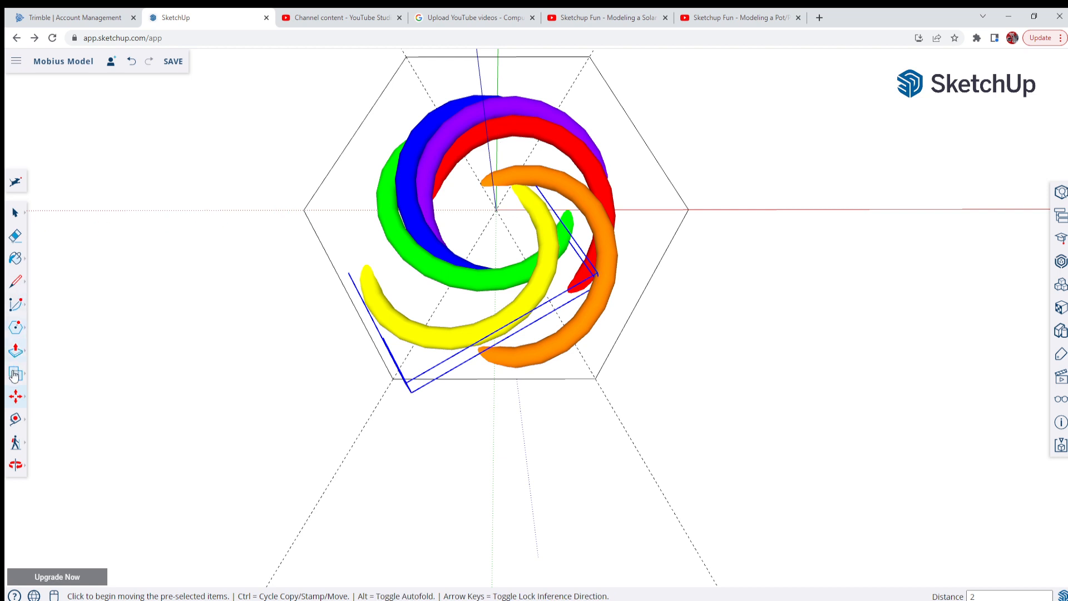
pyautogui.click(13, 397)
# Move the green segment 2" outward along the red axis, starting from the hexagon's left vertex
pyautogui.scroll(3, 454, 104)
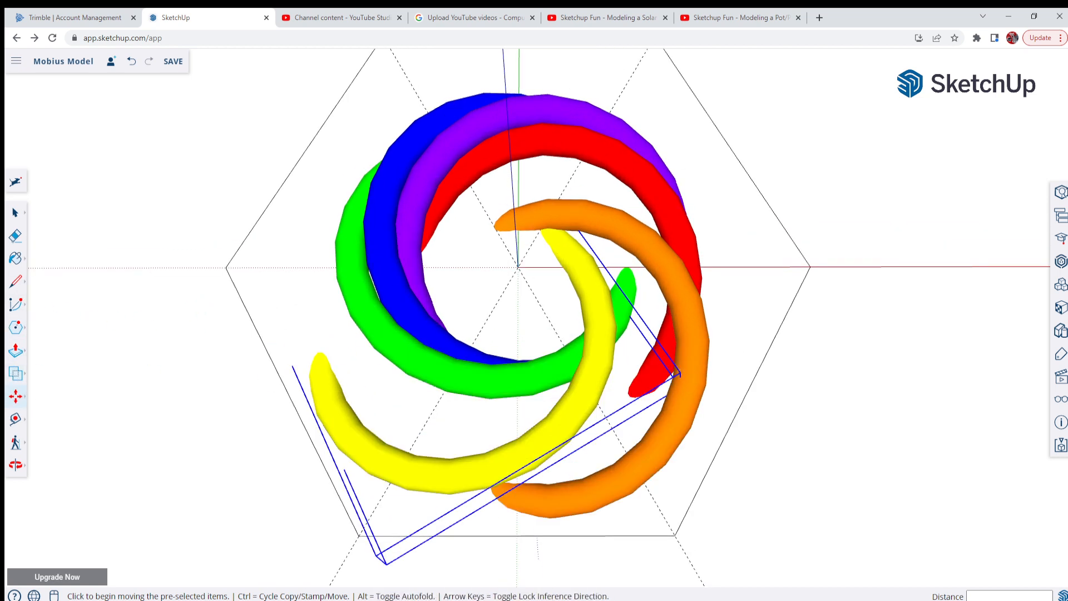
pyautogui.click(15, 215)
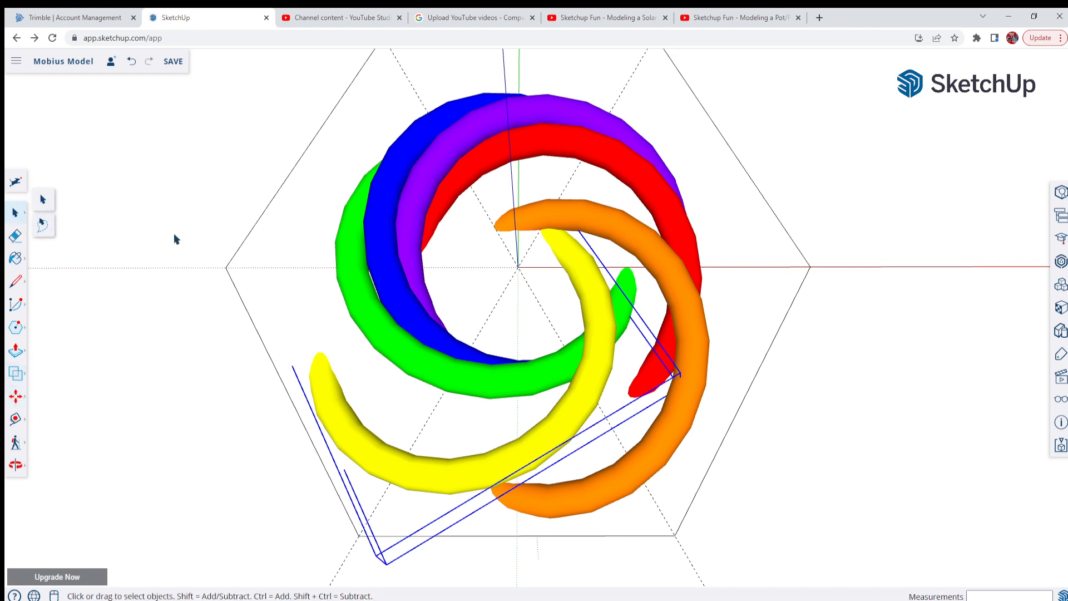
pyautogui.click(353, 291)
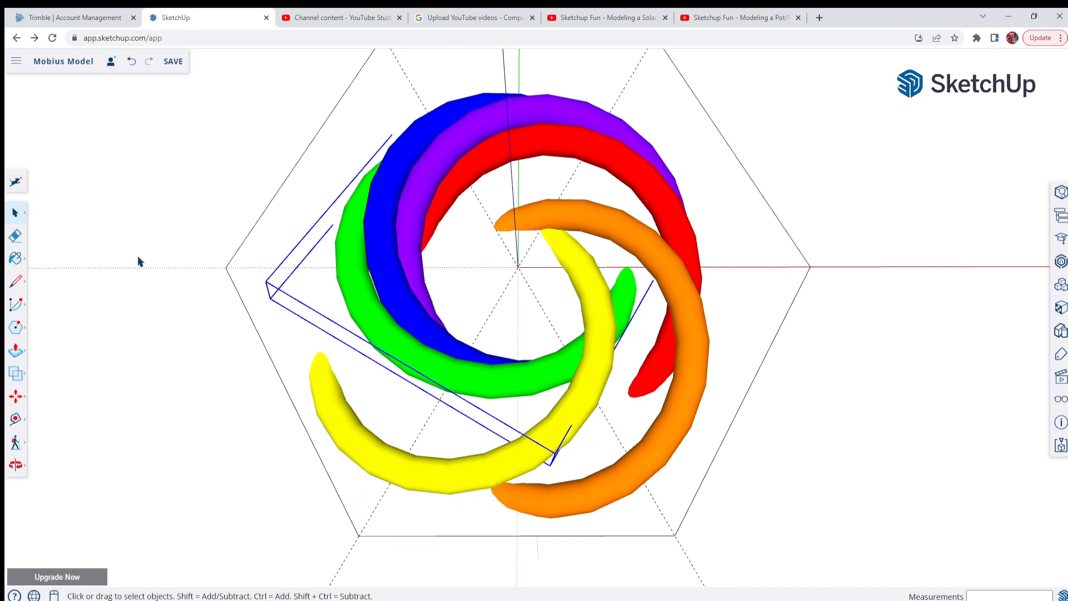
pyautogui.click(16, 396)
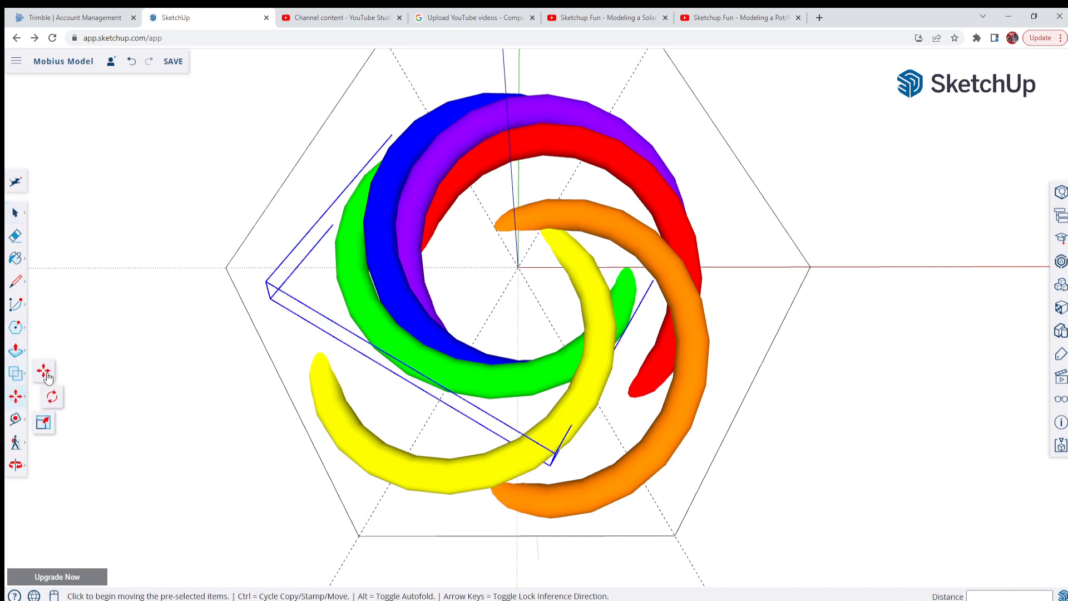
pyautogui.click(219, 269)
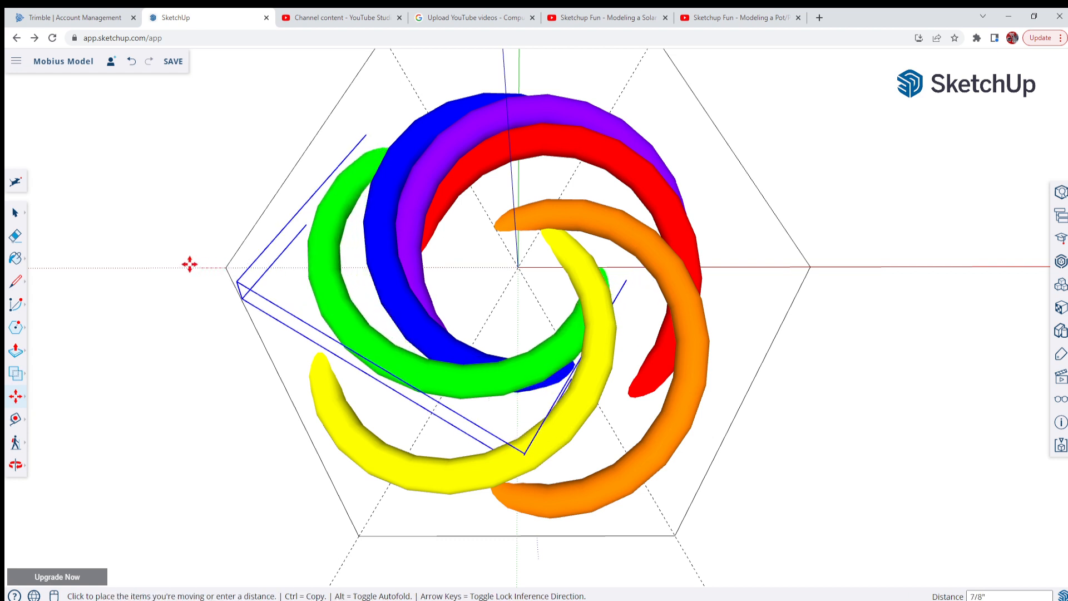
pyautogui.click(147, 269)
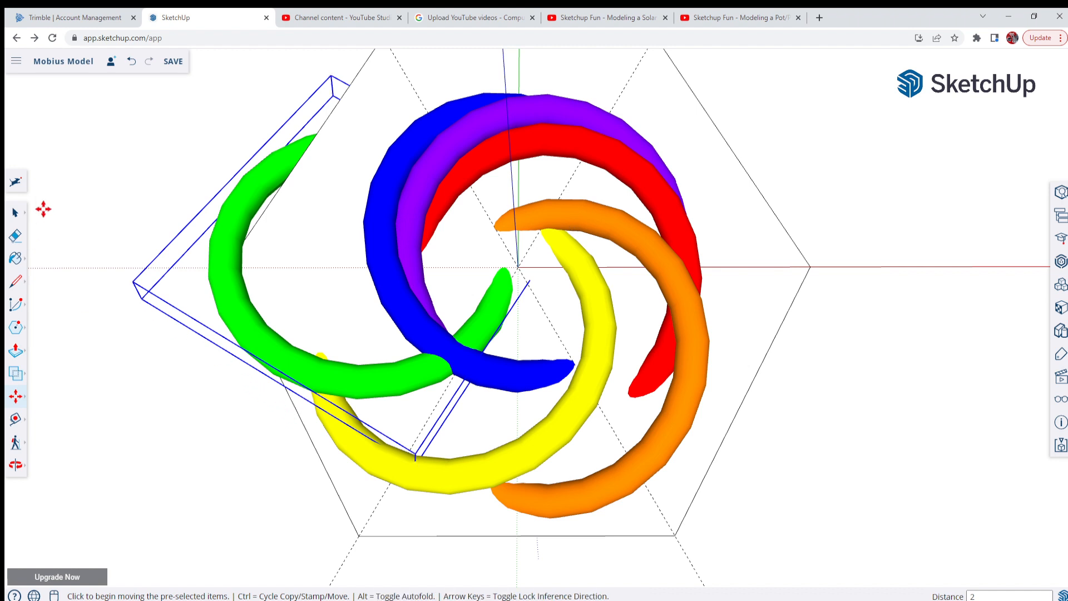
# Undo both moves of the green segment and redo only the first one
pyautogui.click(132, 62)
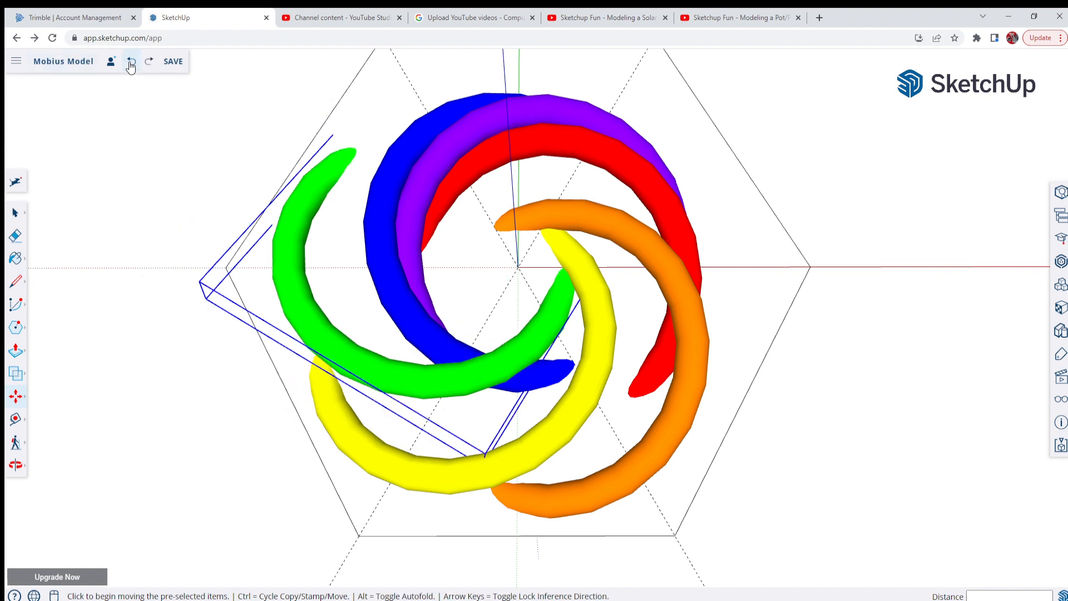
pyautogui.click(131, 61)
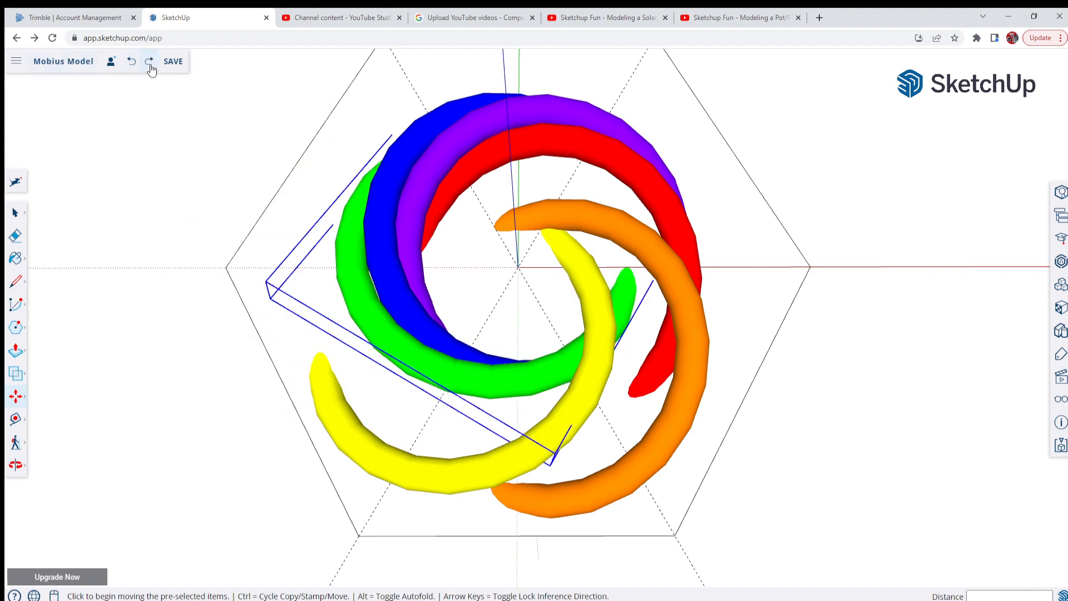
pyautogui.click(149, 62)
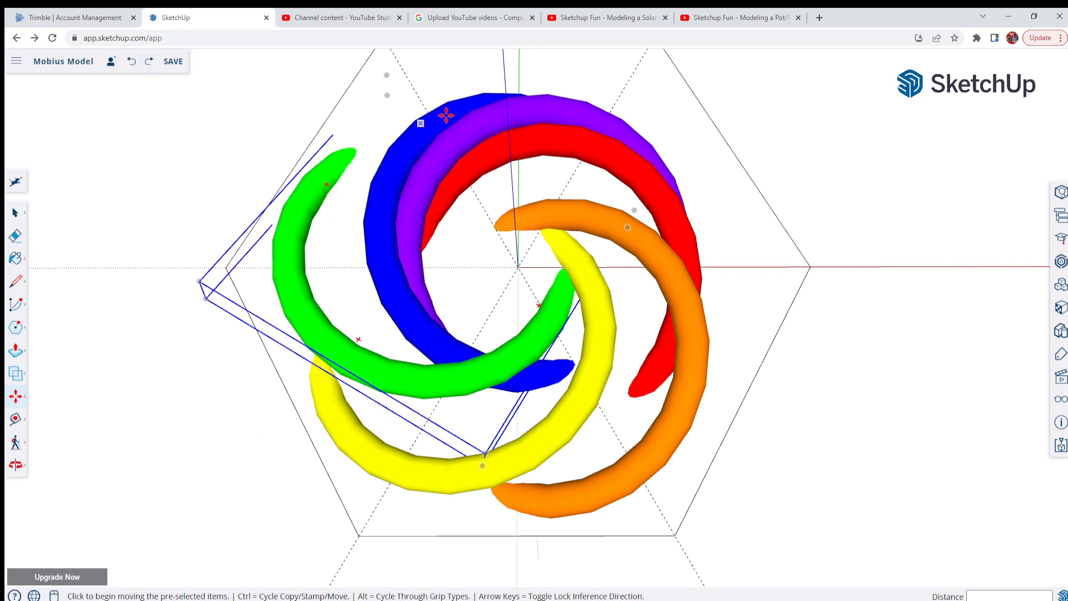
# Move the blue segment 2" outward along the diagonal guide from the hexagon's upper-left vertex
pyautogui.scroll(-3, 446, 375)
pyautogui.scroll(5, 386, 139)
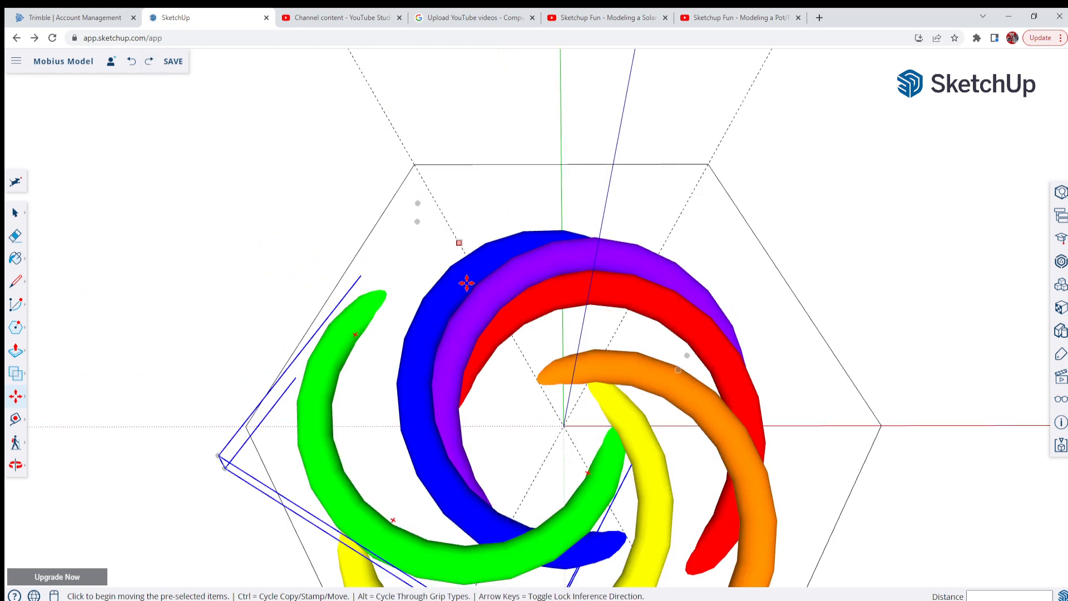
pyautogui.click(15, 214)
pyautogui.click(461, 278)
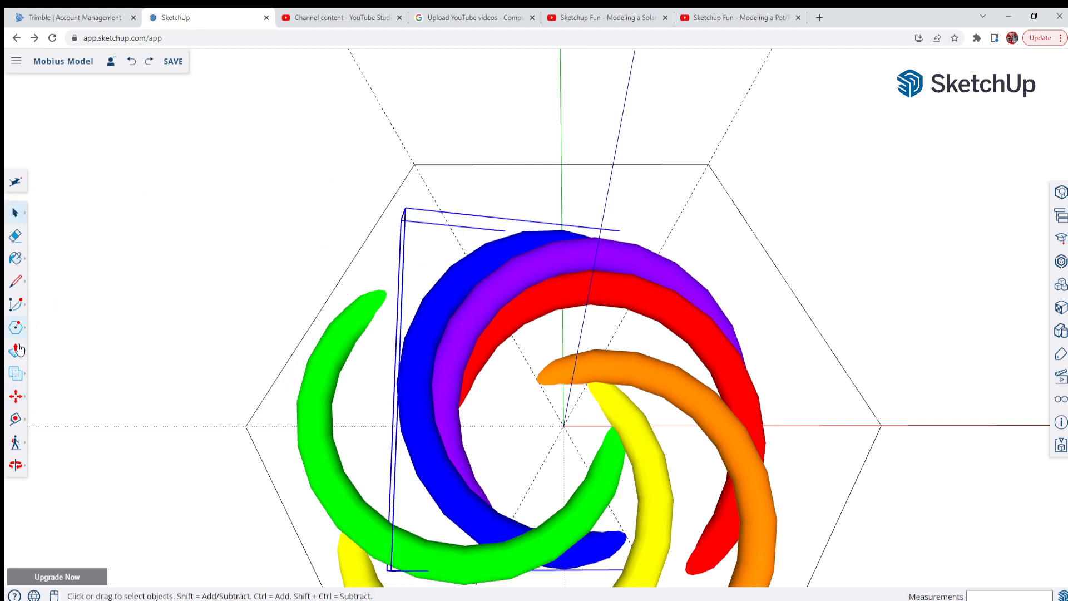
pyautogui.click(18, 392)
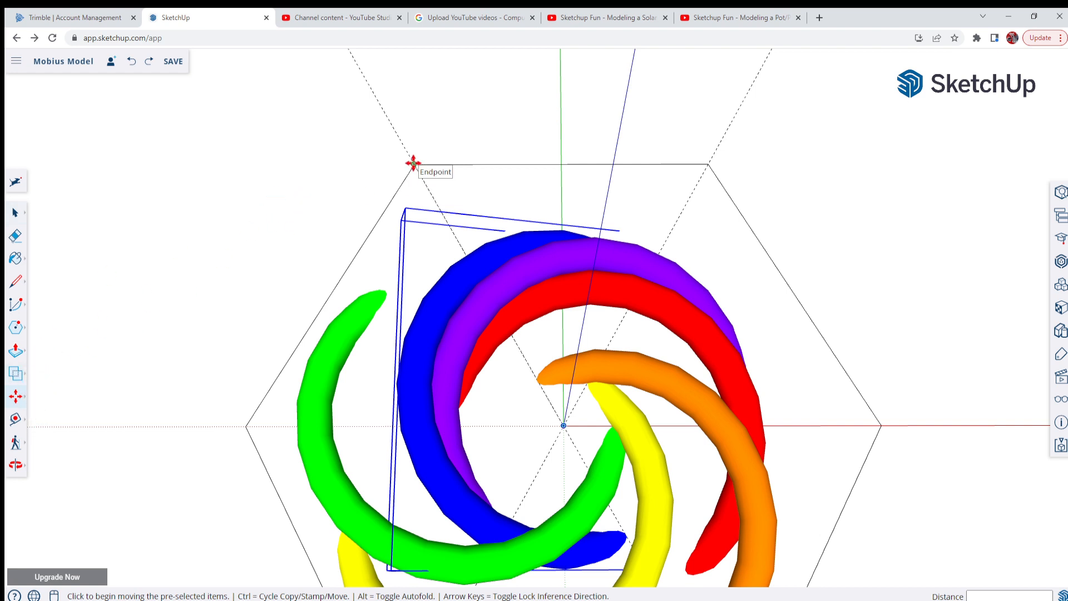
pyautogui.click(413, 163)
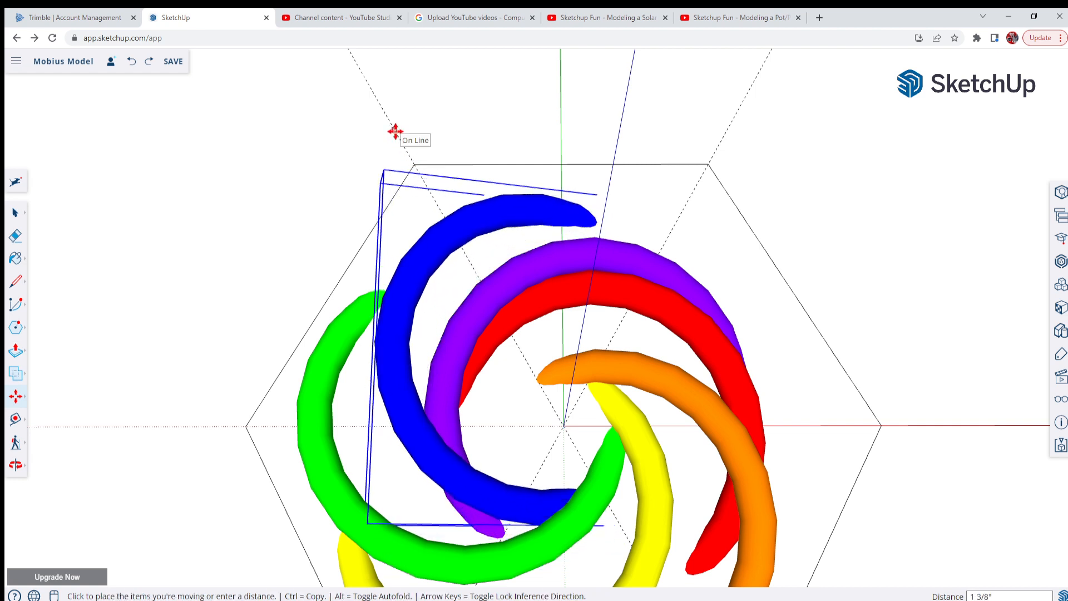
pyautogui.write('2')
pyautogui.press('Return')
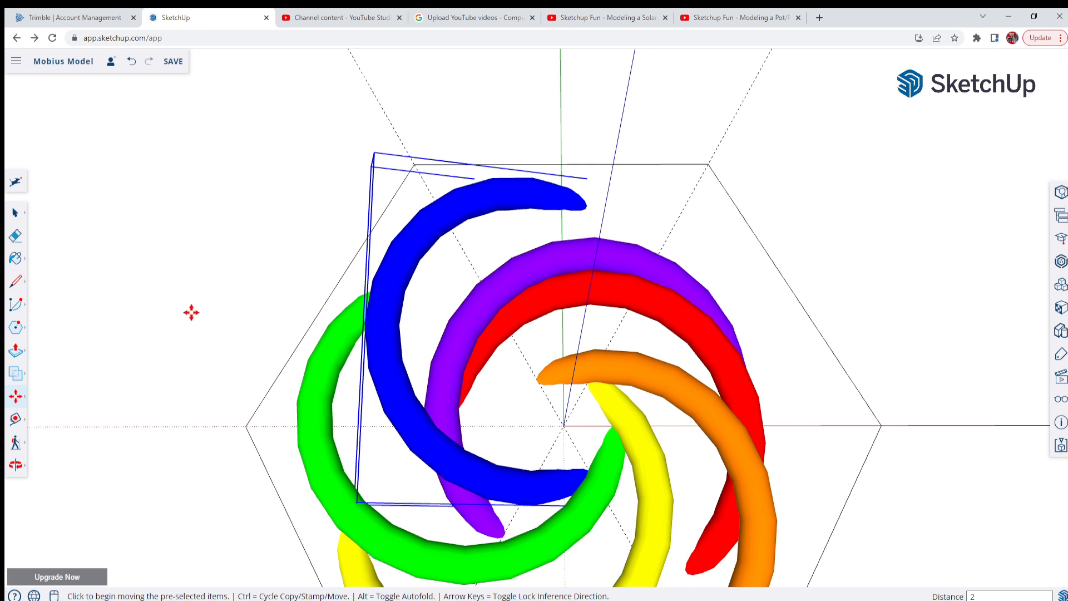
# Move the purple segment 2" outward along the diagonal guide from the hexagon's upper-right vertex
pyautogui.scroll(-2, 174, 328)
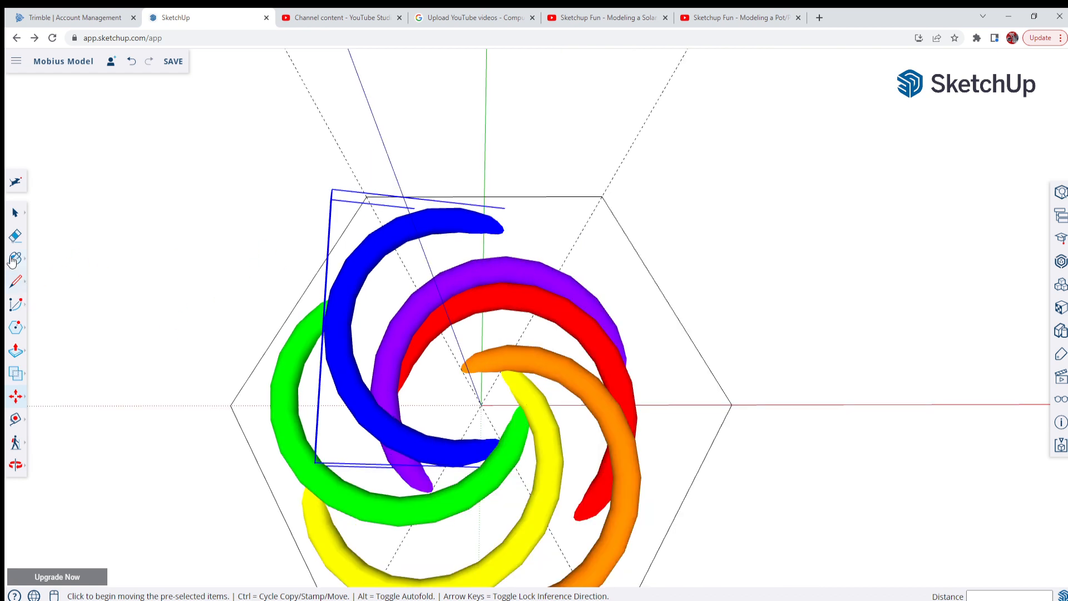
pyautogui.click(15, 214)
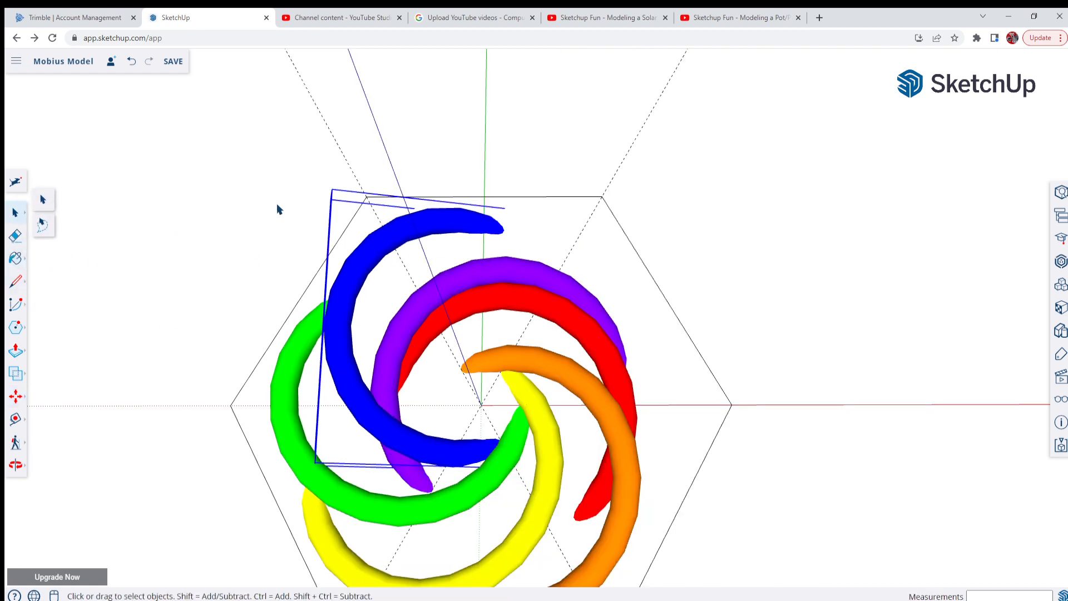
pyautogui.click(545, 277)
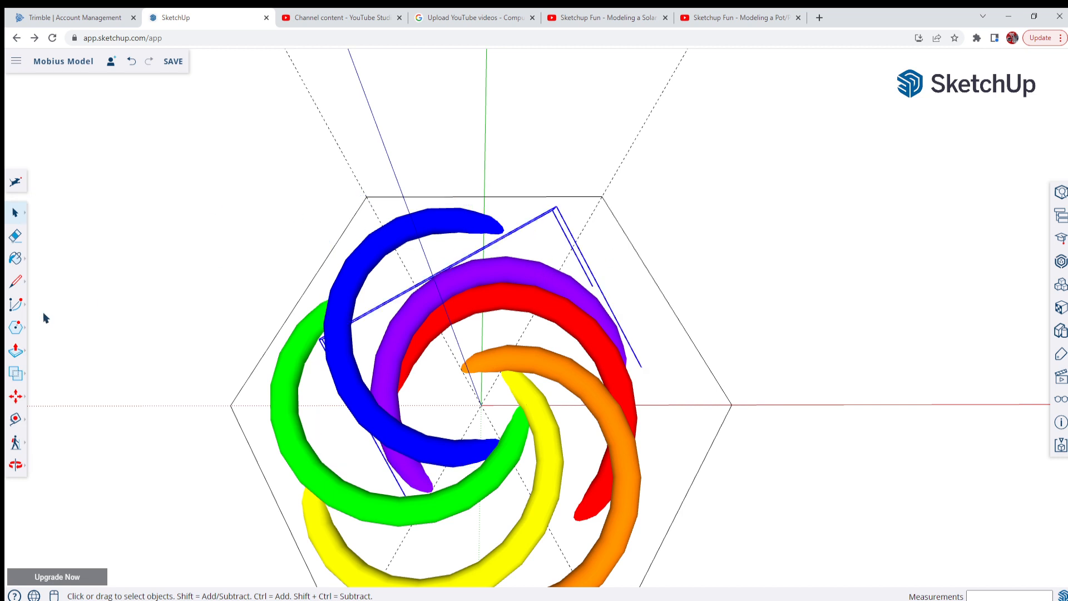
pyautogui.click(15, 400)
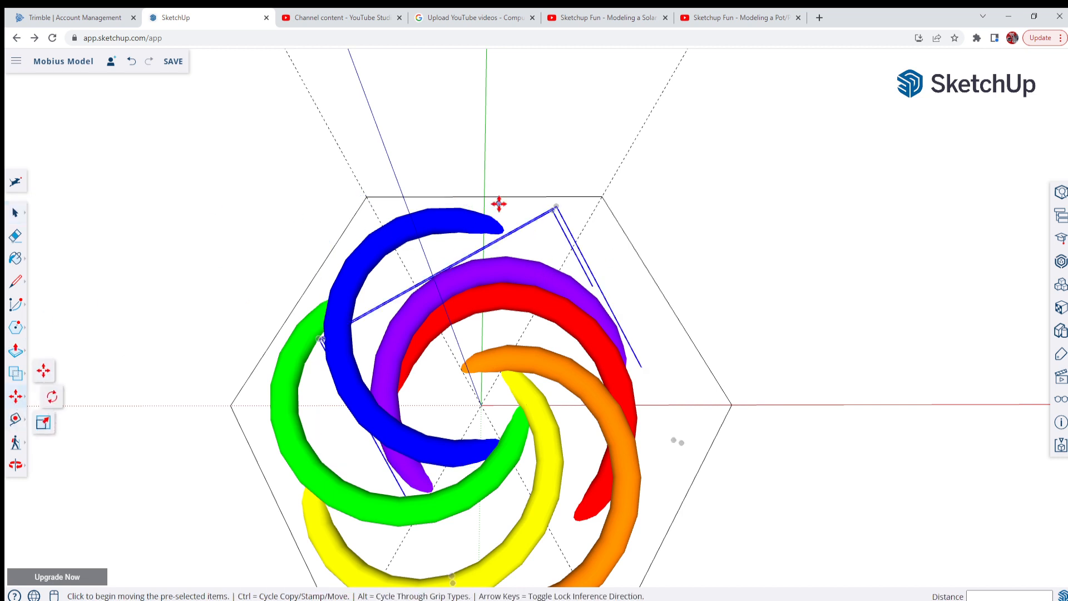
pyautogui.click(604, 196)
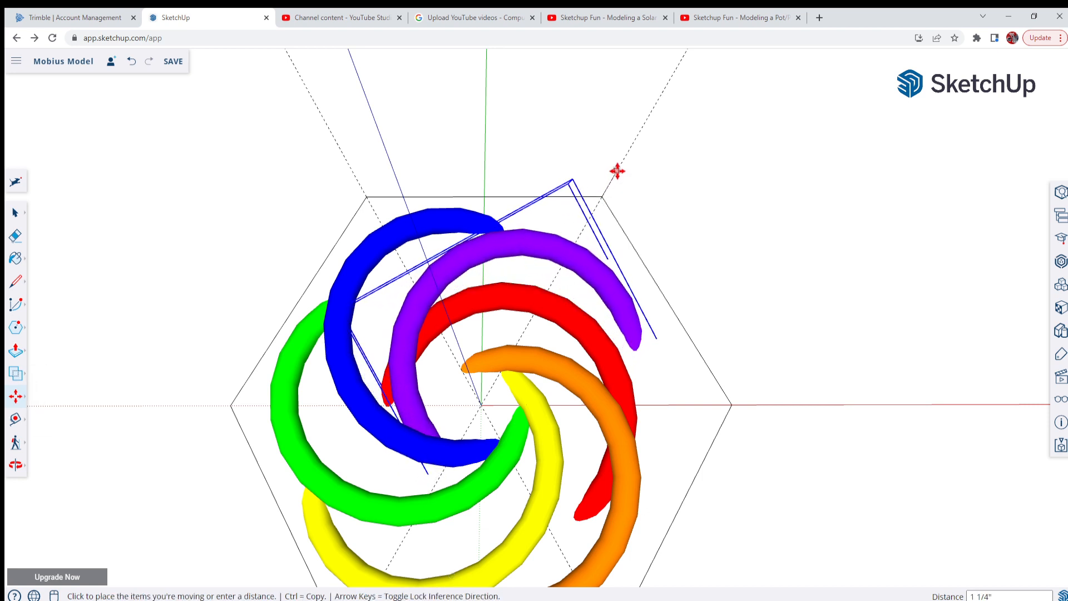
pyautogui.click(616, 170)
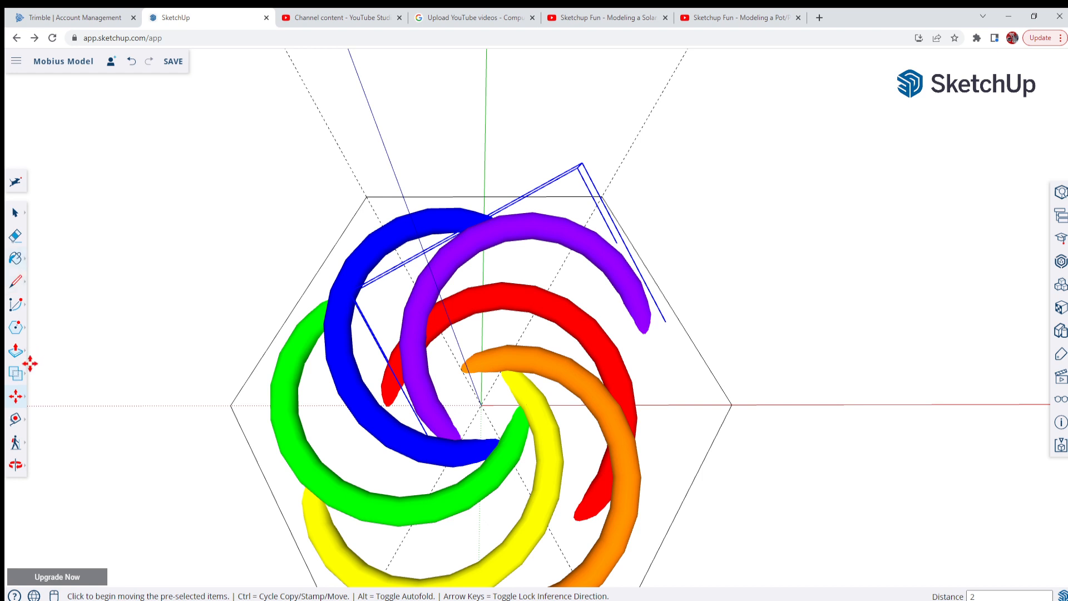
# Move the red segment 2" outward along the red axis from the hexagon's right vertex
pyautogui.click(15, 213)
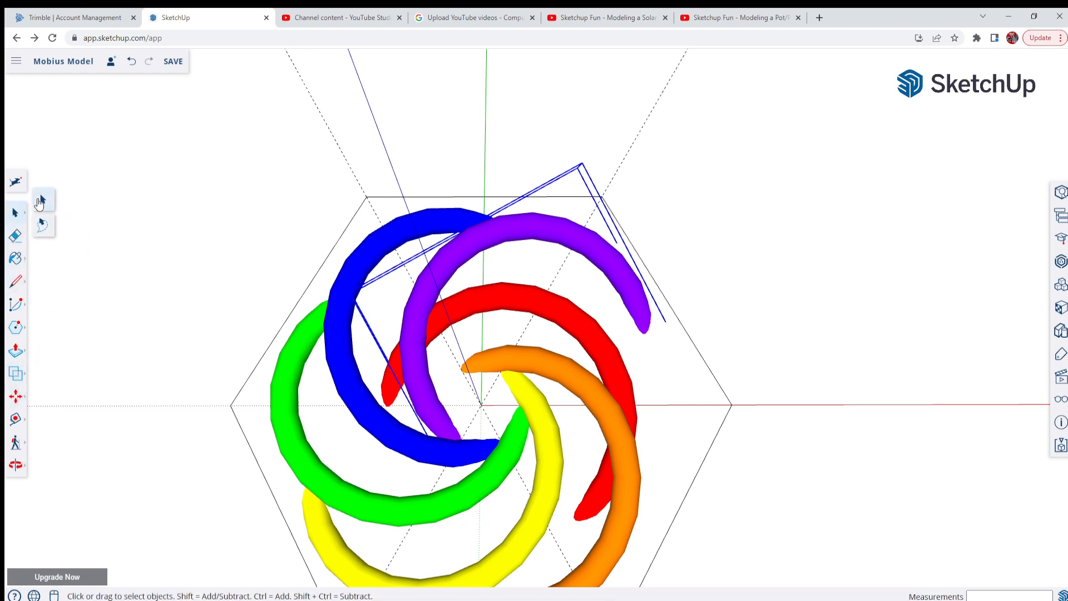
pyautogui.click(40, 201)
pyautogui.click(630, 407)
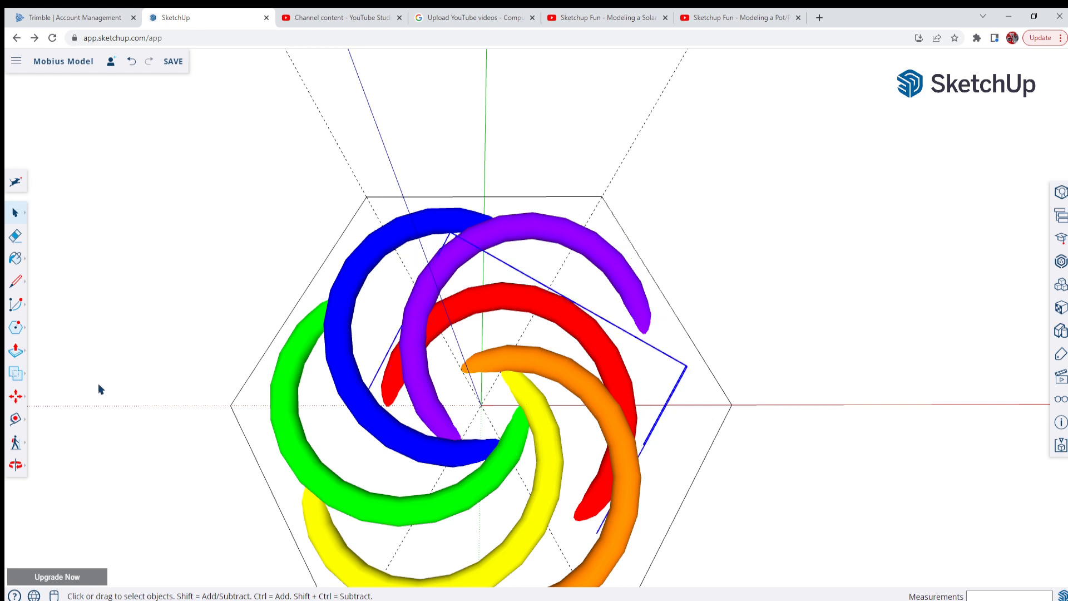
pyautogui.click(11, 398)
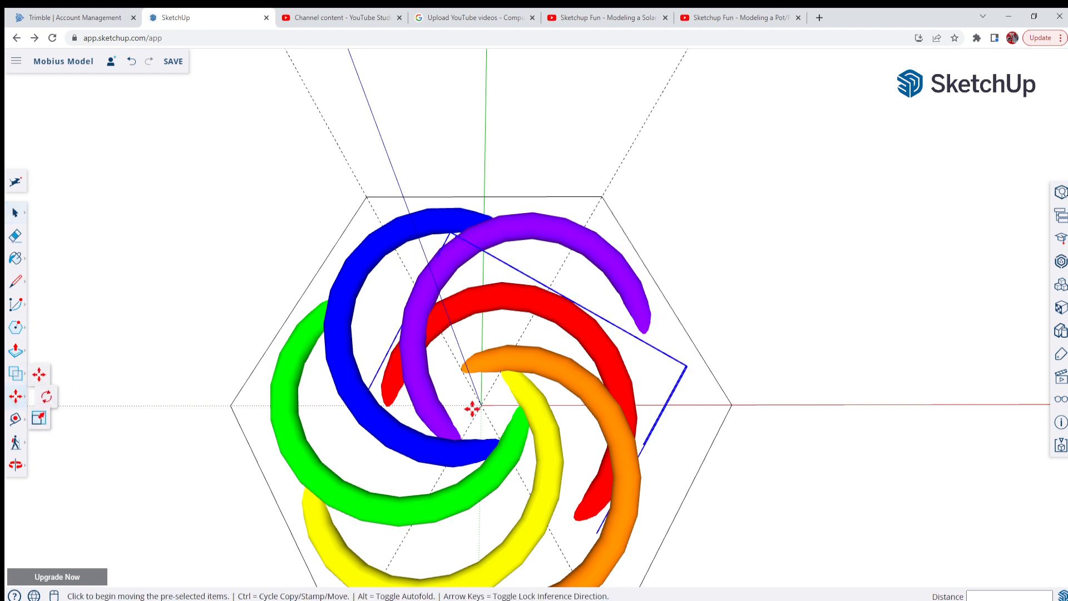
pyautogui.click(732, 404)
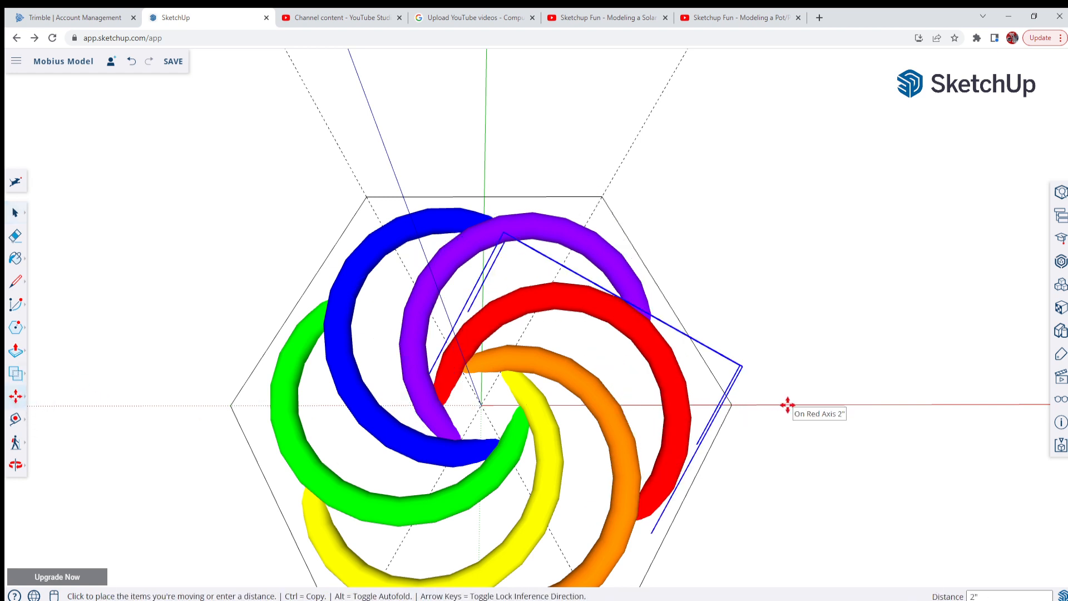
pyautogui.click(787, 405)
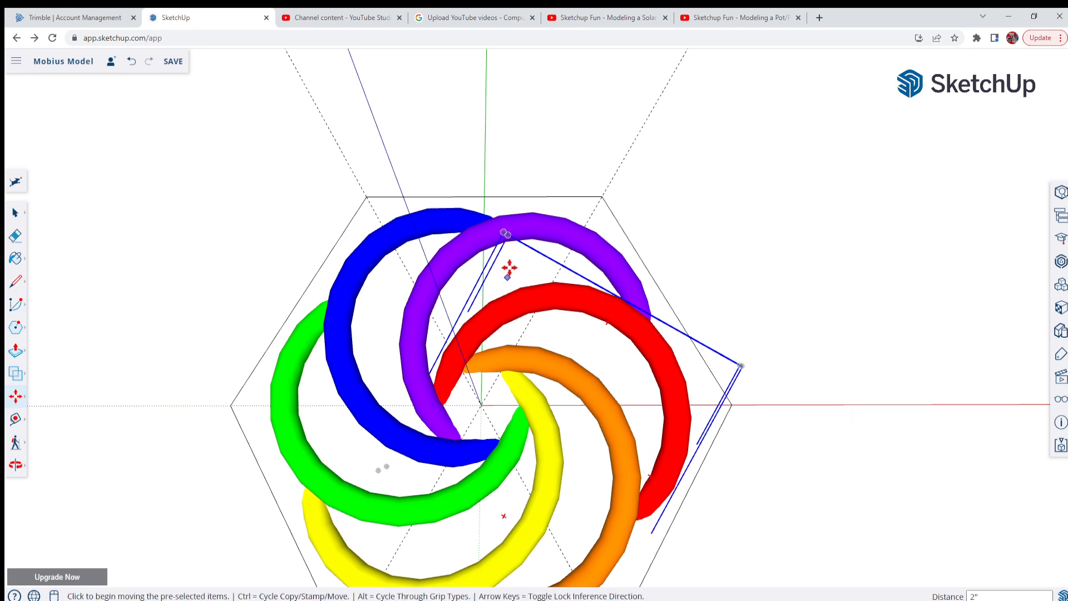
# Erase the construction hexagon around the six coloured rings, keeping the diagonal guides
pyautogui.scroll(-3, 505, 267)
pyautogui.scroll(3, 492, 362)
pyautogui.moveTo(477, 402)
pyautogui.mouseDown(button='middle')
pyautogui.moveTo(708, 178)
pyautogui.moveTo(544, 179)
pyautogui.moveTo(445, 284)
pyautogui.moveTo(465, 420)
pyautogui.moveTo(465, 388)
pyautogui.mouseUp(button='middle')
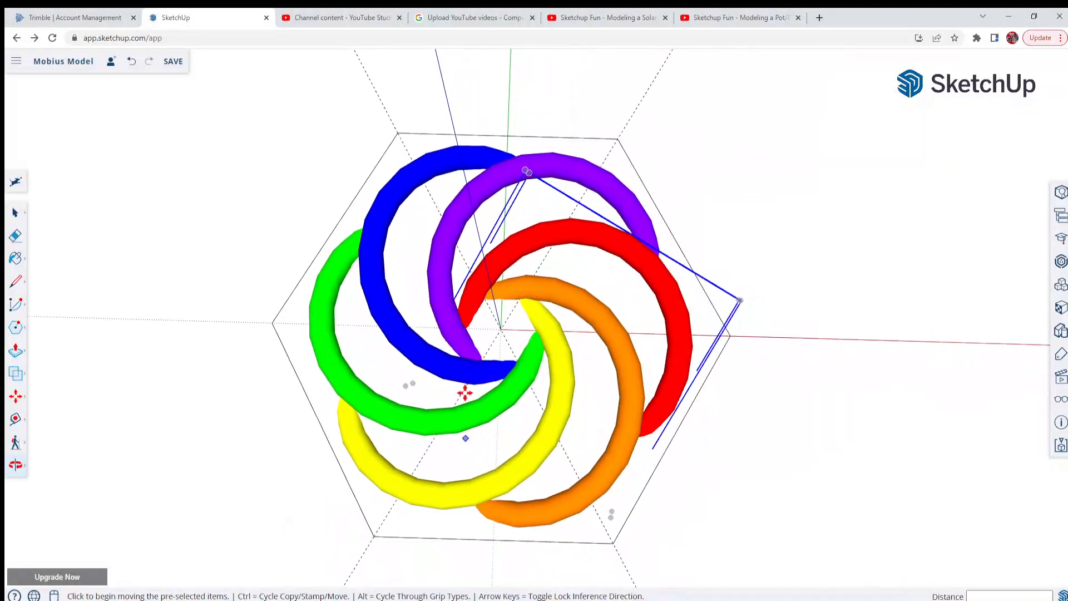
pyautogui.scroll(-2, 488, 341)
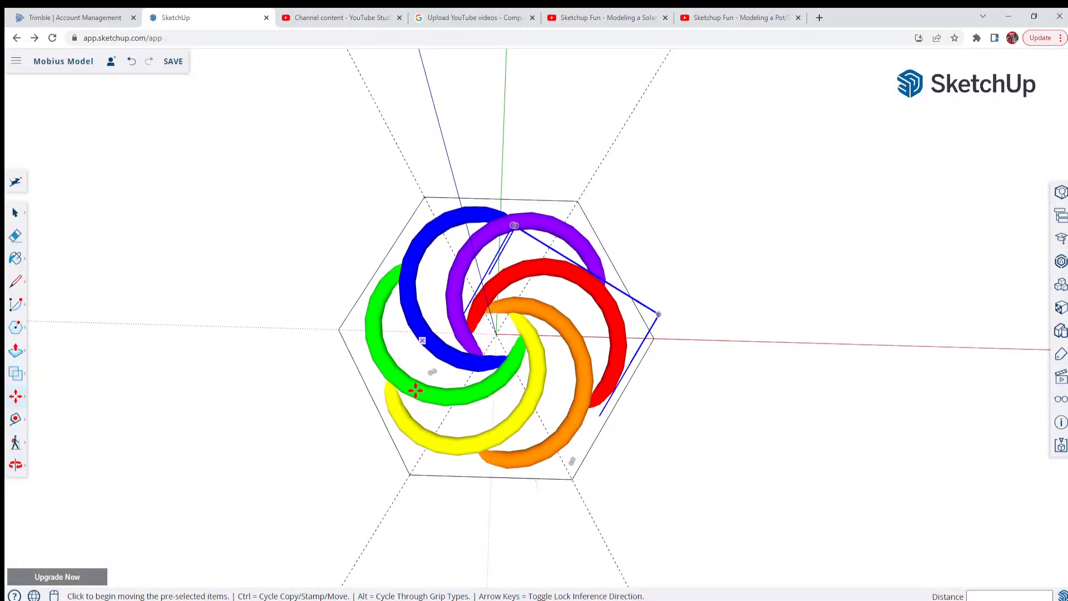
pyautogui.scroll(3, 372, 374)
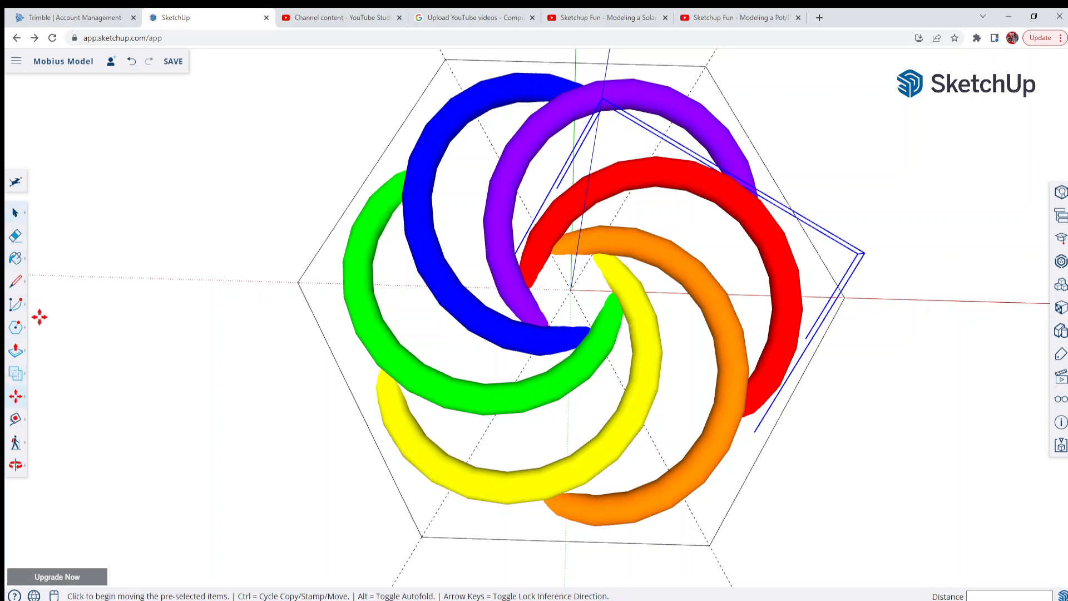
pyautogui.click(17, 236)
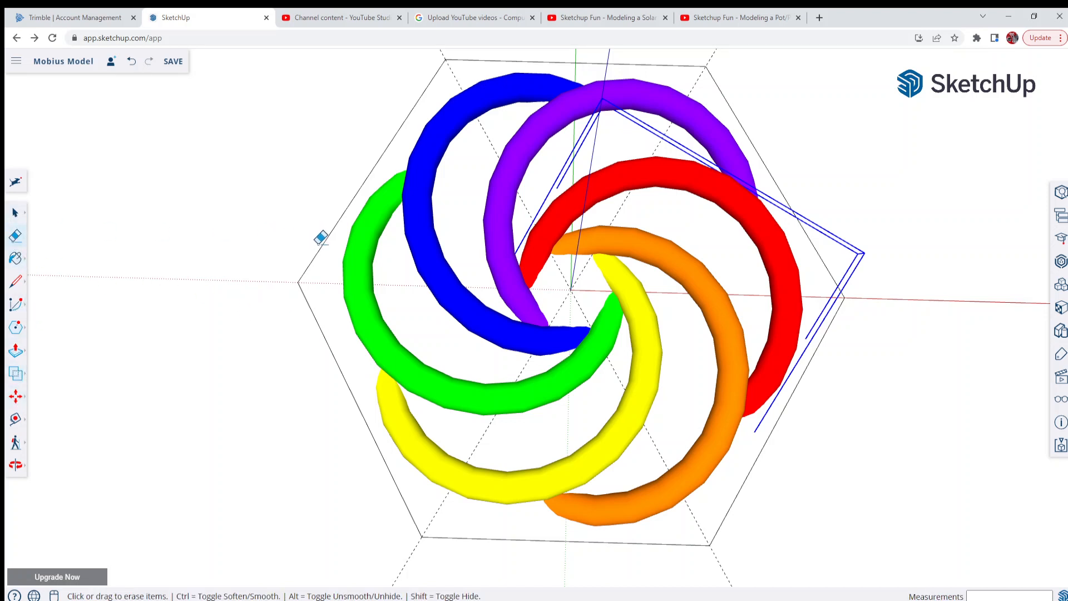
pyautogui.scroll(-1, 324, 234)
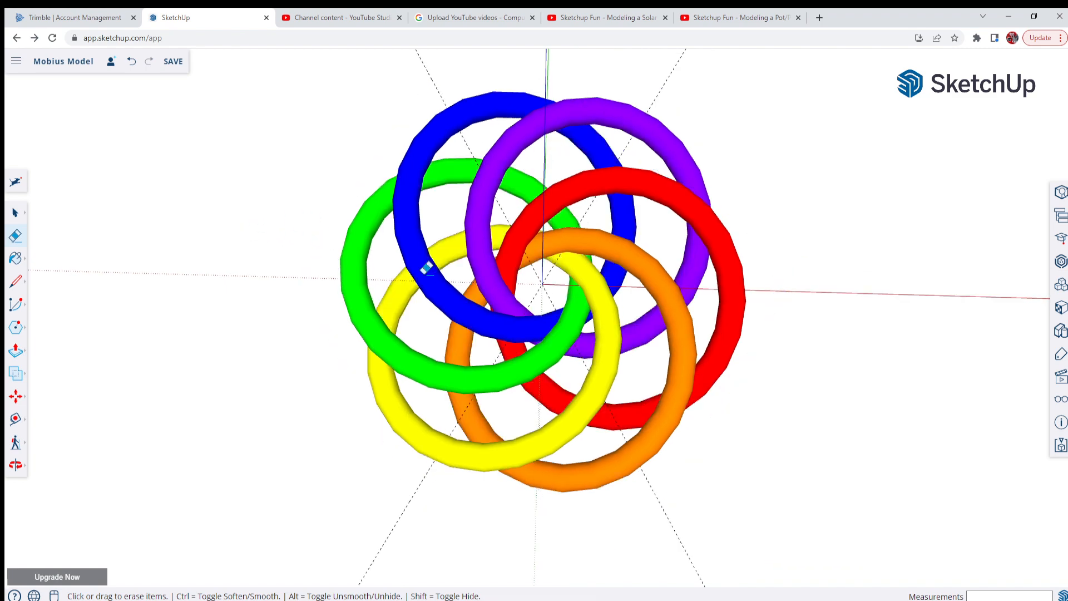
# Examine how the six coloured rings interlock from a low oblique angle, selecting individual rings in turn
pyautogui.press('o')
pyautogui.moveTo(419, 269); pyautogui.dragTo(406, 280)
pyautogui.moveTo(406, 280)
pyautogui.mouseDown(button='middle')
pyautogui.moveTo(410, 374)
pyautogui.moveTo(441, 398)
pyautogui.moveTo(449, 209)
pyautogui.mouseUp(button='middle')
pyautogui.moveTo(493, 327); pyautogui.dragTo(339, 260, button='middle')
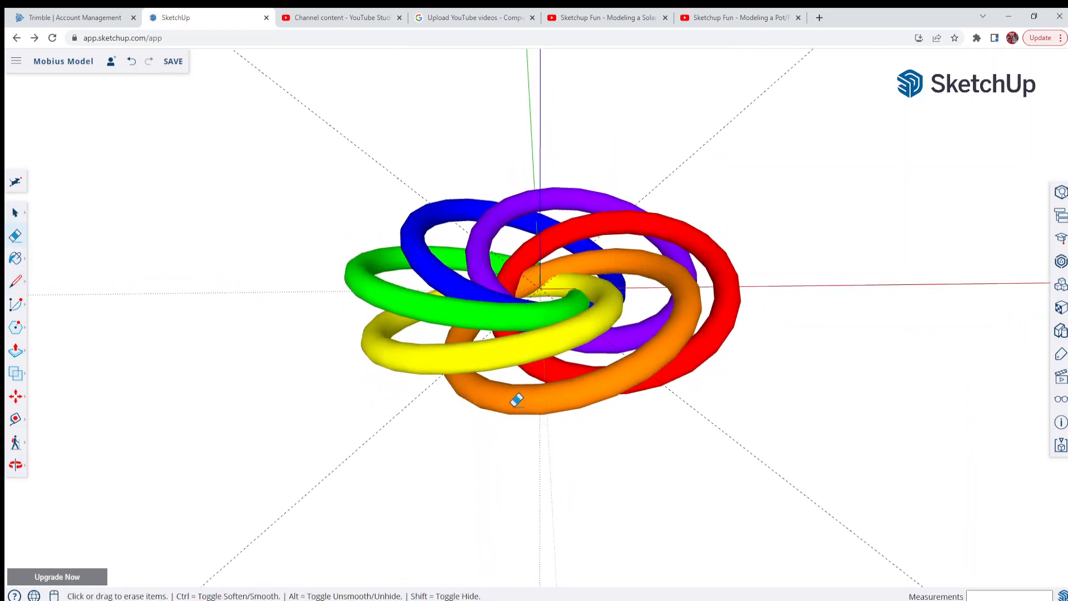
pyautogui.click(20, 217)
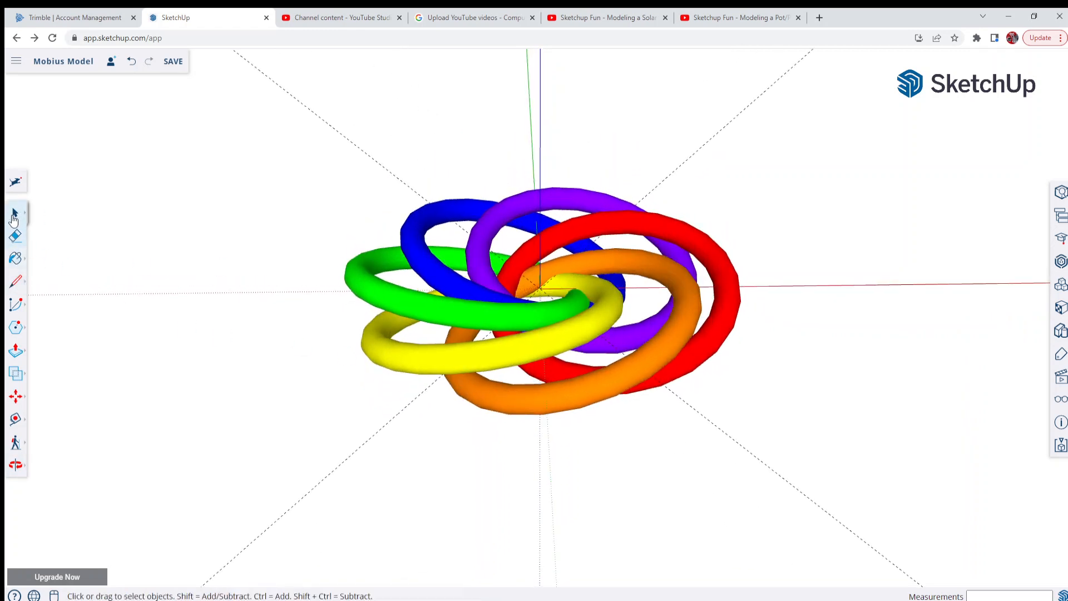
pyautogui.click(496, 396)
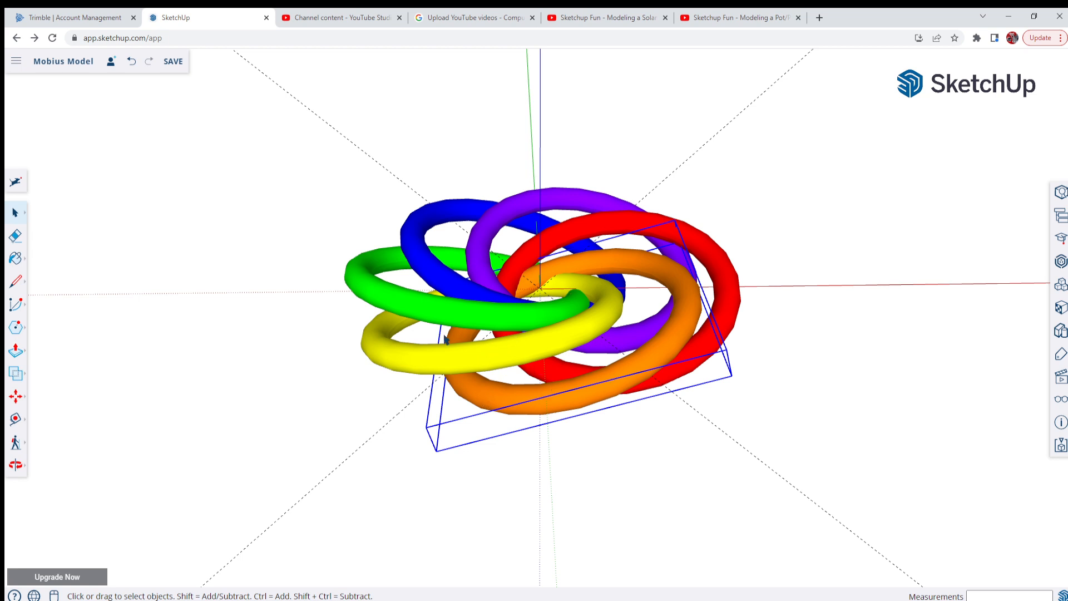
pyautogui.click(447, 354)
pyautogui.click(437, 315)
pyautogui.click(441, 283)
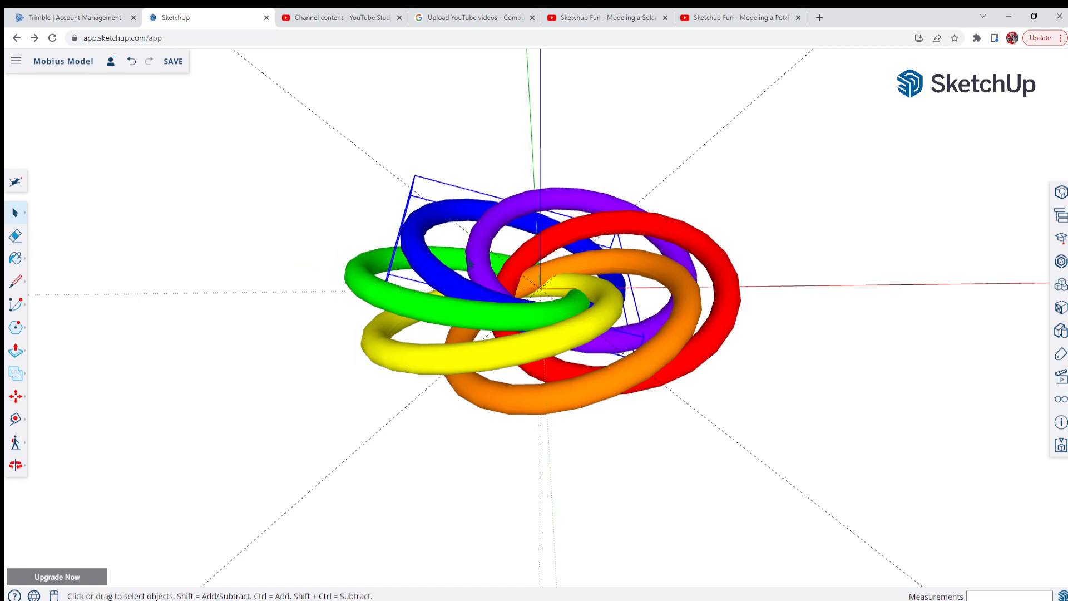
pyautogui.click(472, 263)
pyautogui.click(540, 269)
pyautogui.click(675, 314)
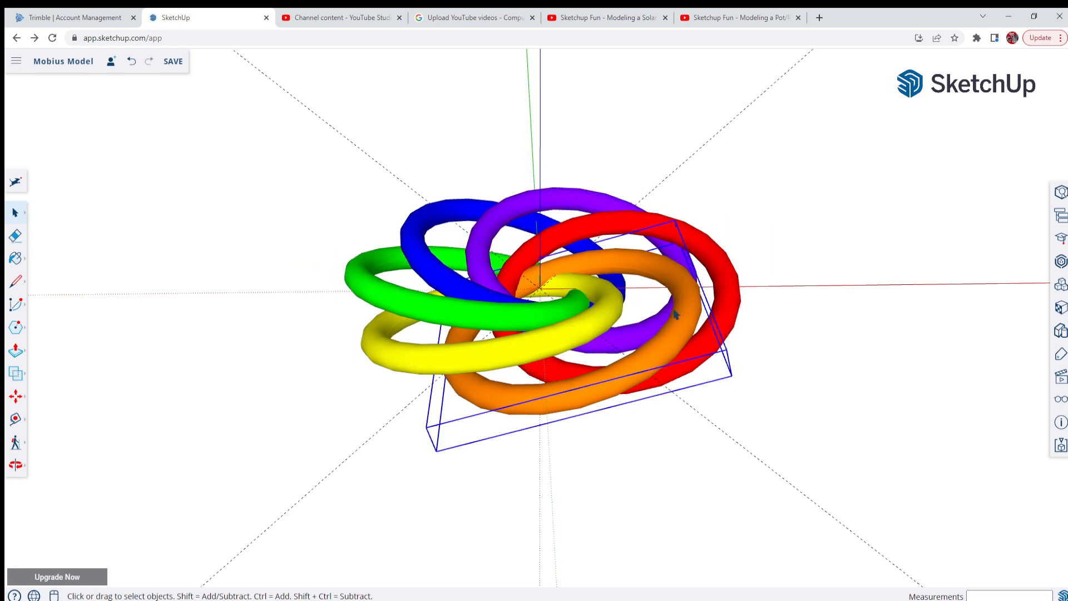
# Rotate the red ring 45 degrees about its own centre from its outward-facing side, steepening its tilt with the Move tool's rotation grip
pyautogui.click(721, 308)
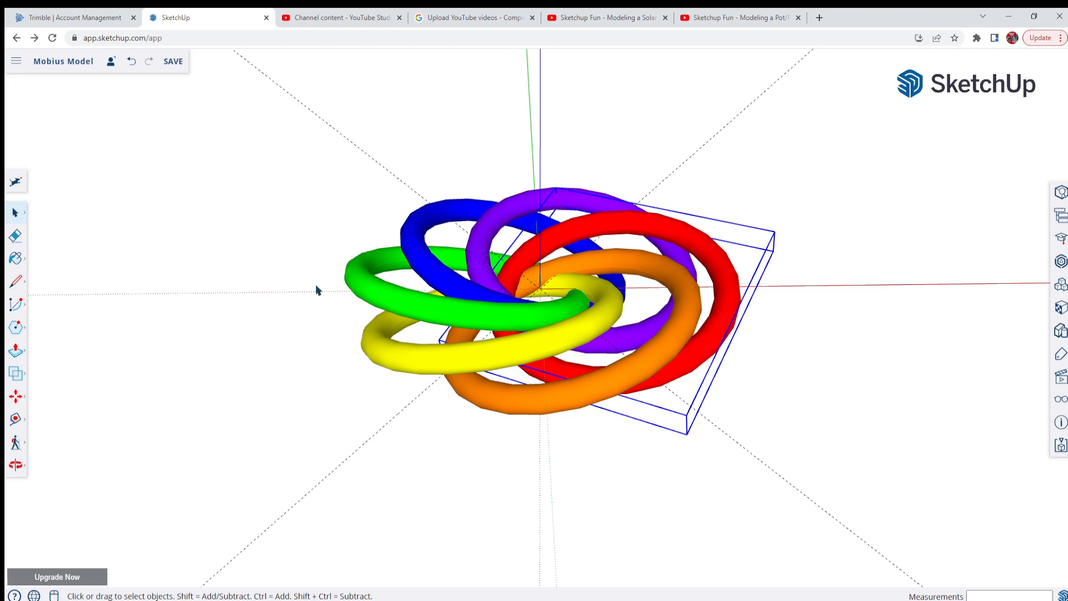
pyautogui.moveTo(451, 340); pyautogui.dragTo(375, 345, button='middle')
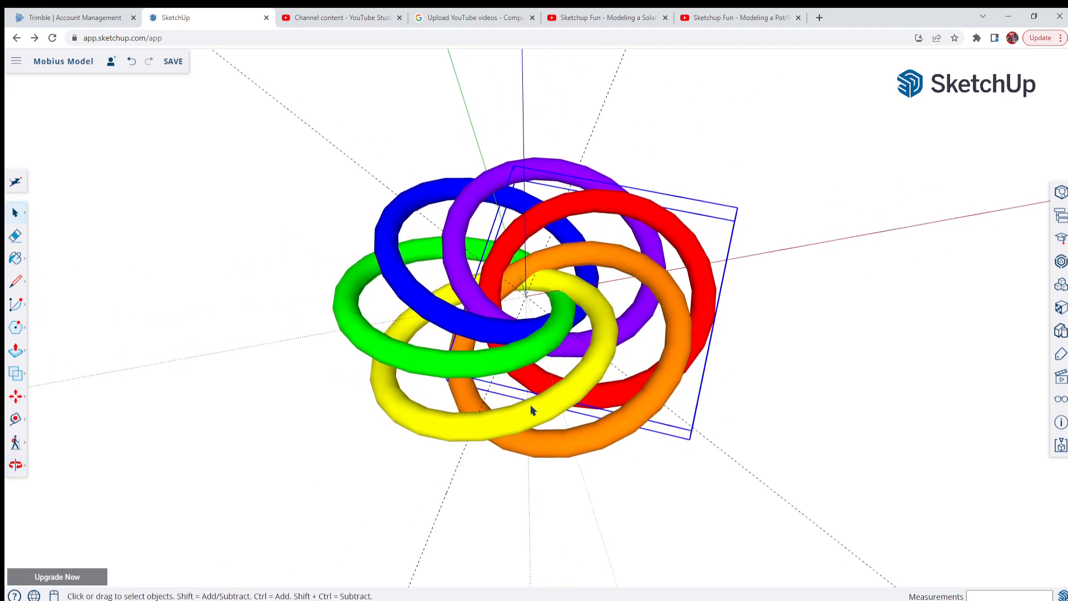
pyautogui.moveTo(531, 410); pyautogui.dragTo(424, 274, button='middle')
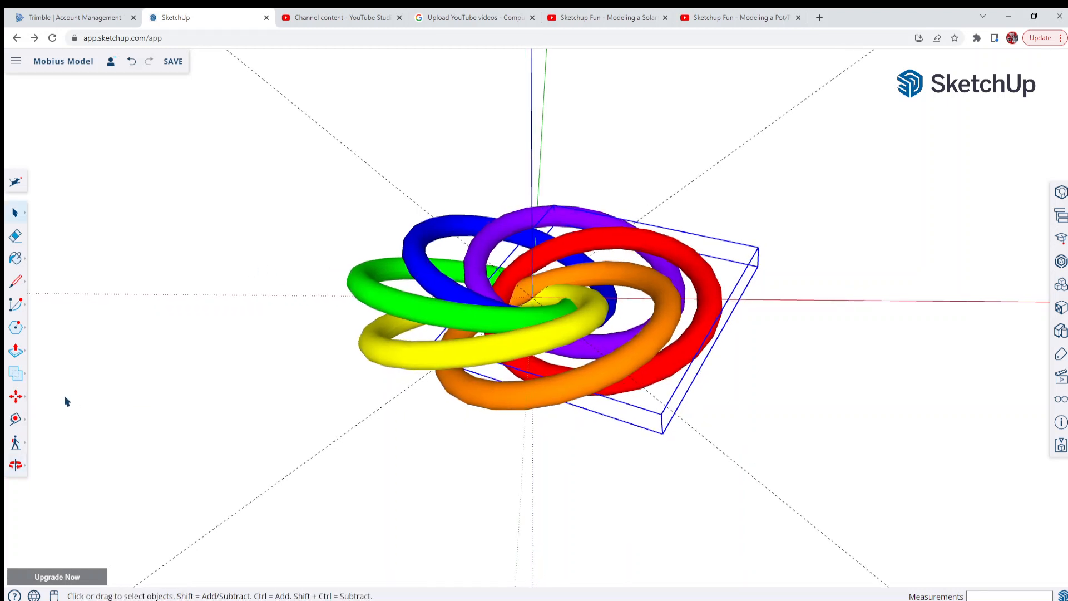
pyautogui.click(17, 397)
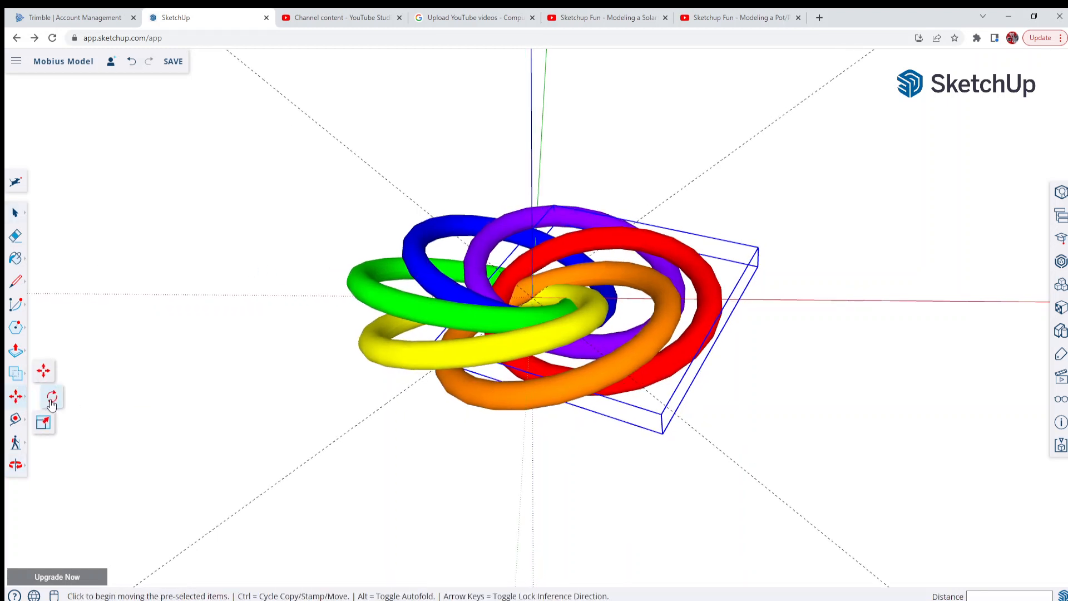
pyautogui.click(51, 399)
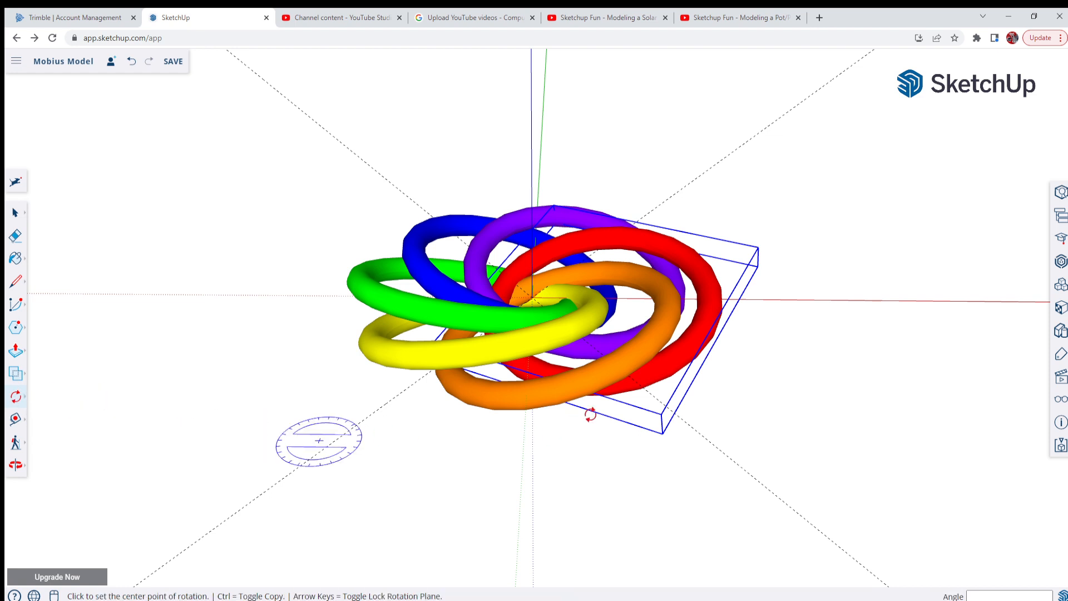
pyautogui.click(19, 401)
pyautogui.click(42, 372)
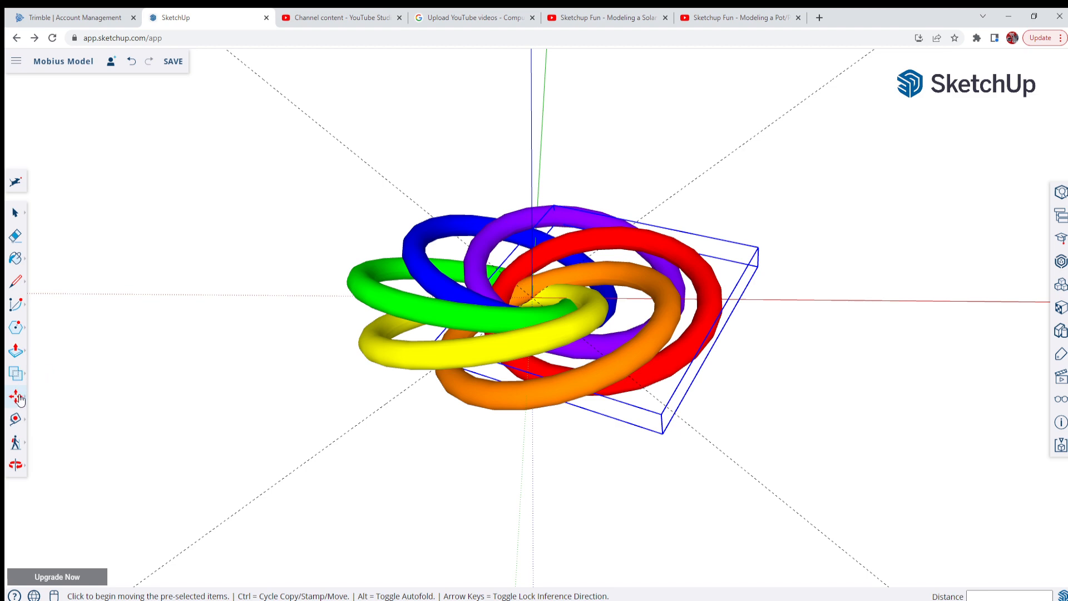
pyautogui.moveTo(649, 387); pyautogui.dragTo(438, 195, button='middle')
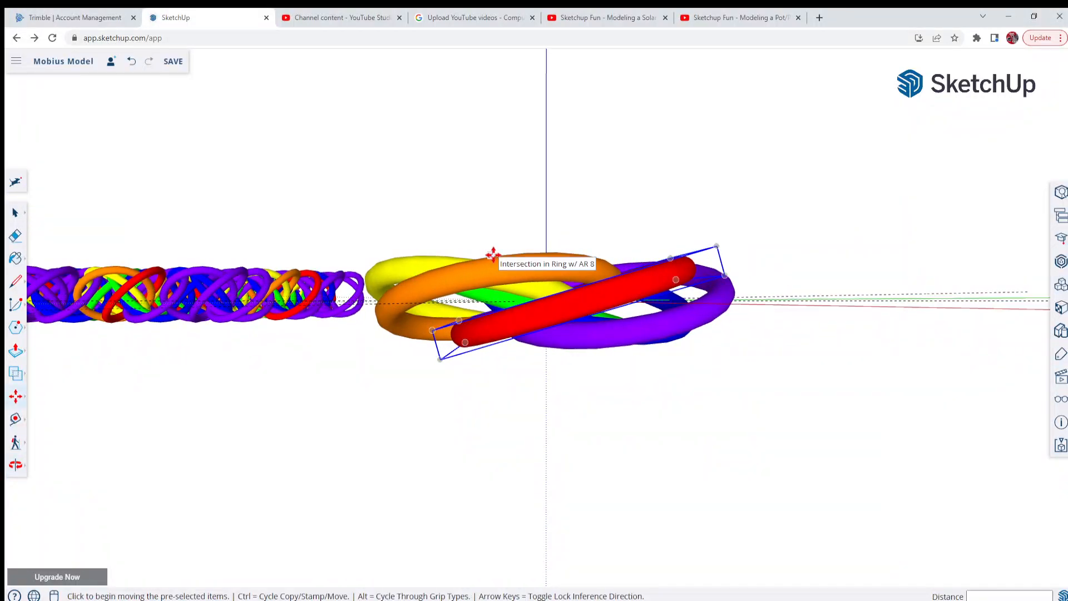
pyautogui.moveTo(546, 369); pyautogui.dragTo(583, 545, button='middle')
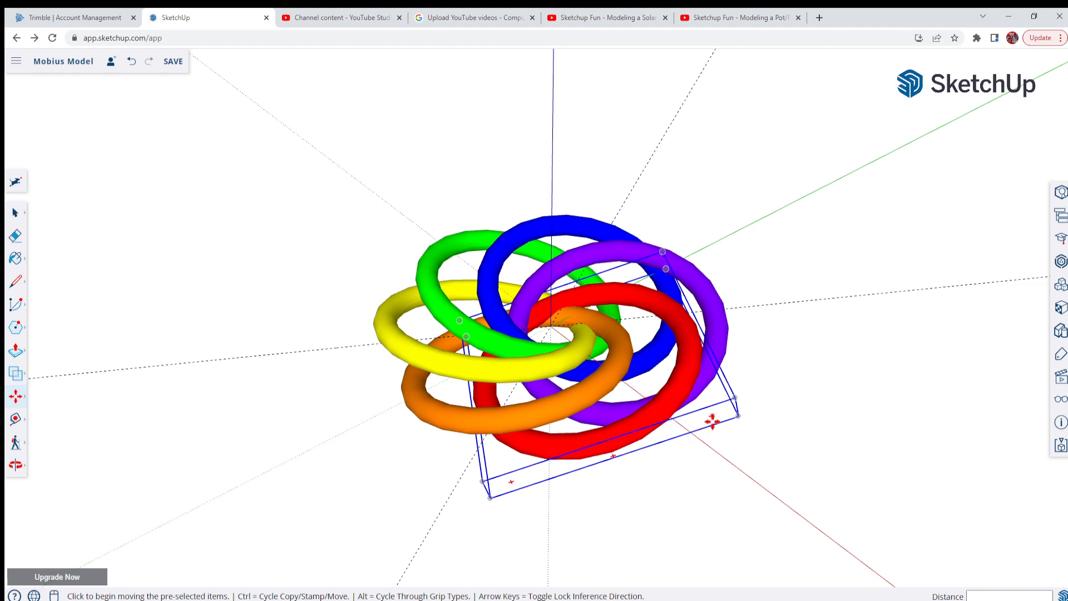
pyautogui.moveTo(606, 445); pyautogui.dragTo(621, 371, button='middle')
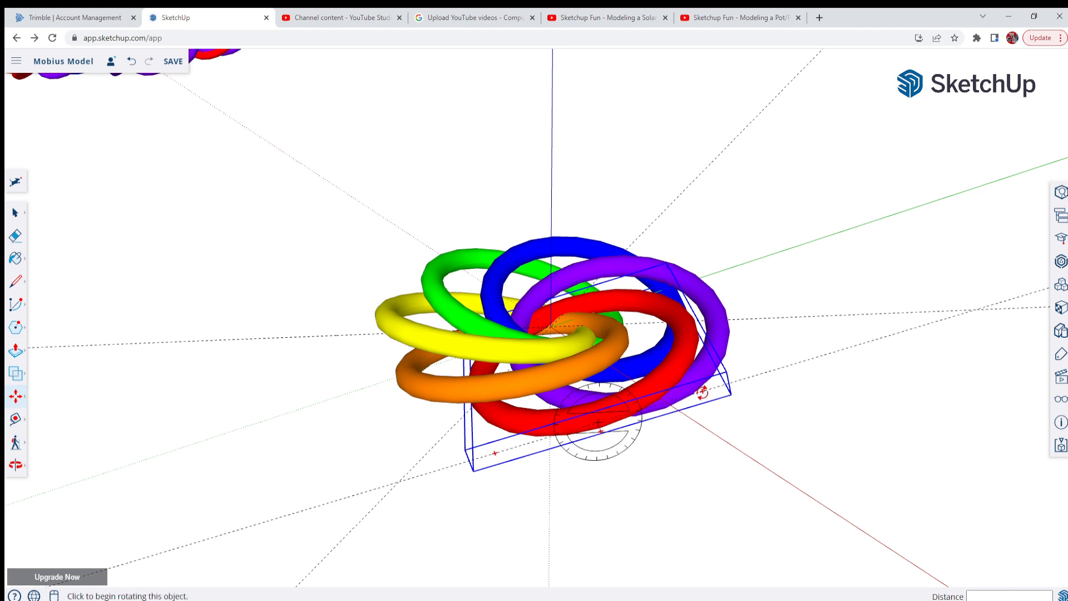
pyautogui.moveTo(702, 392); pyautogui.dragTo(651, 365, button='middle')
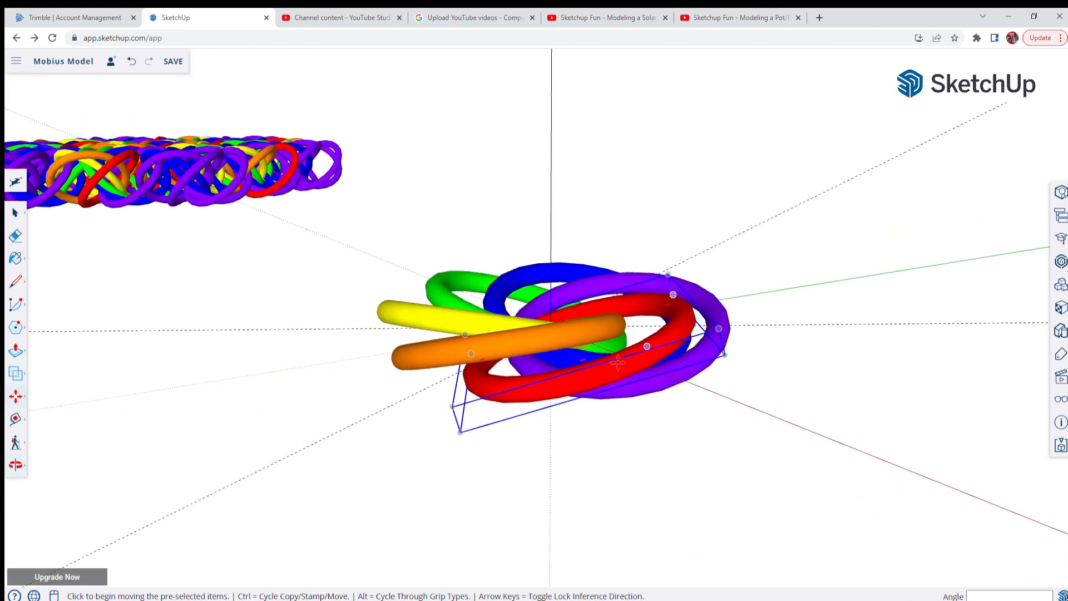
pyautogui.scroll(1, 692, 351)
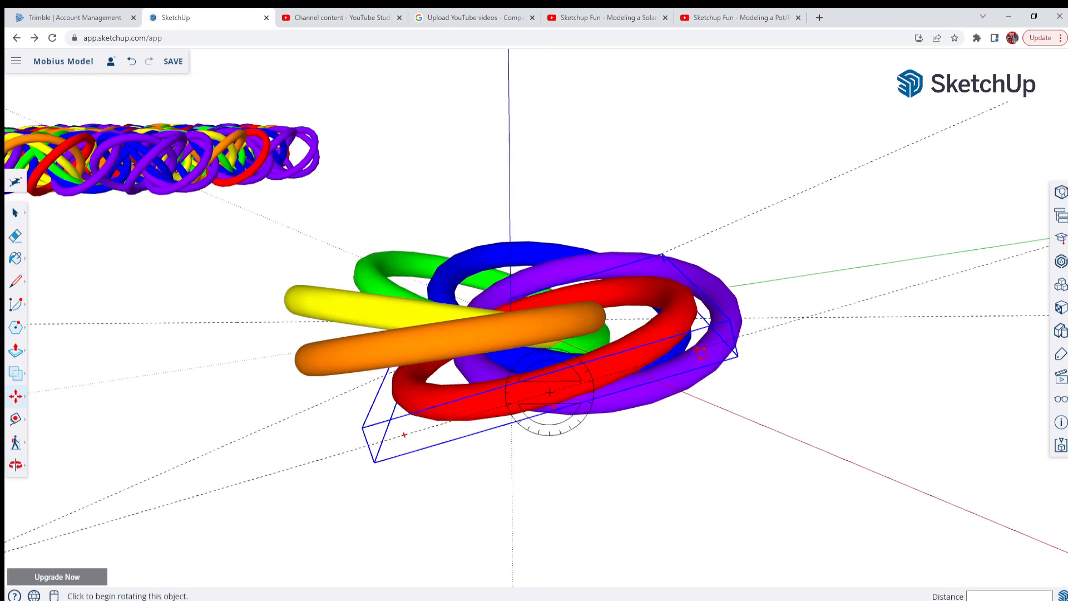
pyautogui.click(697, 349)
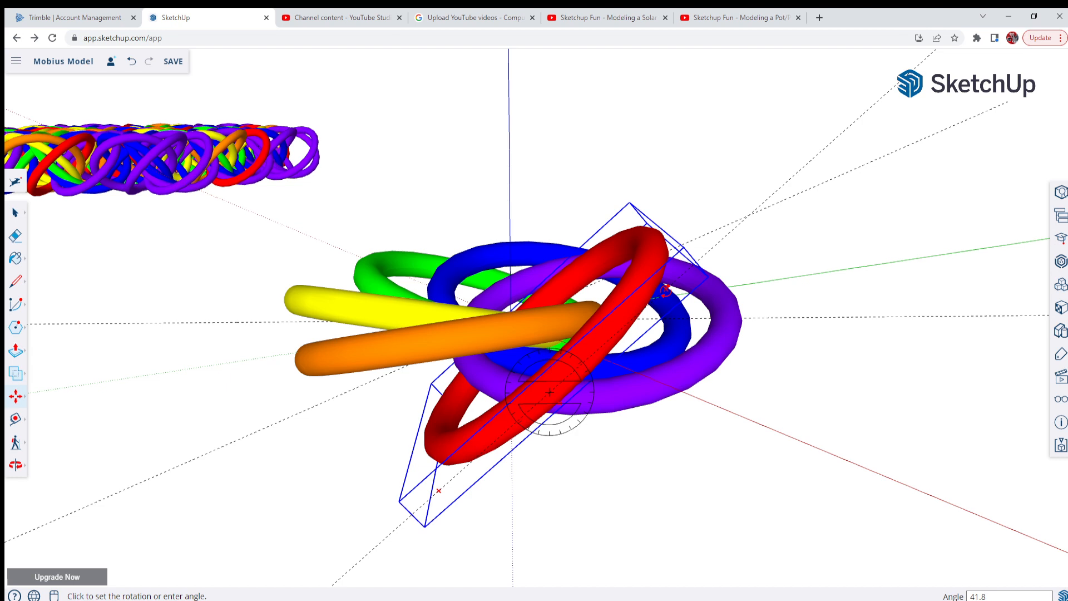
pyautogui.click(665, 289)
pyautogui.press('m')
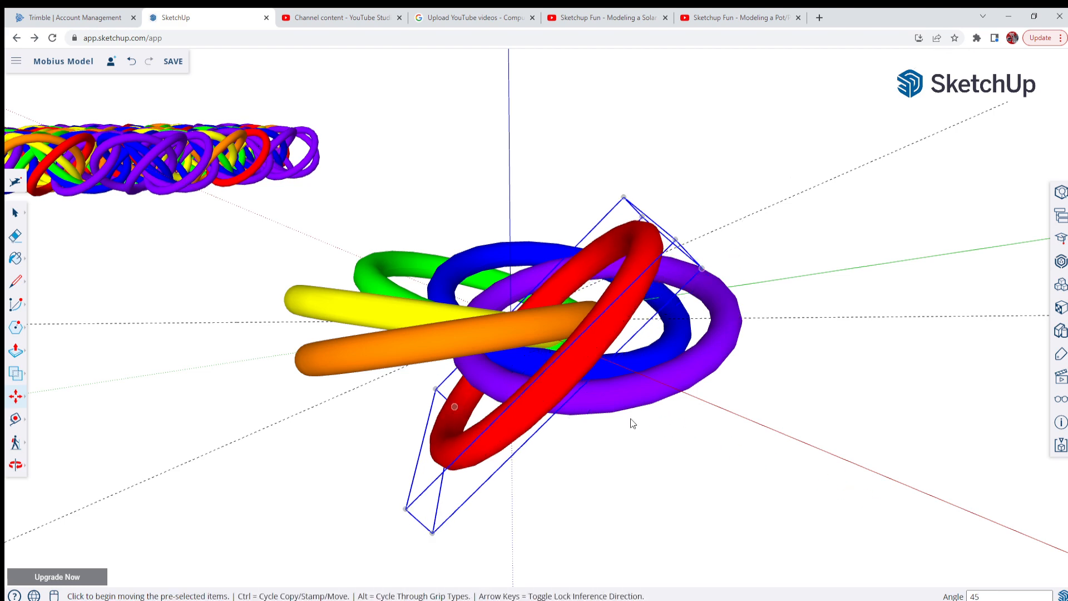
# Rotate the purple ring 45 degrees about its own centre from its outward-facing side, tilting it steeper like the red ring
pyautogui.moveTo(632, 422); pyautogui.dragTo(239, 378, button='middle')
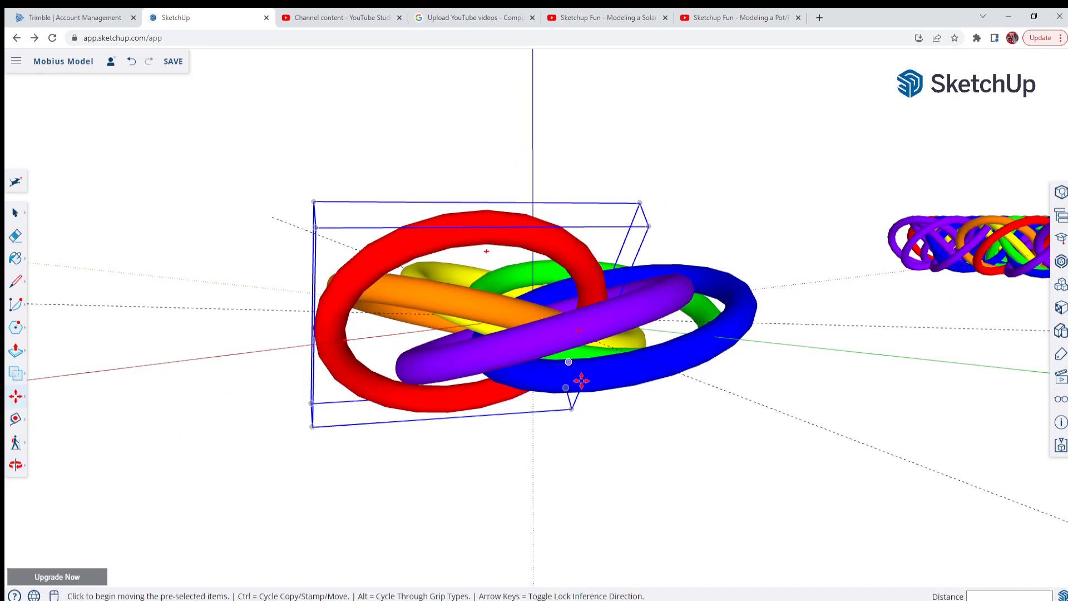
pyautogui.press('Escape')
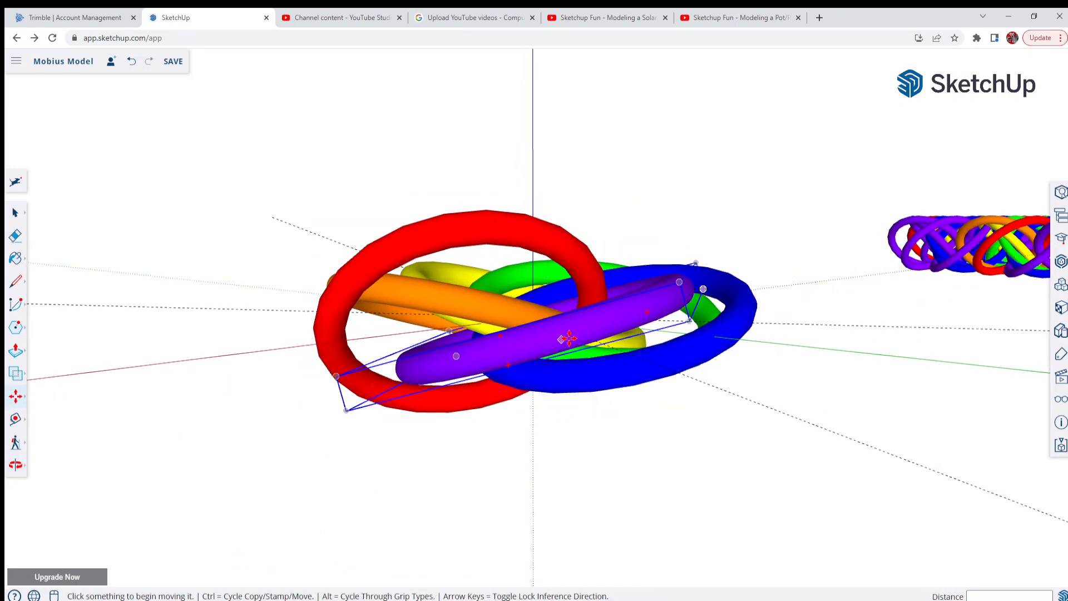
pyautogui.moveTo(617, 324); pyautogui.dragTo(550, 350, button='middle')
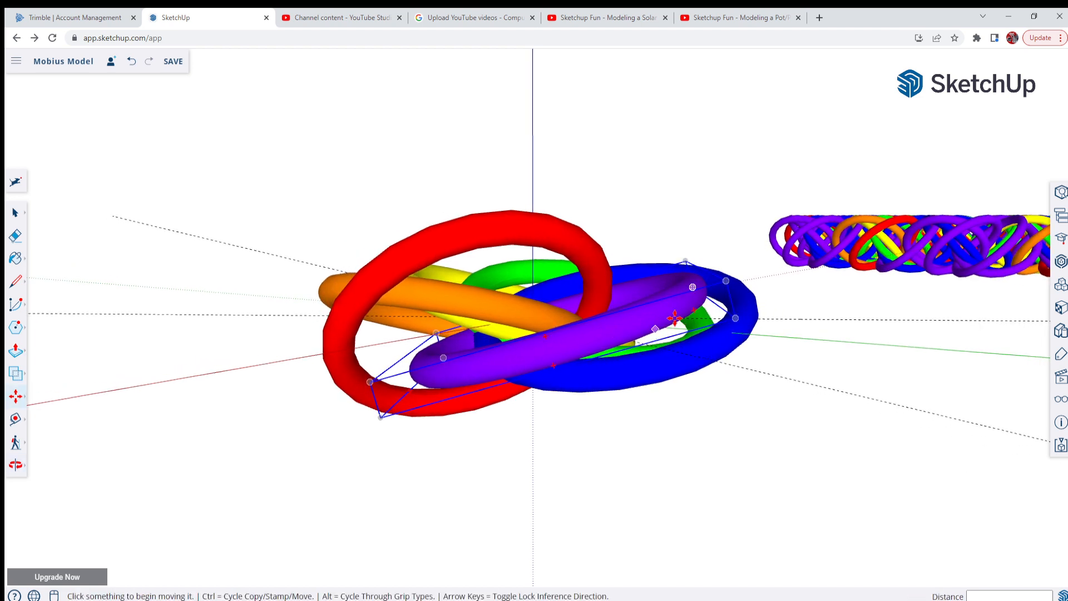
pyautogui.press('q')
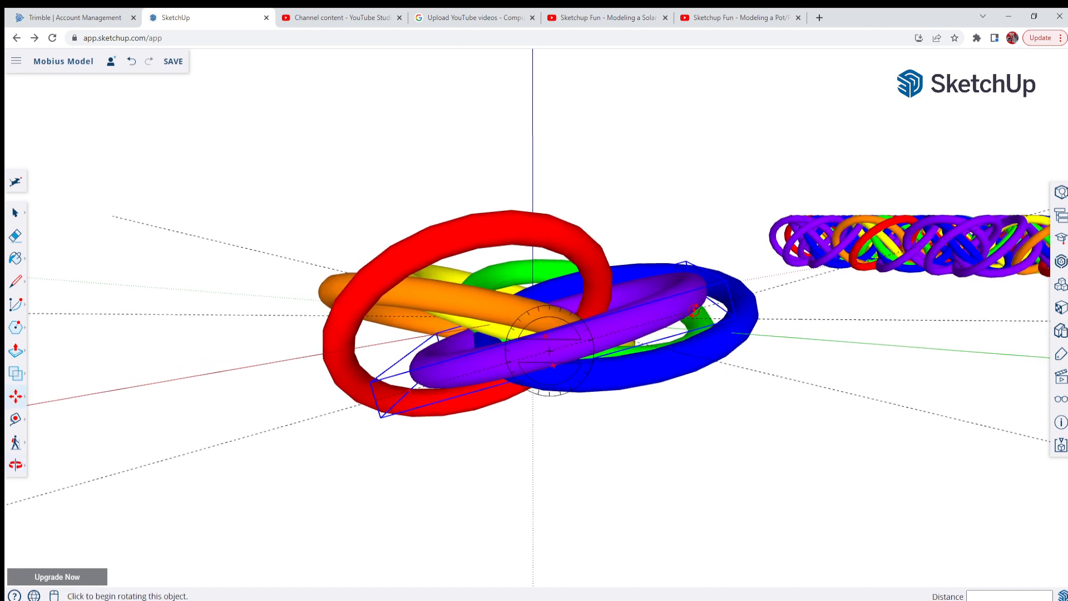
pyautogui.press('m')
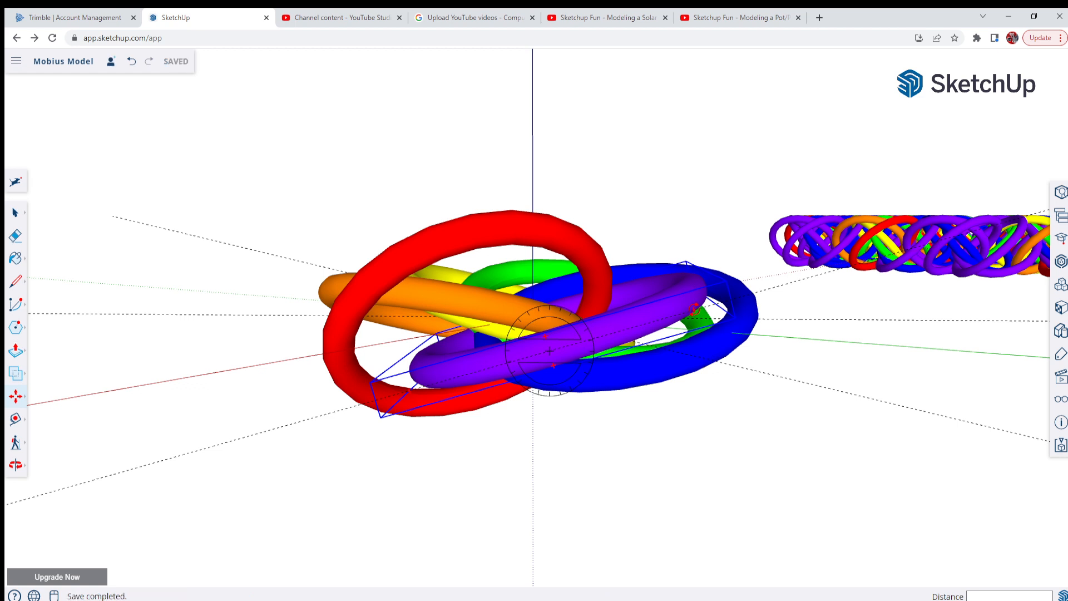
pyautogui.click(694, 308)
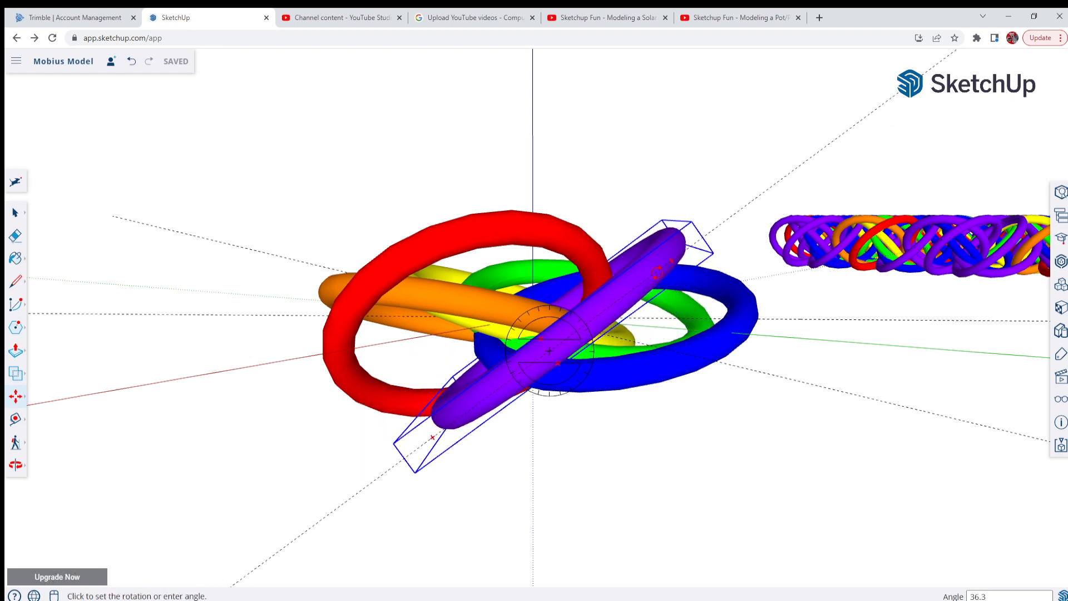
pyautogui.click(657, 272)
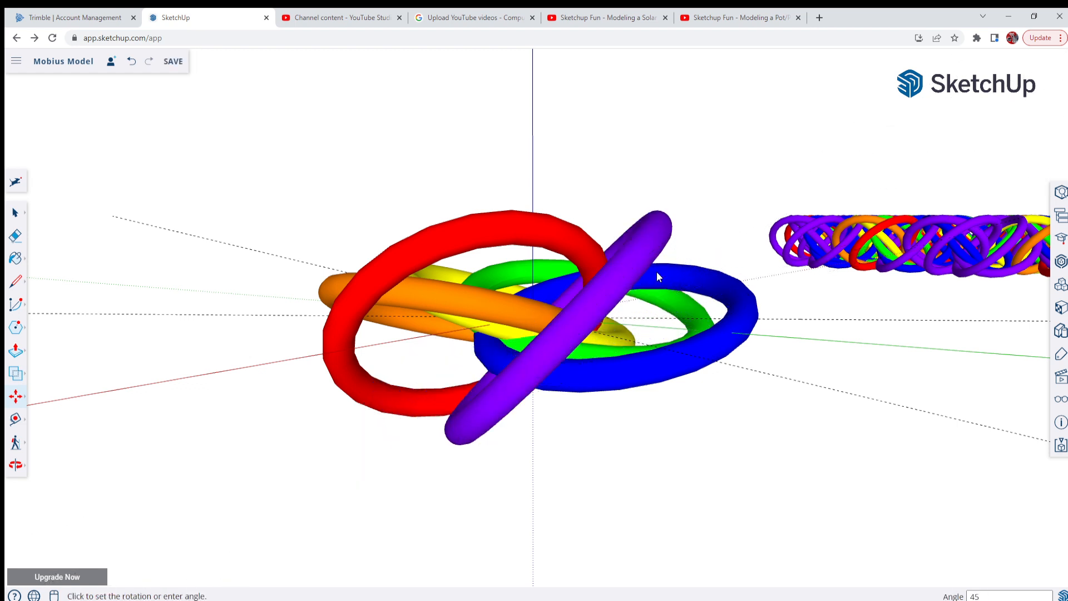
# Rotate the blue ring 45 degrees about its own centre from its outward-facing side, in the same direction as the purple ring
pyautogui.moveTo(745, 318); pyautogui.dragTo(371, 309, button='middle')
pyautogui.scroll(1, 645, 296)
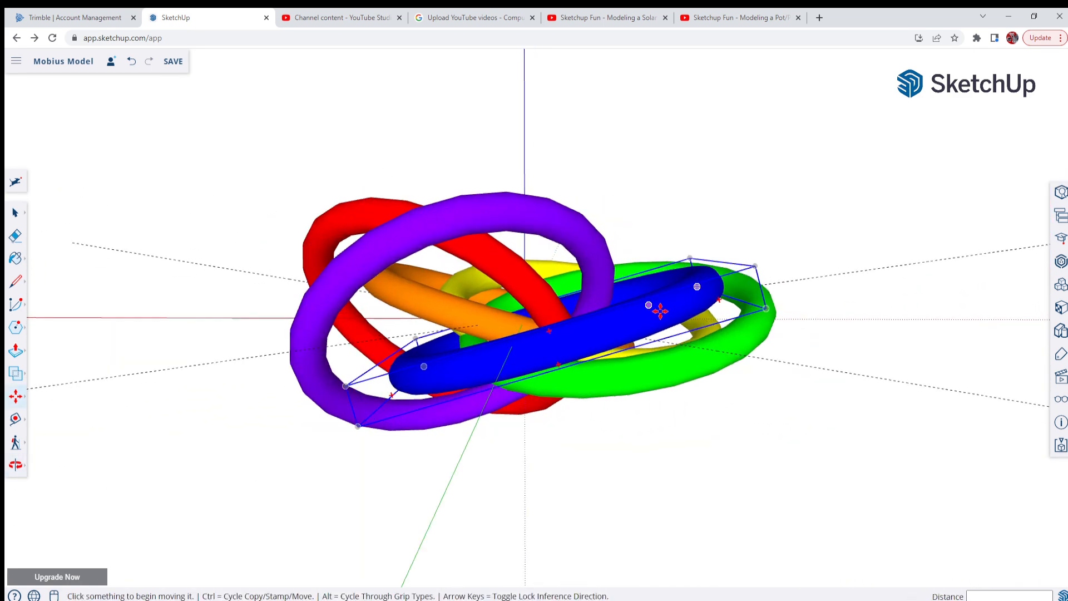
pyautogui.scroll(1, 719, 300)
pyautogui.scroll(1, 719, 300)
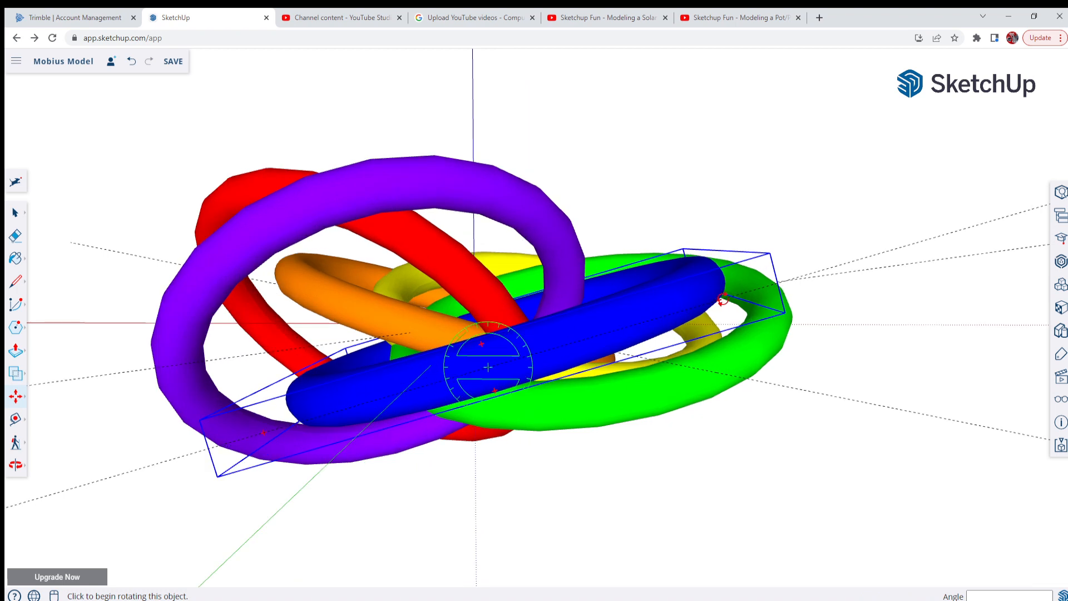
pyautogui.click(719, 300)
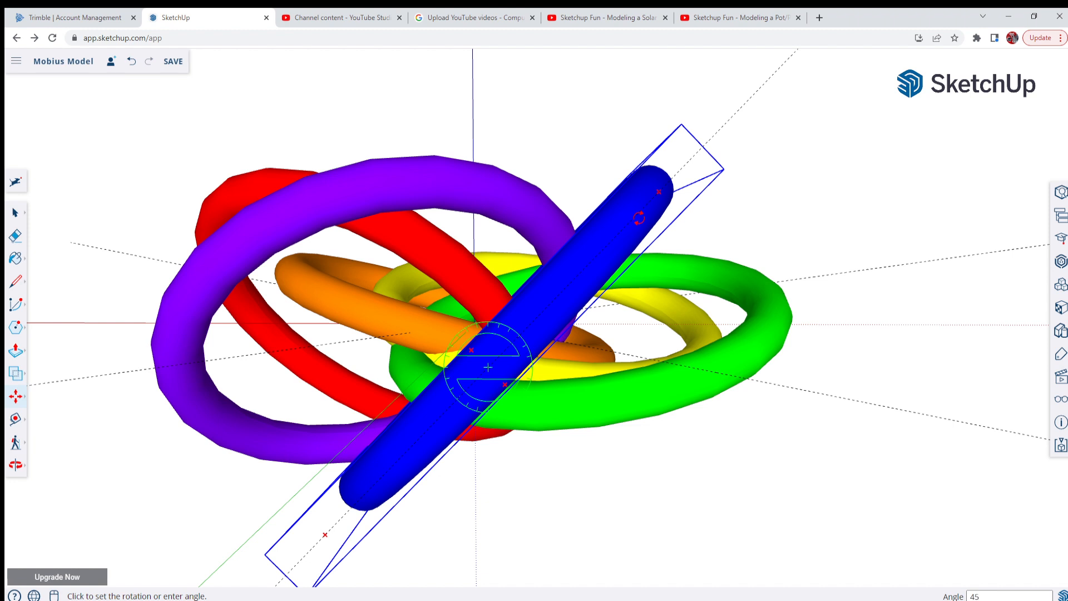
pyautogui.click(638, 218)
pyautogui.press('m')
# Rotate the green ring 45 degrees about its own centre from its outward-facing side, in the same direction as the blue ring
pyautogui.moveTo(693, 338); pyautogui.dragTo(410, 334, button='middle')
pyautogui.scroll(1, 561, 335)
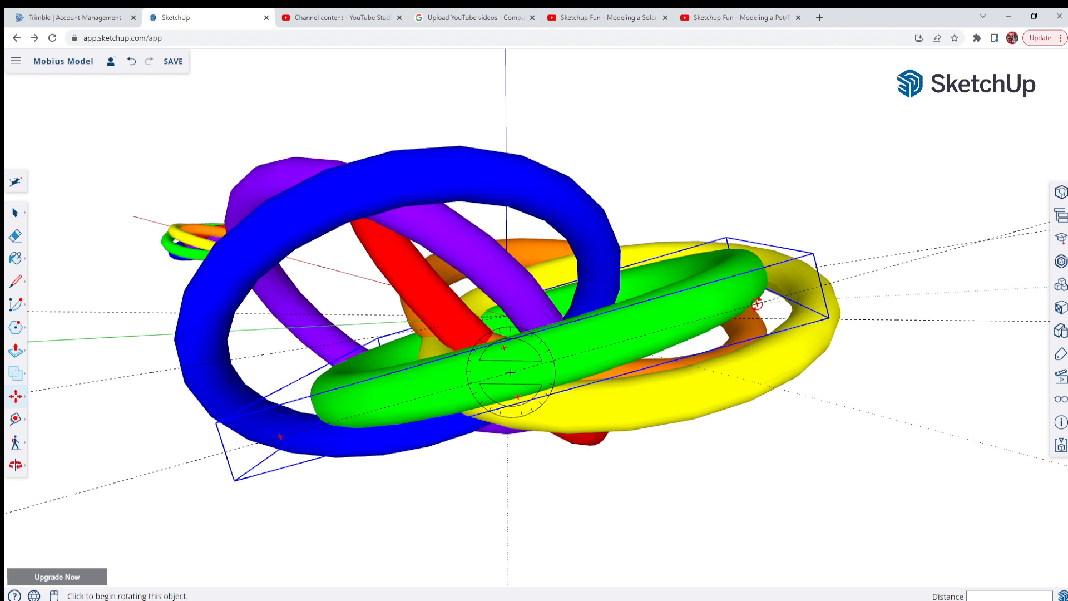
pyautogui.click(756, 304)
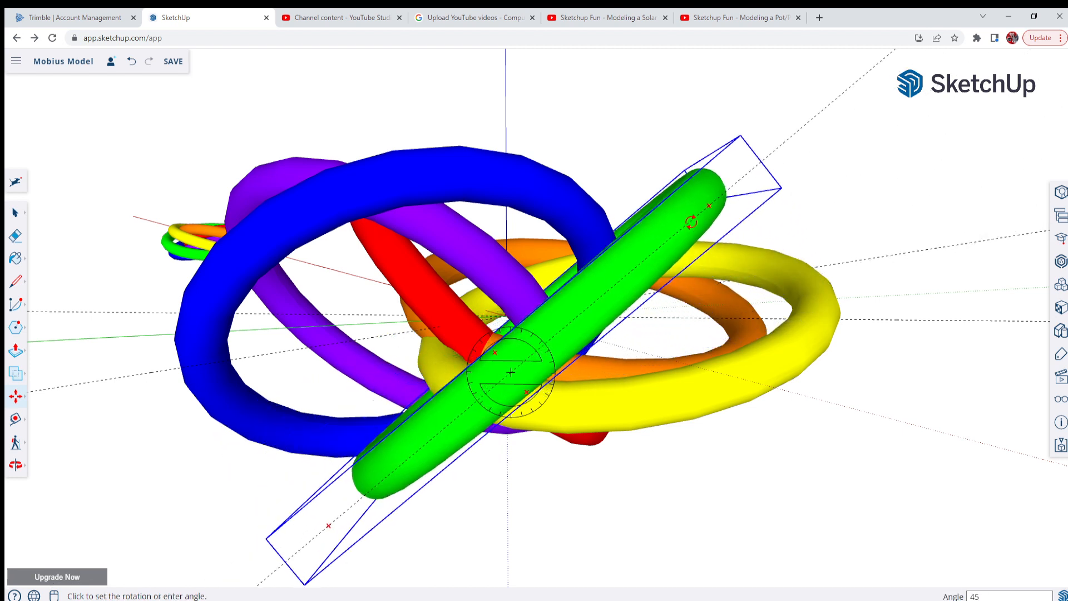
pyautogui.click(690, 222)
# Rotate the yellow ring 45 degrees about its own centre from its outward-facing side, in the same direction as the green ring
pyautogui.moveTo(796, 427); pyautogui.dragTo(579, 329, button='middle')
pyautogui.moveTo(686, 369); pyautogui.dragTo(704, 326, button='middle')
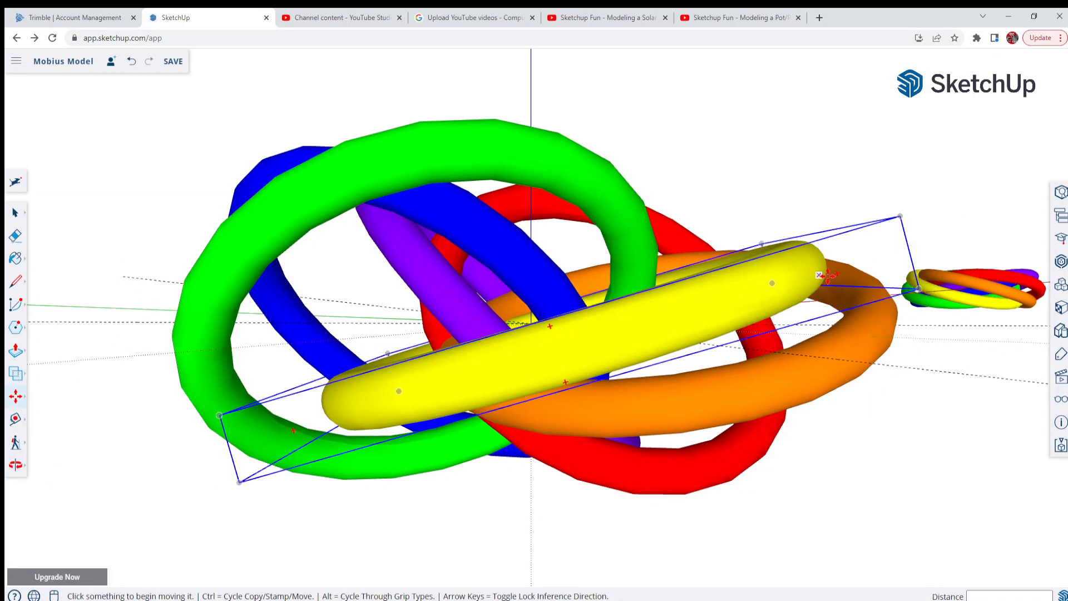
pyautogui.moveTo(775, 269); pyautogui.dragTo(770, 244, button='middle')
pyautogui.moveTo(811, 217)
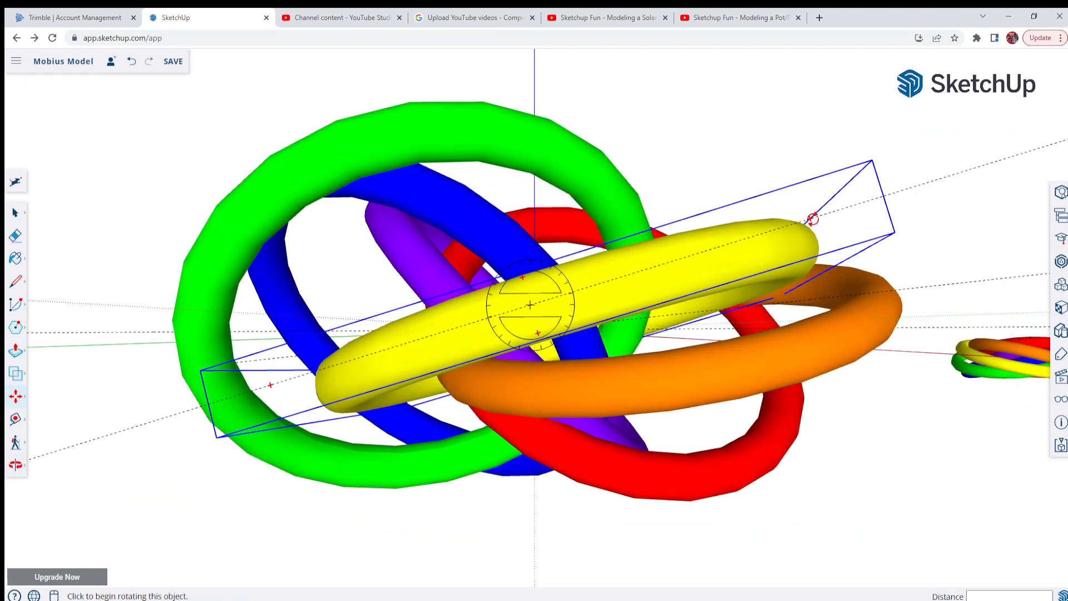
pyautogui.click(812, 217)
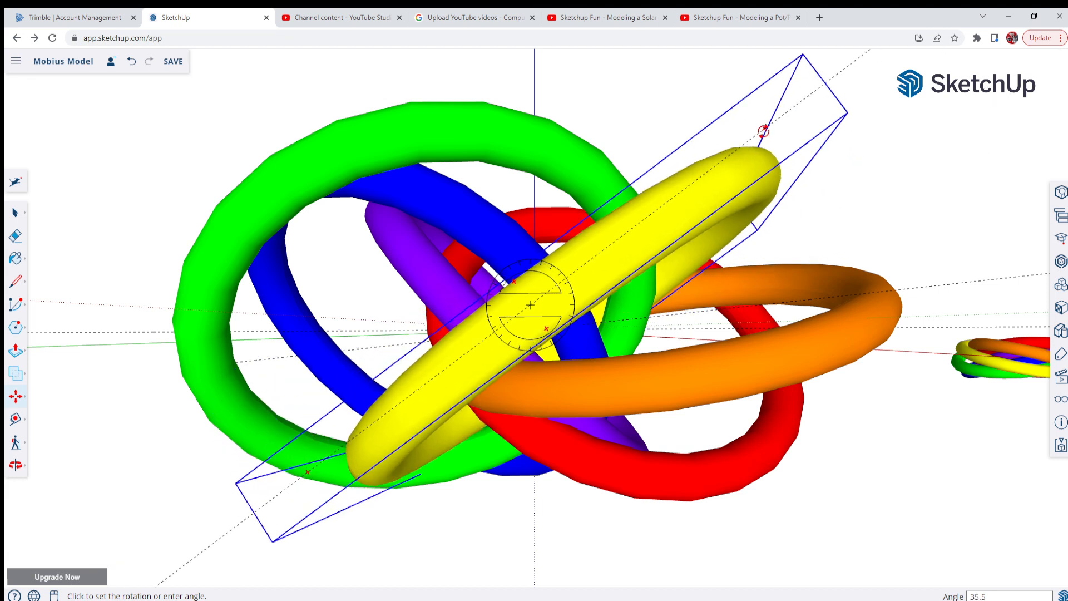
pyautogui.click(764, 131)
pyautogui.press('m')
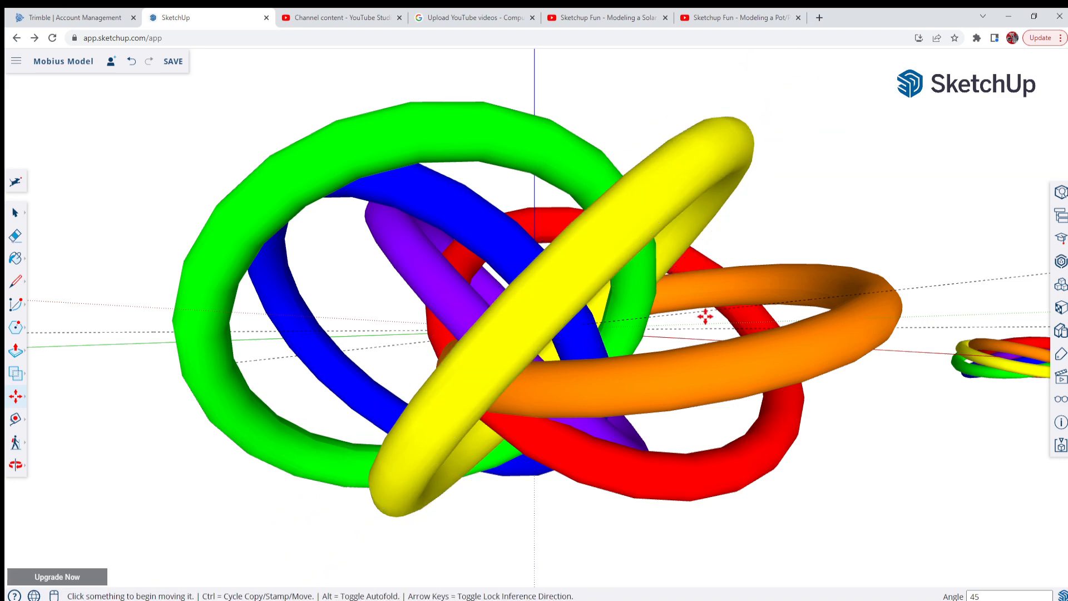
# Rotate the orange ring 45 degrees about its own centre from its outward-facing side, in the same direction as the yellow ring
pyautogui.moveTo(706, 315); pyautogui.dragTo(306, 355, button='middle')
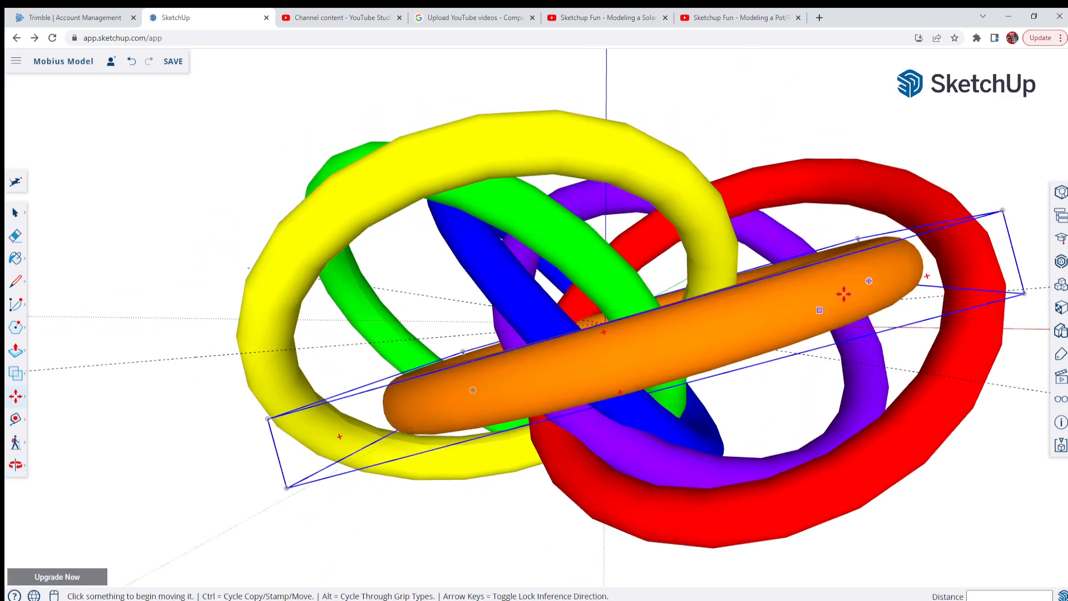
pyautogui.click(918, 251)
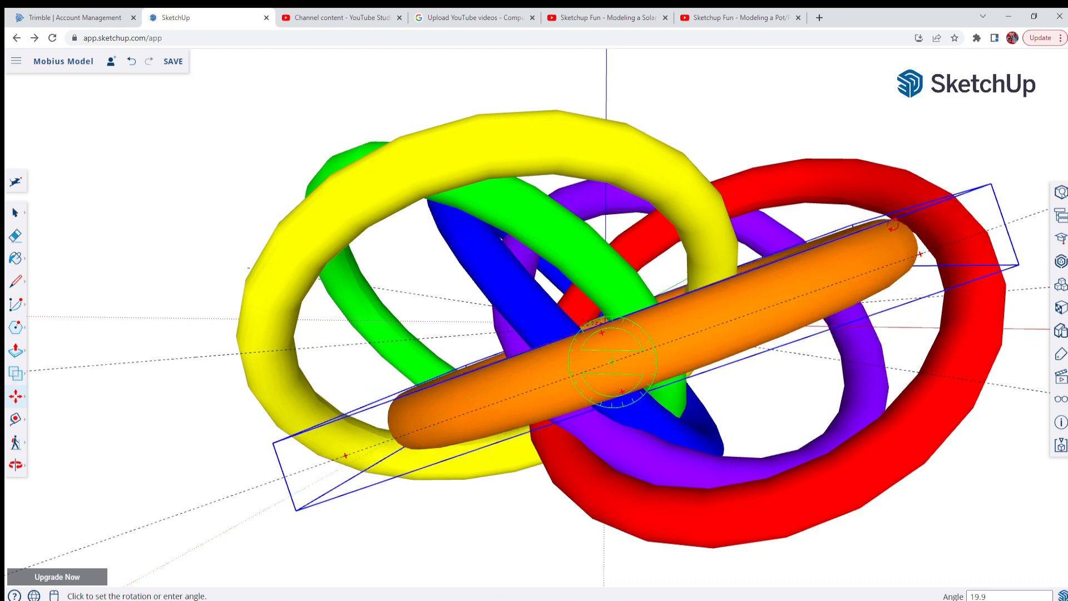
pyautogui.write('5')
pyautogui.press('Return')
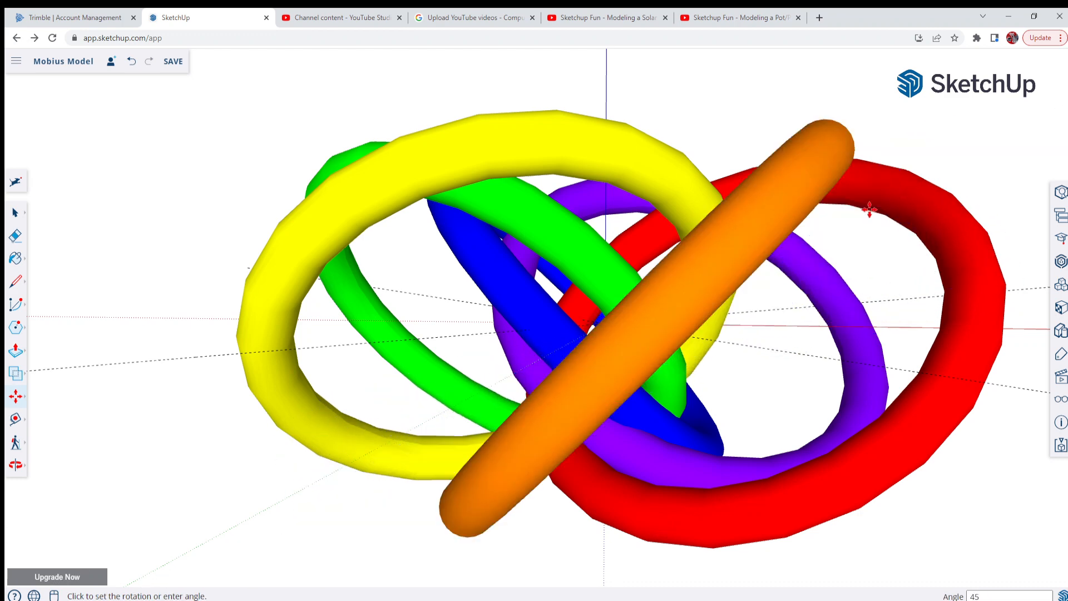
# Examine the interlocking of the six tilted rings from above and from several sides
pyautogui.moveTo(450, 106); pyautogui.dragTo(812, 347, button='middle')
pyautogui.scroll(-7, 610, 122)
pyautogui.scroll(-2, 812, 347)
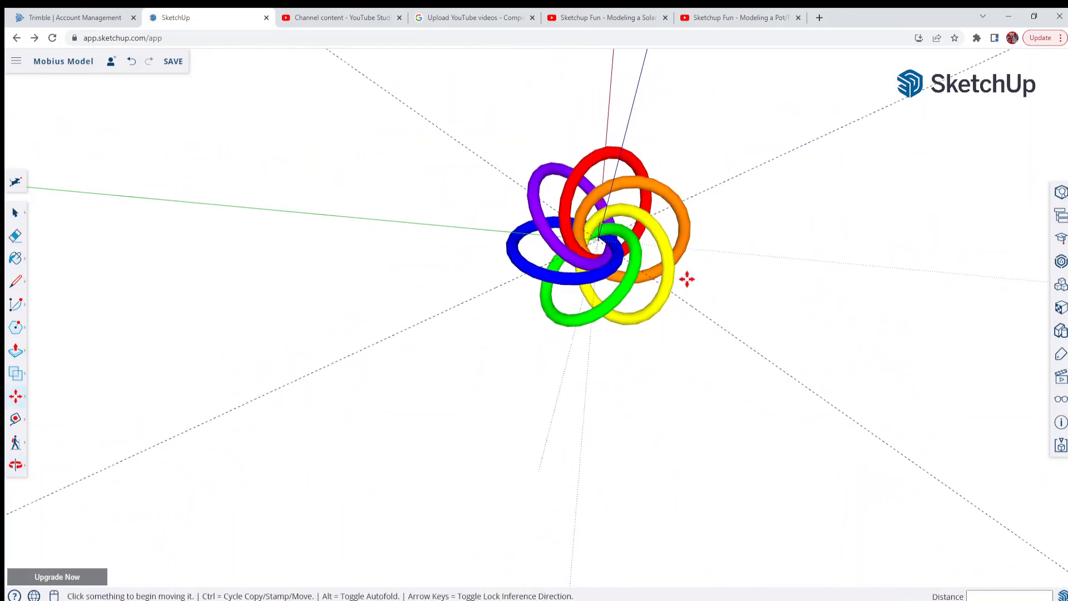
pyautogui.moveTo(831, 298); pyautogui.dragTo(384, 178, button='middle')
pyautogui.scroll(-3, 384, 178)
pyautogui.scroll(4, 547, 445)
pyautogui.moveTo(545, 357); pyautogui.dragTo(544, 400, button='middle')
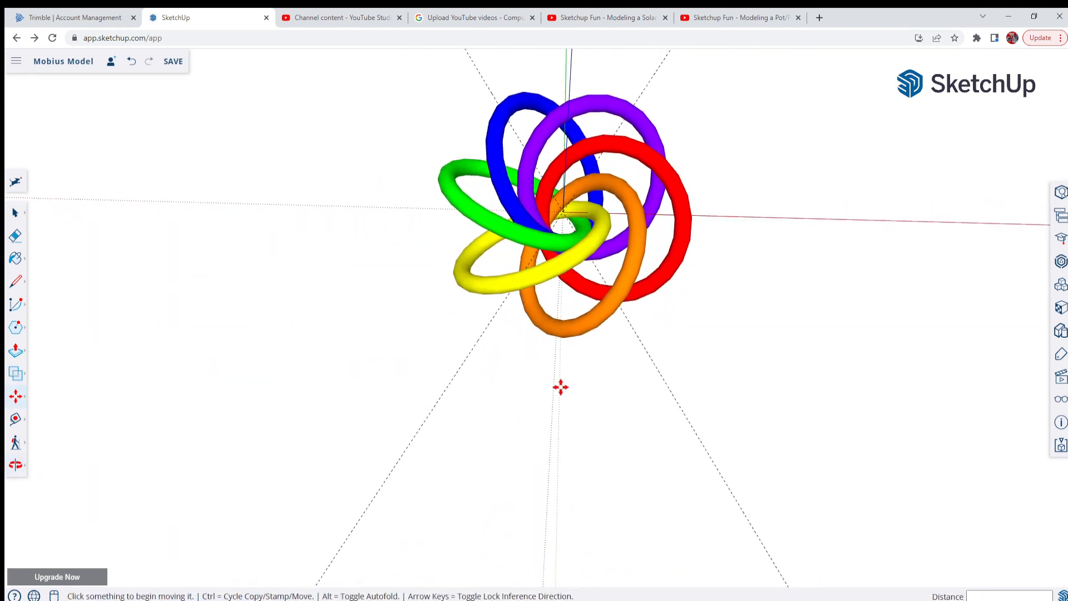
pyautogui.scroll(3, 556, 383)
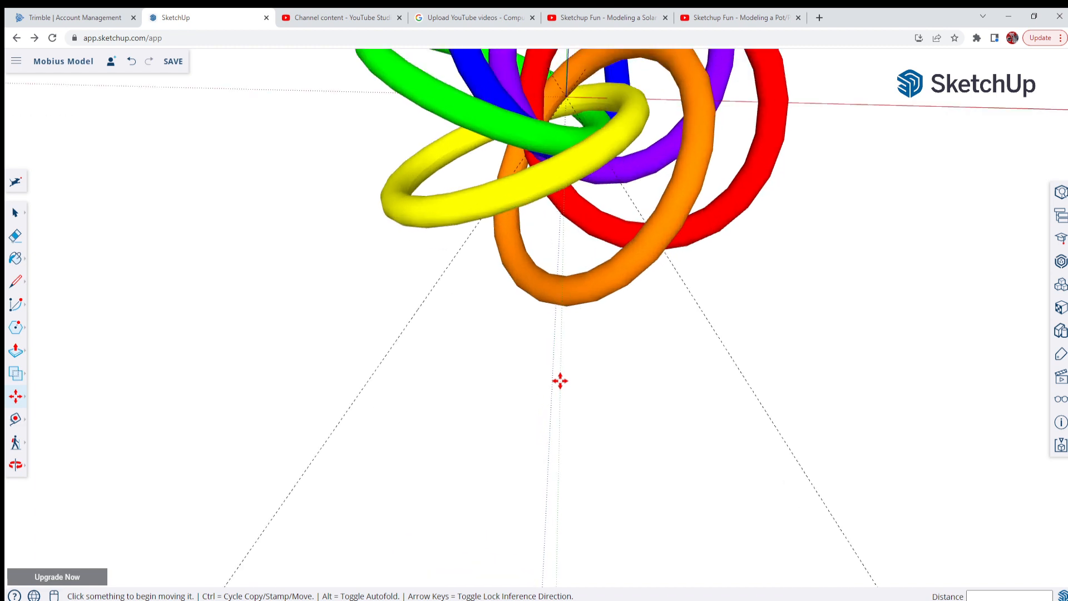
# Inspect the complete six-ring arrangement from low side angles and from overhead, close up and at a distance
pyautogui.scroll(-2, 557, 381)
pyautogui.scroll(-1, 537, 356)
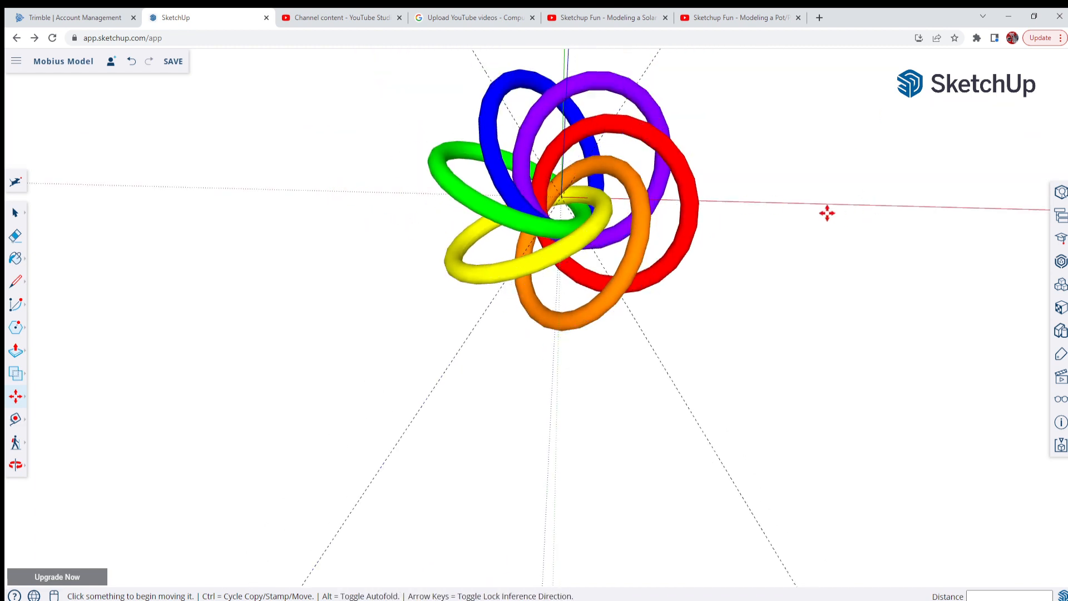
pyautogui.scroll(-2, 778, 217)
pyautogui.scroll(2, 650, 189)
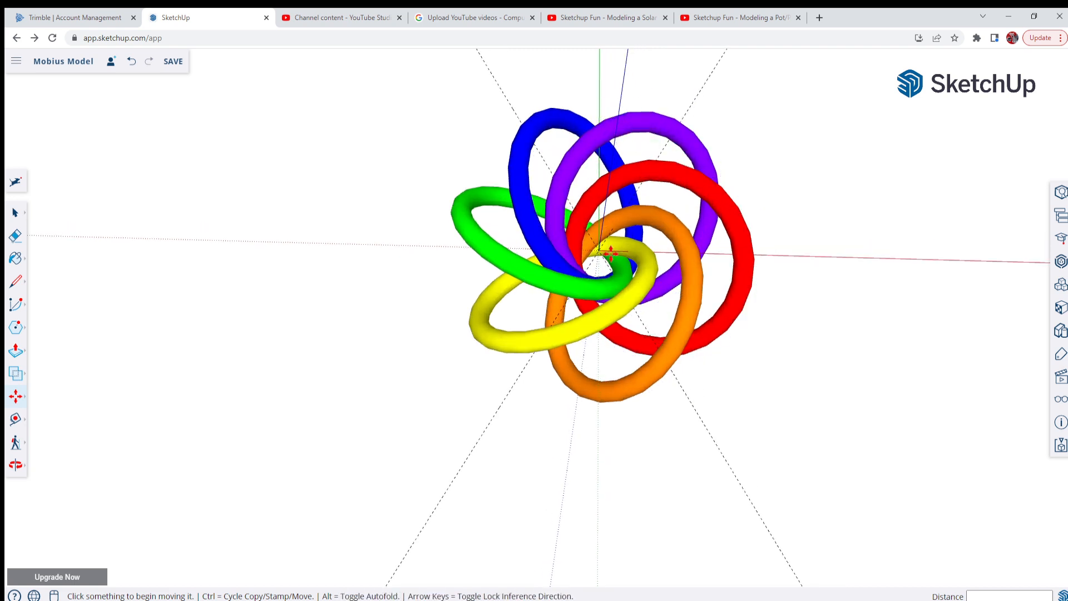
pyautogui.scroll(-3, 611, 253)
pyautogui.moveTo(639, 295); pyautogui.dragTo(622, 48, button='middle')
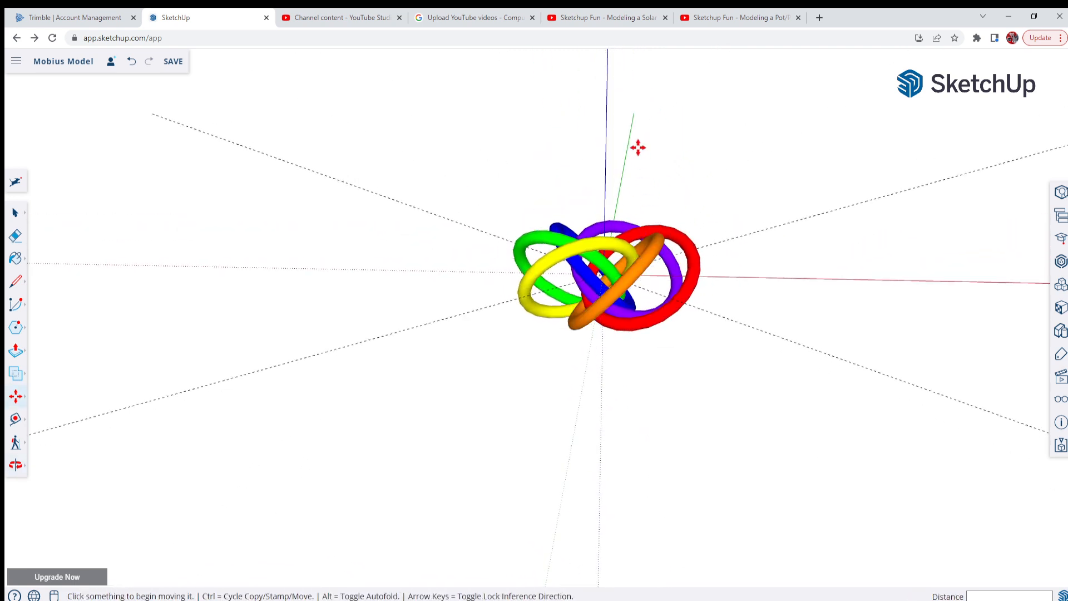
pyautogui.moveTo(625, 181); pyautogui.dragTo(631, 234, button='middle')
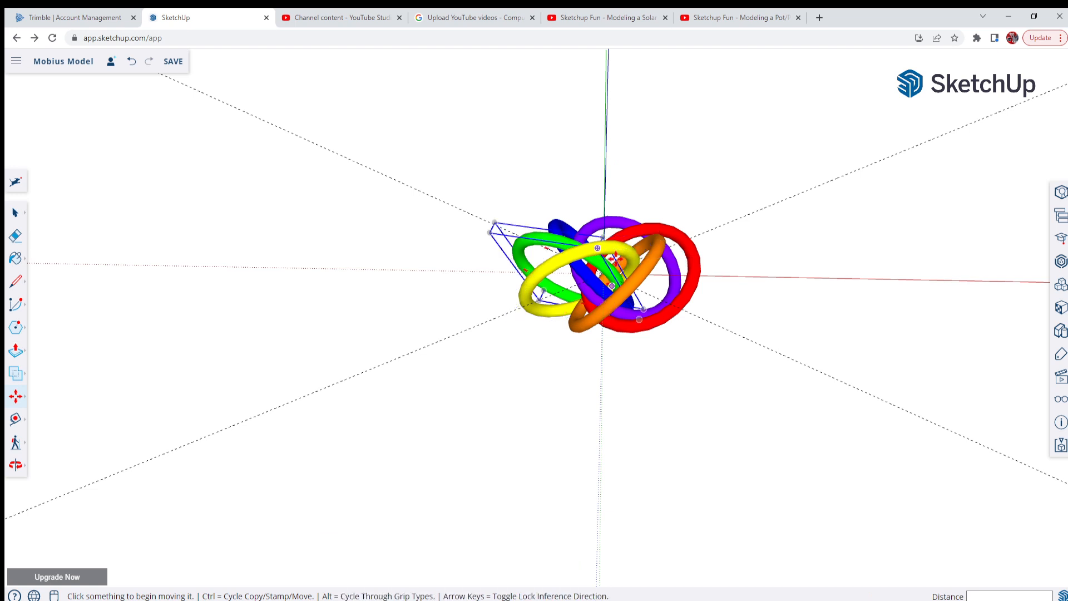
pyautogui.scroll(2, 599, 238)
pyautogui.scroll(2, 633, 146)
pyautogui.scroll(1, 666, 231)
pyautogui.scroll(-1, 470, 263)
pyautogui.scroll(-1, 453, 267)
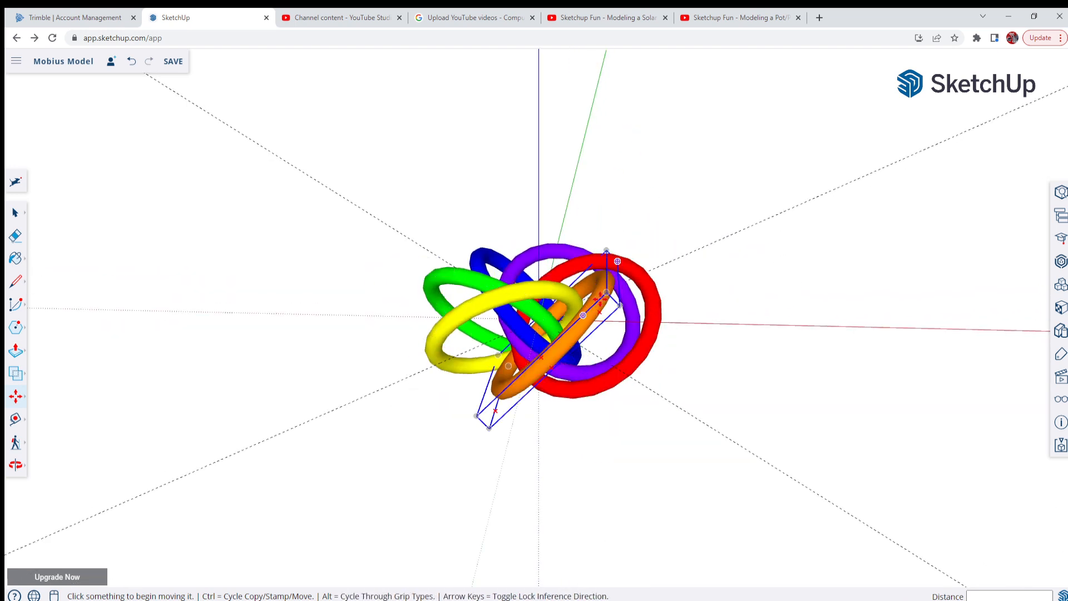
pyautogui.scroll(2, 617, 268)
pyautogui.moveTo(743, 296); pyautogui.dragTo(752, 275, button='middle')
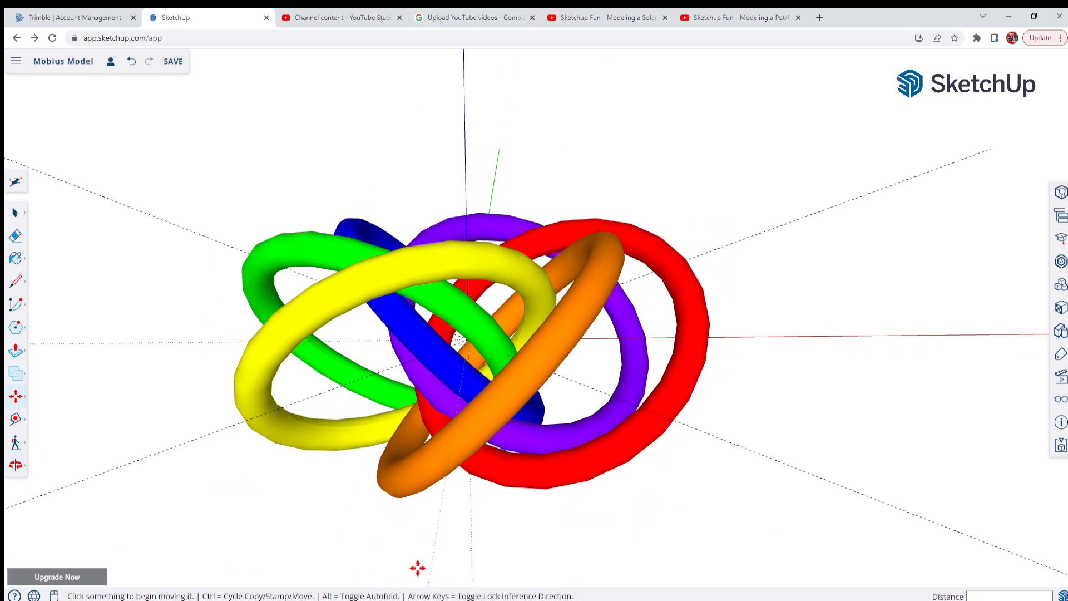
pyautogui.scroll(-2, 775, 388)
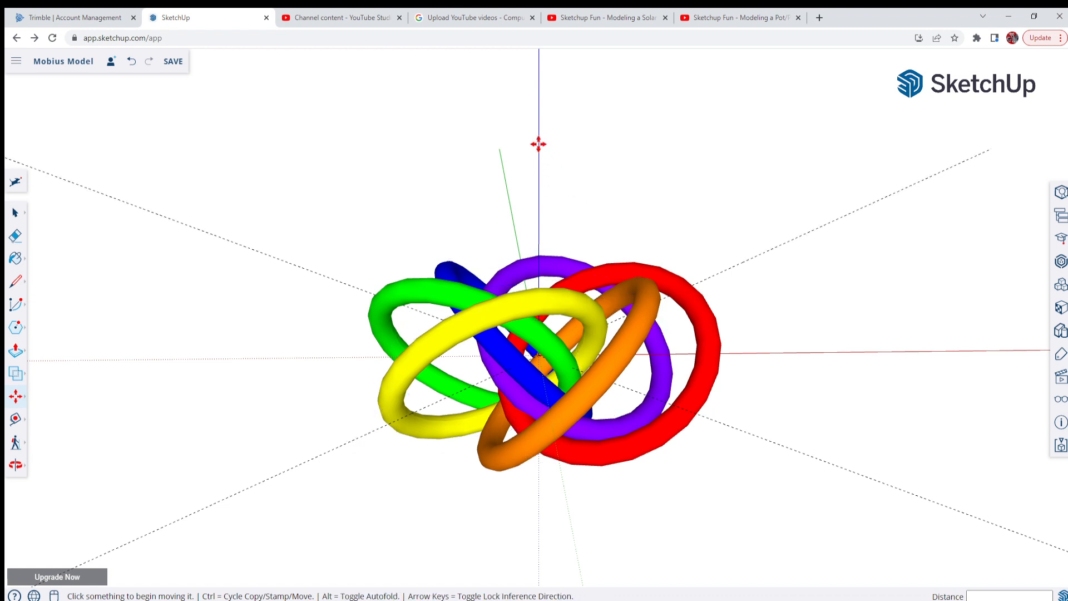
pyautogui.moveTo(573, 411); pyautogui.dragTo(600, 464)
pyautogui.moveTo(600, 466); pyautogui.dragTo(590, 441, button='middle')
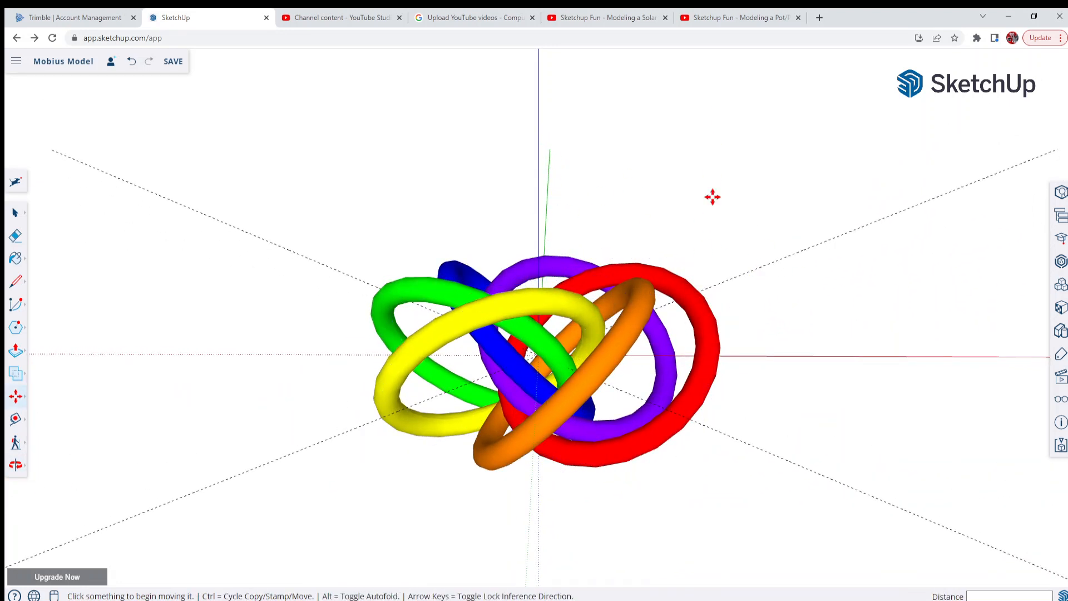
pyautogui.scroll(-2, 540, 339)
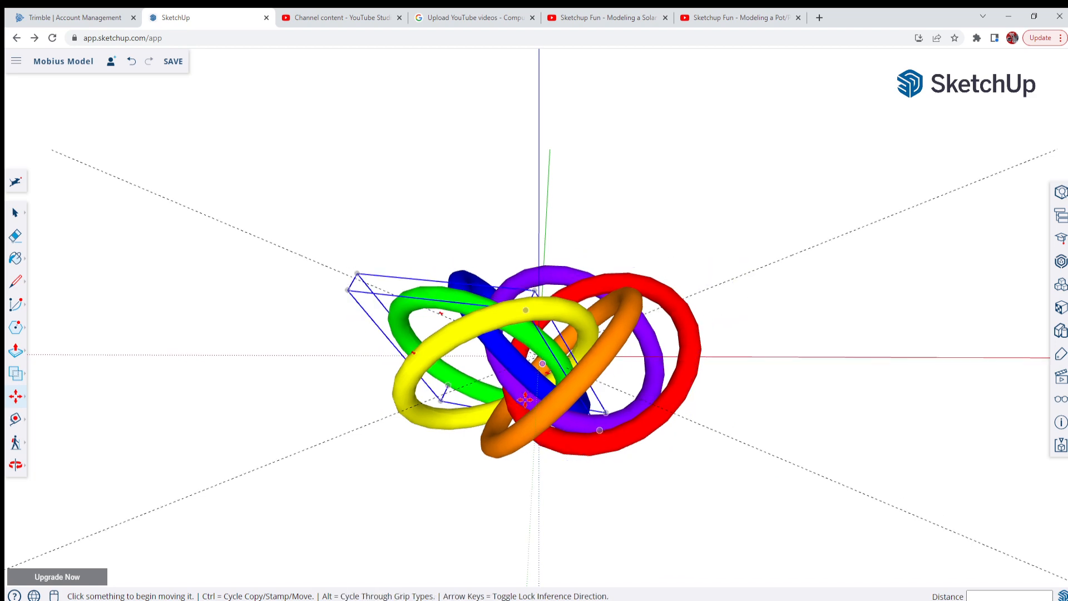
pyautogui.moveTo(549, 471); pyautogui.dragTo(482, 548, button='middle')
pyautogui.scroll(-3, 573, 375)
pyautogui.moveTo(573, 375); pyautogui.dragTo(607, 565, button='middle')
pyautogui.scroll(3, 596, 293)
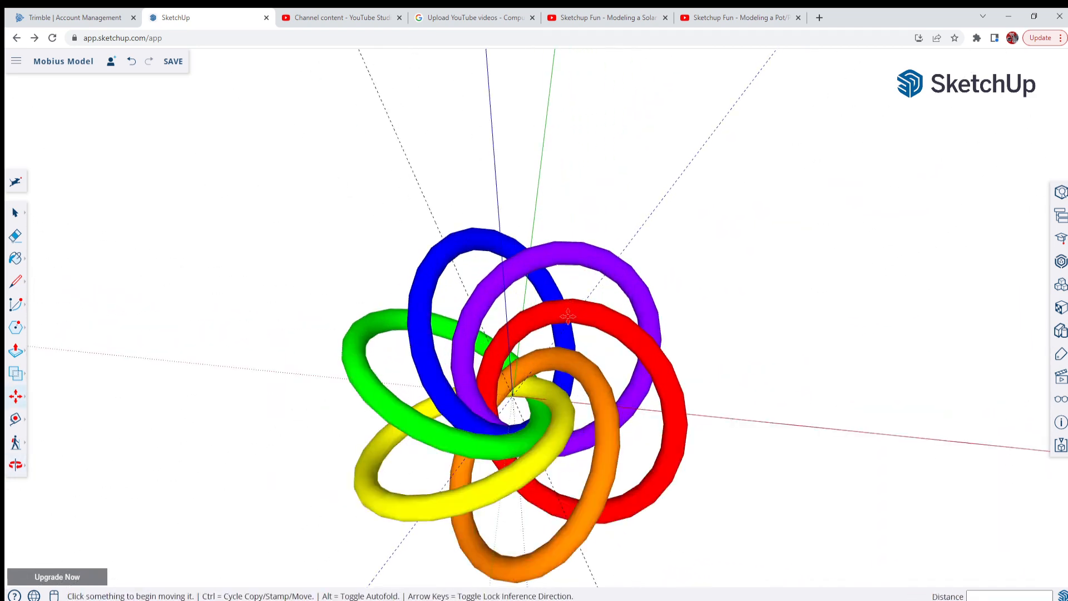
pyautogui.moveTo(588, 294); pyautogui.dragTo(577, 216, button='middle')
pyautogui.scroll(-2, 599, 350)
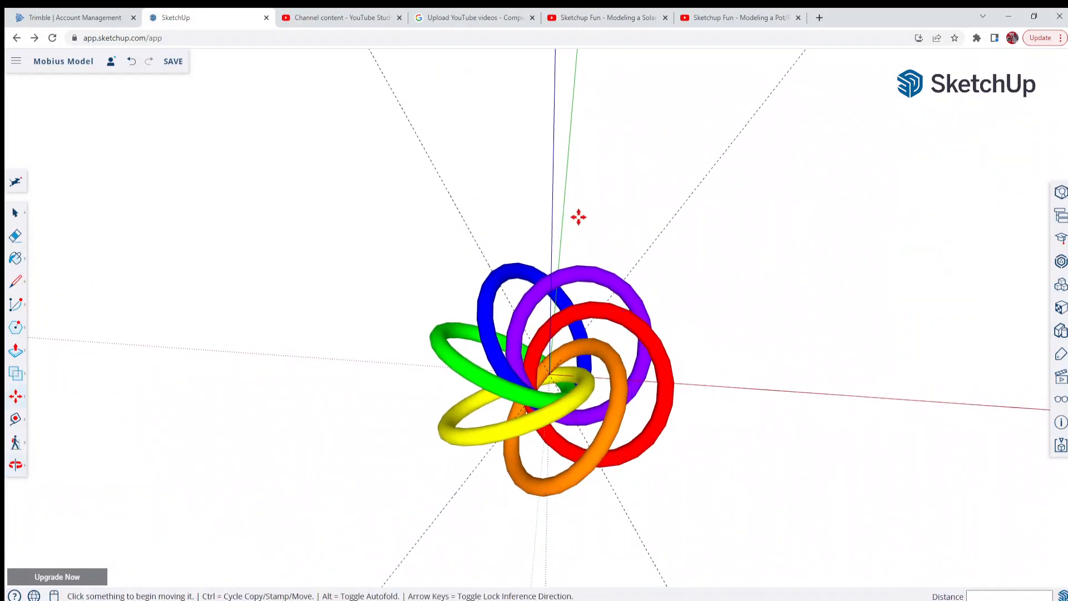
pyautogui.scroll(-2, 642, 549)
pyautogui.scroll(2, 644, 487)
pyautogui.moveTo(604, 424); pyautogui.dragTo(634, 367, button='middle')
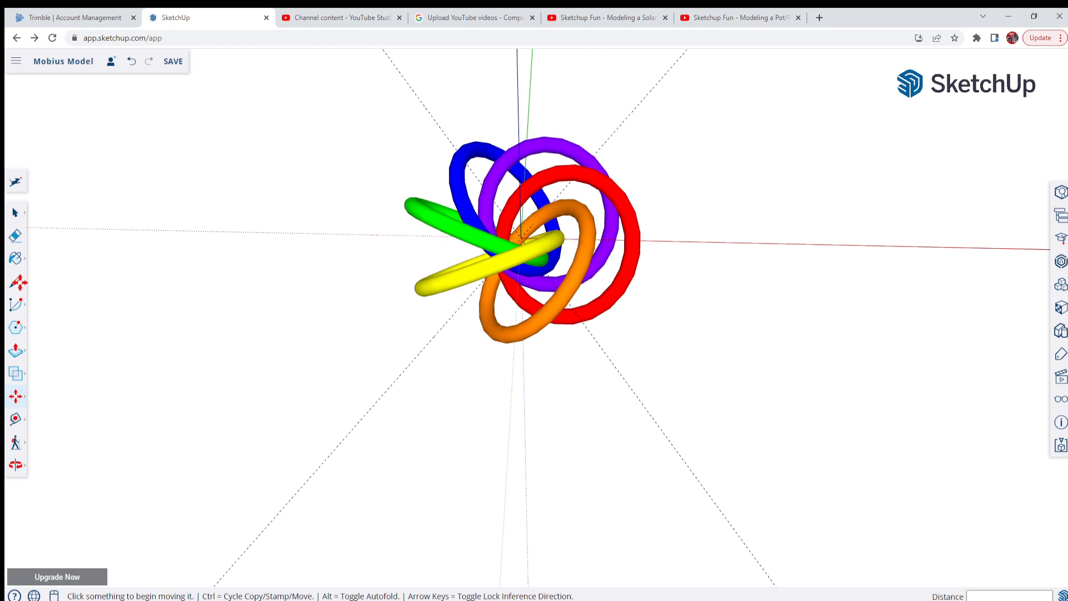
# Select all six coloured rings and combine them into a single group
pyautogui.click(16, 215)
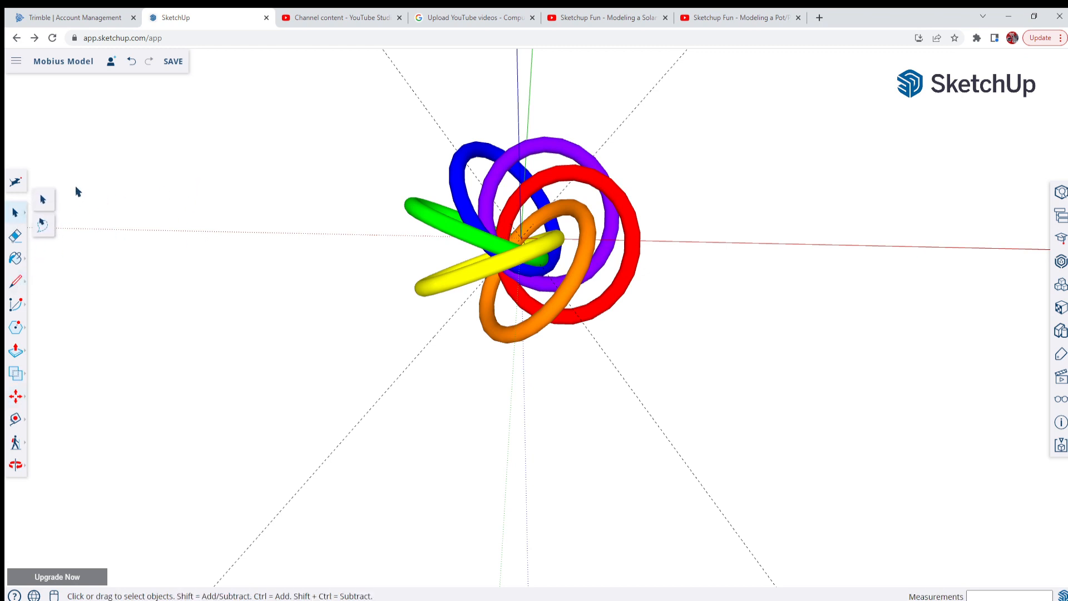
pyautogui.moveTo(334, 109); pyautogui.dragTo(709, 423)
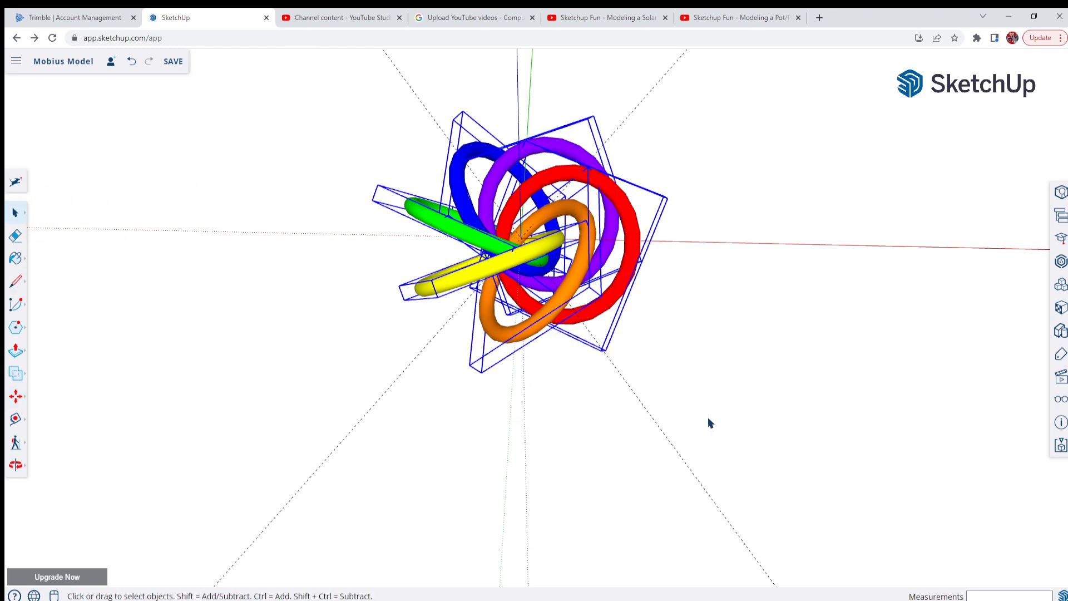
pyautogui.rightClick(528, 247)
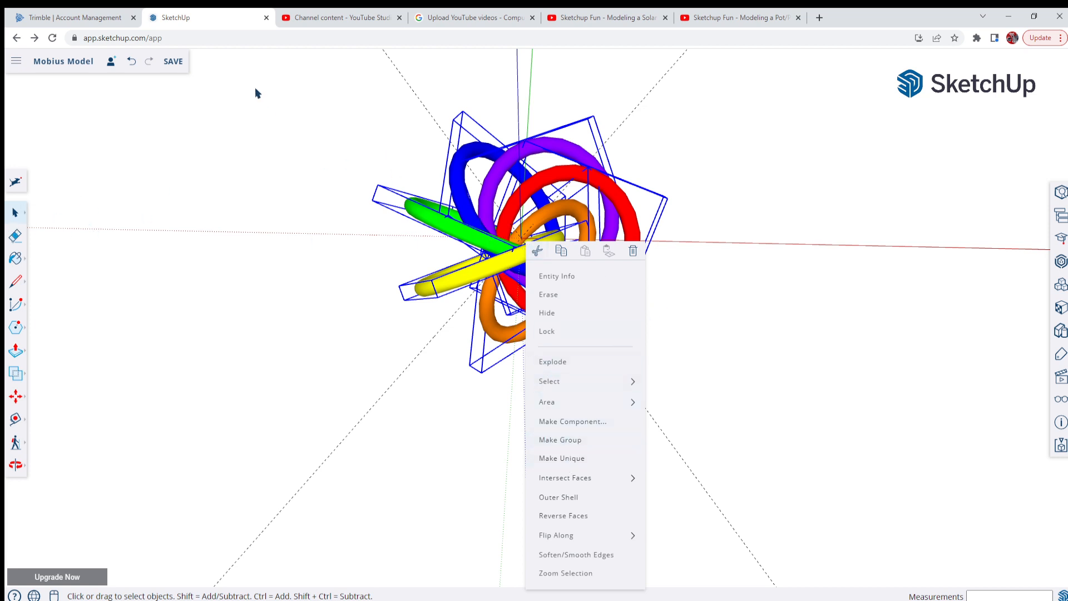
pyautogui.moveTo(275, 69); pyautogui.dragTo(820, 486)
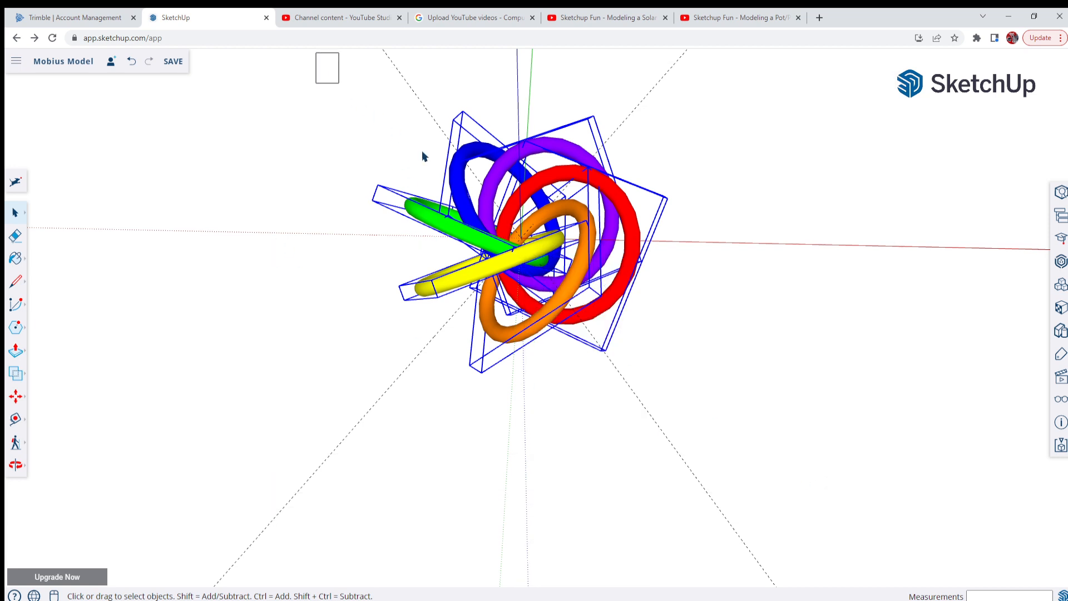
pyautogui.moveTo(423, 156); pyautogui.dragTo(773, 387)
pyautogui.rightClick(507, 263)
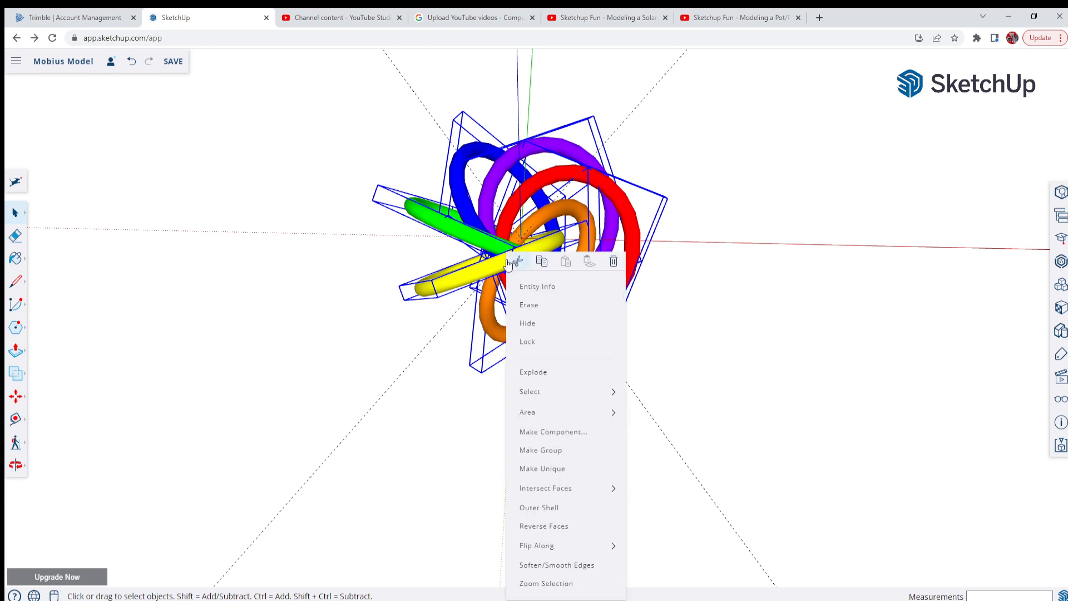
pyautogui.moveTo(555, 411)
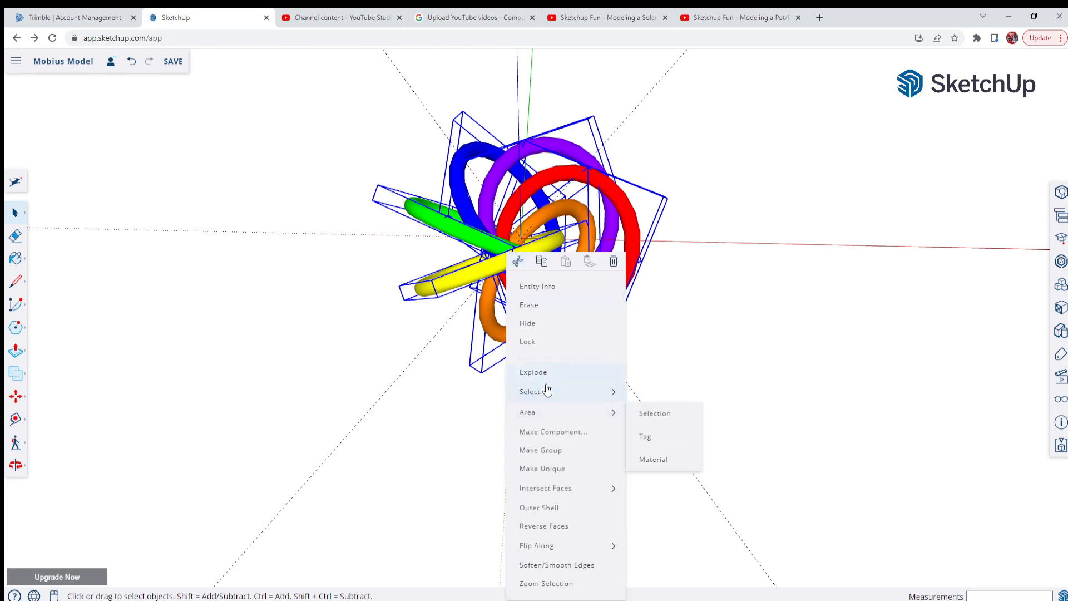
pyautogui.click(543, 451)
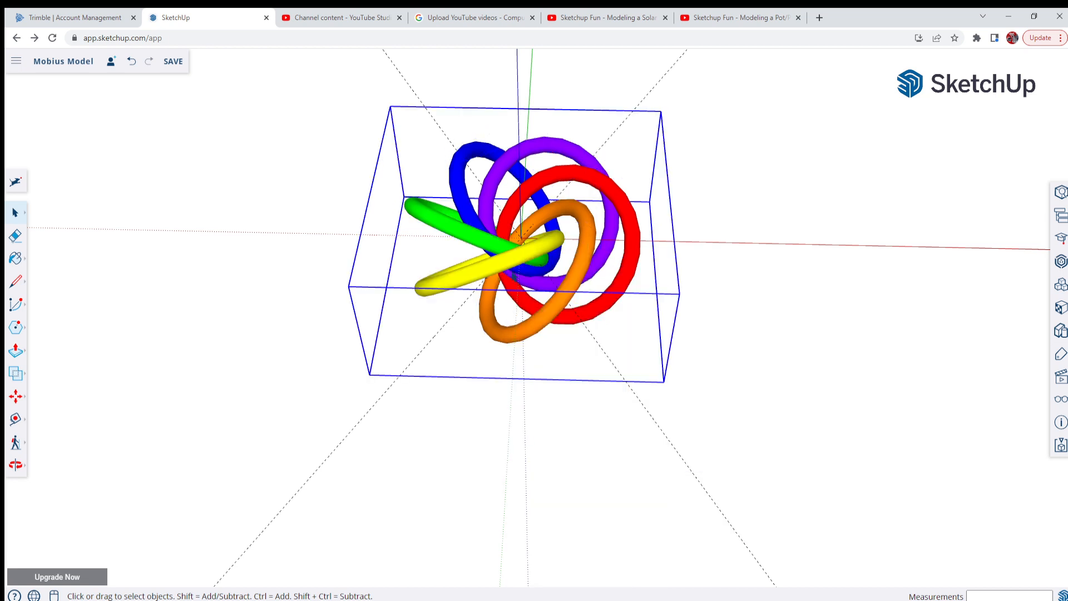
# Add a guide line along the green axis through the origin with the Tape Measure tool
pyautogui.moveTo(543, 293); pyautogui.dragTo(531, 465, button='middle')
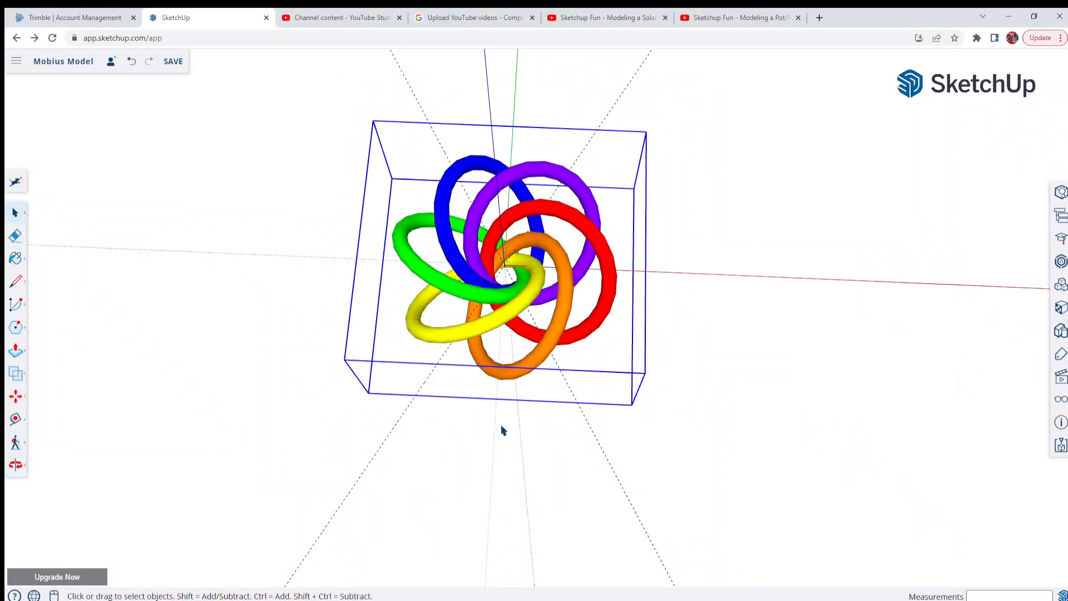
pyautogui.moveTo(501, 429); pyautogui.dragTo(594, 162, button='middle')
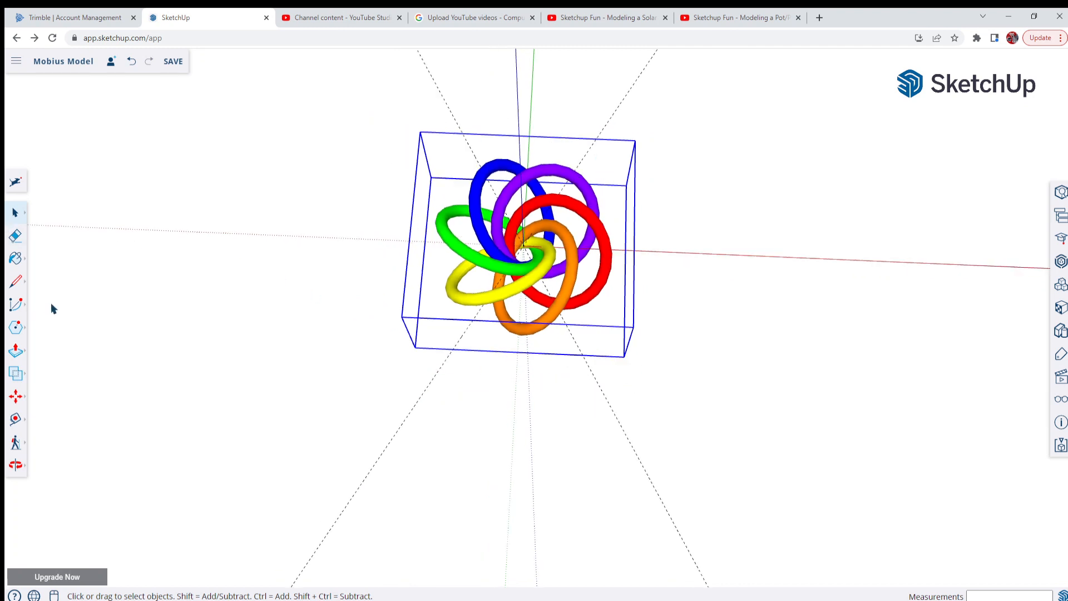
pyautogui.click(16, 422)
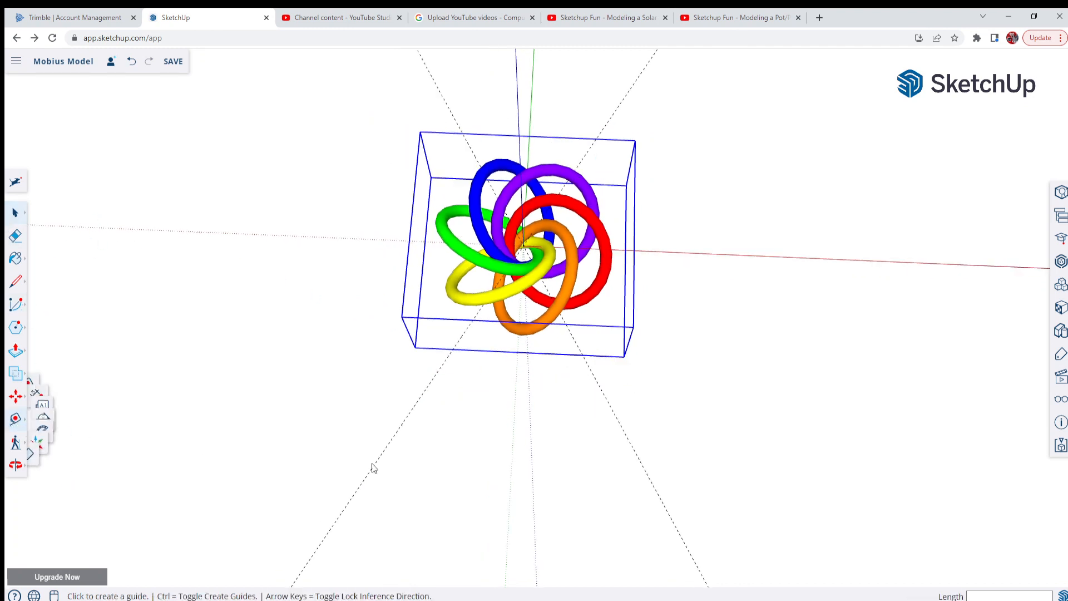
pyautogui.scroll(3, 495, 384)
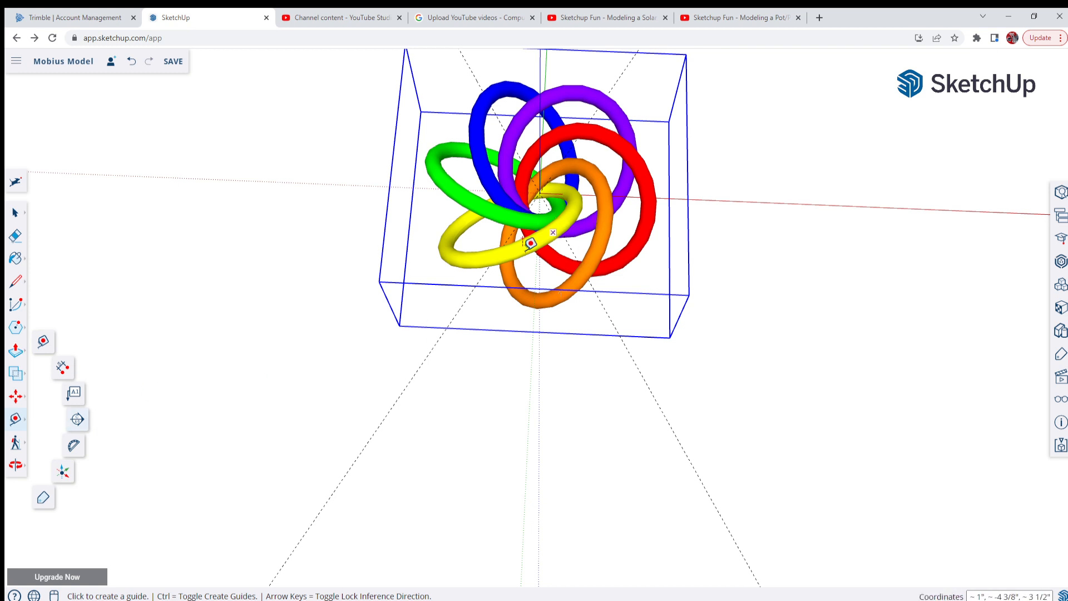
pyautogui.scroll(2, 334, 417)
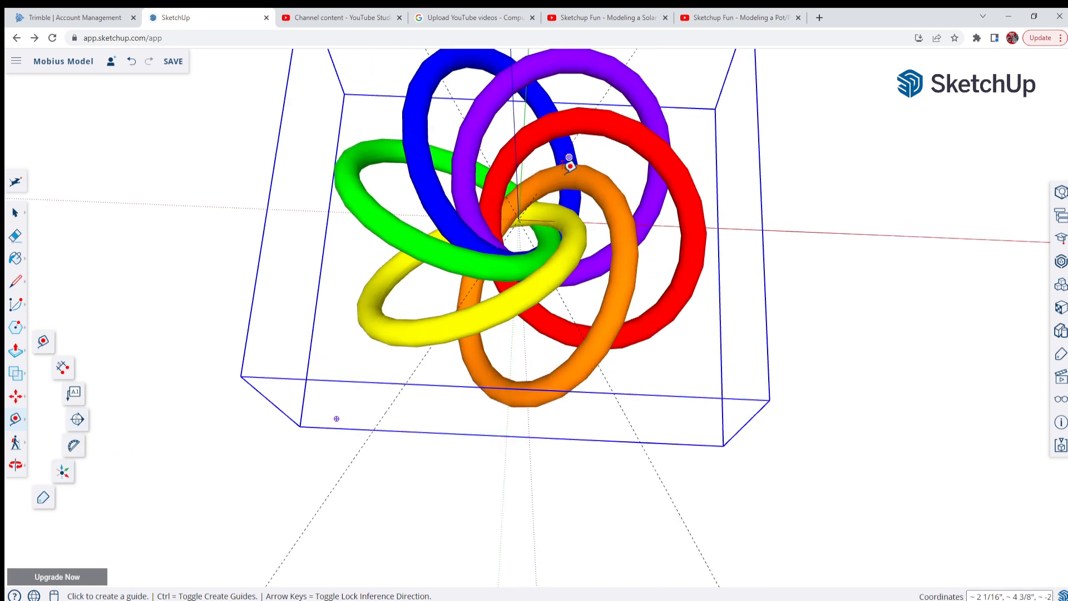
pyautogui.scroll(-1, 384, 365)
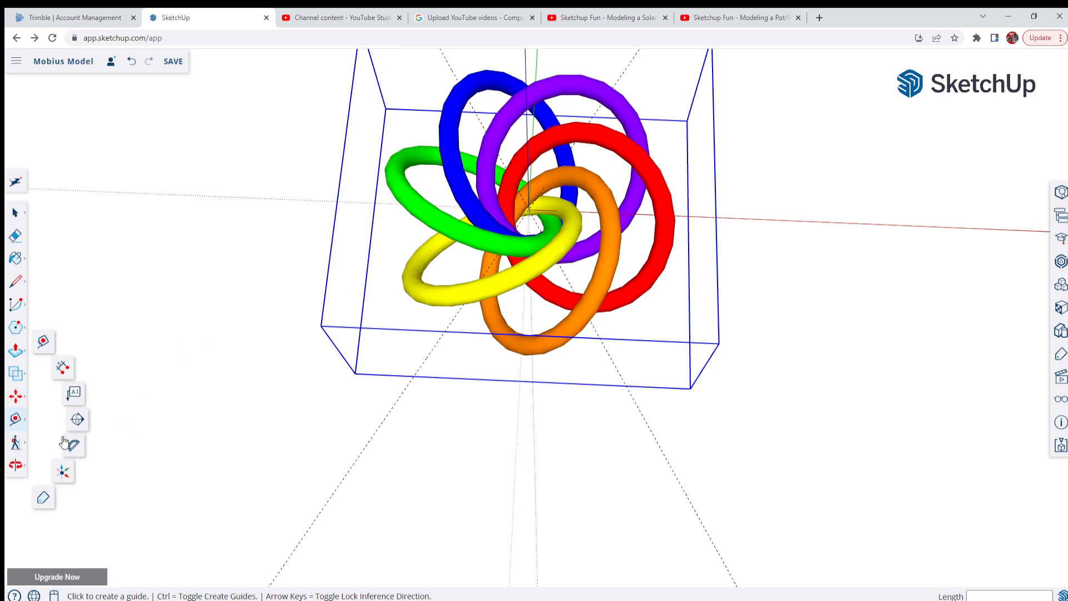
pyautogui.click(44, 346)
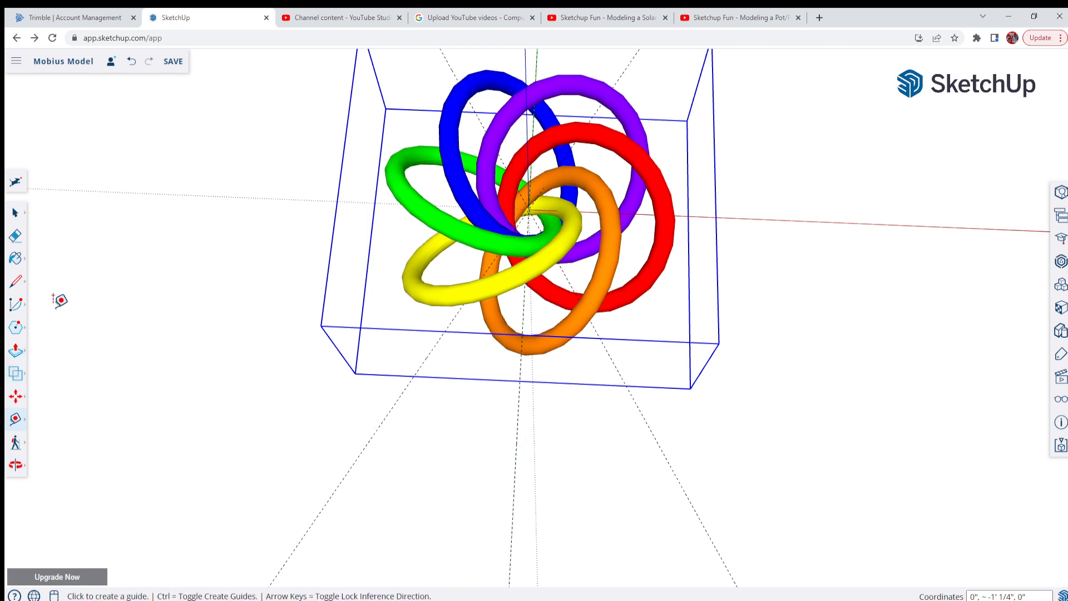
# Select the guide line along the green axis and rotate it 36 degrees about the origin, starting from the green axis
pyautogui.click(15, 401)
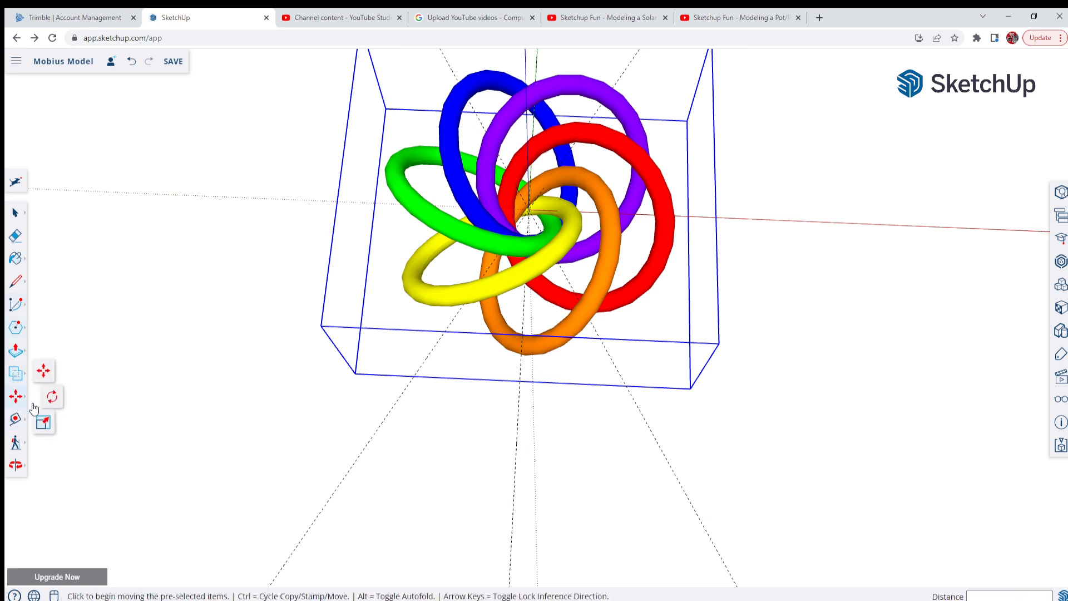
pyautogui.click(53, 398)
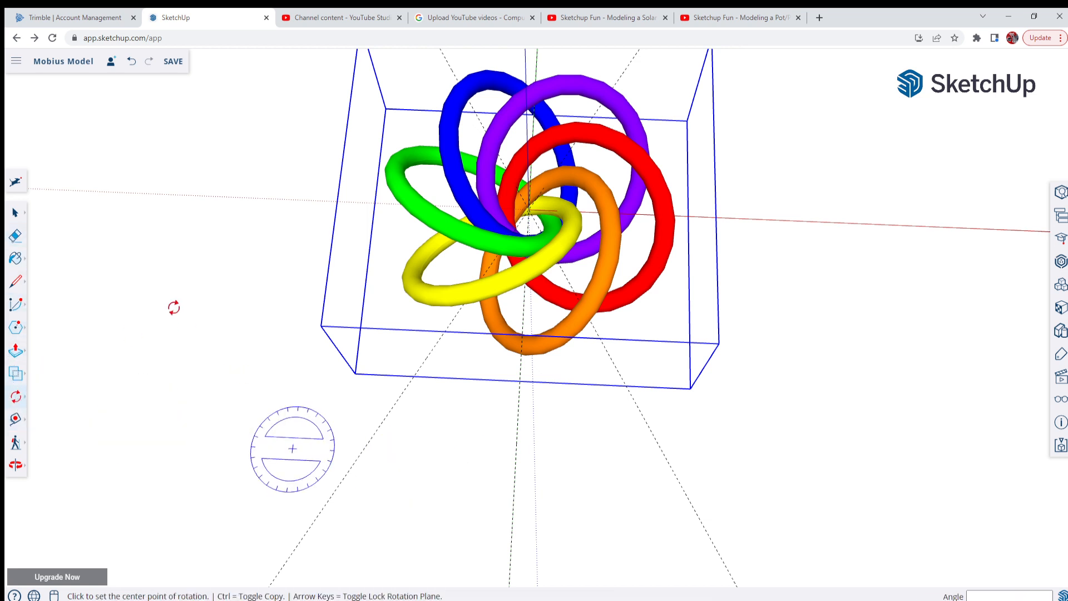
pyautogui.click(15, 212)
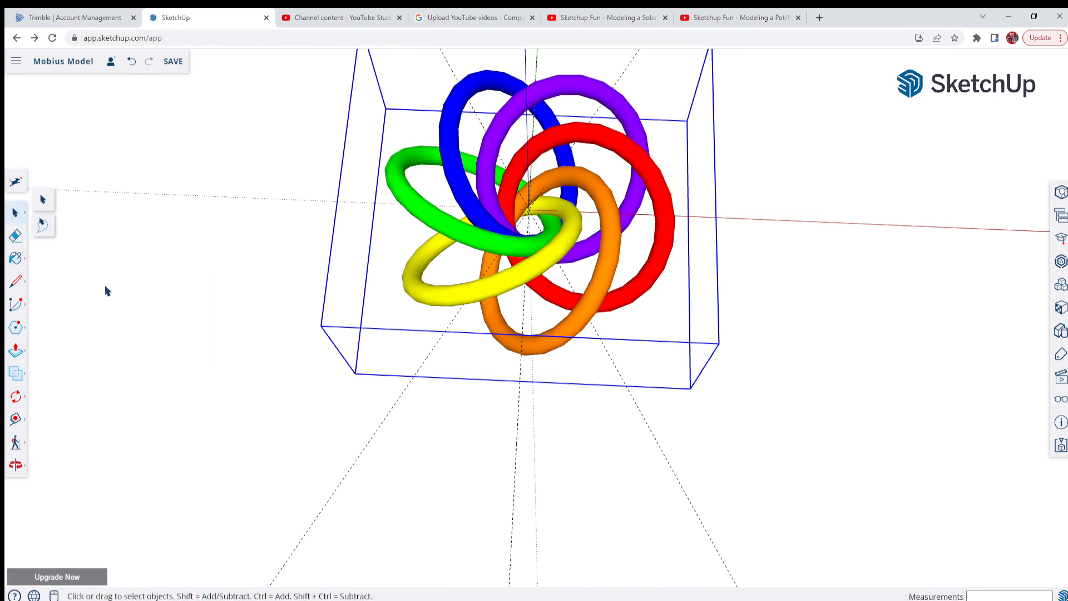
pyautogui.click(41, 201)
pyautogui.click(516, 451)
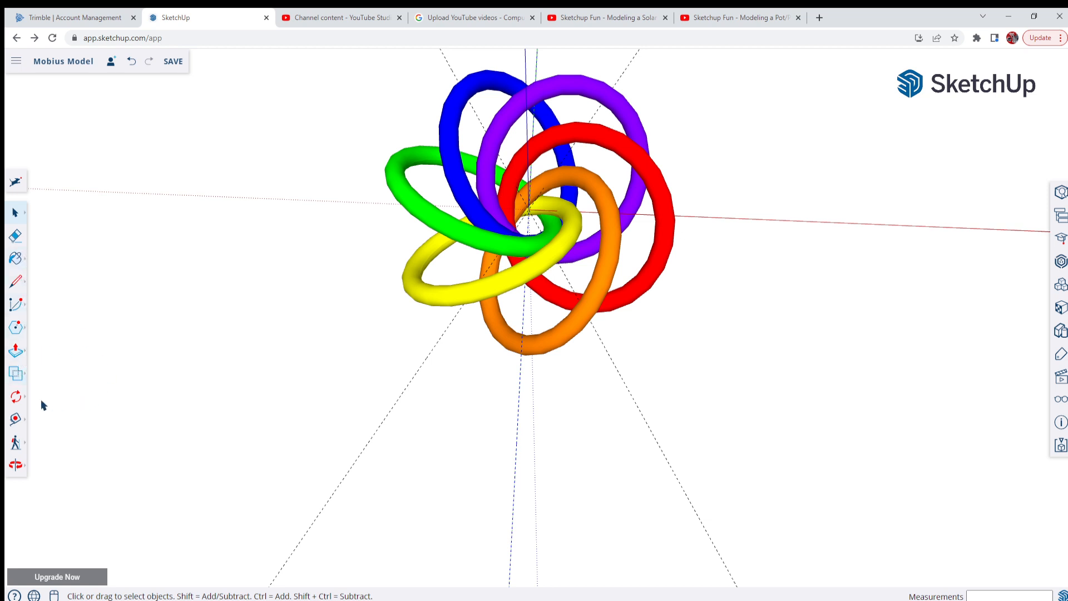
pyautogui.click(15, 398)
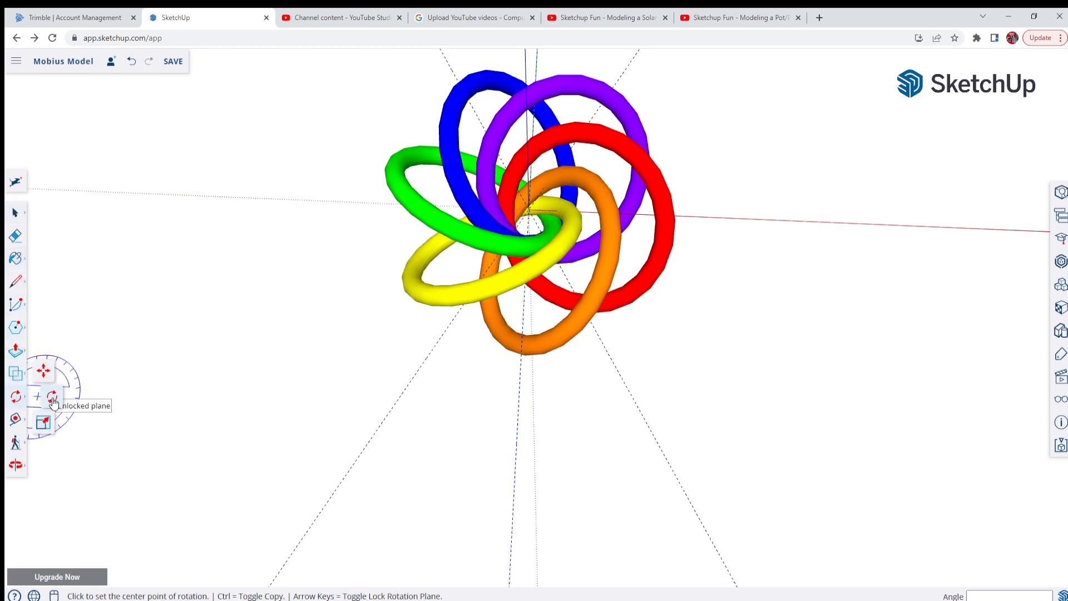
pyautogui.scroll(4, 549, 201)
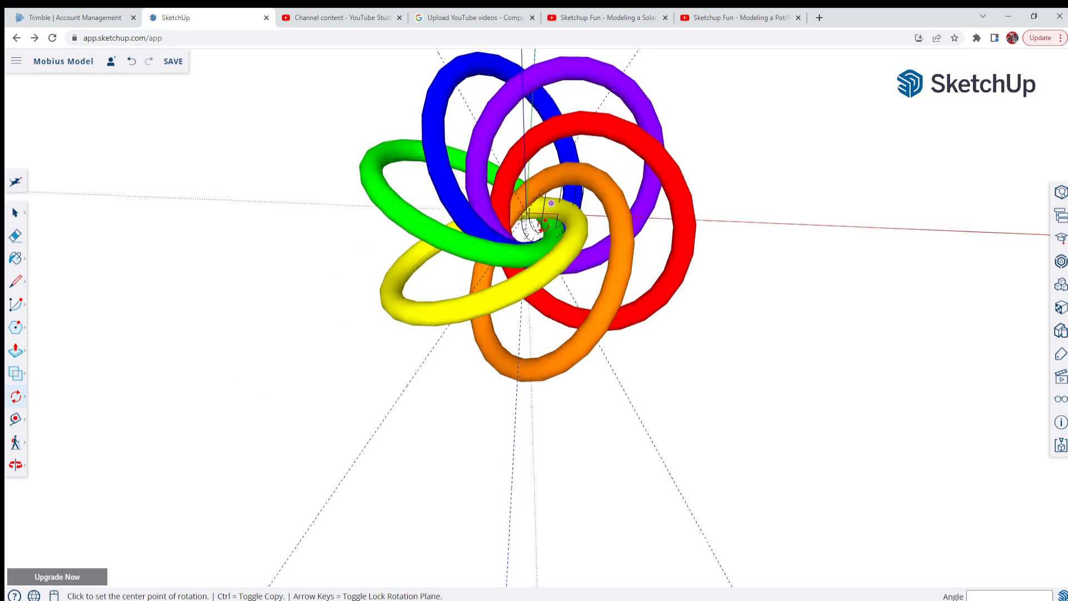
pyautogui.moveTo(549, 207); pyautogui.dragTo(551, 285, button='middle')
pyautogui.scroll(5, 520, 222)
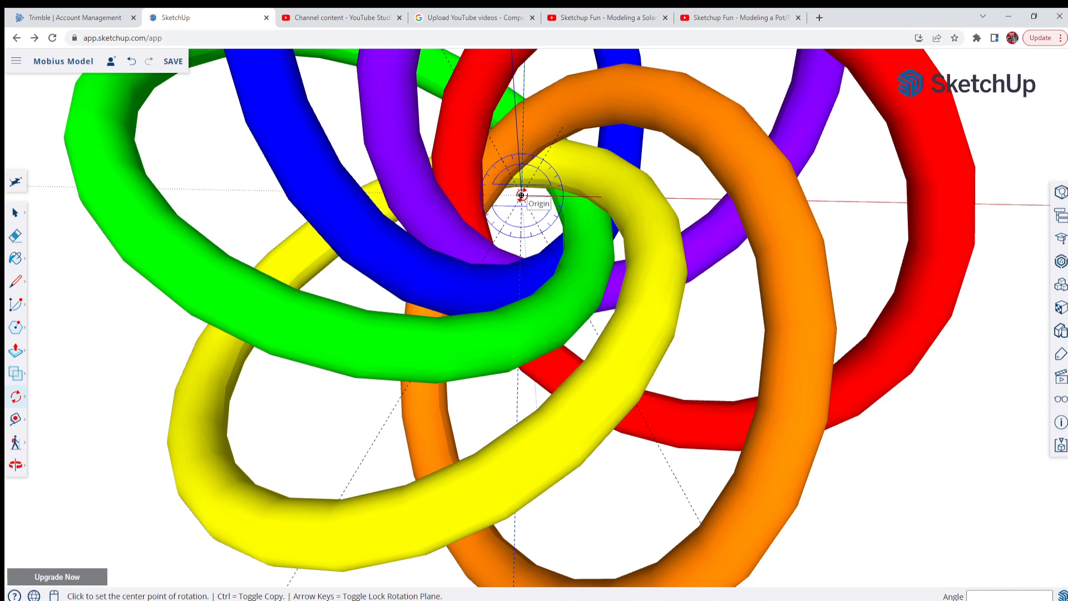
pyautogui.click(521, 195)
pyautogui.scroll(-6, 521, 194)
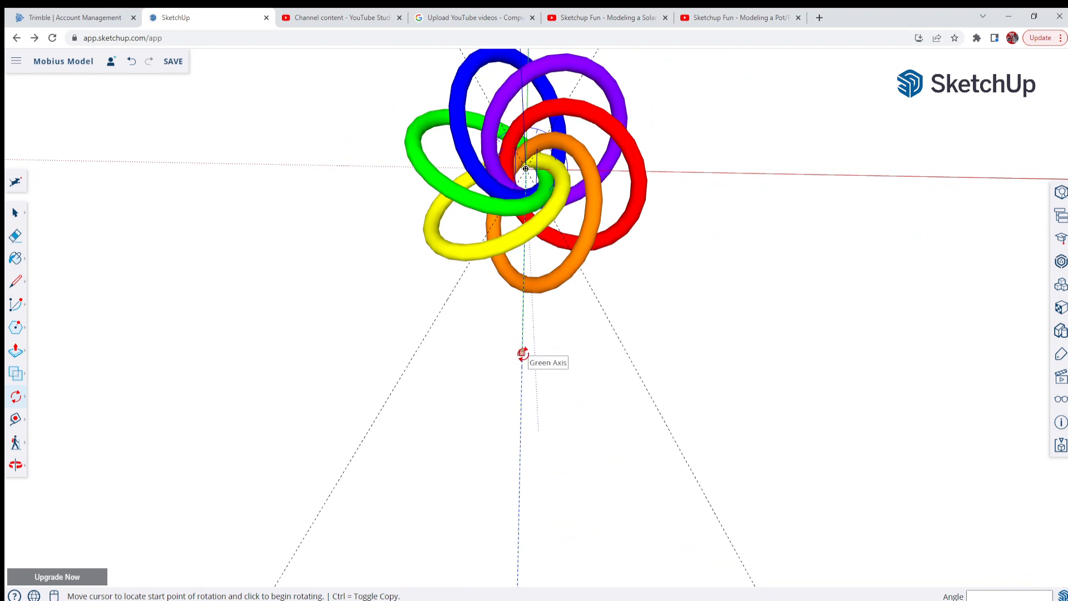
pyautogui.click(522, 352)
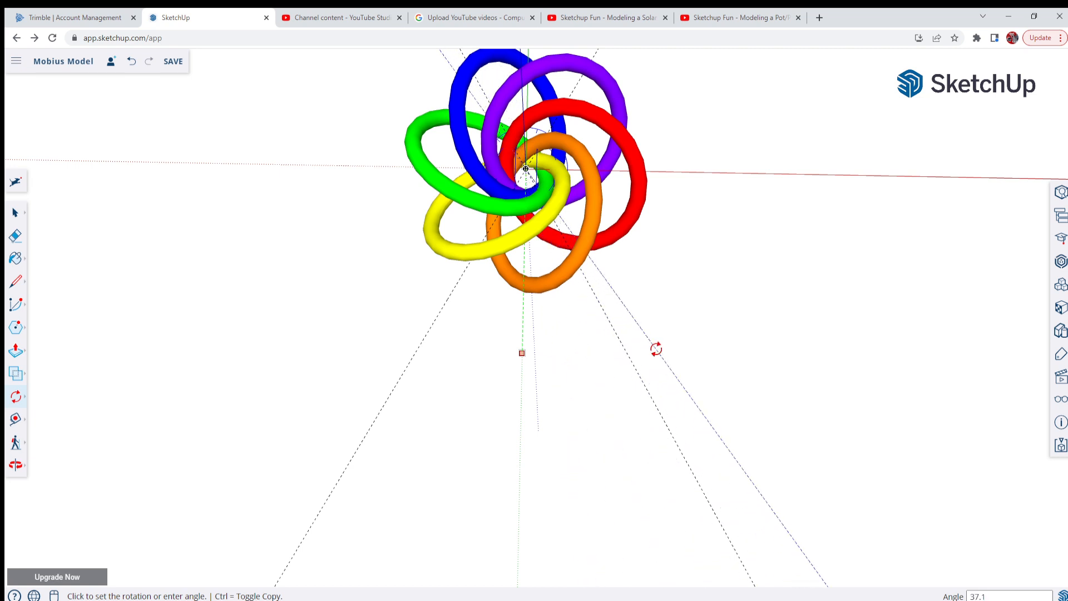
pyautogui.write('36')
pyautogui.press('Return')
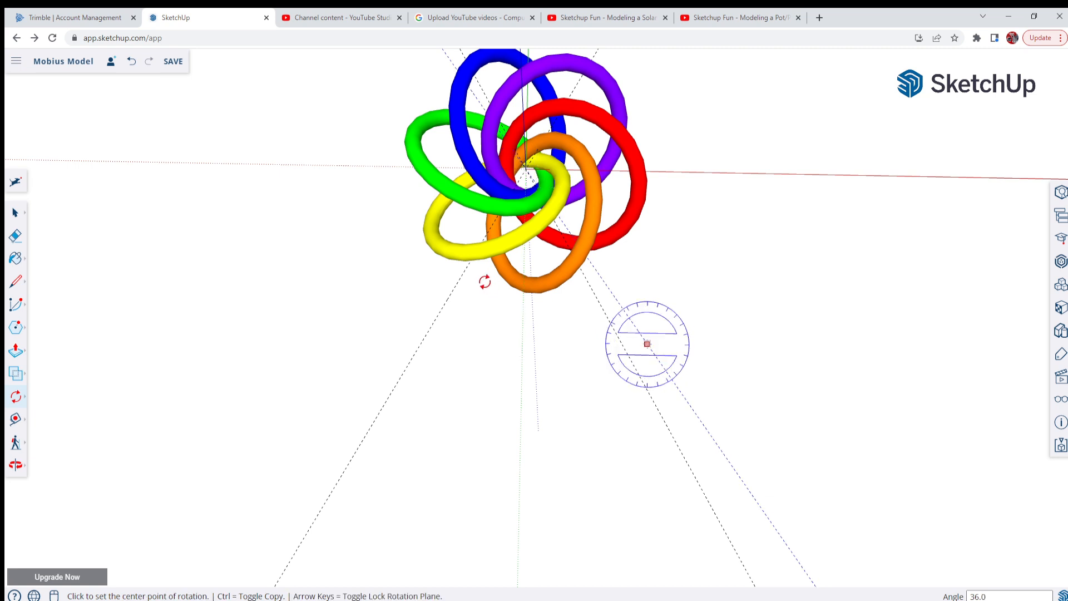
# Inspect the rotated guide line and the ring group around the origin, close up and from above
pyautogui.scroll(-2, 381, 382)
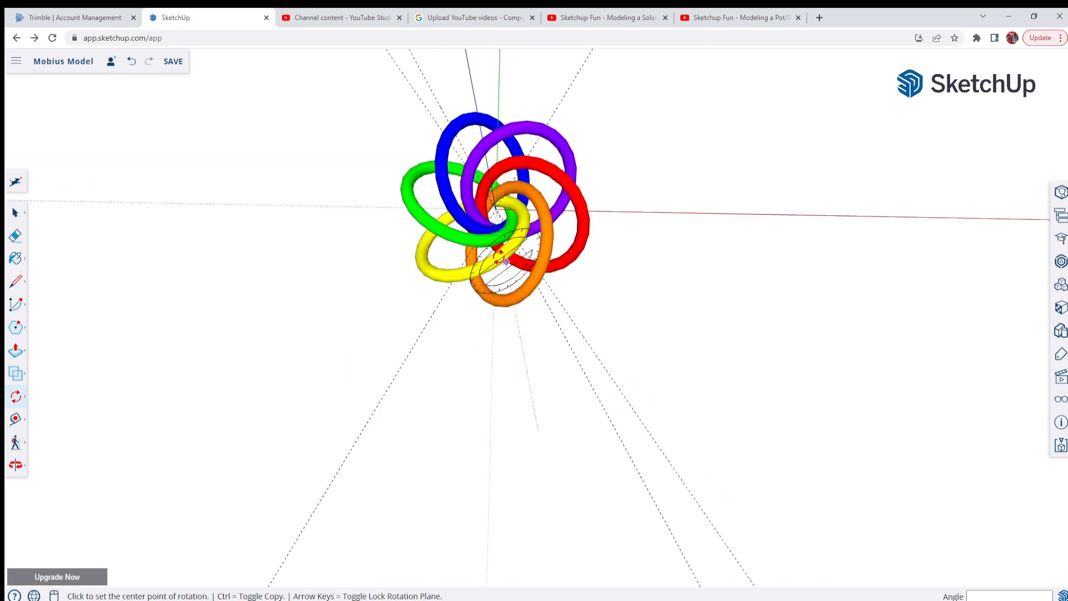
pyautogui.scroll(1, 494, 240)
pyautogui.scroll(2, 588, 228)
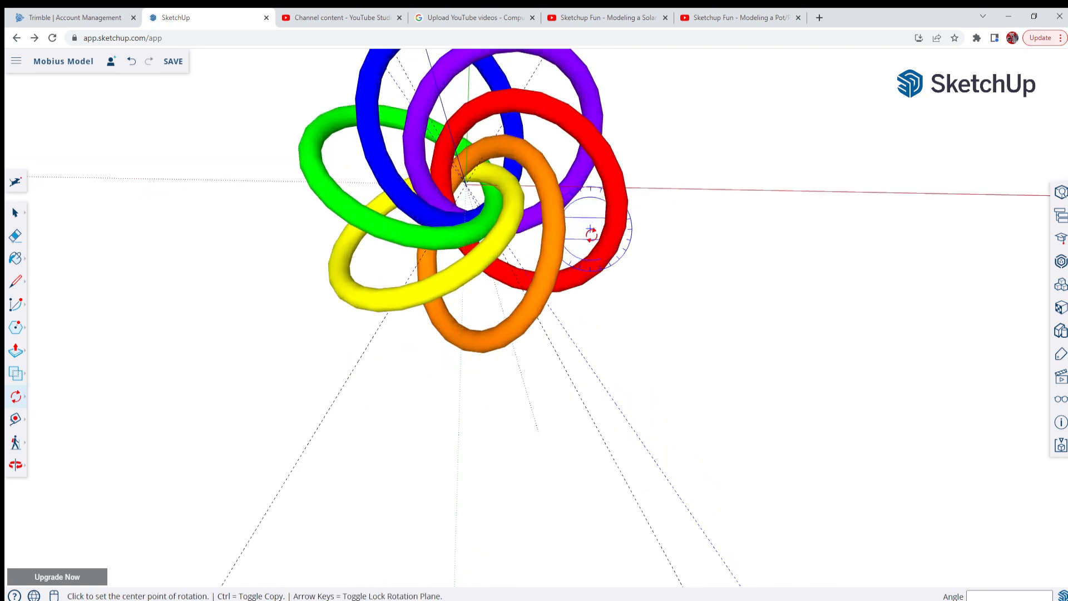
pyautogui.scroll(3, 591, 234)
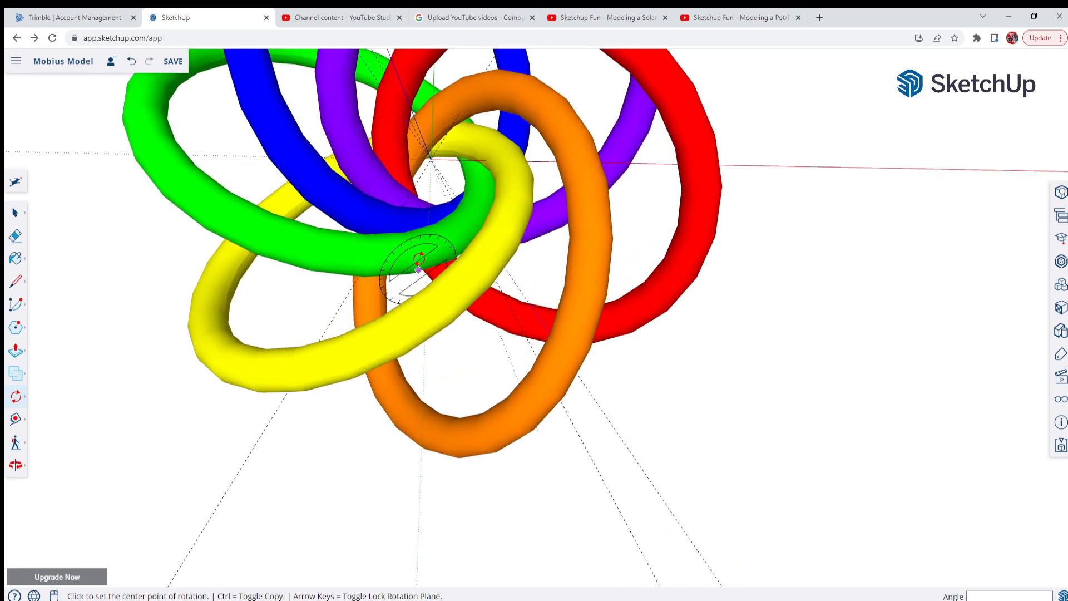
pyautogui.scroll(-2, 429, 250)
pyautogui.scroll(-3, 428, 422)
pyautogui.scroll(1, 414, 267)
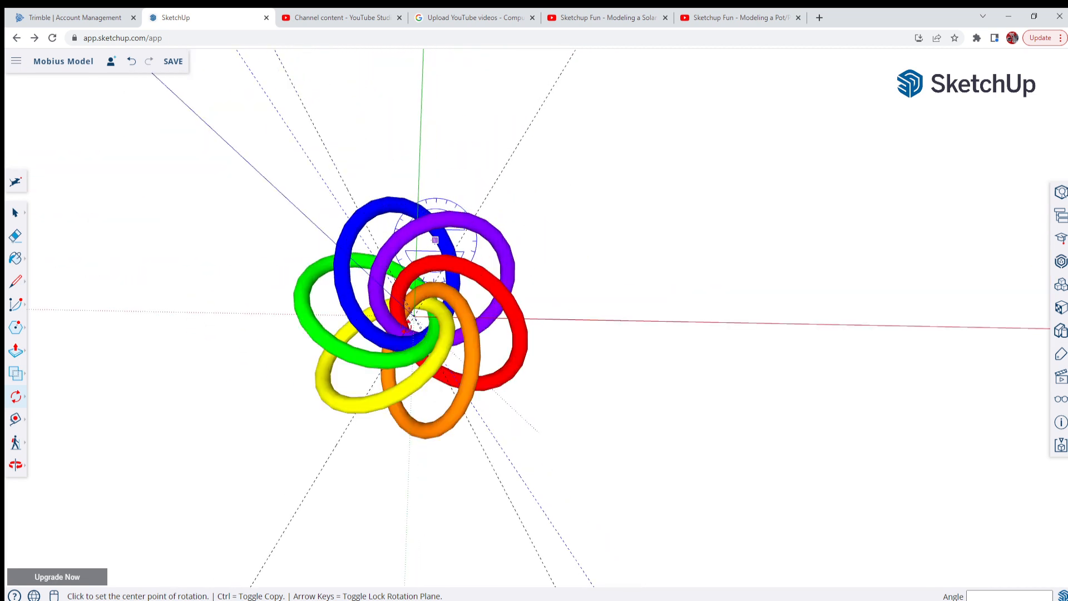
pyautogui.scroll(3, 389, 344)
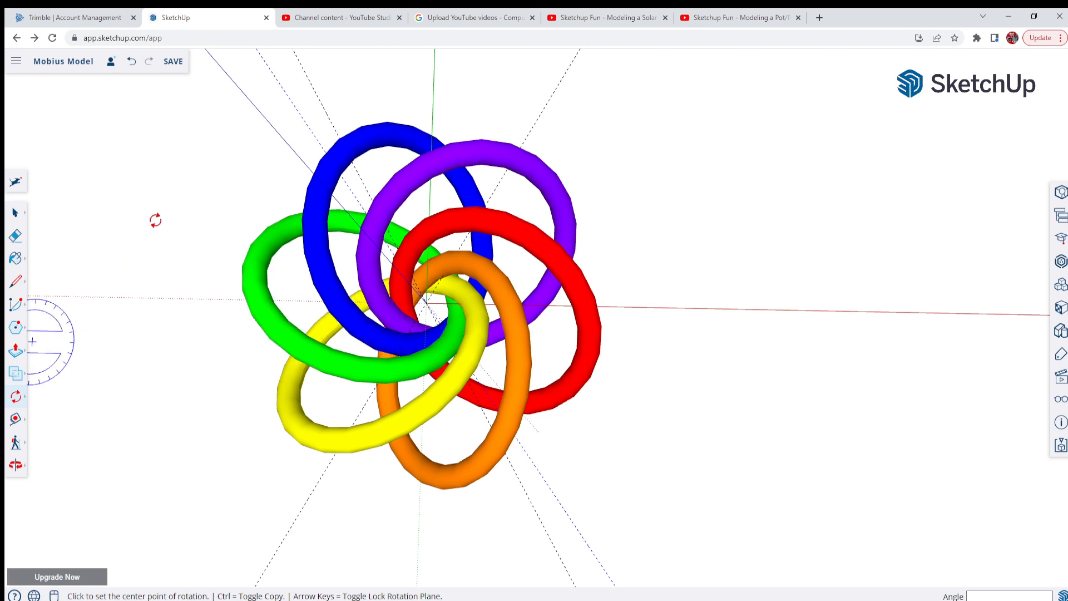
# Copy the six-ring group from the origin along the guide rotated 36 degrees, about 11 1/2 inches away
pyautogui.click(16, 212)
pyautogui.click(412, 363)
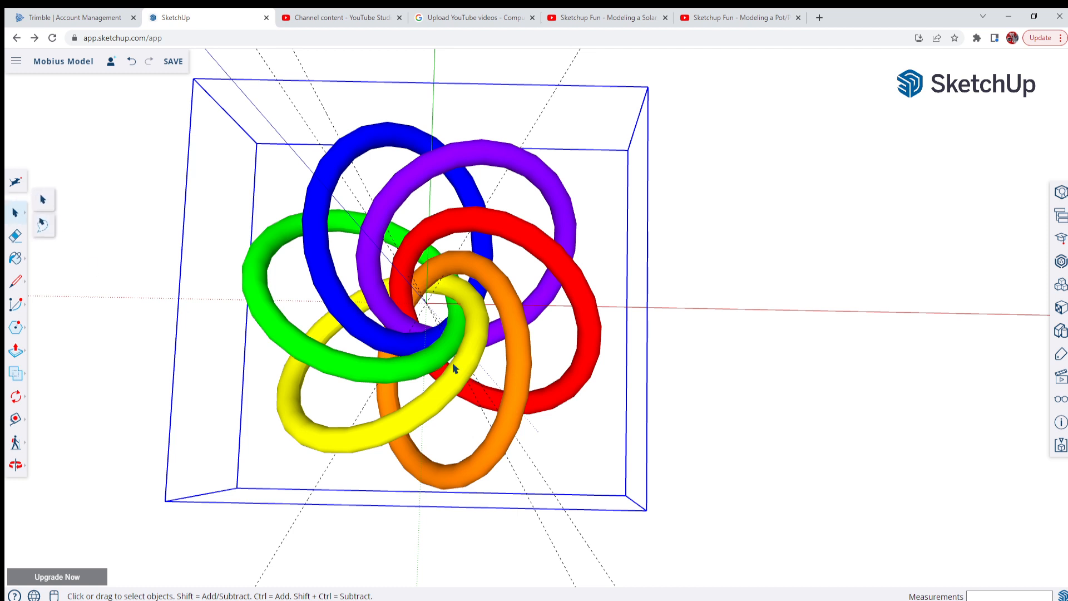
pyautogui.click(18, 401)
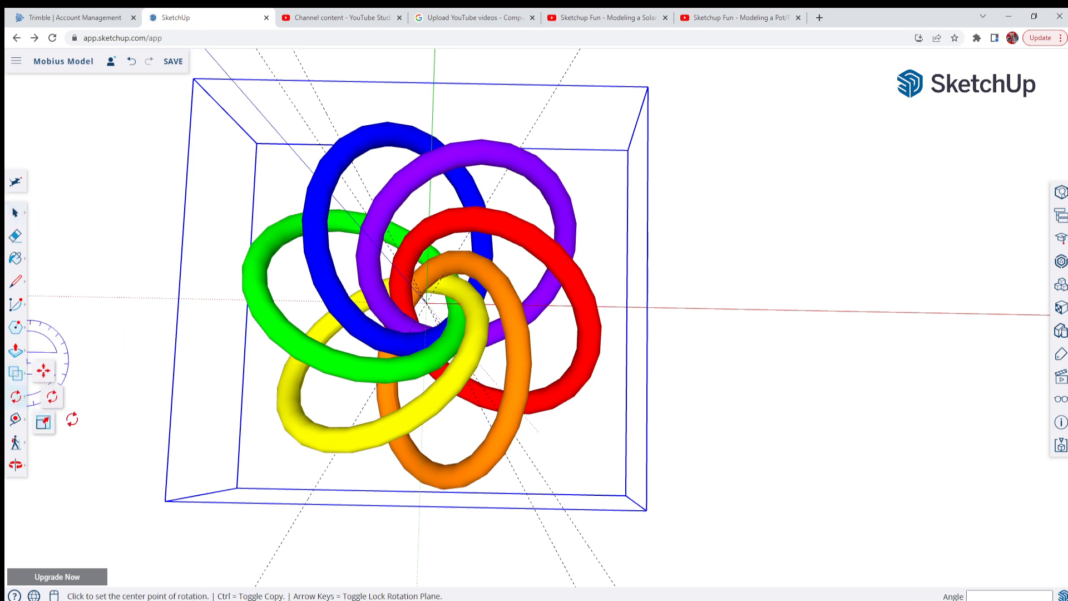
pyautogui.click(44, 372)
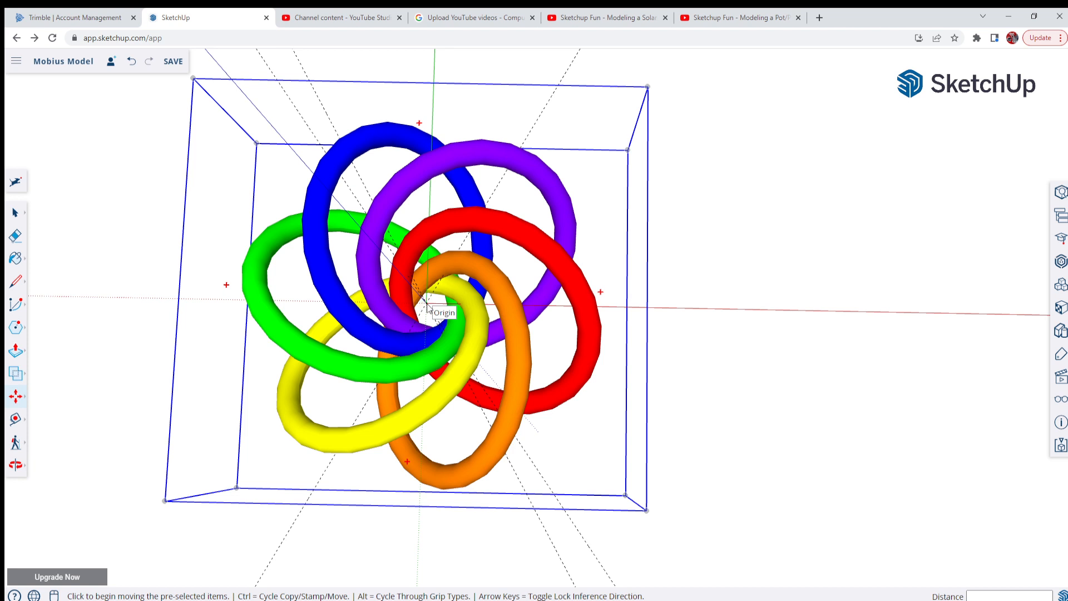
pyautogui.press('ctrl')
pyautogui.click(427, 307)
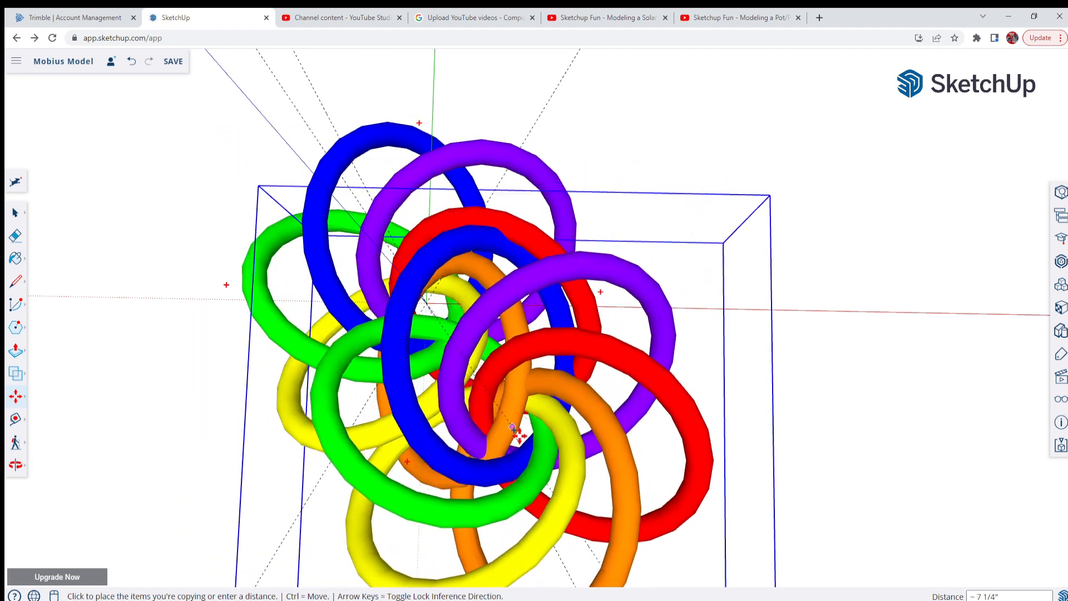
pyautogui.scroll(-5, 494, 363)
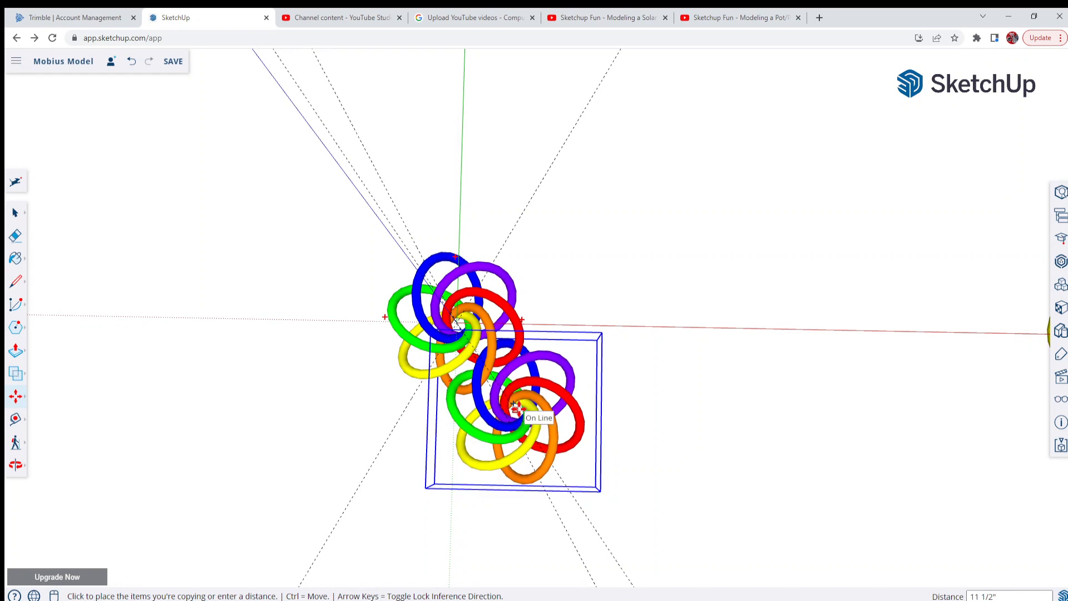
pyautogui.scroll(3, 516, 409)
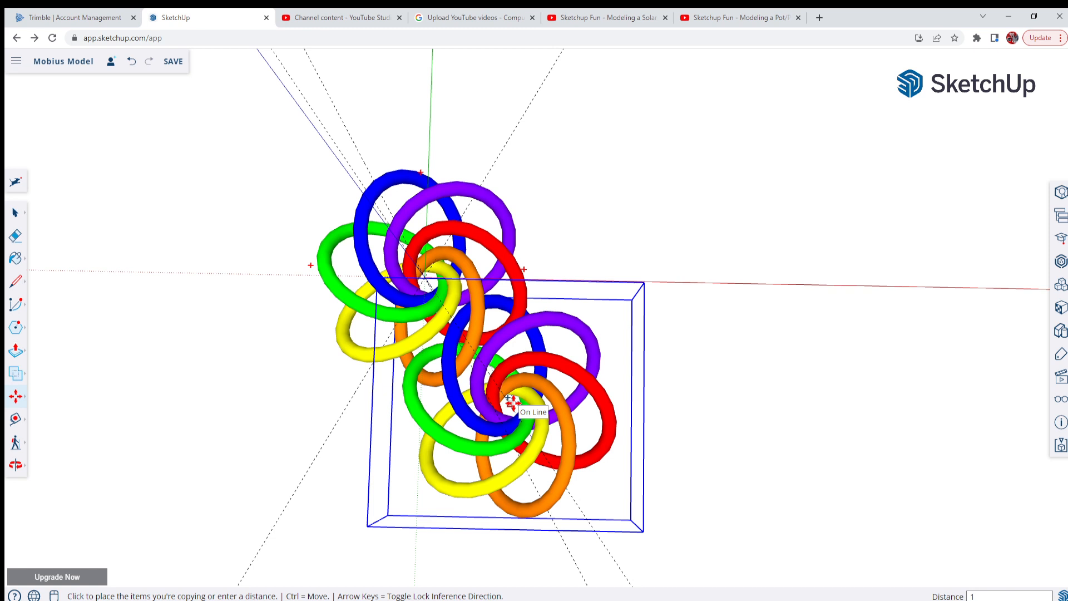
pyautogui.write('1')
pyautogui.press('Return')
# Examine from several angles where the rings of the copied group pass through those of the original group
pyautogui.moveTo(445, 449); pyautogui.dragTo(719, 217, button='middle')
pyautogui.moveTo(427, 349); pyautogui.dragTo(392, 315, button='middle')
pyautogui.scroll(5, 551, 349)
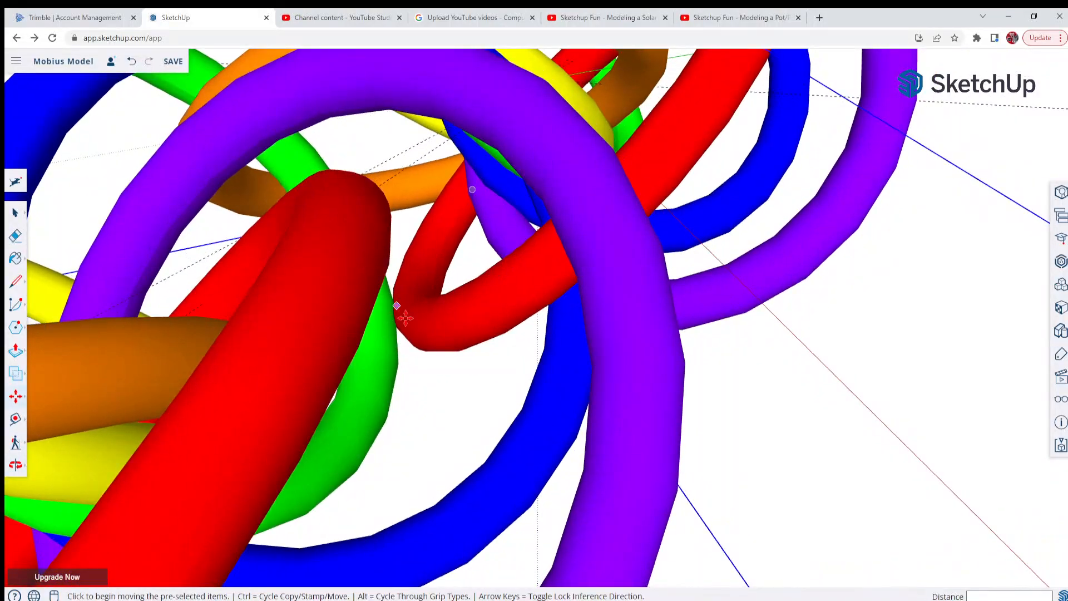
pyautogui.scroll(-5, 462, 397)
pyautogui.moveTo(463, 398); pyautogui.dragTo(464, 461, button='middle')
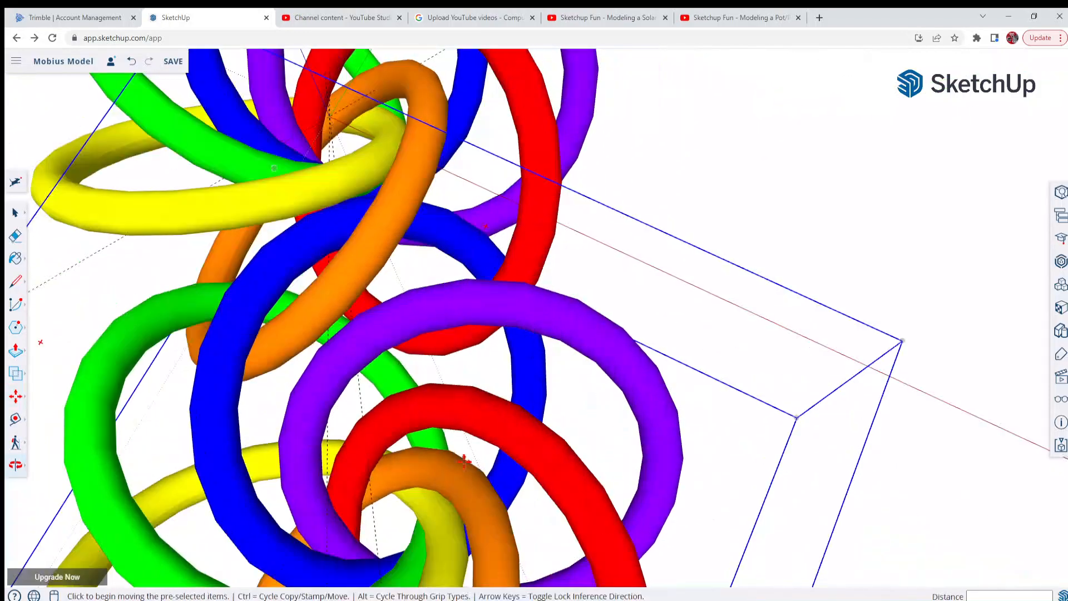
pyautogui.scroll(4, 222, 400)
pyautogui.moveTo(222, 400); pyautogui.dragTo(478, 233, button='middle')
pyautogui.scroll(-6, 469, 223)
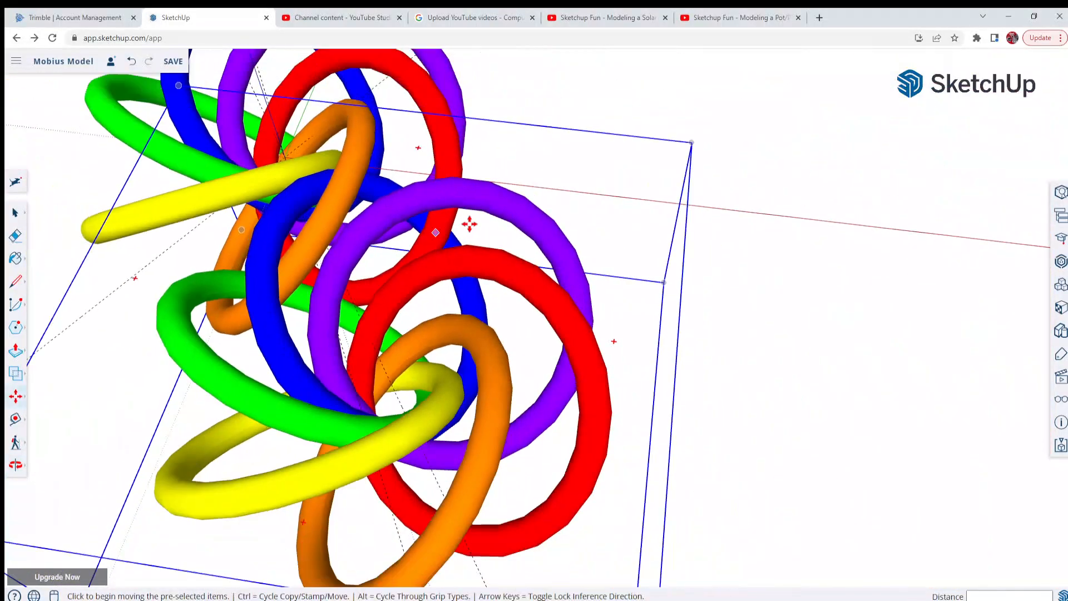
# Move the copied ring group another .25 inch outward along the rotated guide line
pyautogui.scroll(-7, 469, 223)
pyautogui.scroll(5, 403, 336)
pyautogui.scroll(1, 476, 347)
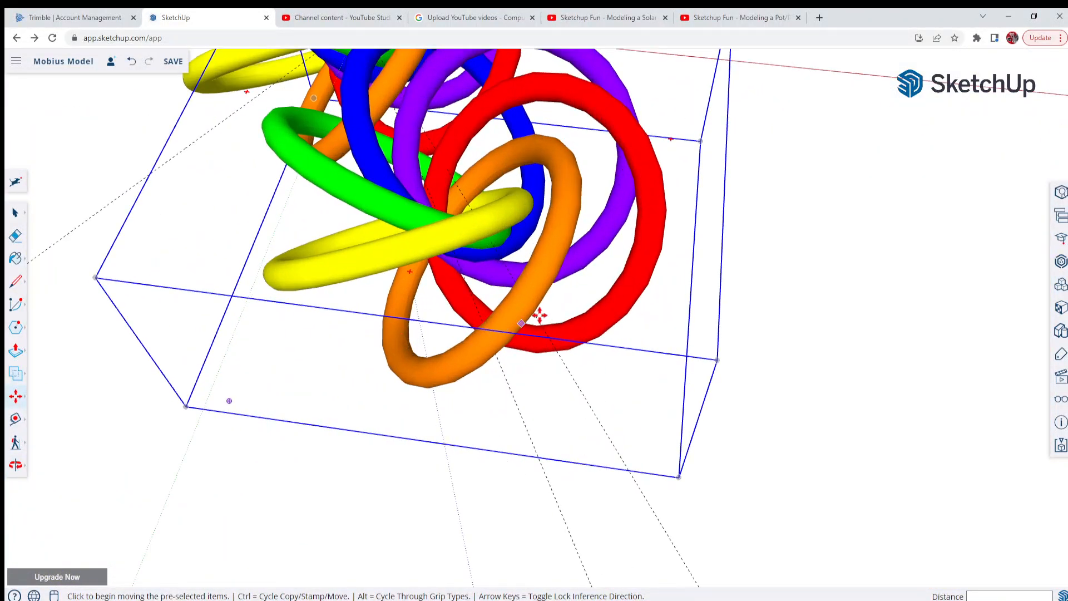
pyautogui.click(649, 504)
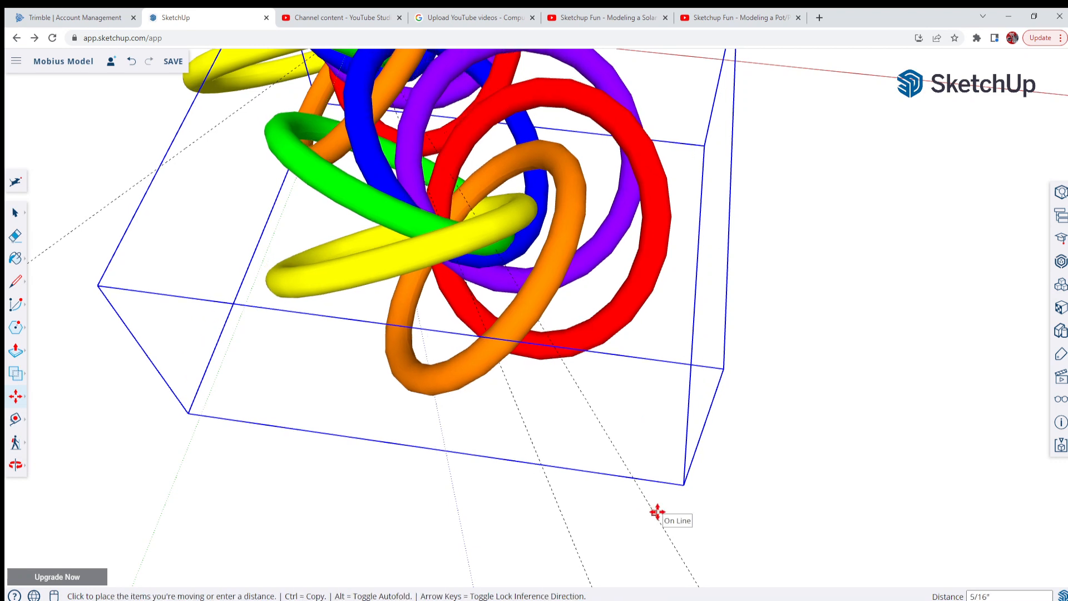
pyautogui.write('.25')
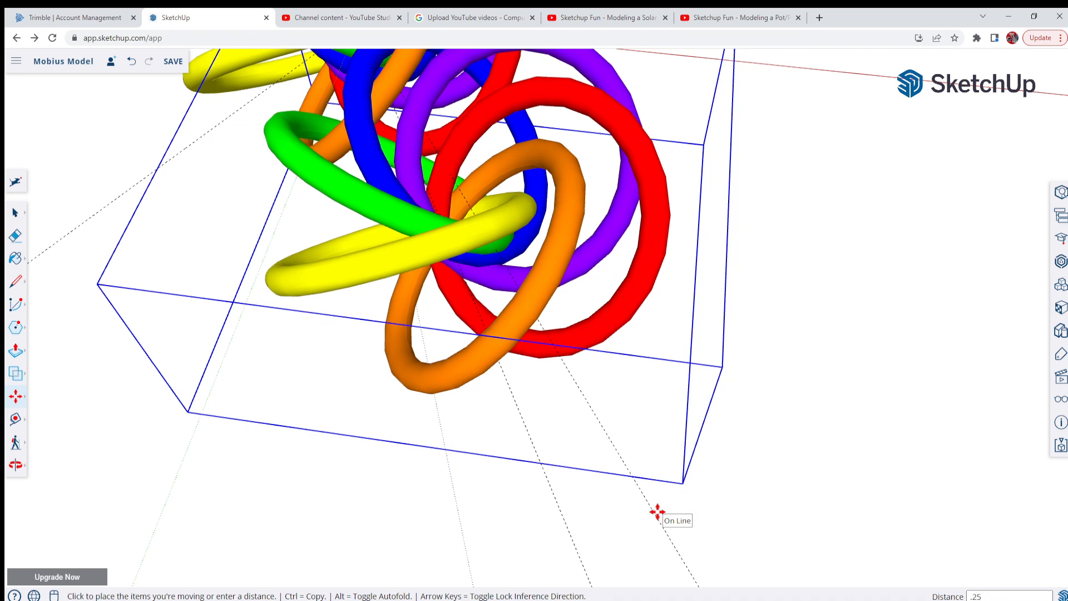
pyautogui.press('Return')
# Check the clearance between the interlocking rings of both groups, close up and from overhead
pyautogui.moveTo(523, 251); pyautogui.dragTo(250, 146, button='middle')
pyautogui.scroll(3, 685, 168)
pyautogui.scroll(3, 525, 179)
pyautogui.moveTo(524, 179); pyautogui.dragTo(1044, 336, button='middle')
pyautogui.moveTo(253, 238); pyautogui.dragTo(126, 15, button='middle')
pyautogui.moveTo(177, 474); pyautogui.dragTo(192, 428, button='middle')
pyautogui.scroll(-5, 682, 309)
pyautogui.moveTo(654, 338); pyautogui.dragTo(652, 371, button='middle')
pyautogui.scroll(-5, 529, 346)
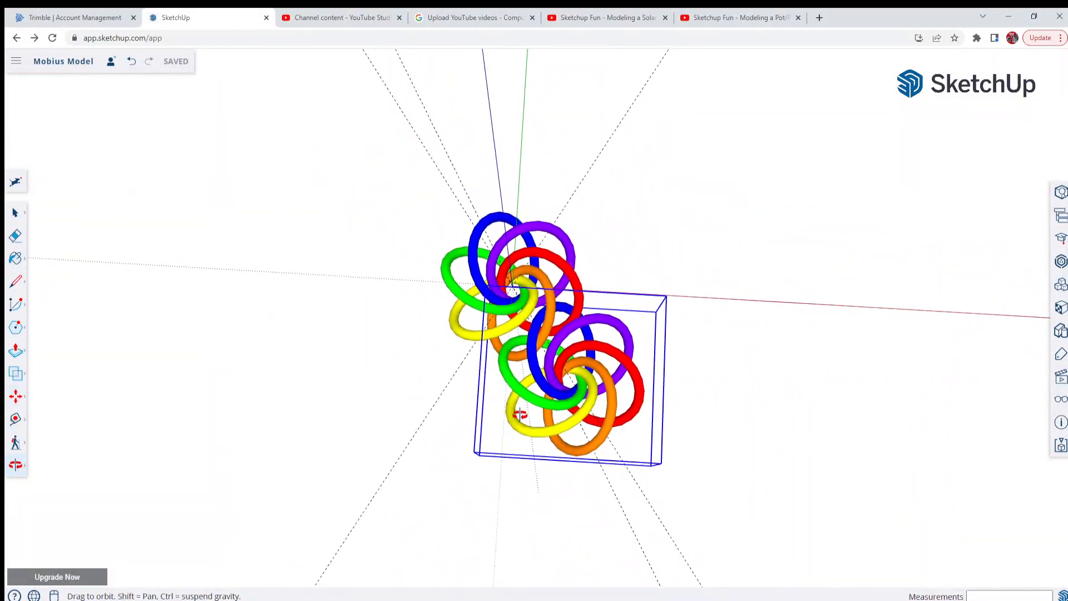
pyautogui.scroll(3, 545, 395)
pyautogui.scroll(2, 585, 410)
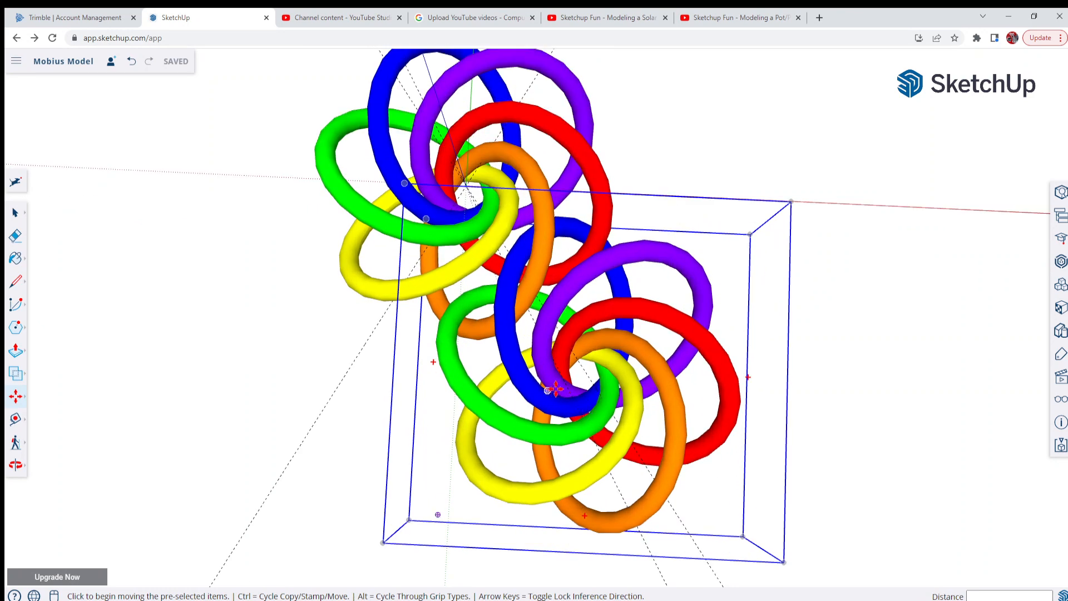
pyautogui.moveTo(586, 410); pyautogui.dragTo(514, 412, button='middle')
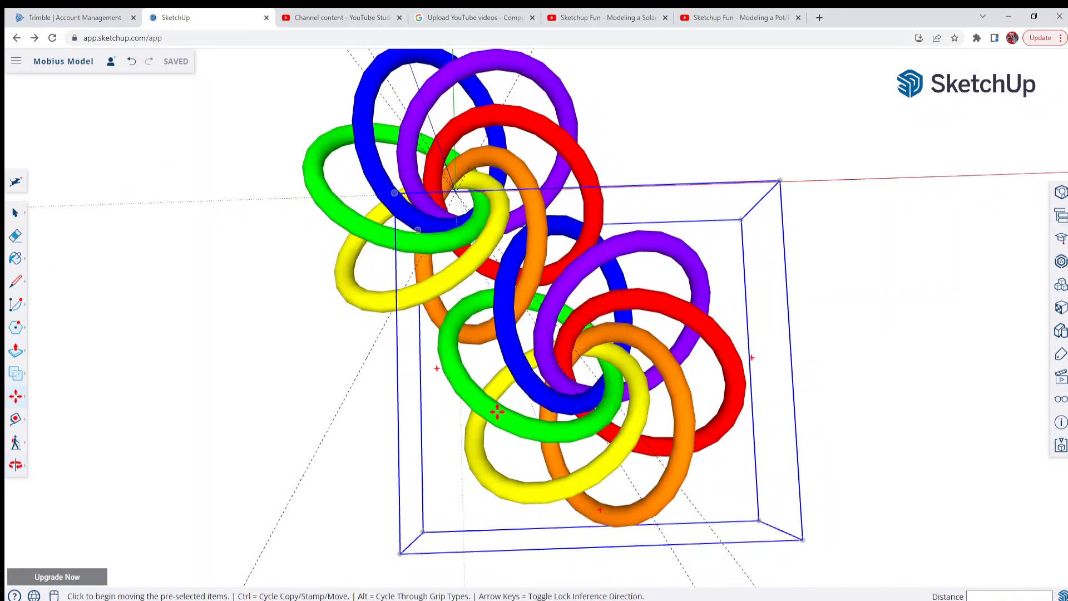
pyautogui.moveTo(472, 465); pyautogui.dragTo(452, 477, button='middle')
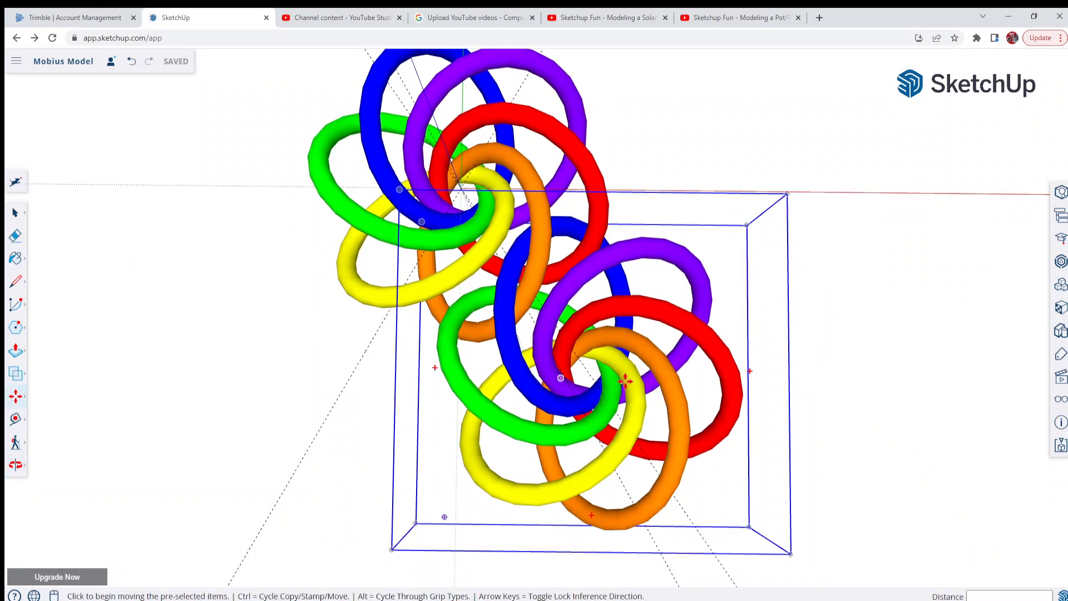
# Rotate-copy the outer ring group around the origin and array it with *5 to form an evenly spaced circle of six groups
pyautogui.click(15, 212)
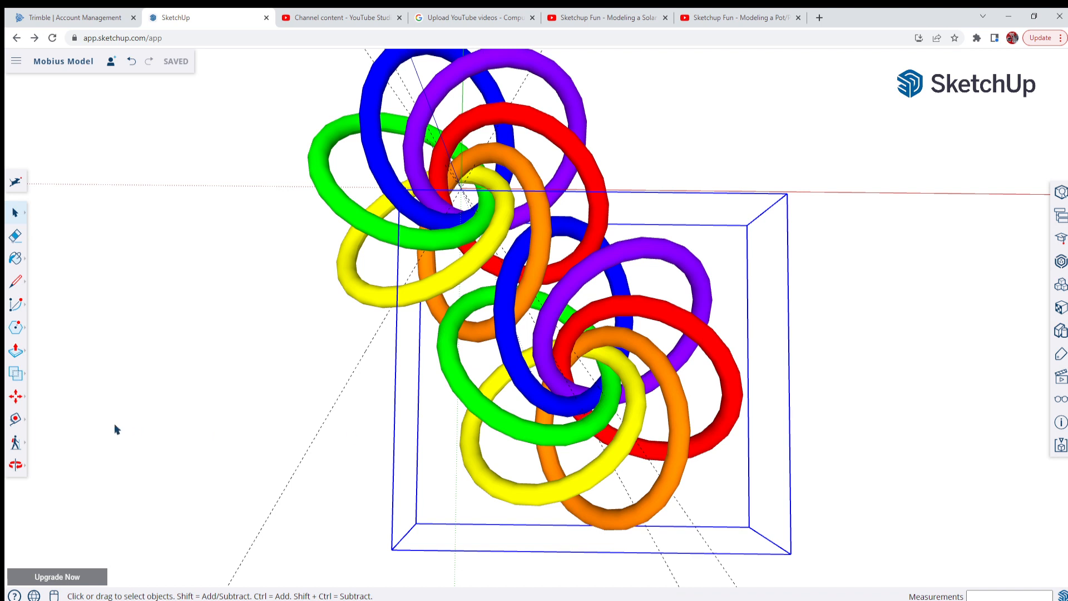
pyautogui.click(14, 397)
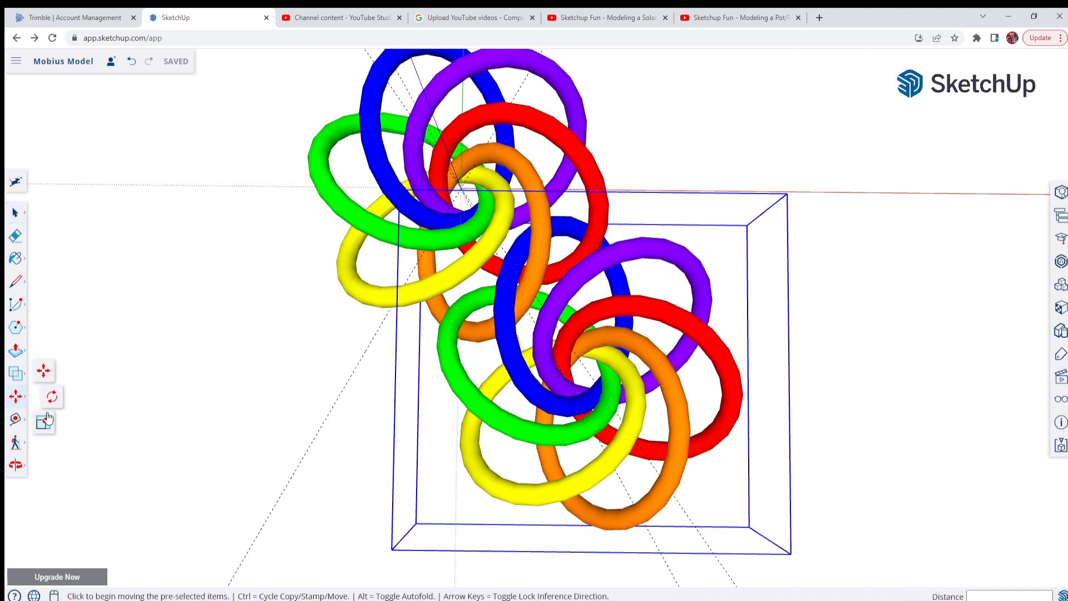
pyautogui.click(52, 398)
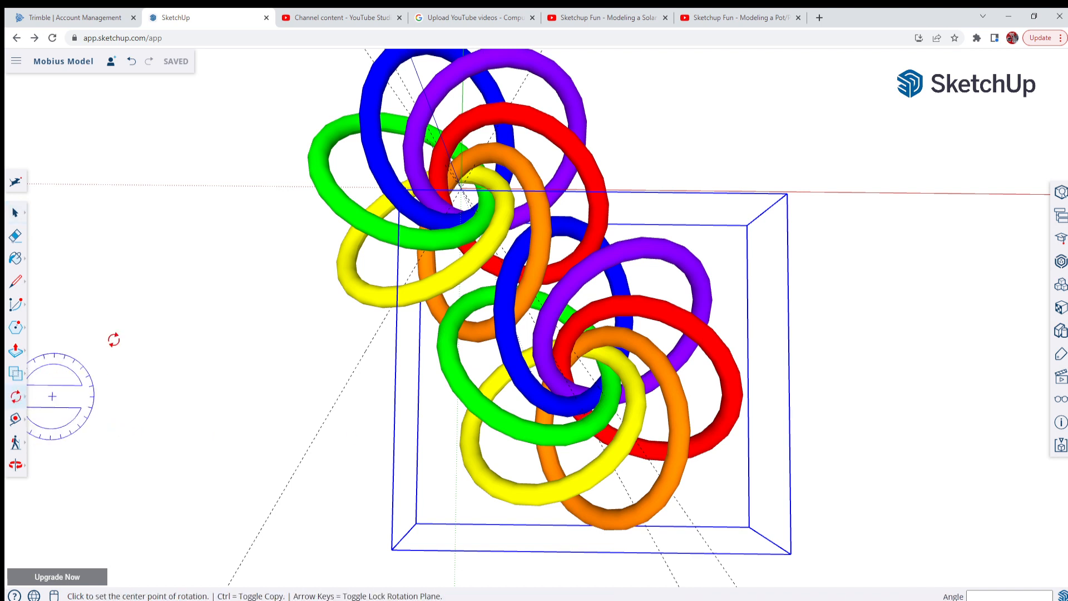
pyautogui.scroll(4, 398, 267)
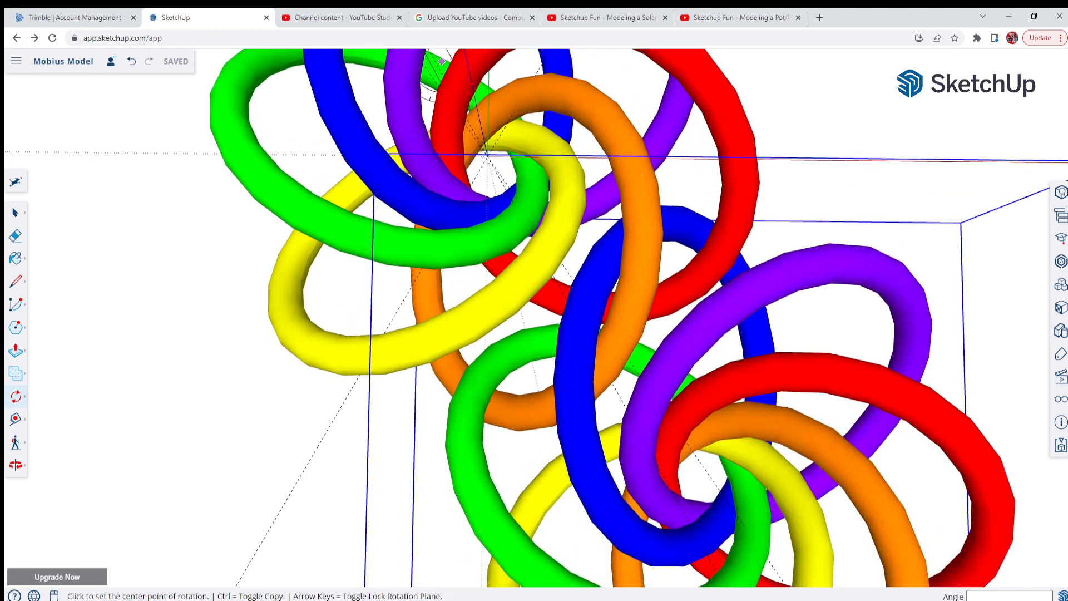
pyautogui.scroll(2, 487, 154)
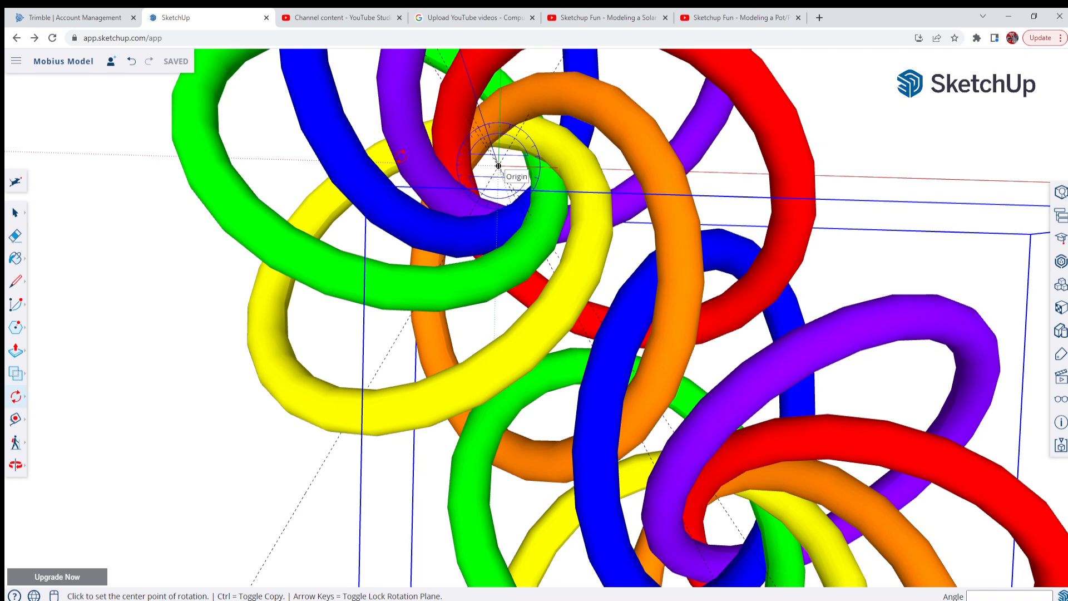
pyautogui.click(498, 165)
pyautogui.scroll(-6, 552, 140)
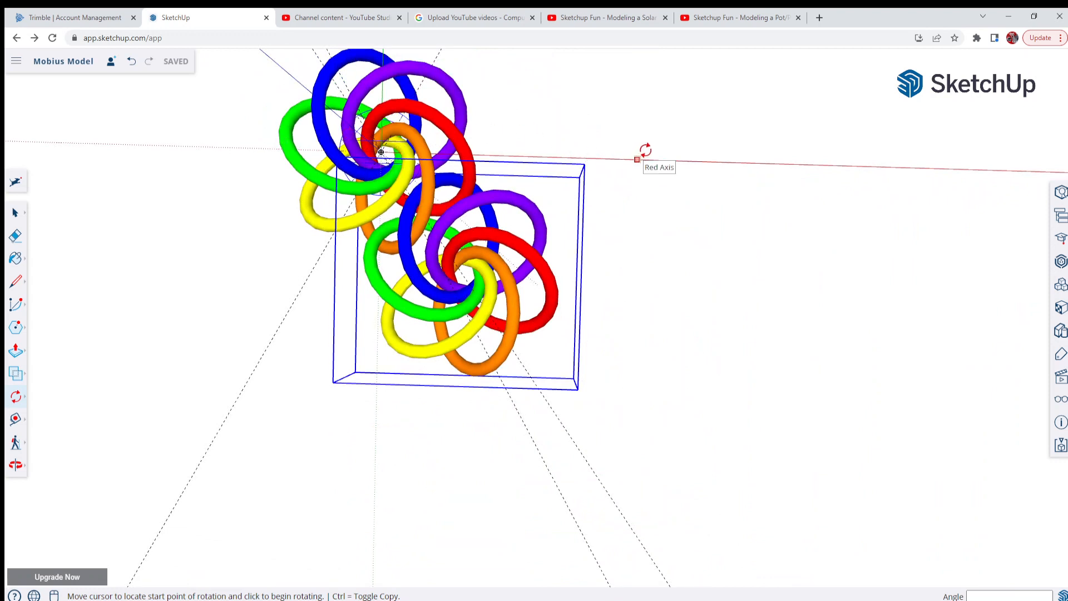
pyautogui.click(637, 160)
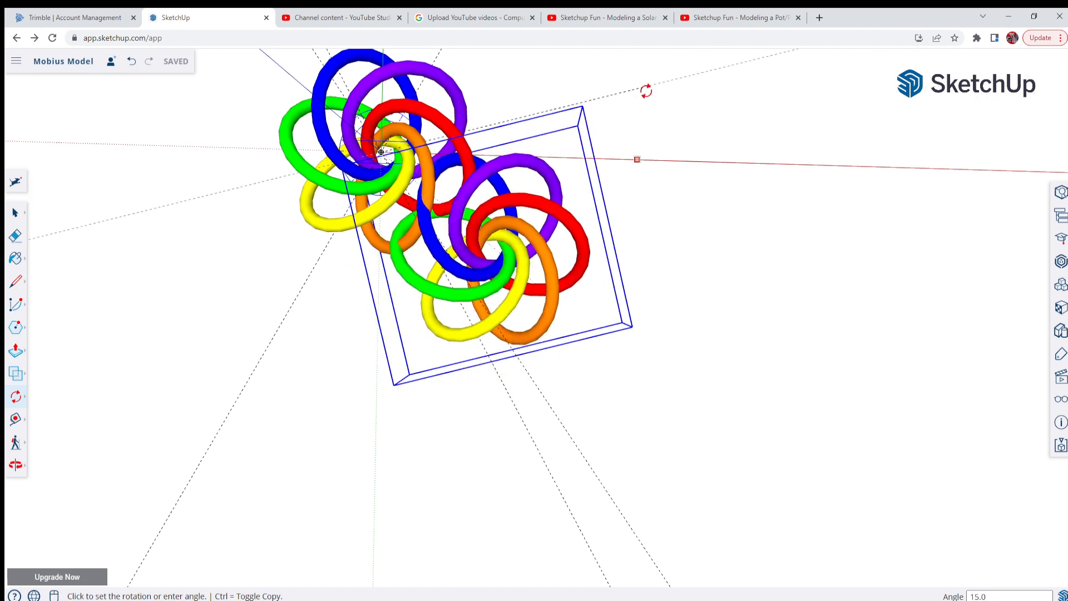
pyautogui.press('ctrl')
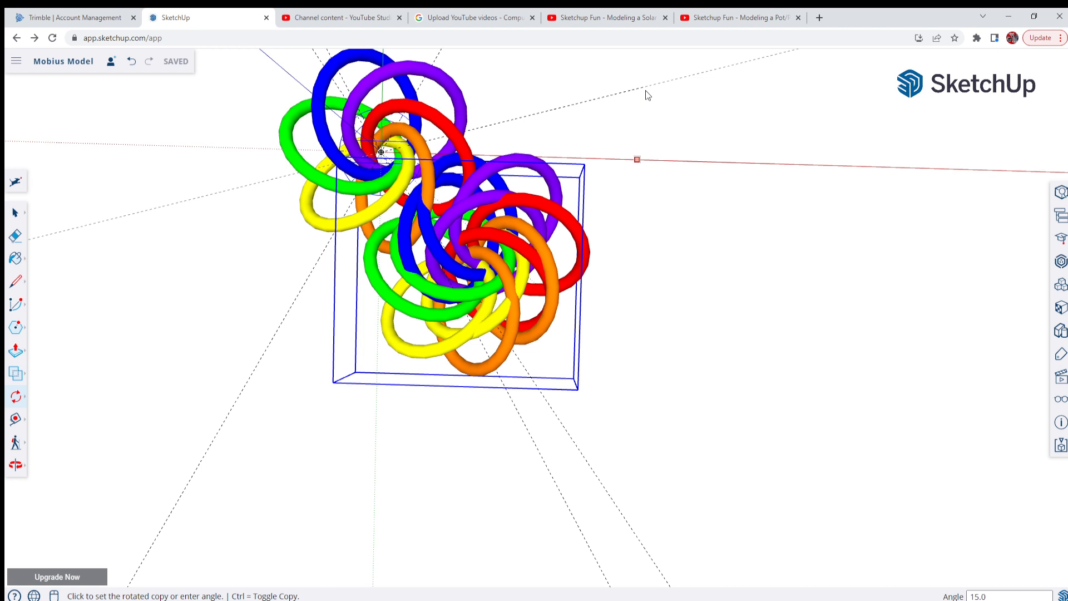
pyautogui.press('Return')
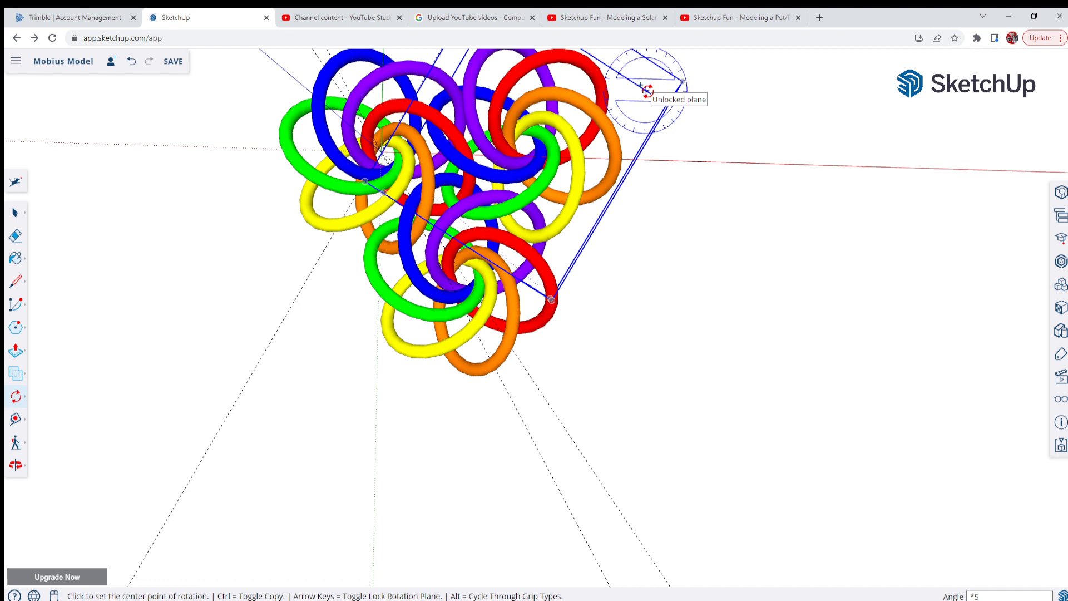
pyautogui.press('Return')
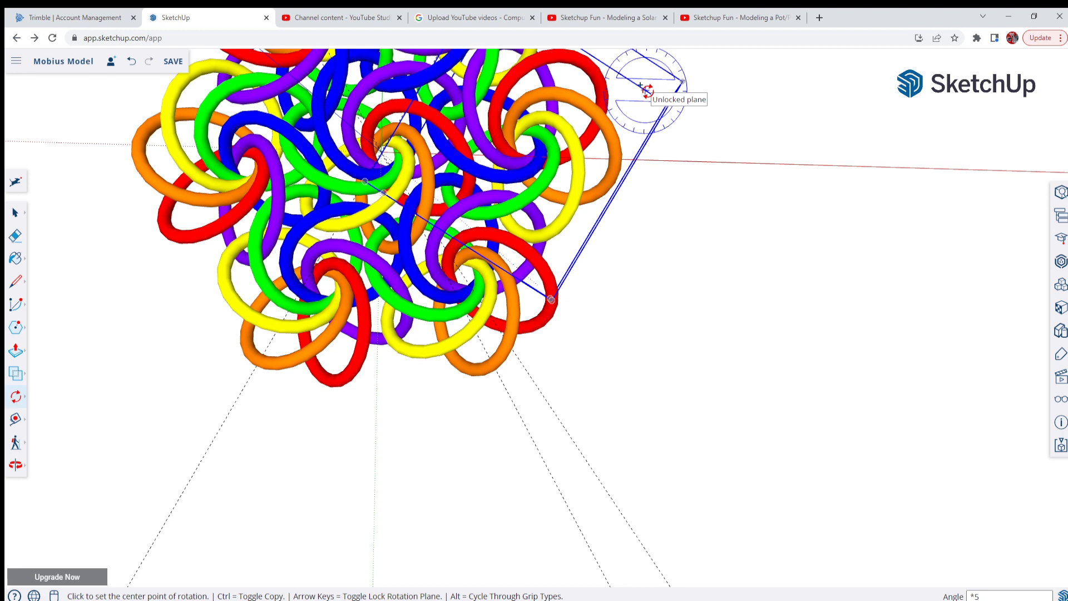
# Examine from overhead and close up how the arrayed ring groups interlock with each other and with the central group
pyautogui.scroll(-5, 695, 361)
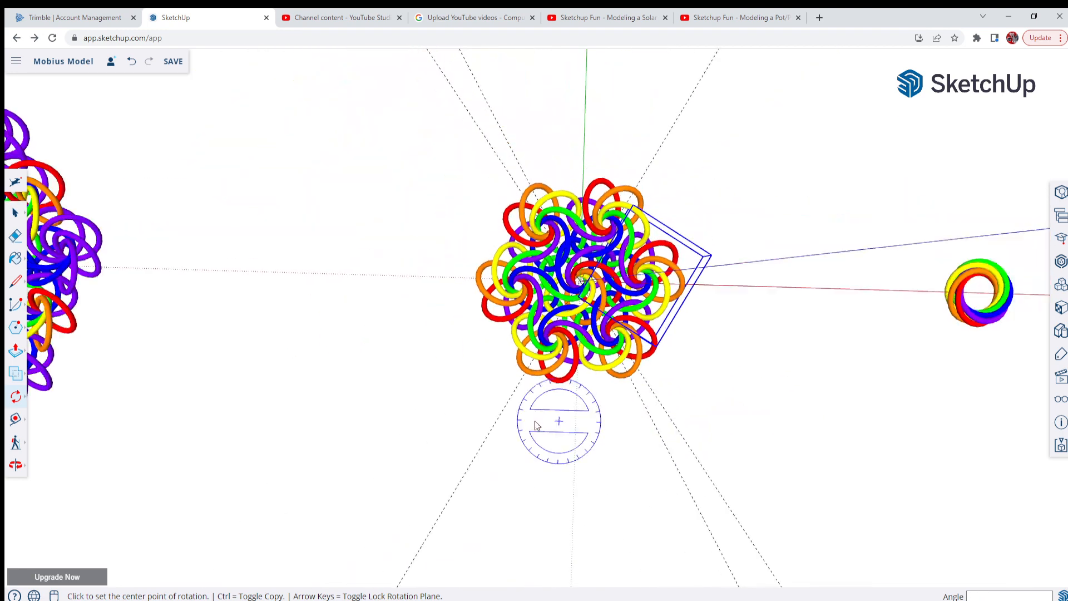
pyautogui.scroll(5, 618, 345)
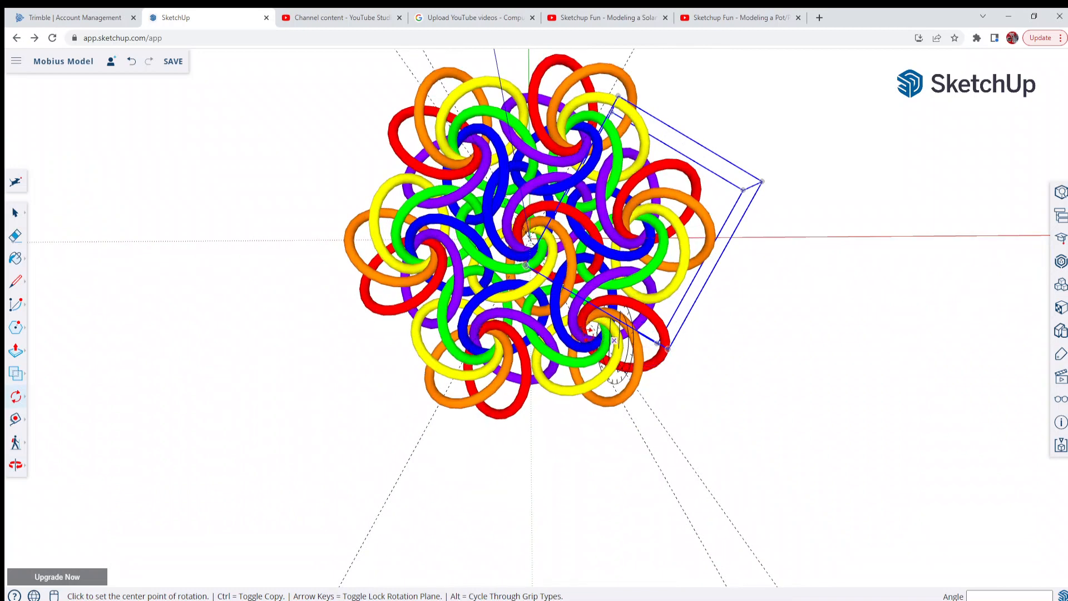
pyautogui.moveTo(614, 340); pyautogui.dragTo(401, 271, button='middle')
pyautogui.press('q')
pyautogui.scroll(3, 597, 241)
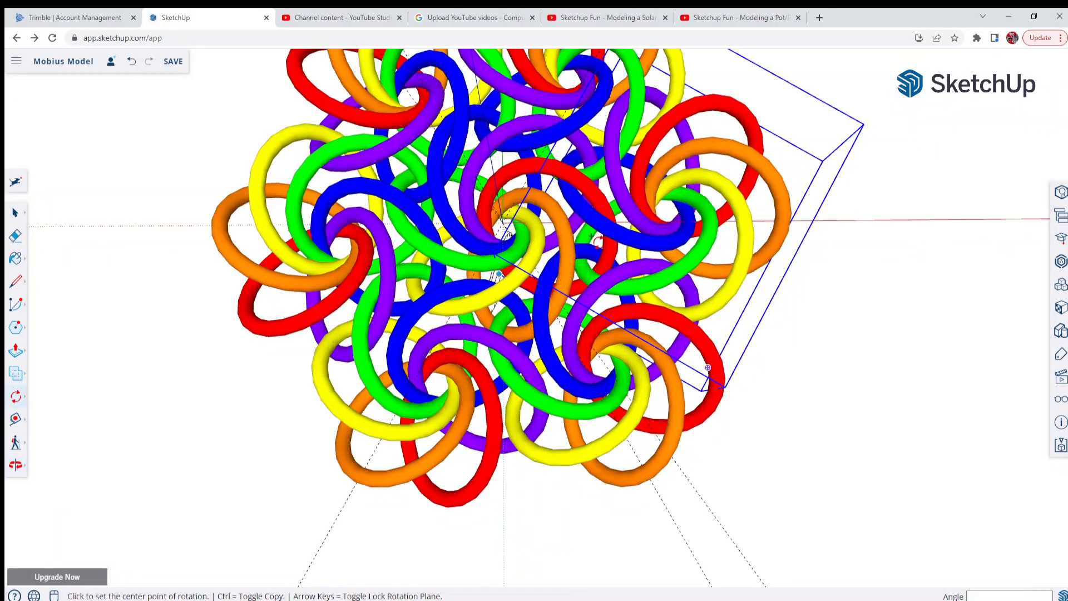
pyautogui.scroll(-3, 587, 383)
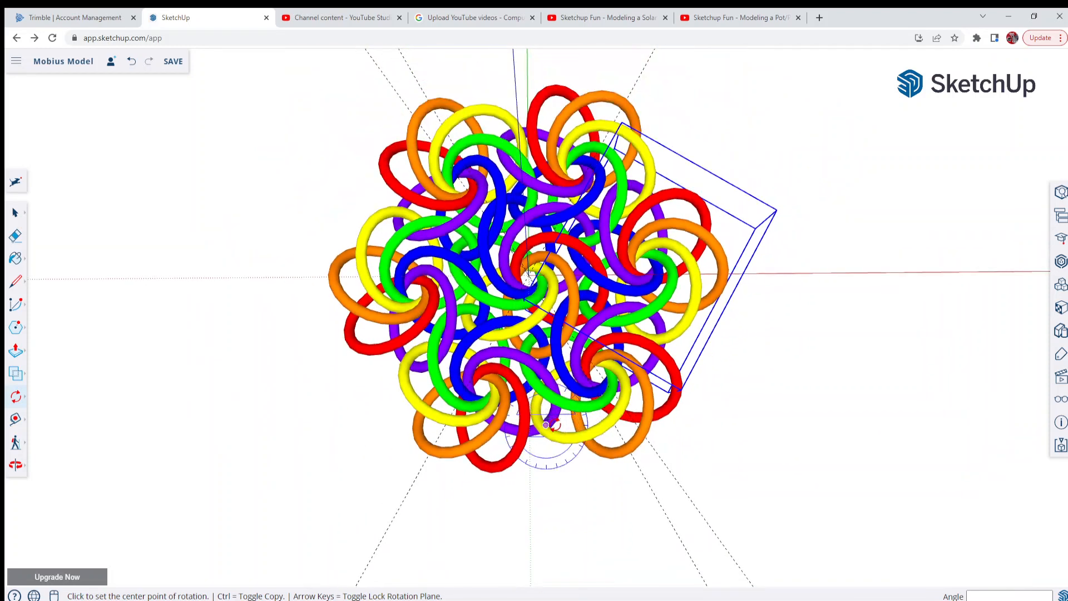
pyautogui.scroll(3, 546, 425)
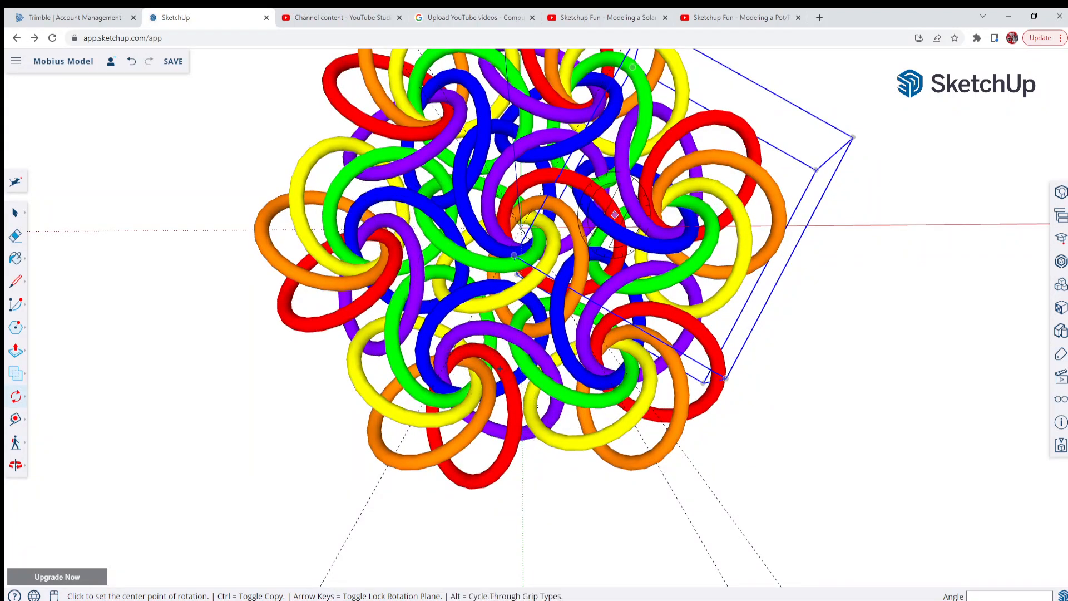
pyautogui.scroll(-2, 473, 284)
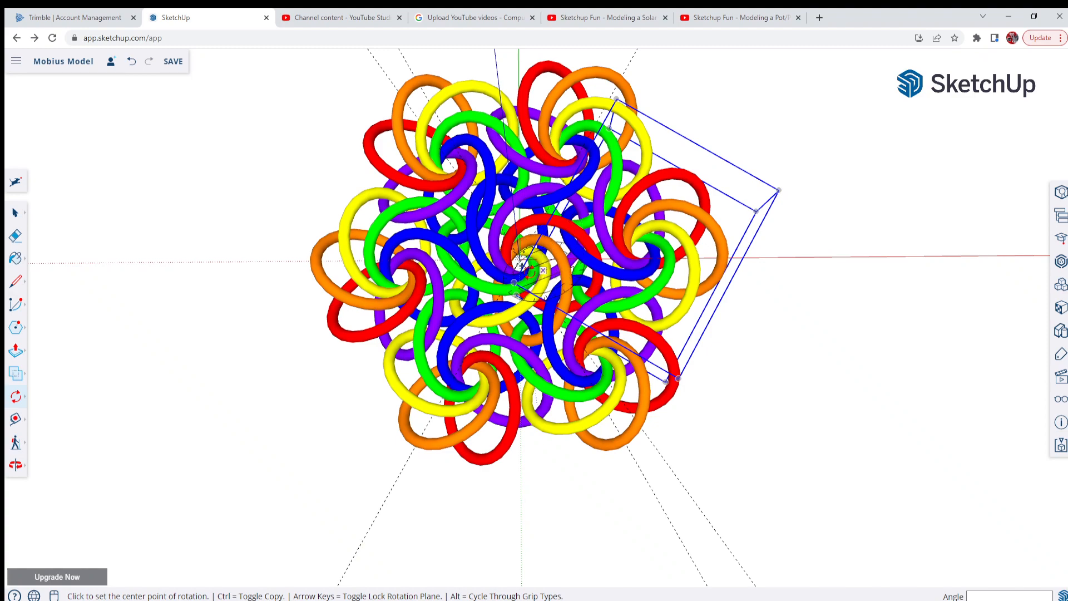
pyautogui.scroll(2, 526, 270)
pyautogui.moveTo(518, 319); pyautogui.dragTo(510, 356, button='middle')
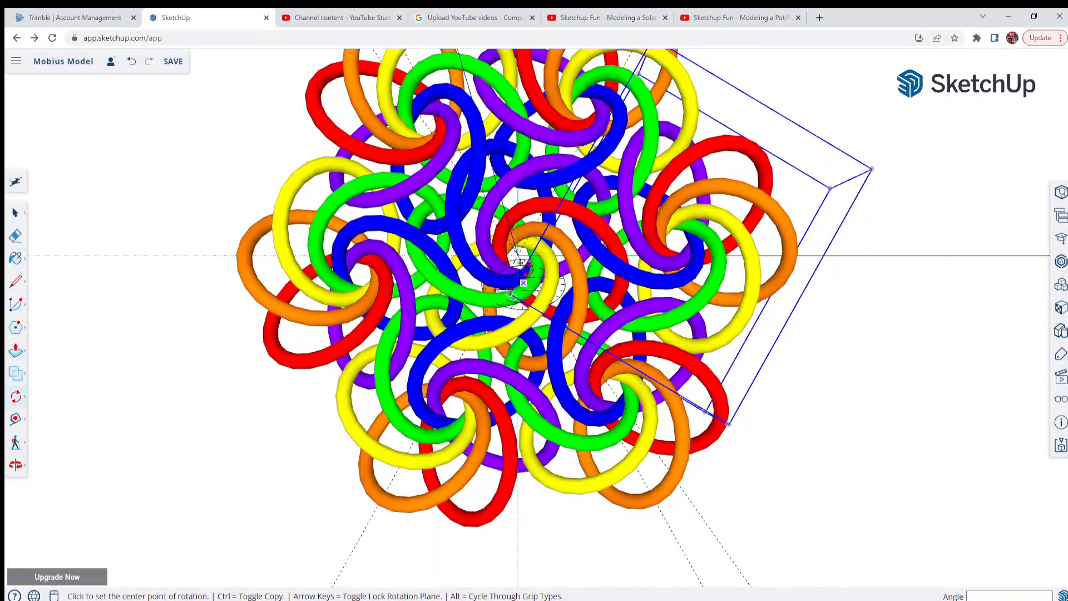
pyautogui.scroll(-3, 526, 272)
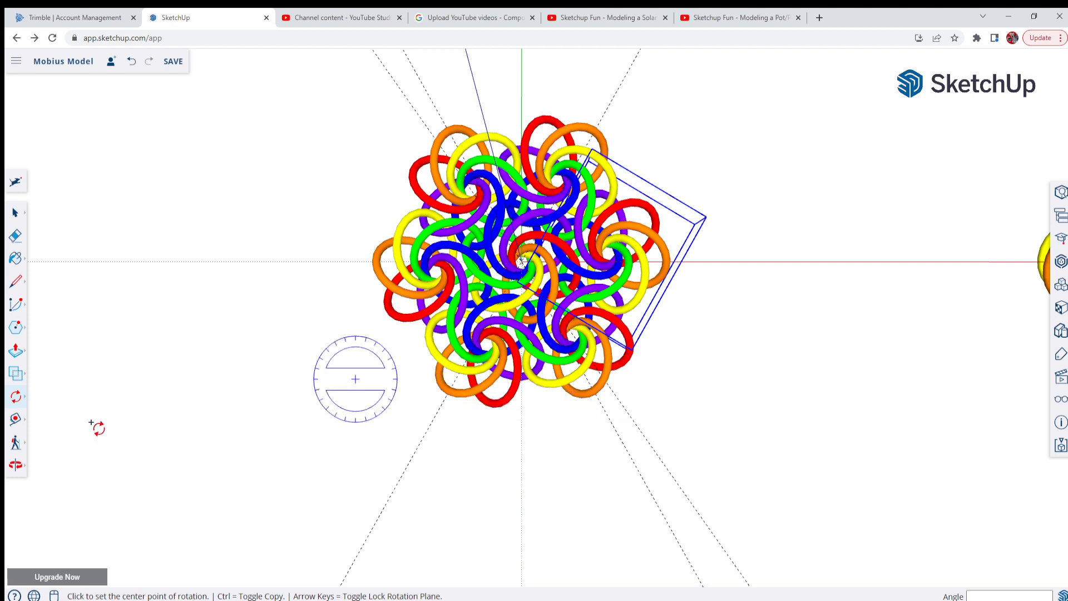
# Place a guide line along the green axis through the origin
pyautogui.click(16, 420)
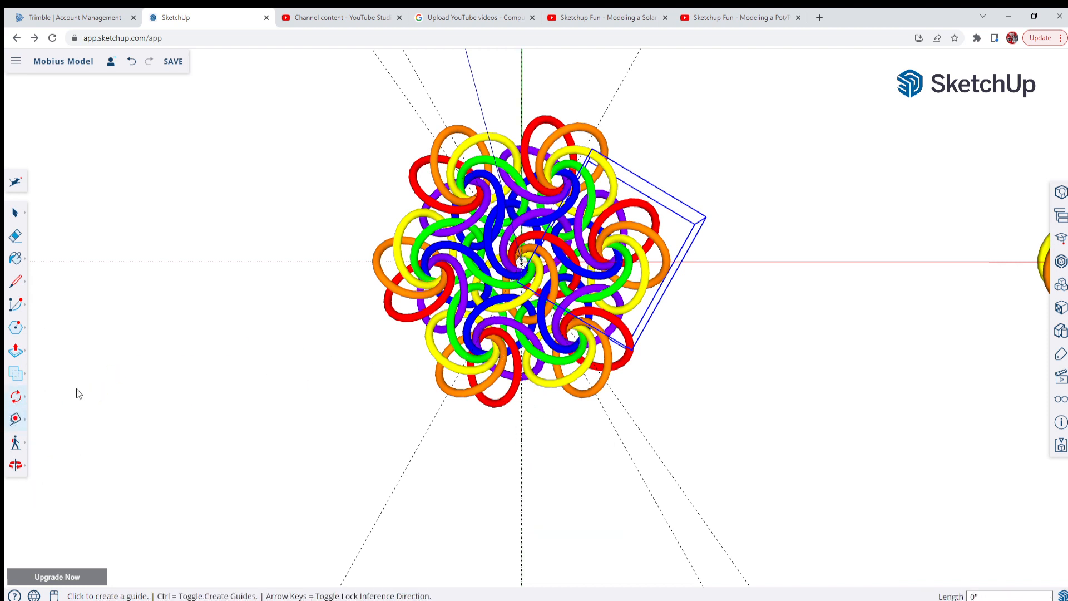
pyautogui.click(15, 396)
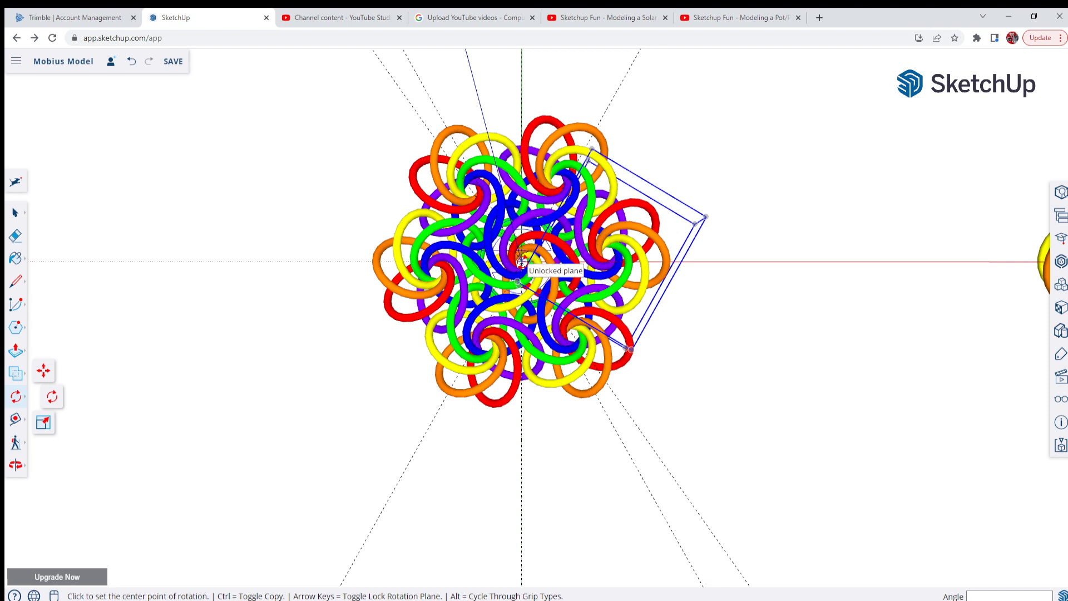
pyautogui.click(522, 261)
pyautogui.click(522, 458)
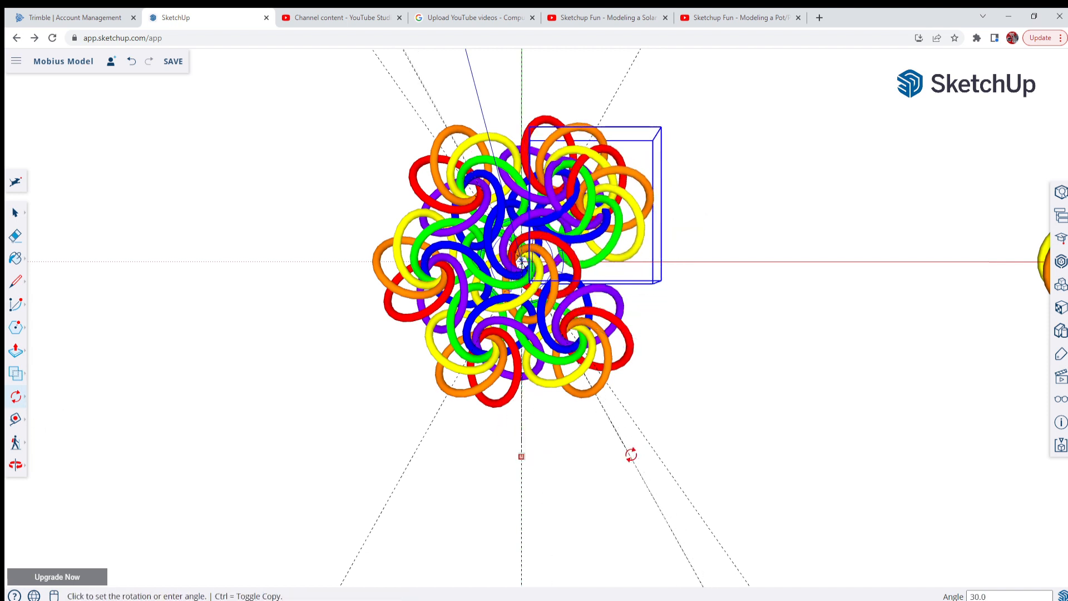
pyautogui.click(521, 469)
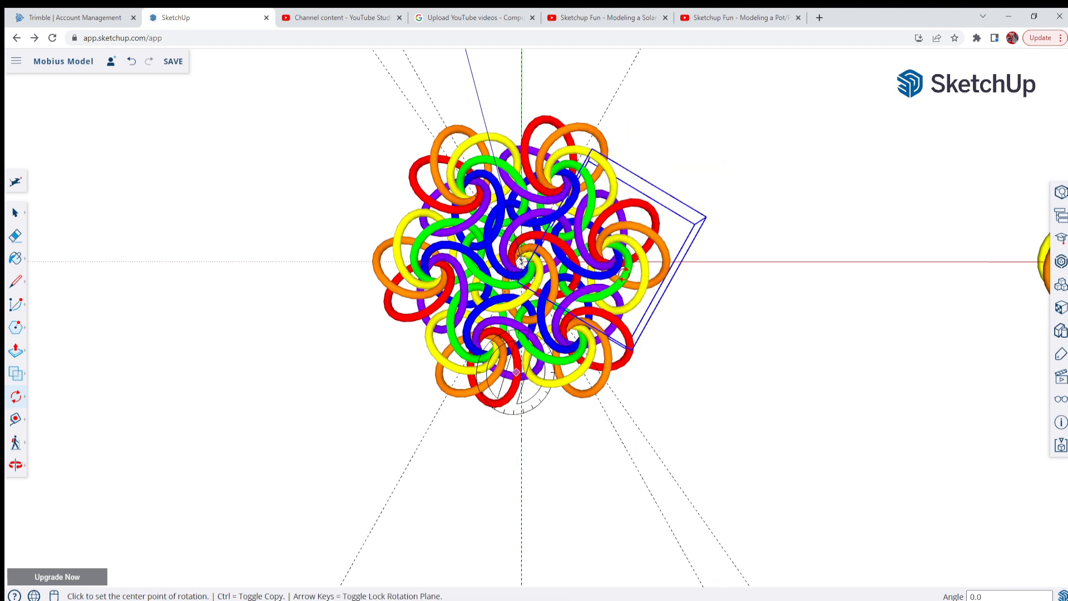
# Rotate the guide line on the green axis 6 degrees around the origin, towards the red axis
pyautogui.click(15, 212)
pyautogui.click(521, 485)
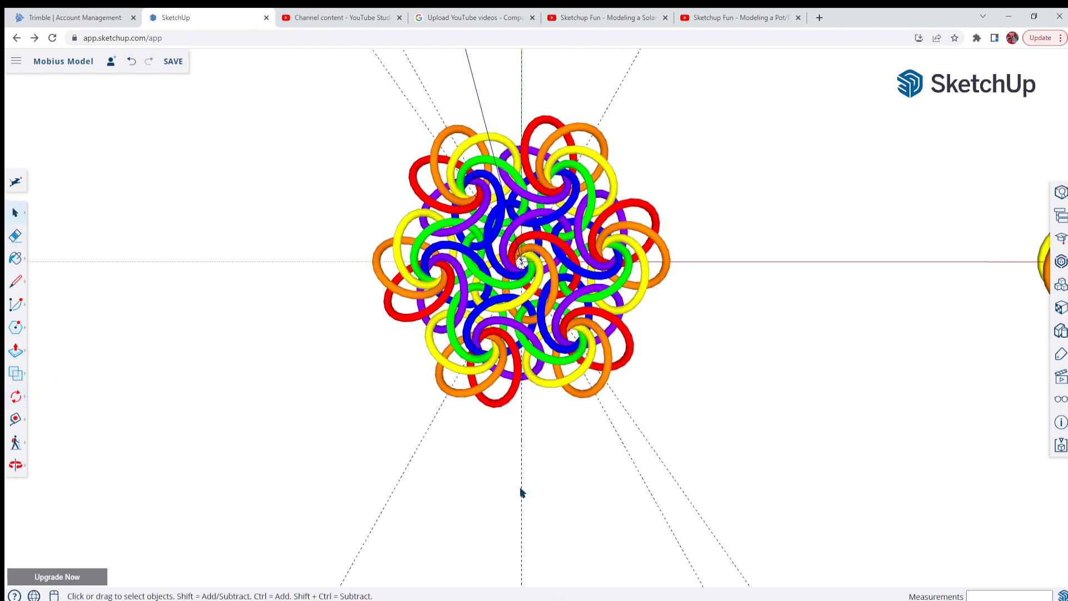
pyautogui.click(17, 402)
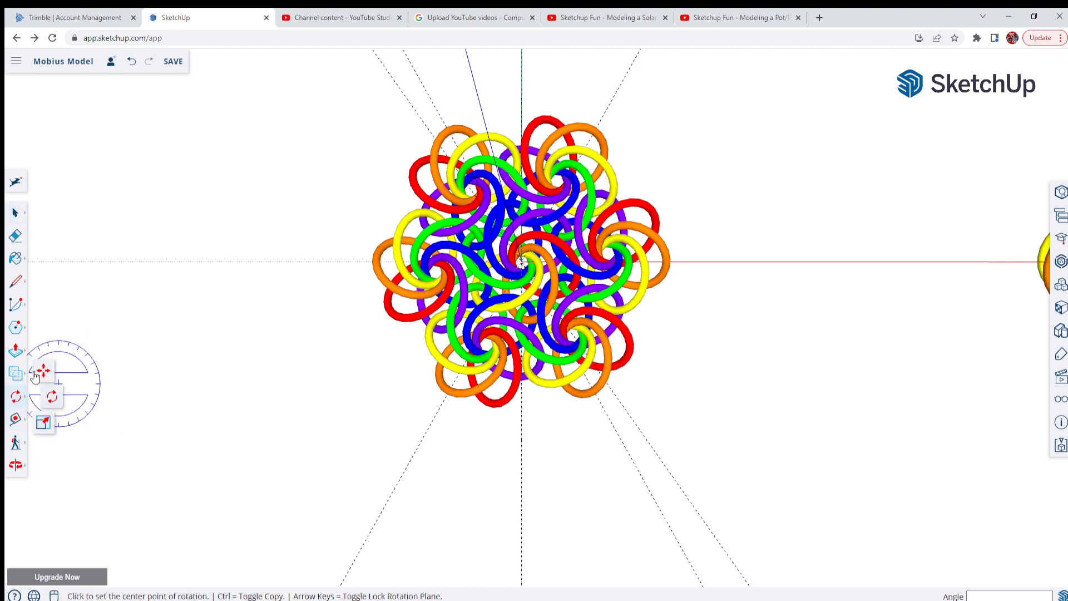
pyautogui.click(53, 396)
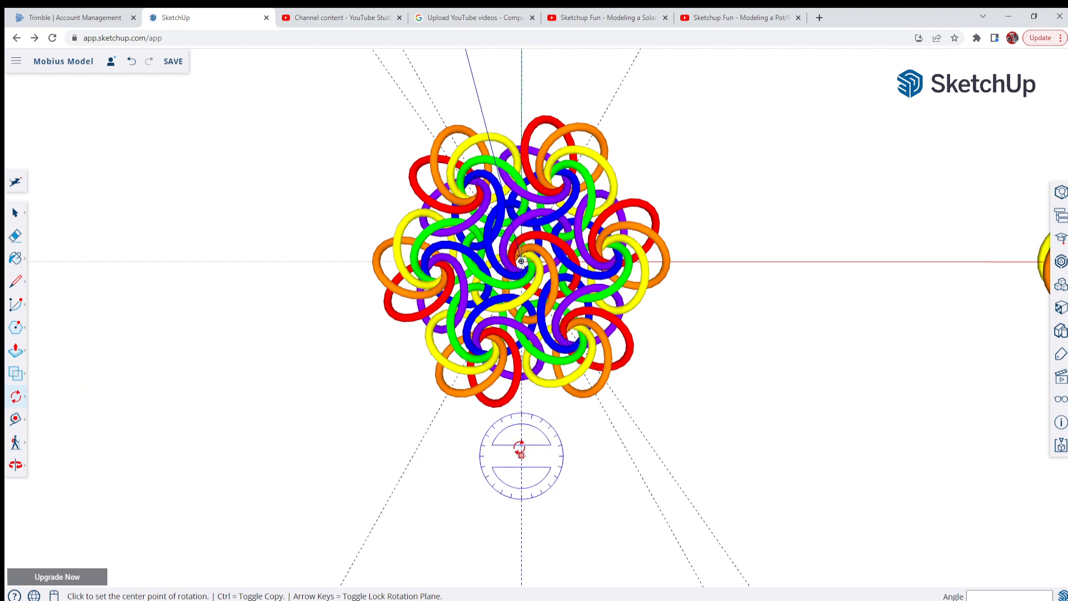
pyautogui.click(521, 435)
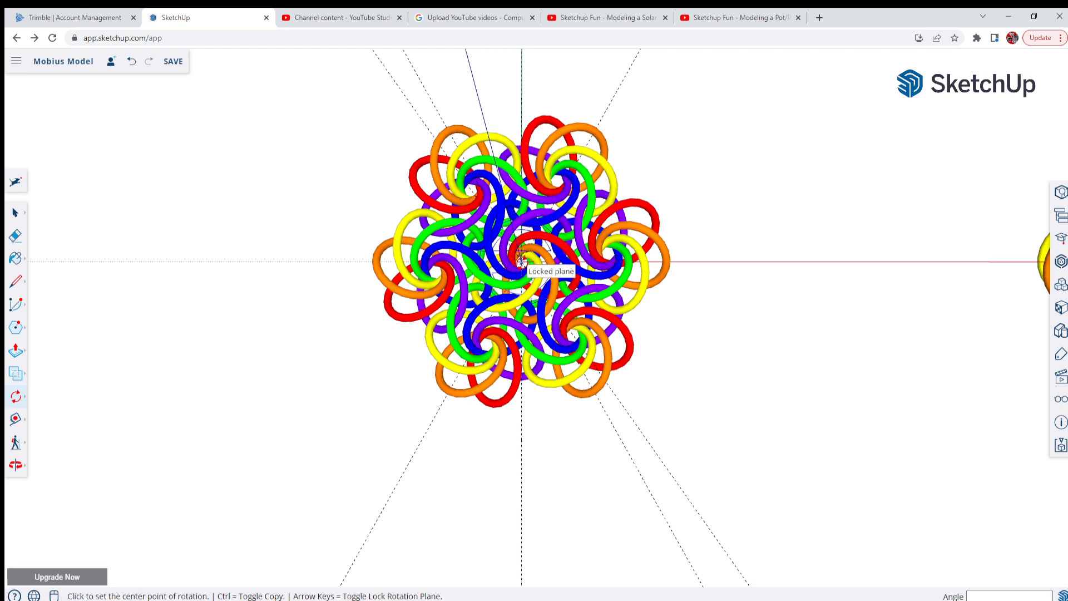
pyautogui.click(521, 261)
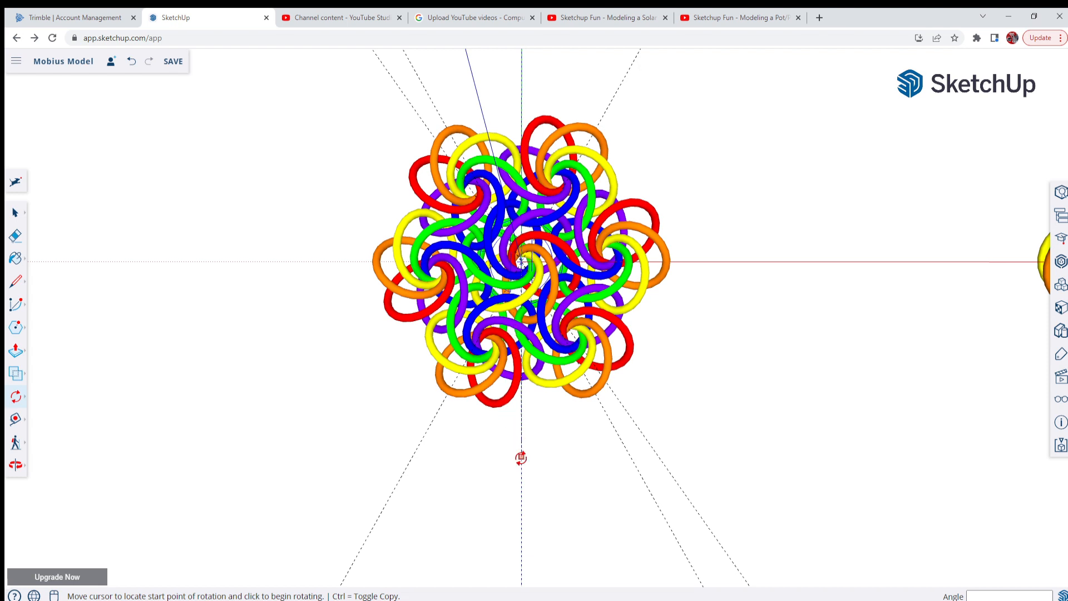
pyautogui.click(521, 456)
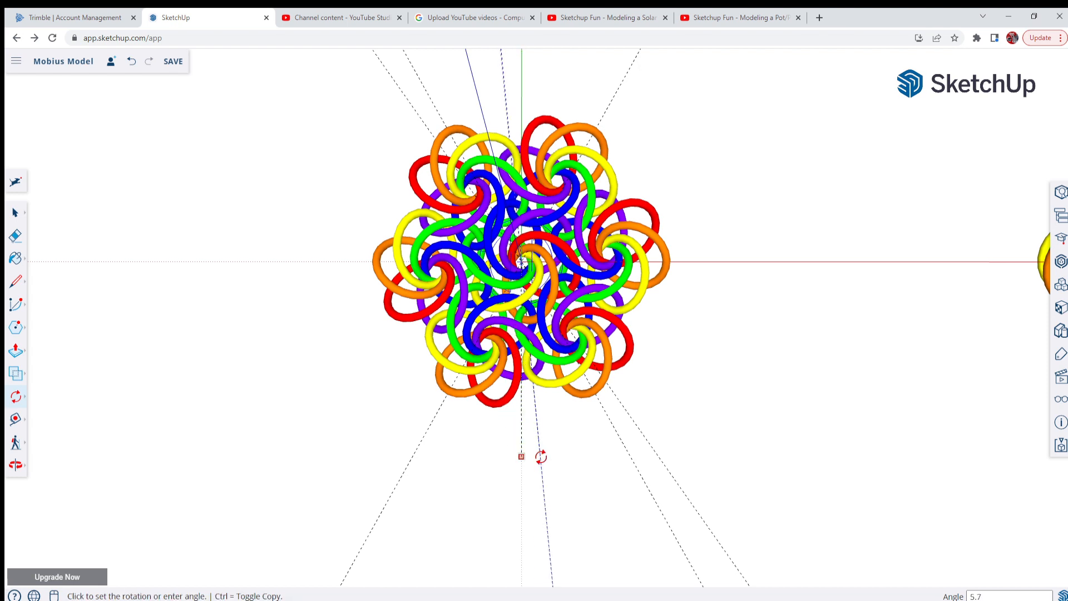
pyautogui.click(541, 456)
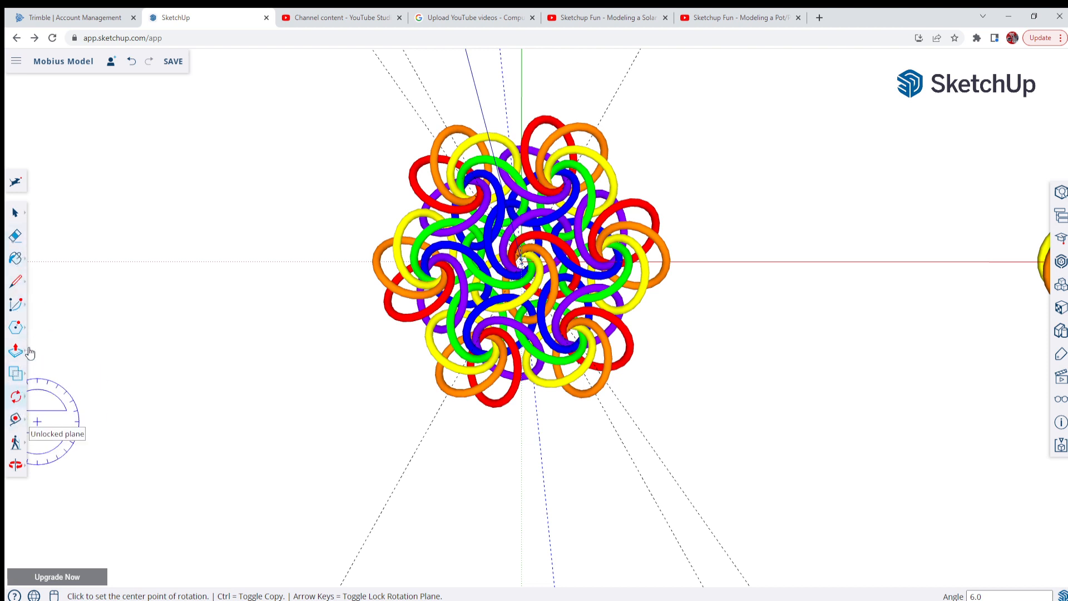
# Copy the central ring group from the origin along the guide rotated 6 degrees, about 1' 7 5/16" away
pyautogui.click(15, 212)
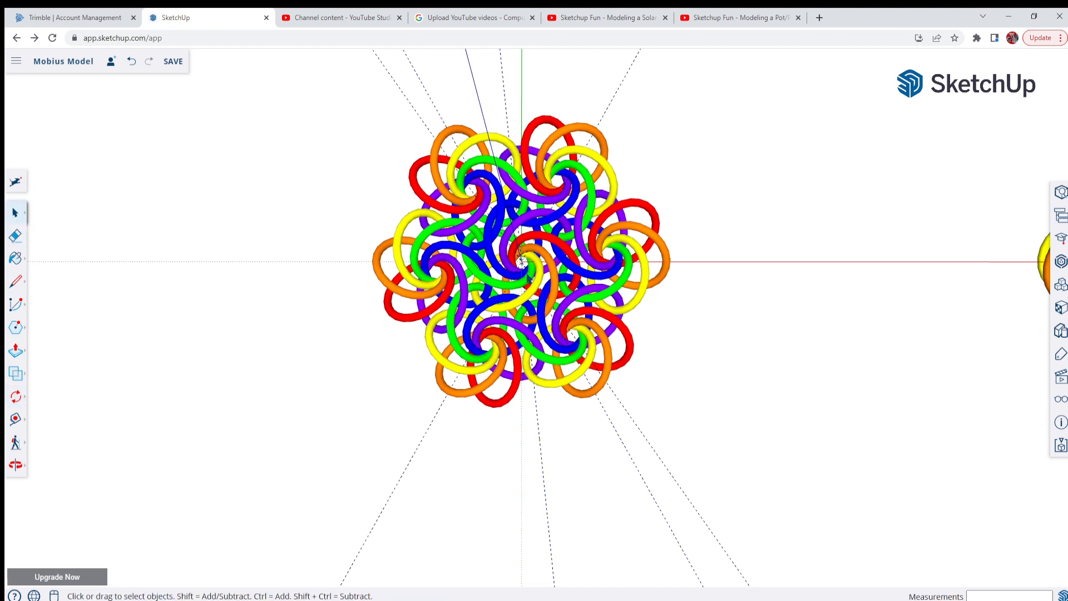
pyautogui.click(510, 284)
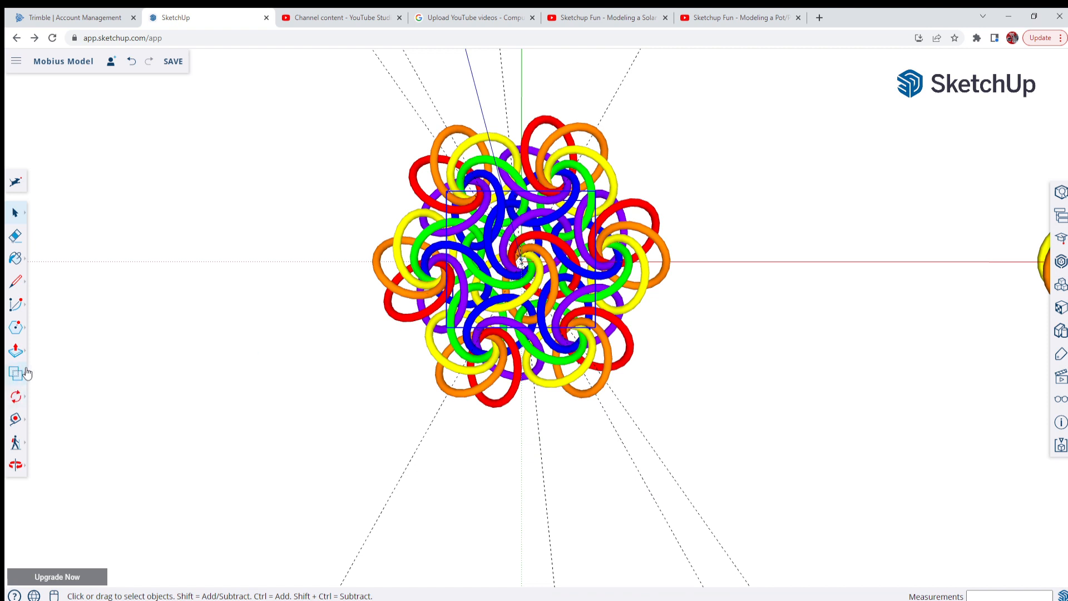
pyautogui.click(16, 397)
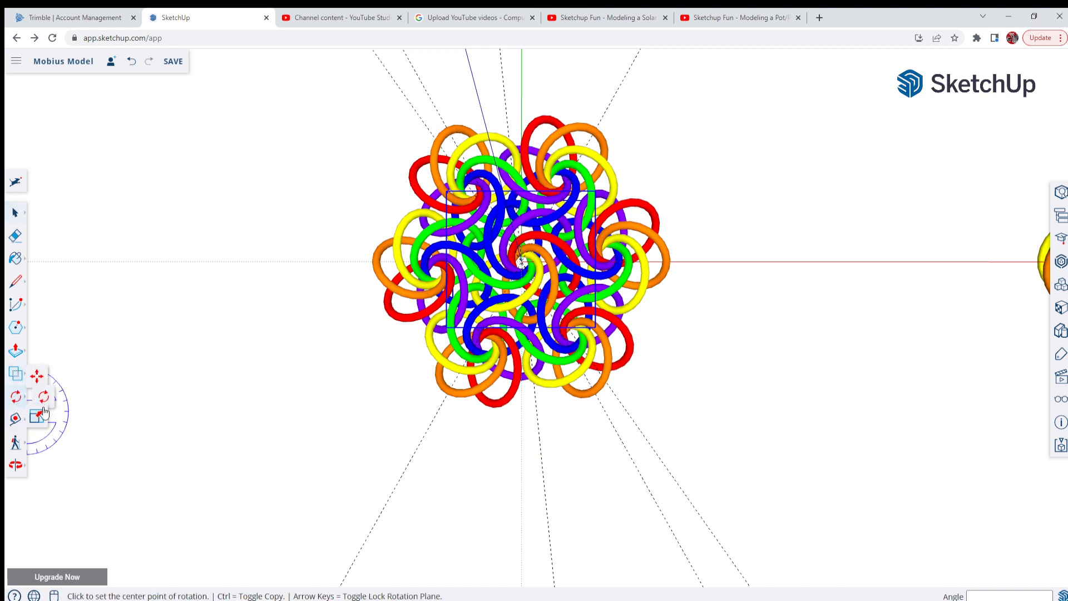
pyautogui.click(44, 372)
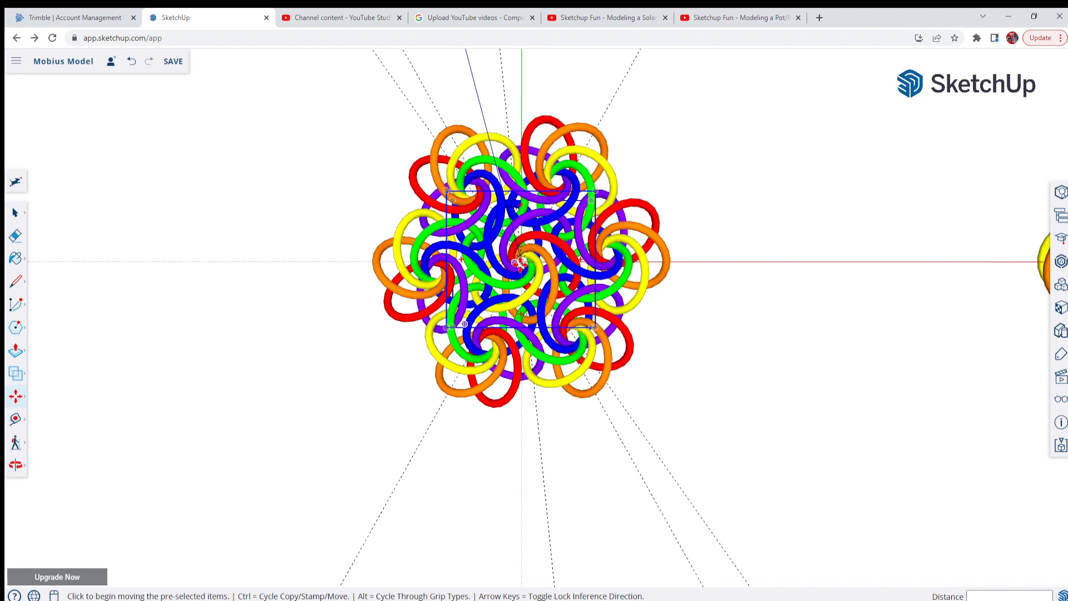
pyautogui.click(521, 260)
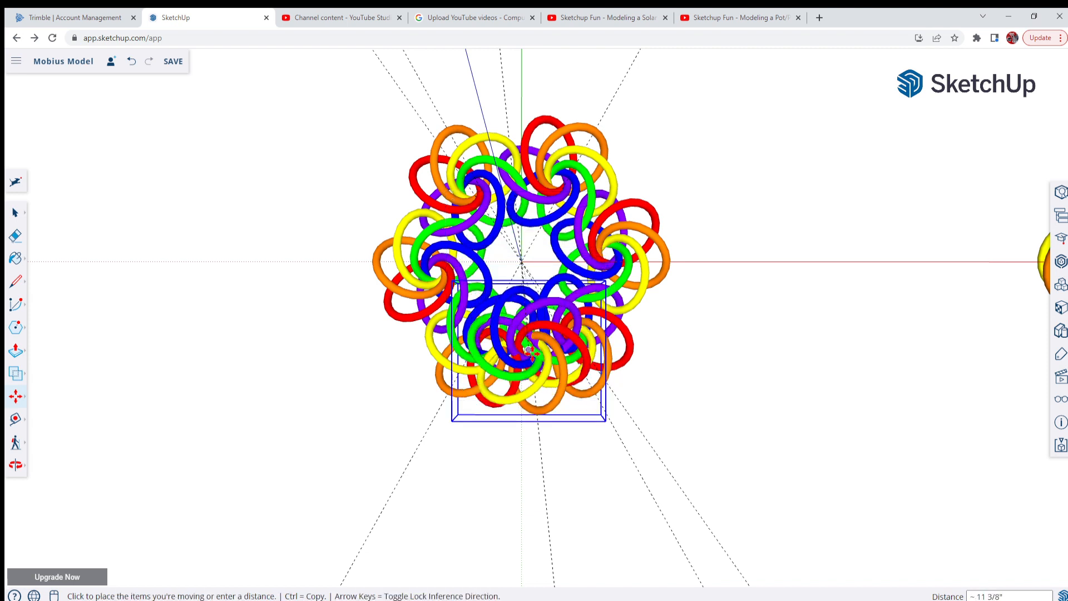
pyautogui.press('ctrl')
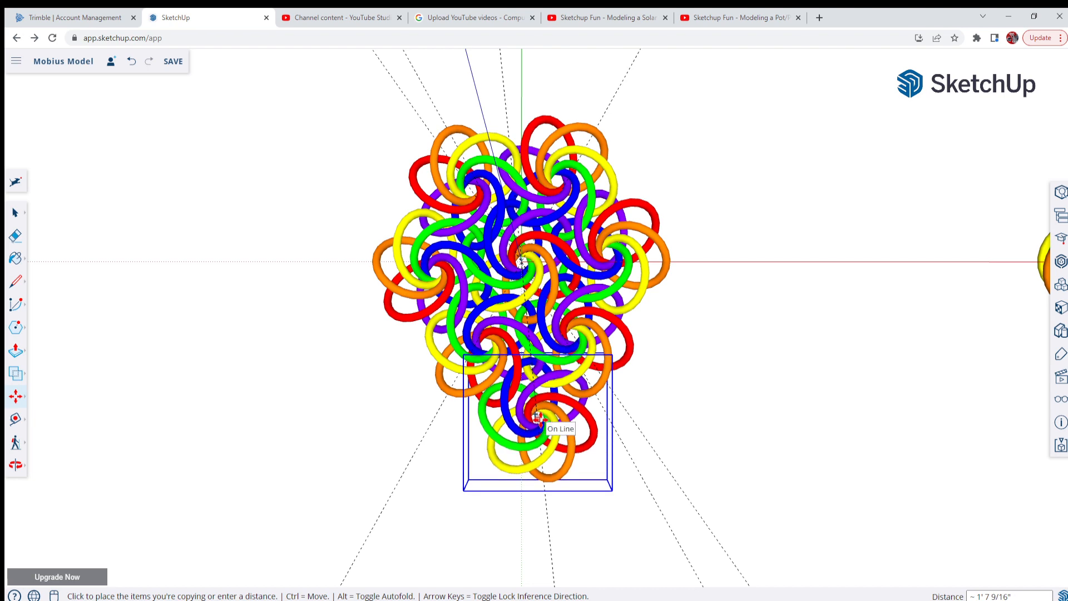
pyautogui.scroll(4, 537, 418)
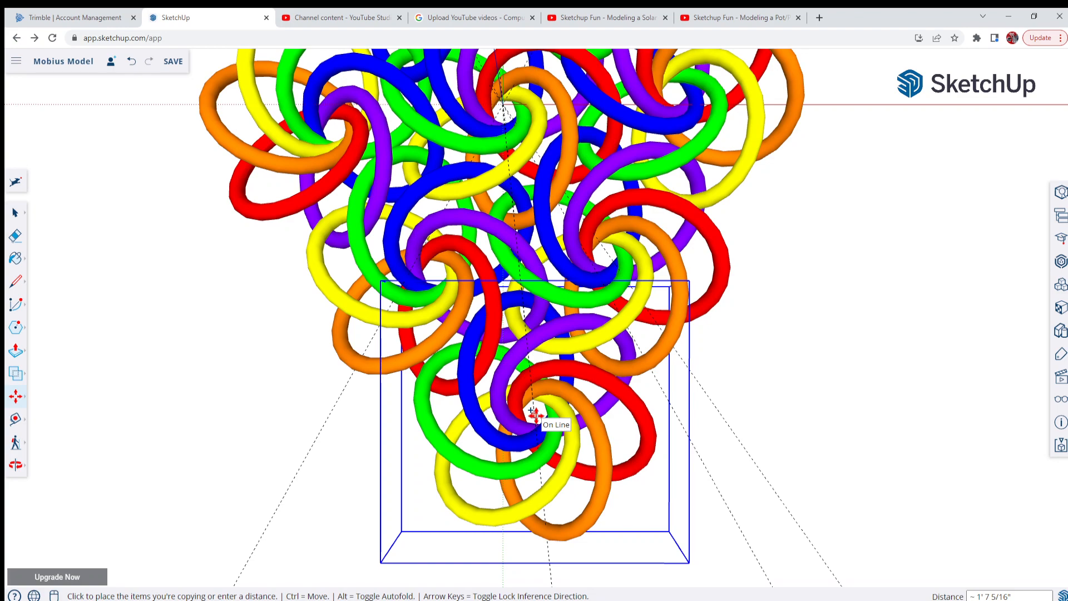
pyautogui.click(535, 416)
# Check from several angles how the rings of the new outer group pass through the neighbouring groups
pyautogui.moveTo(514, 436); pyautogui.dragTo(979, 25, button='middle')
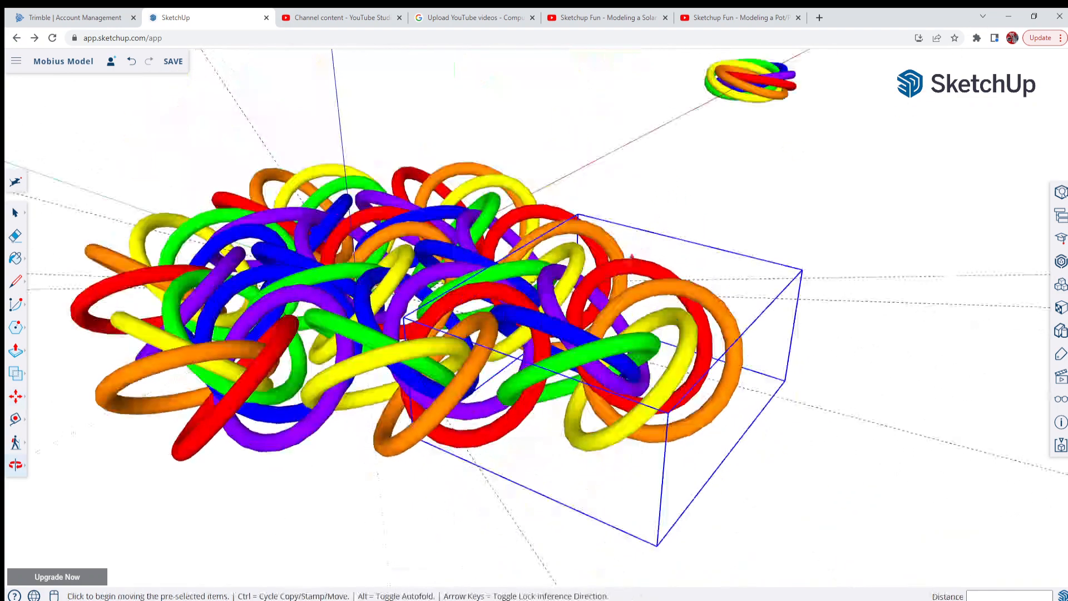
pyautogui.scroll(5, 464, 373)
pyautogui.moveTo(617, 381); pyautogui.dragTo(541, 212, button='middle')
pyautogui.scroll(-8, 541, 211)
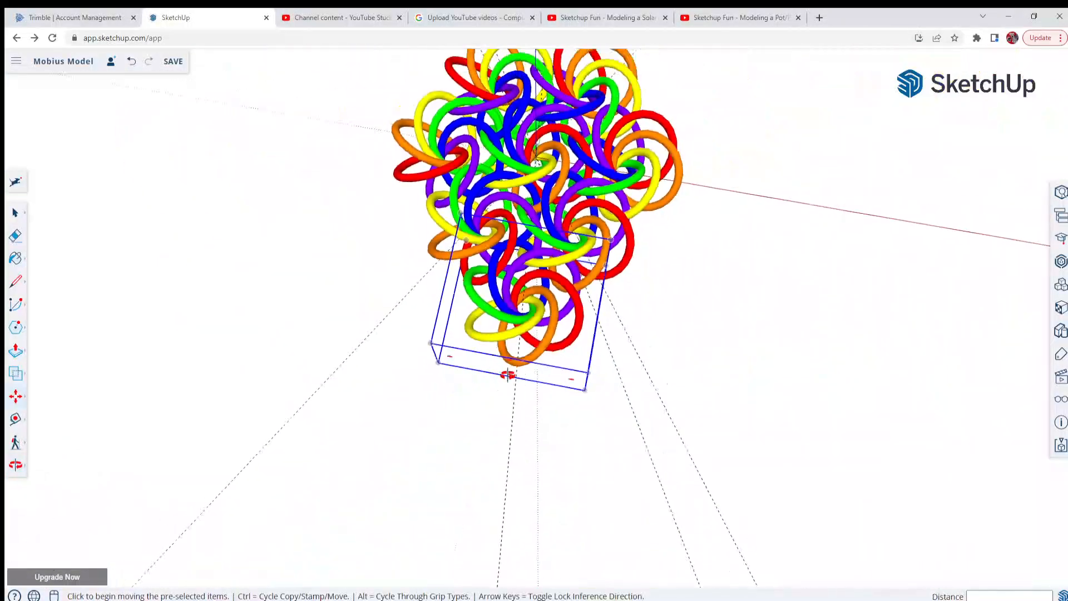
pyautogui.moveTo(507, 374); pyautogui.dragTo(548, 452, button='middle')
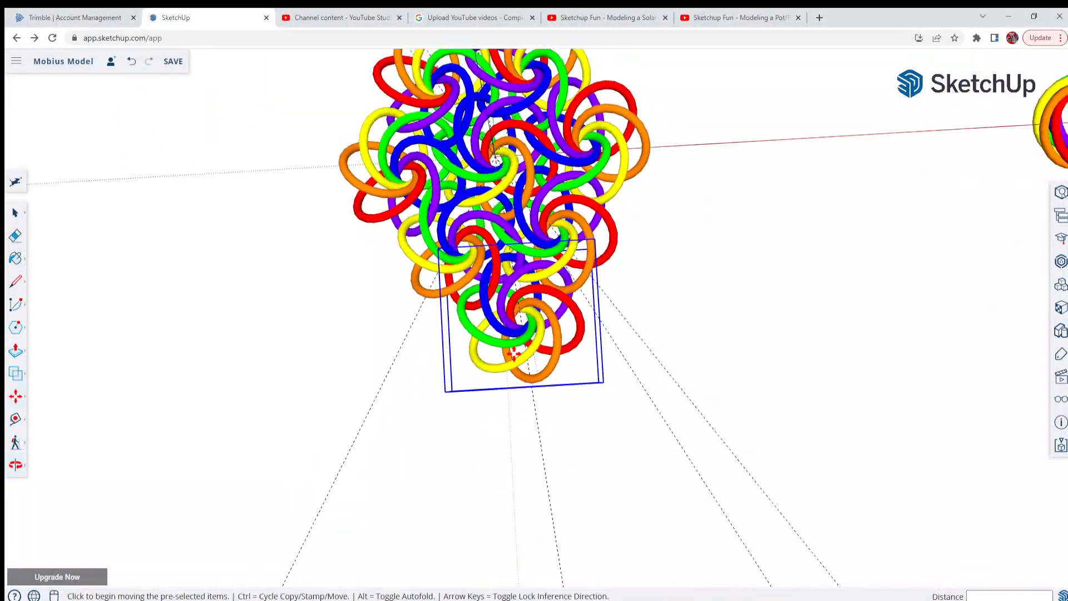
pyautogui.scroll(1, 515, 353)
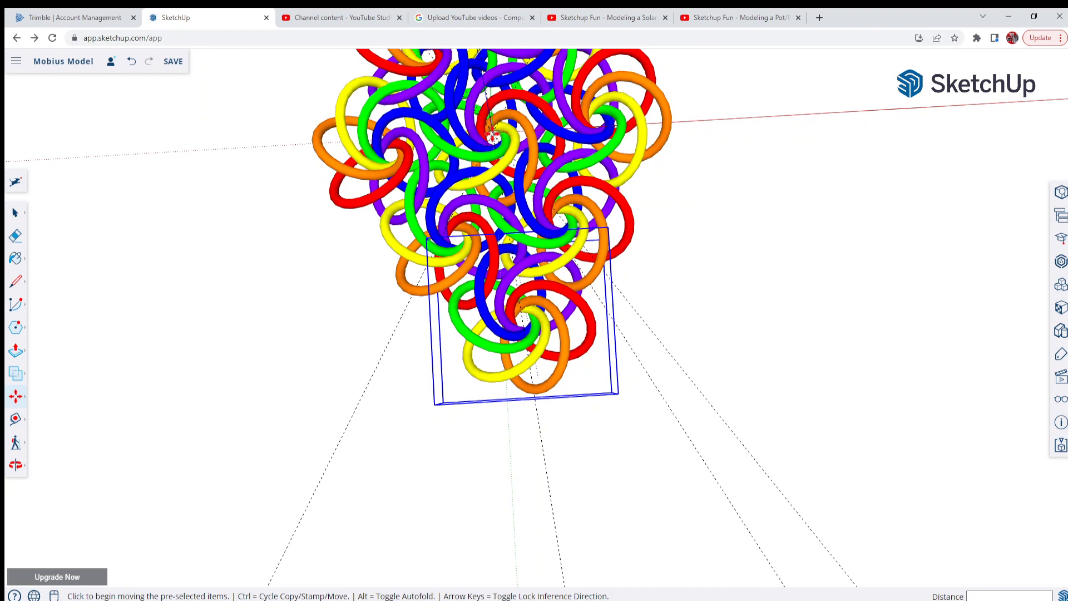
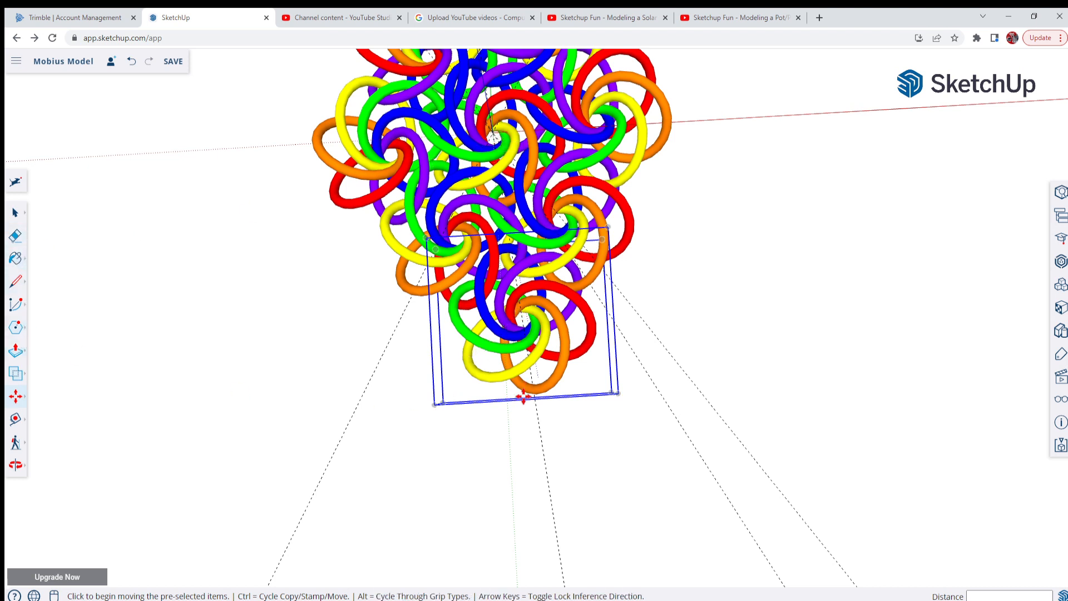
pyautogui.moveTo(37, 386)
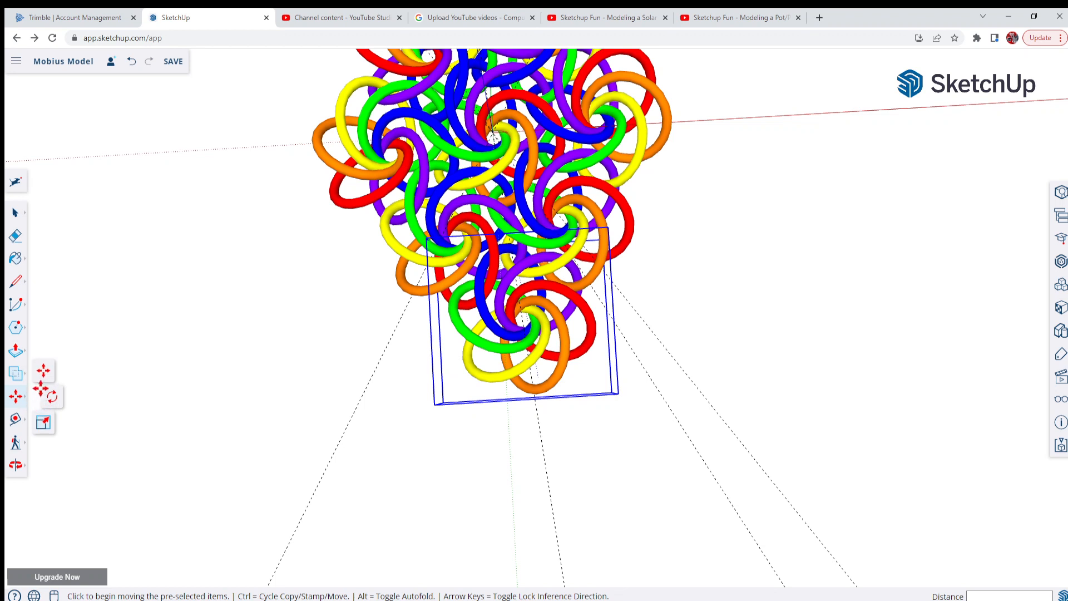
pyautogui.click(16, 213)
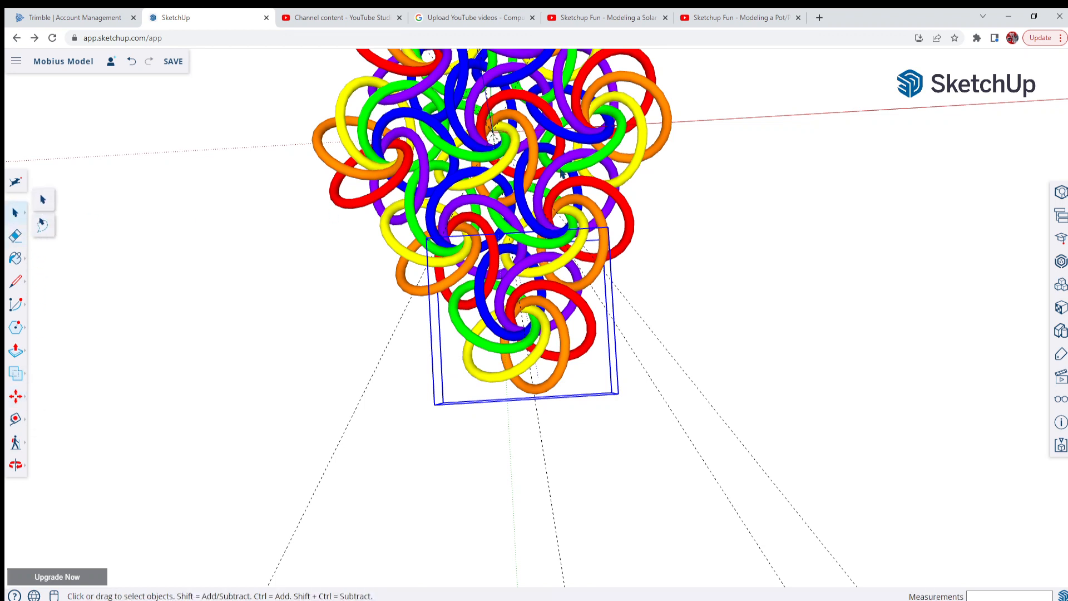
pyautogui.click(494, 146)
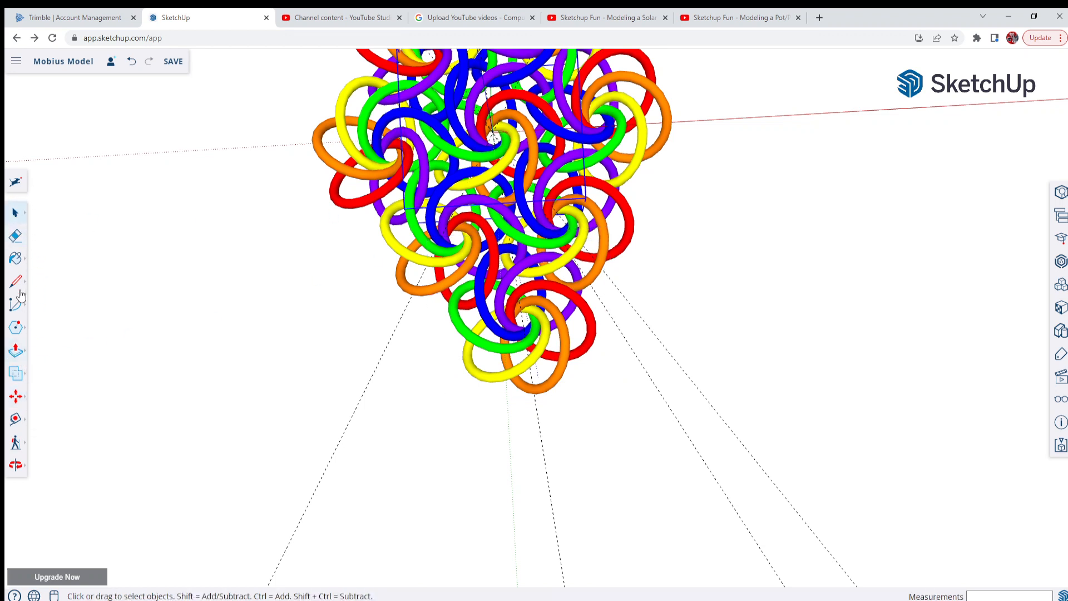
pyautogui.click(15, 397)
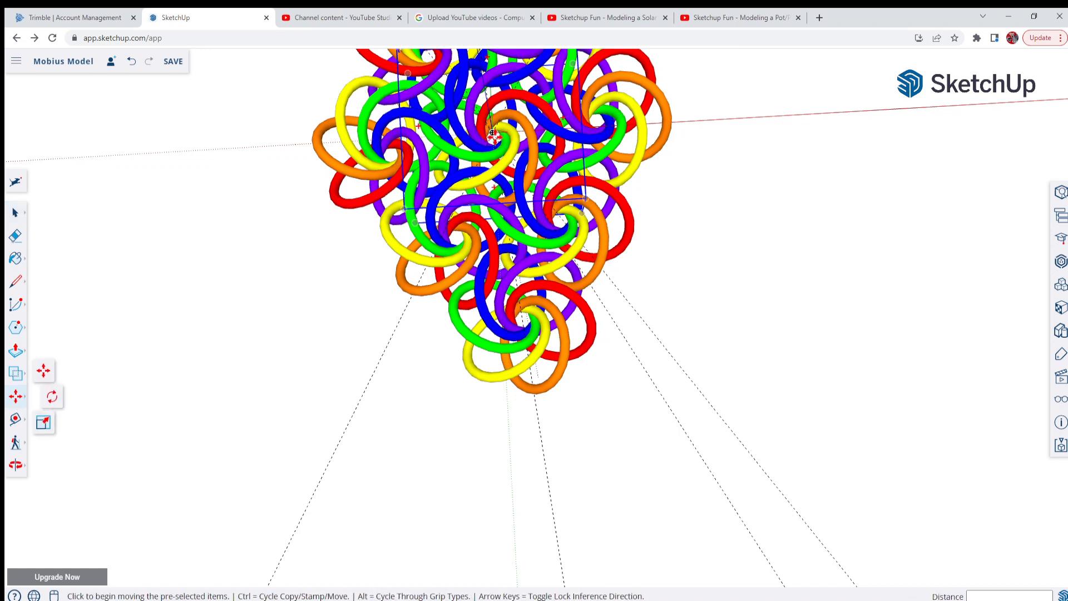
pyautogui.click(521, 322)
pyautogui.press('ctrl')
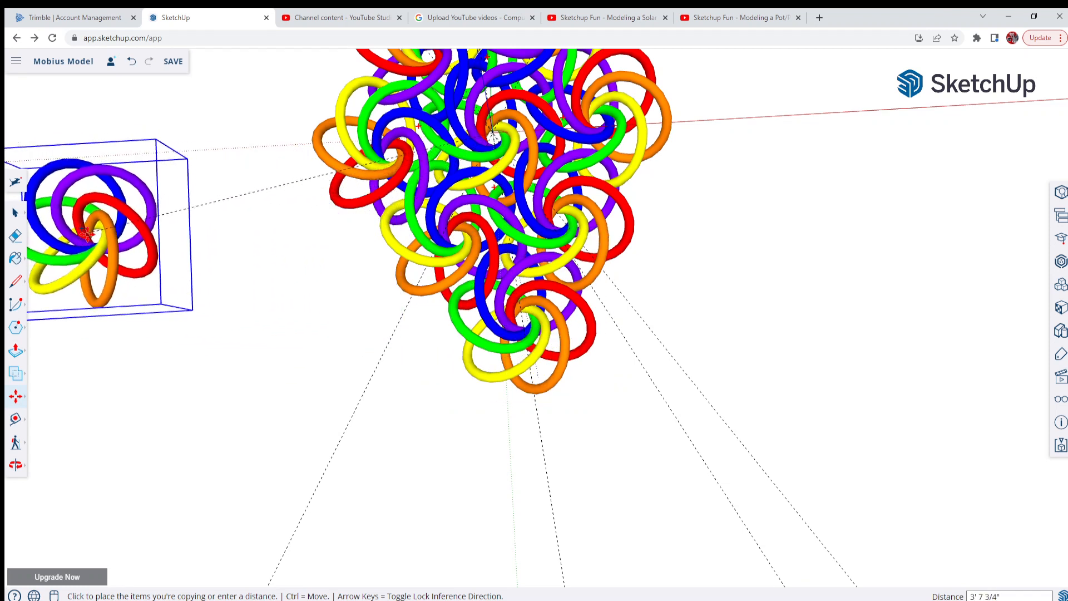
pyautogui.press('Escape')
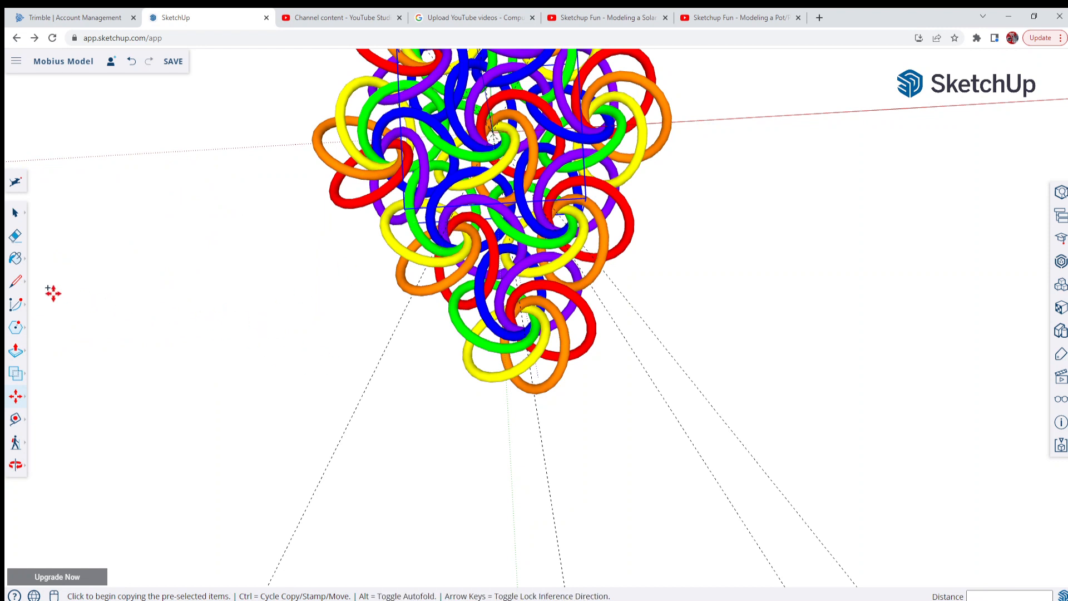
# Try to make a copy of the outer ring group rotated 60 degrees around the origin, and undo it
pyautogui.click(15, 214)
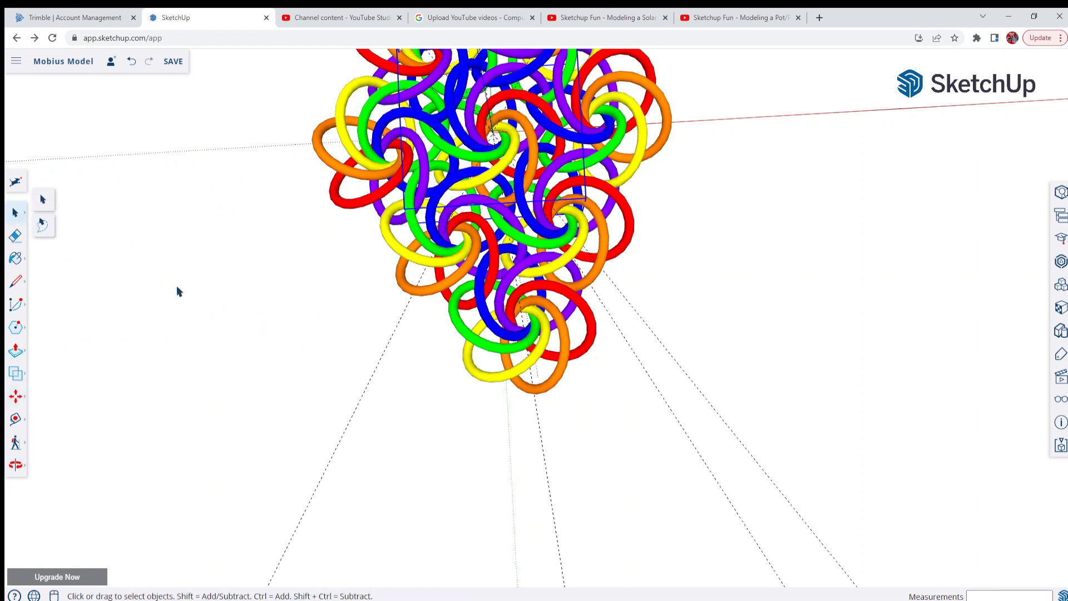
pyautogui.click(516, 342)
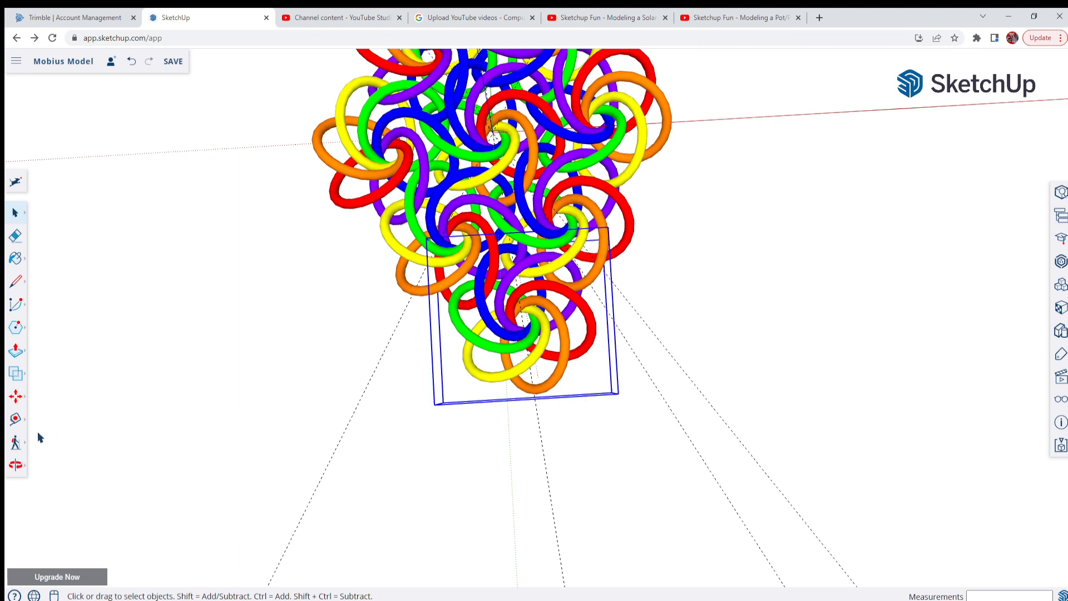
pyautogui.click(17, 404)
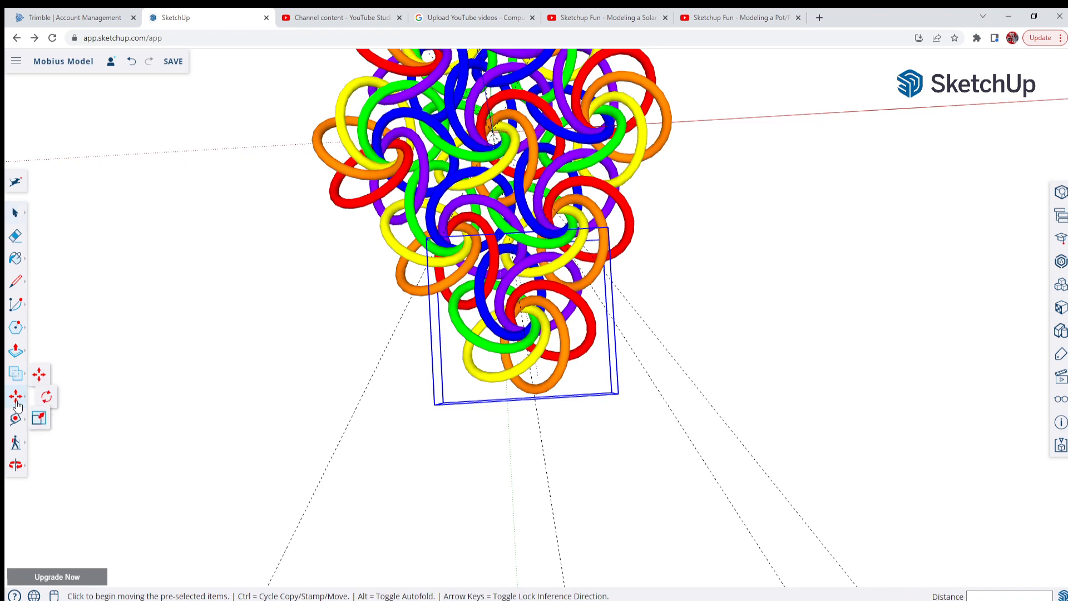
pyautogui.click(52, 398)
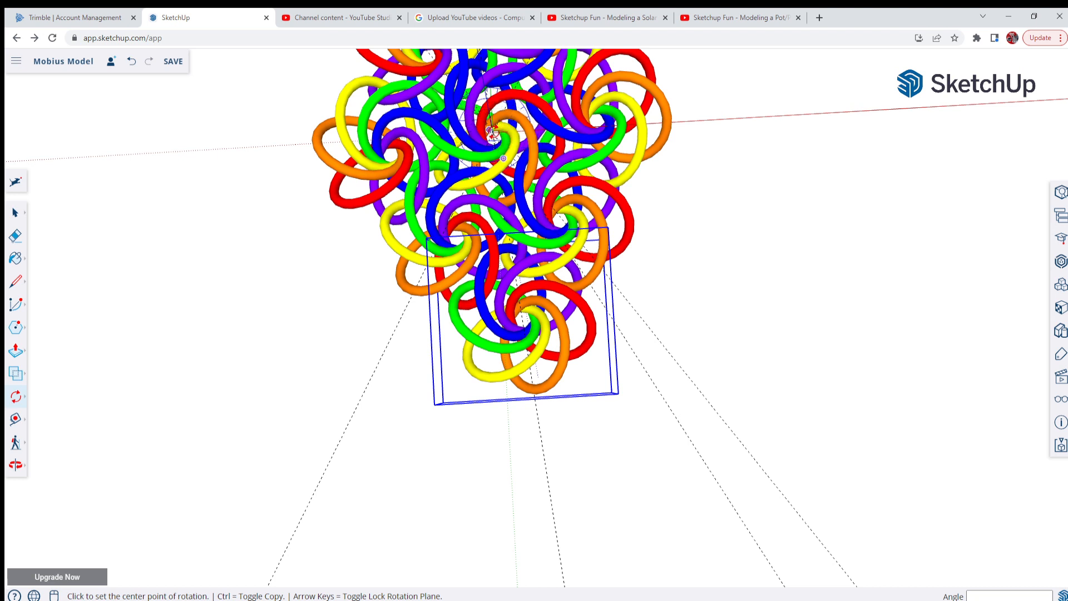
pyautogui.click(491, 132)
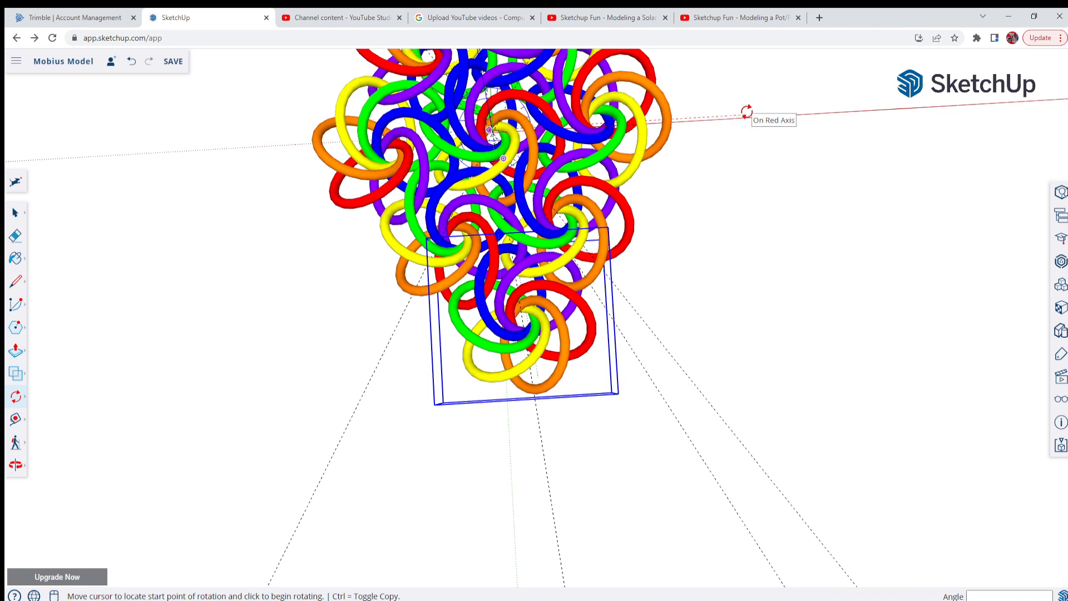
pyautogui.click(746, 111)
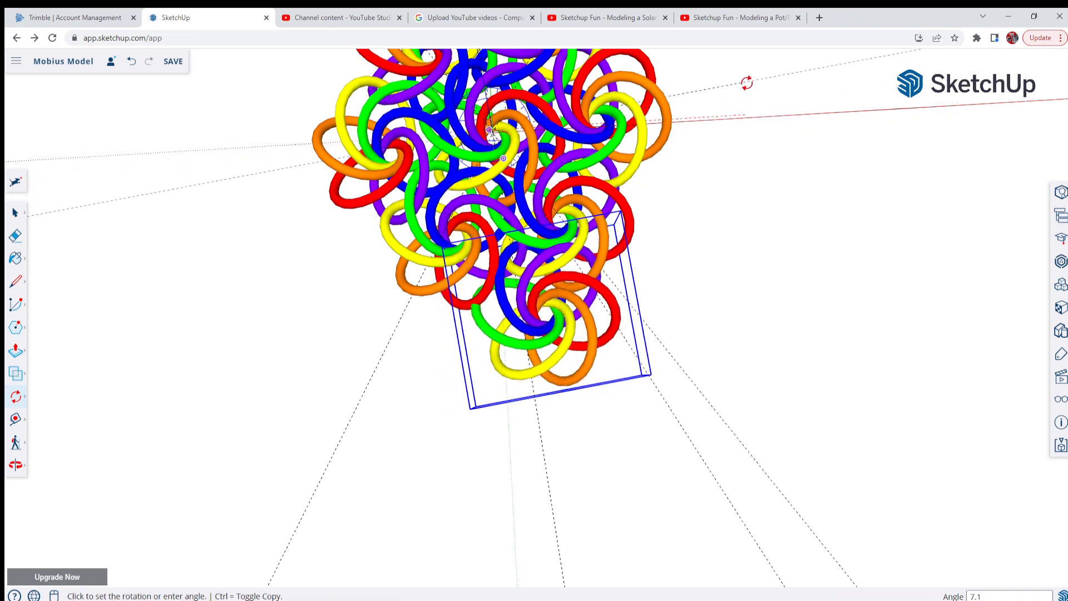
pyautogui.press('ctrl')
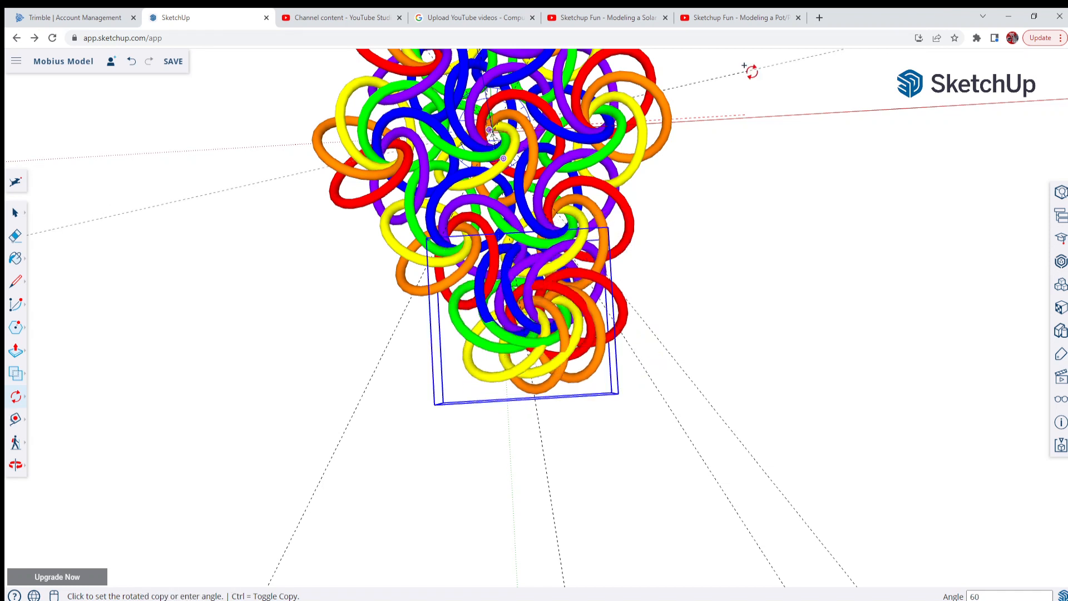
pyautogui.press('Return')
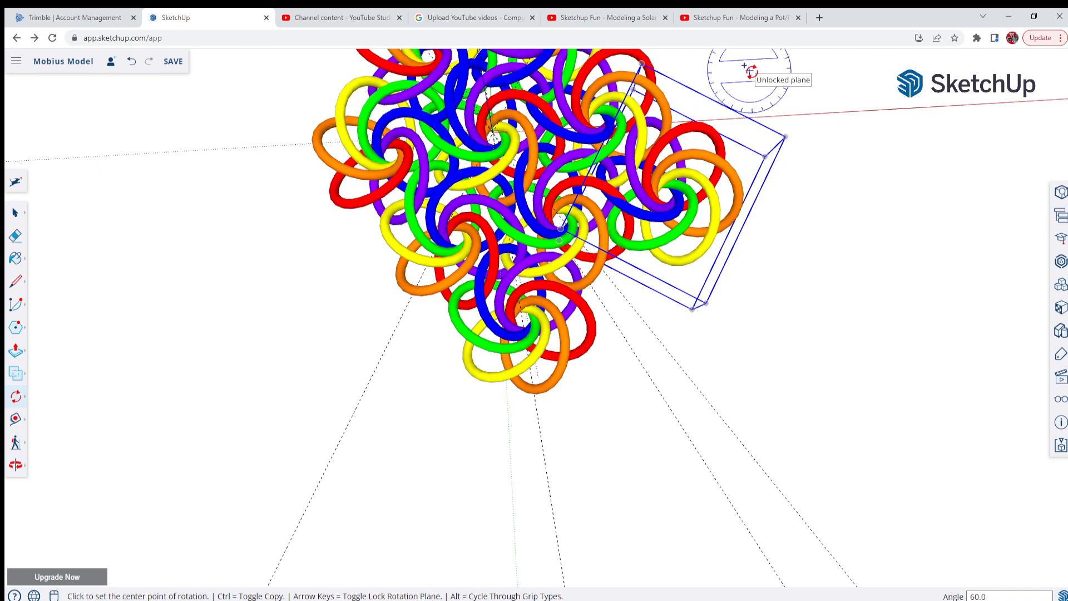
pyautogui.press('Escape')
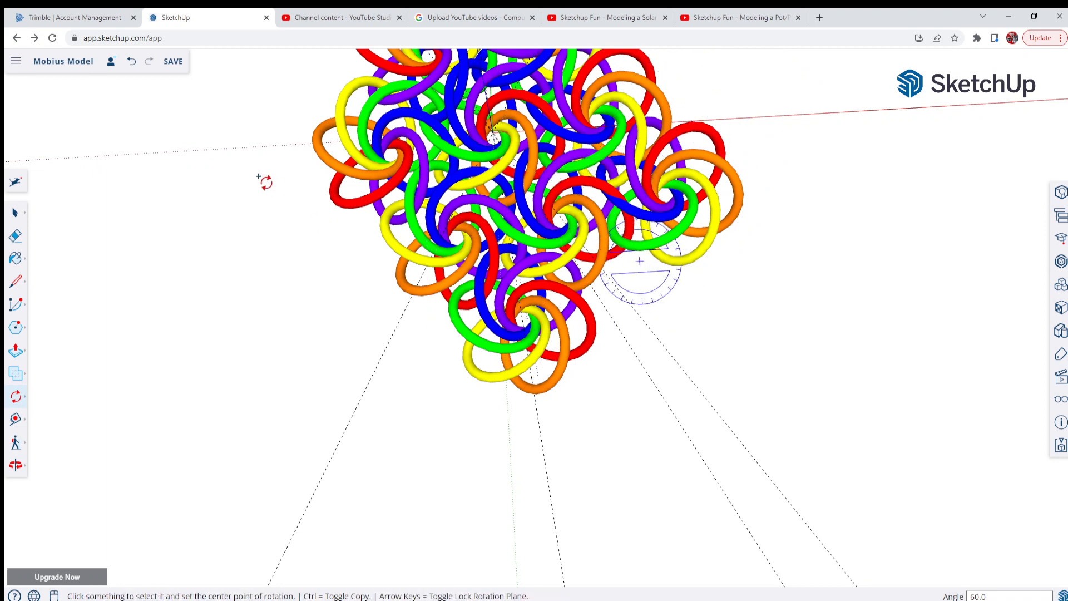
pyautogui.click(131, 65)
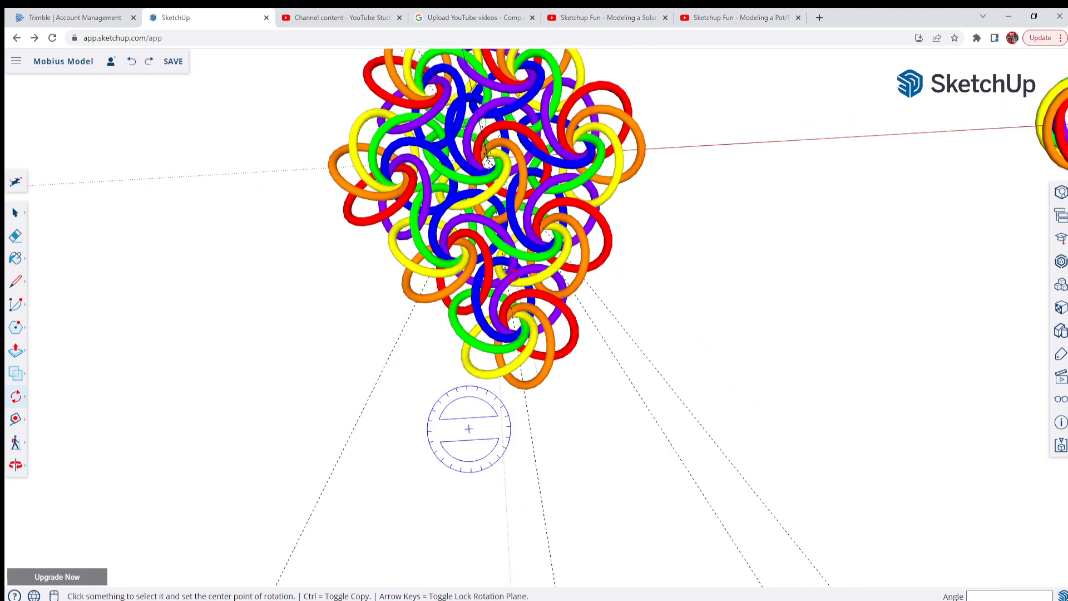
# Array the outer ring group around the origin with five rotated copies at 60-degree intervals
pyautogui.moveTo(469, 429); pyautogui.dragTo(506, 253, button='middle')
pyautogui.scroll(3, 390, 345)
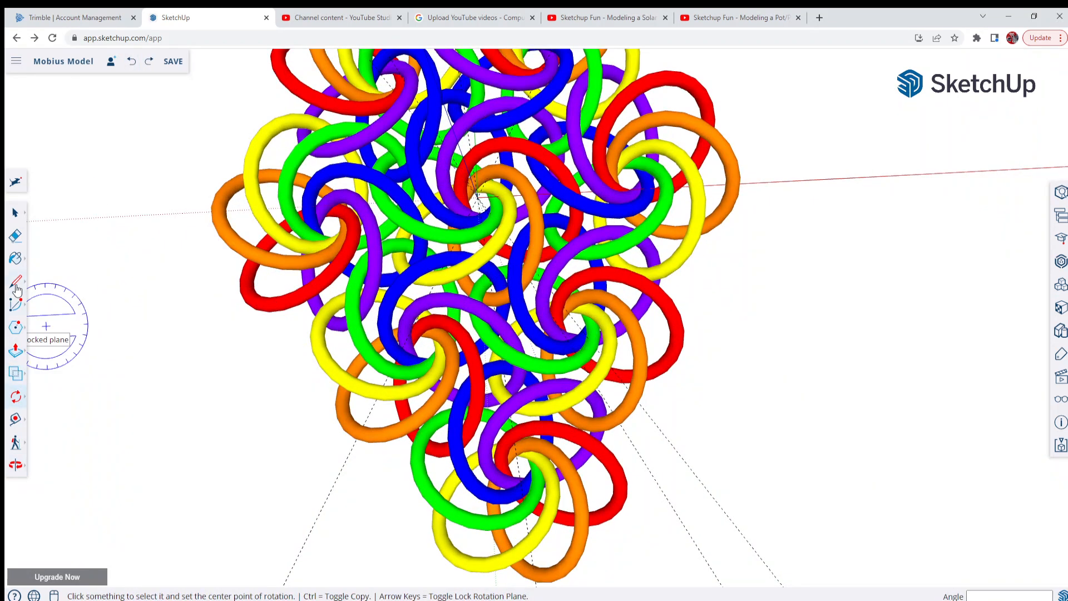
pyautogui.click(16, 214)
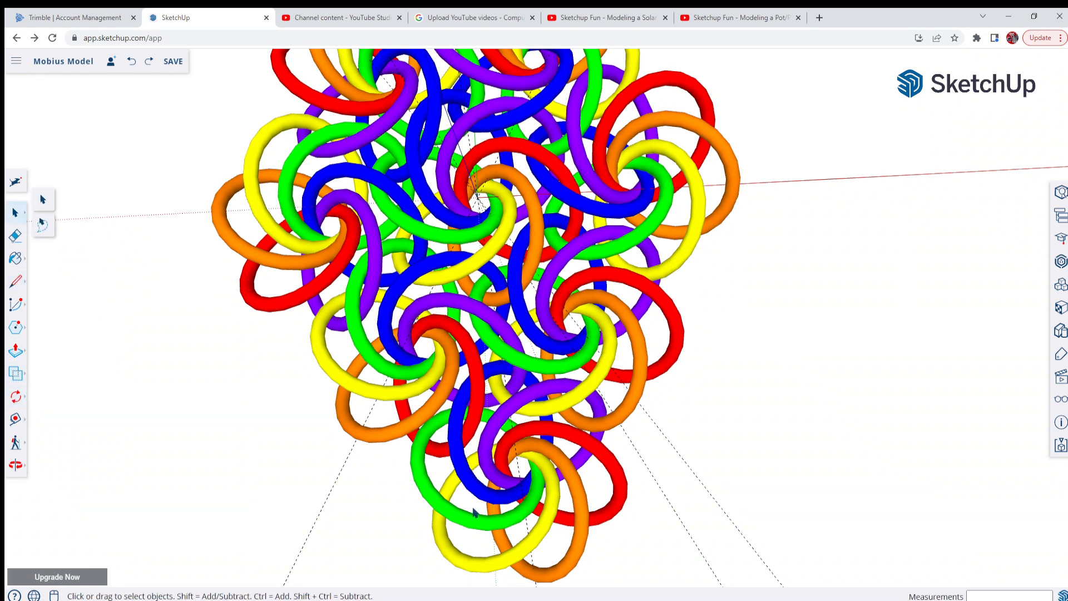
pyautogui.click(507, 530)
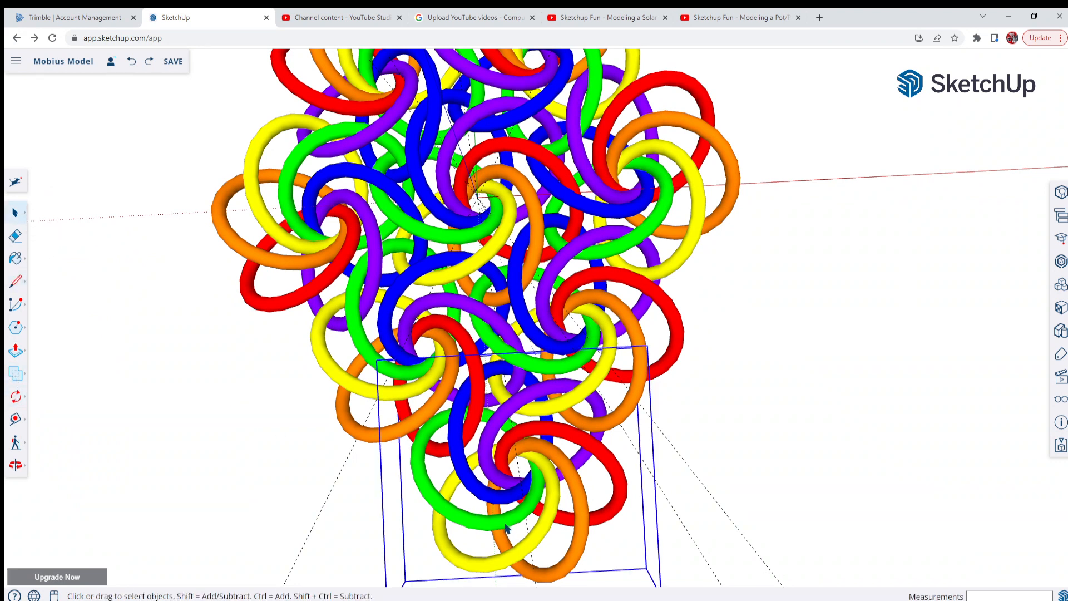
pyautogui.click(16, 398)
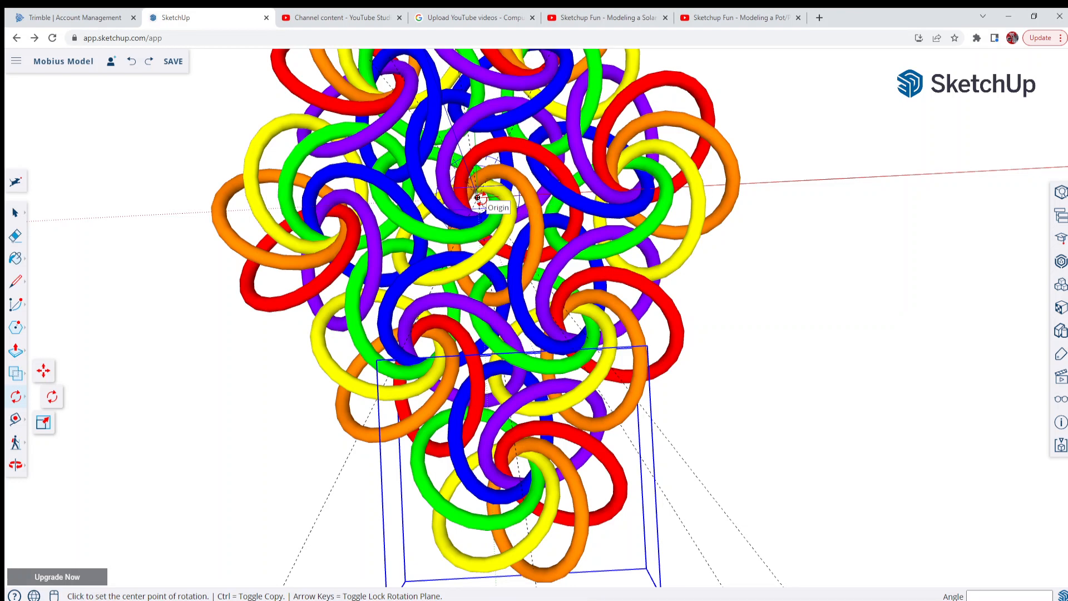
pyautogui.click(477, 197)
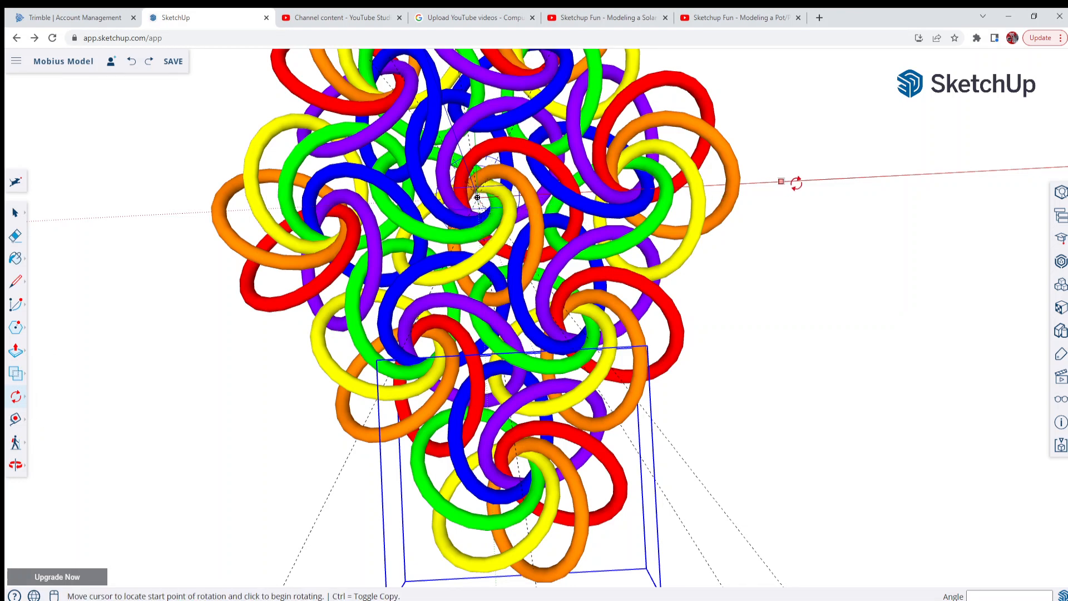
pyautogui.click(795, 181)
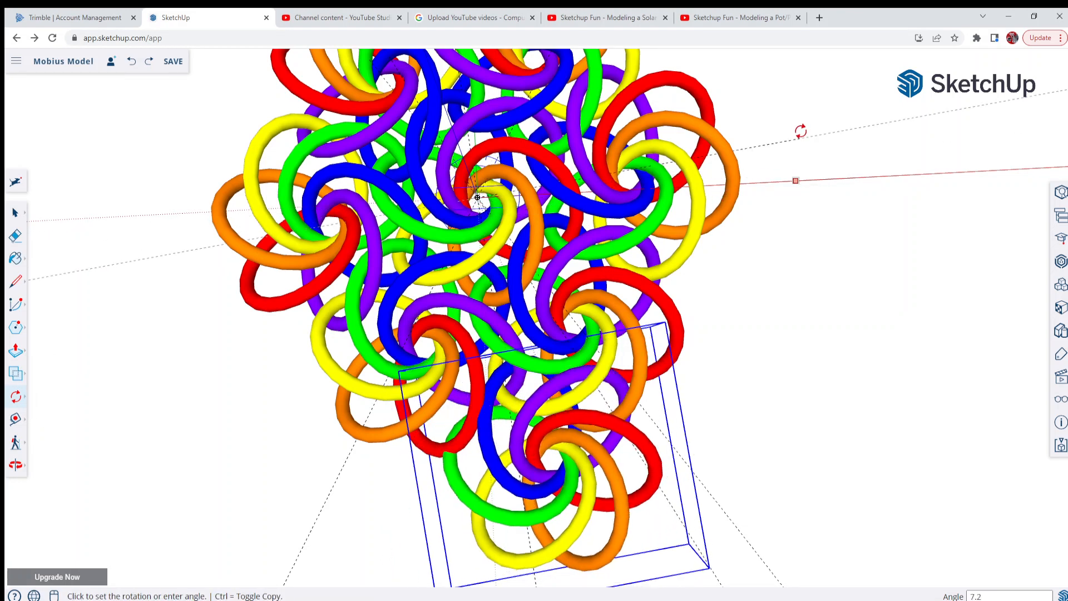
pyautogui.press('ctrl')
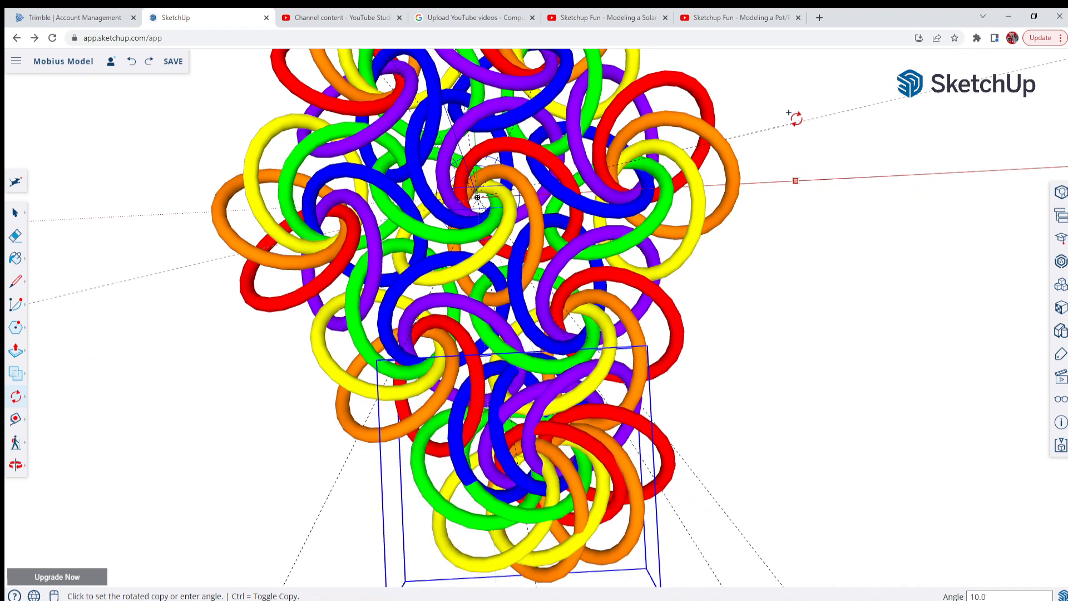
pyautogui.write('60')
pyautogui.press('Return')
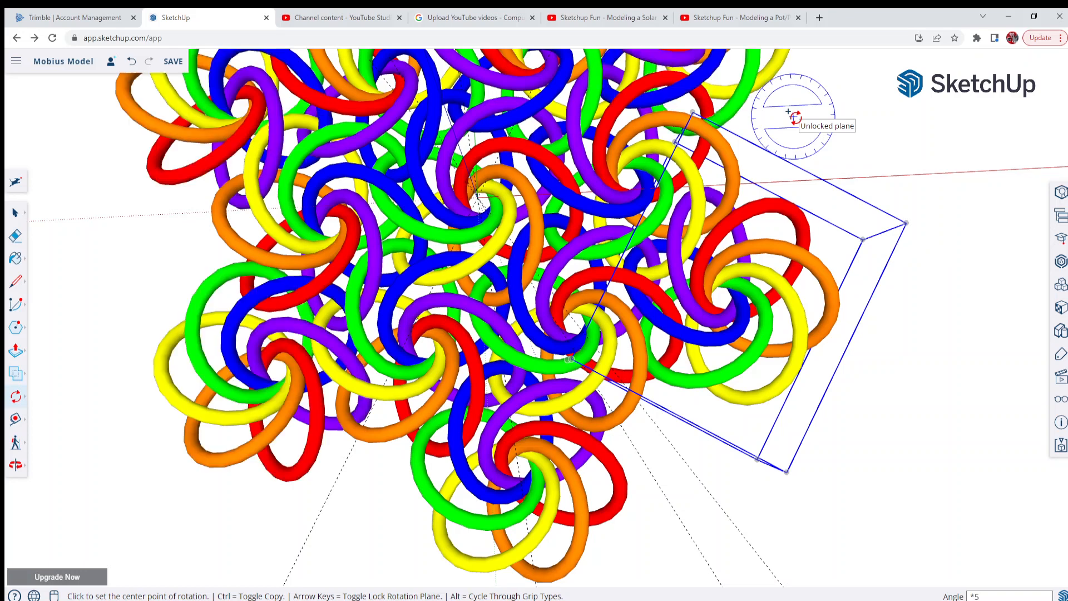
# Copy the central ring group from the origin a distance of 1'10 along the guide angled farthest towards the positive red axis
pyautogui.scroll(-5, 577, 364)
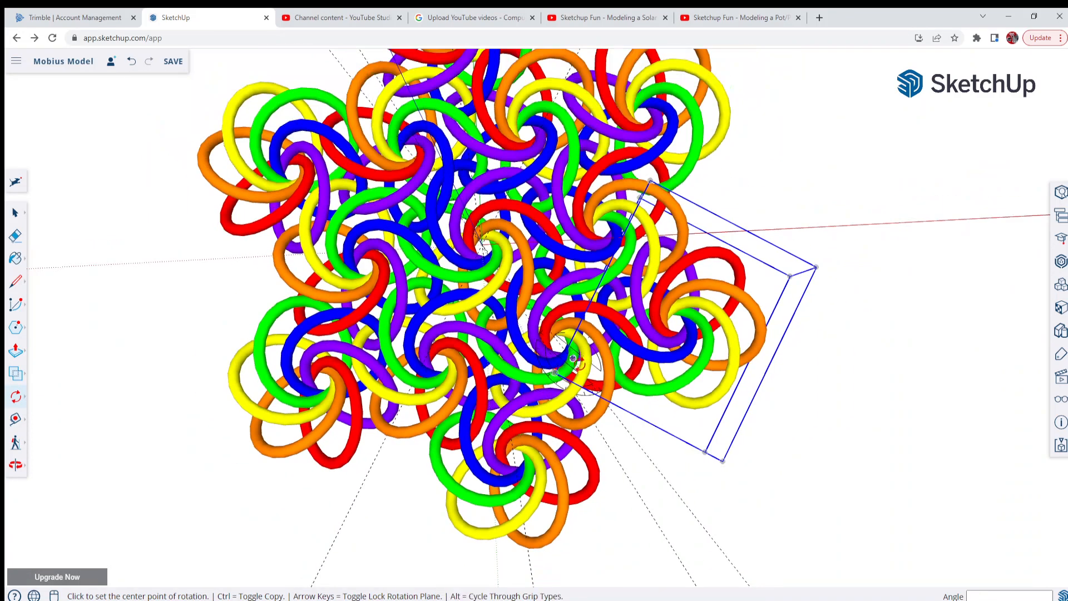
pyautogui.scroll(-2, 577, 364)
pyautogui.moveTo(581, 365); pyautogui.dragTo(554, 369, button='middle')
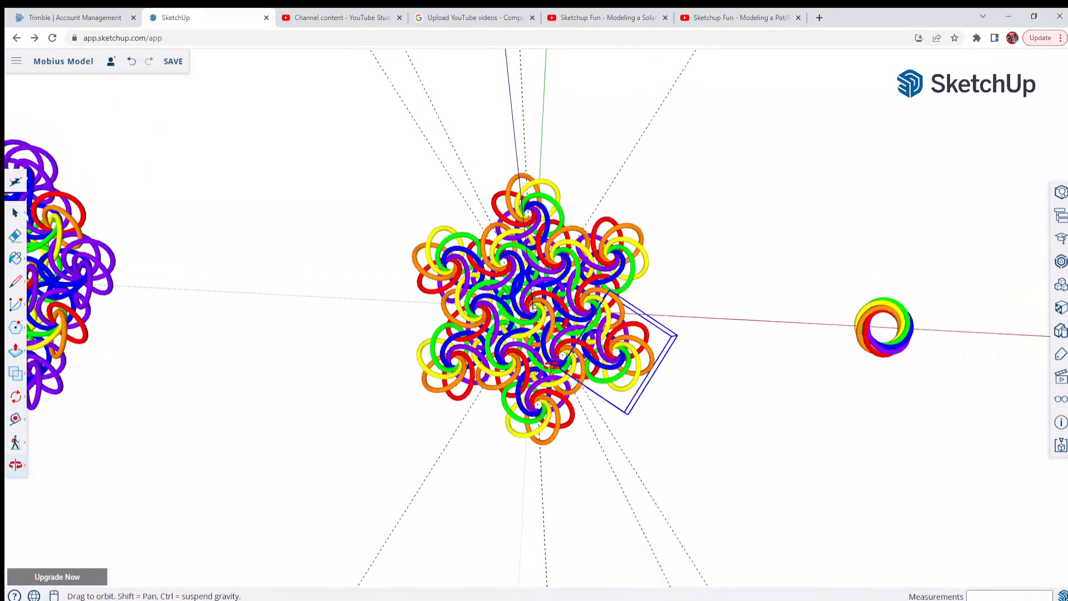
pyautogui.press('q')
pyautogui.scroll(3, 586, 398)
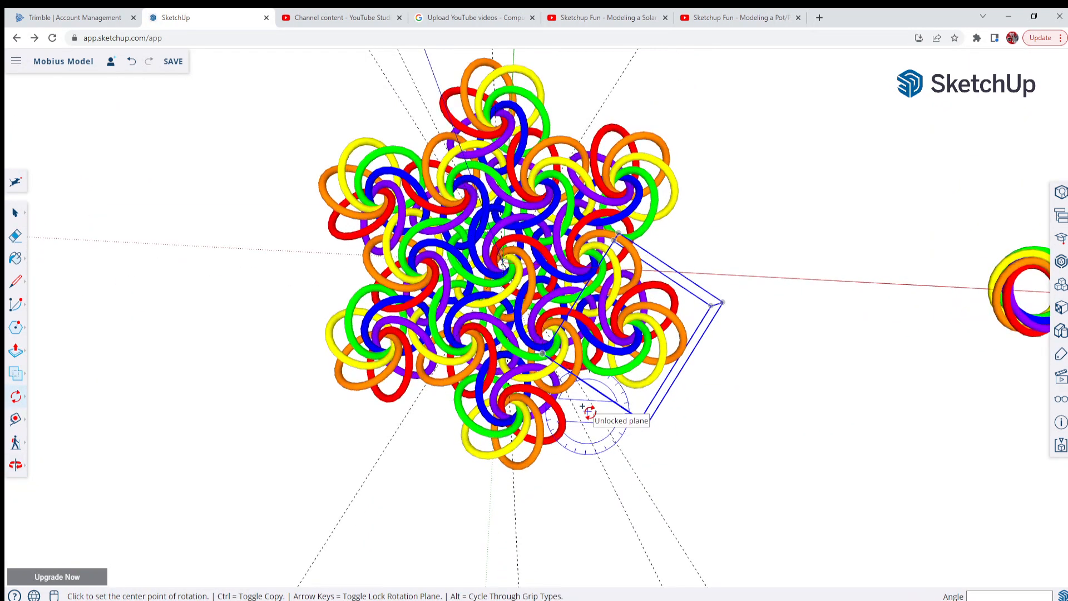
pyautogui.scroll(2, 588, 411)
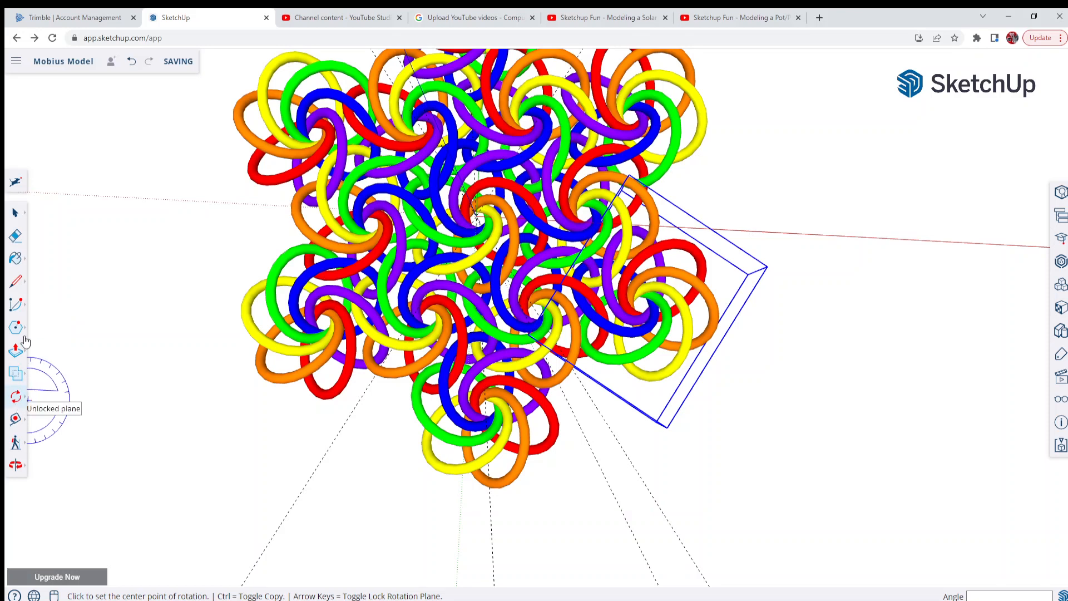
pyautogui.click(16, 213)
pyautogui.click(493, 237)
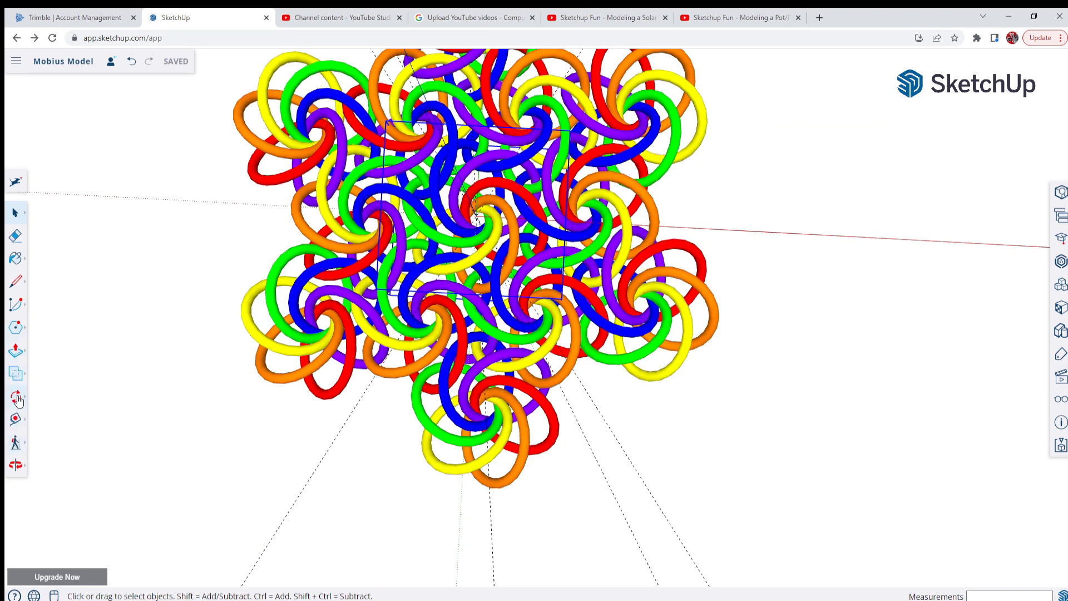
pyautogui.click(17, 400)
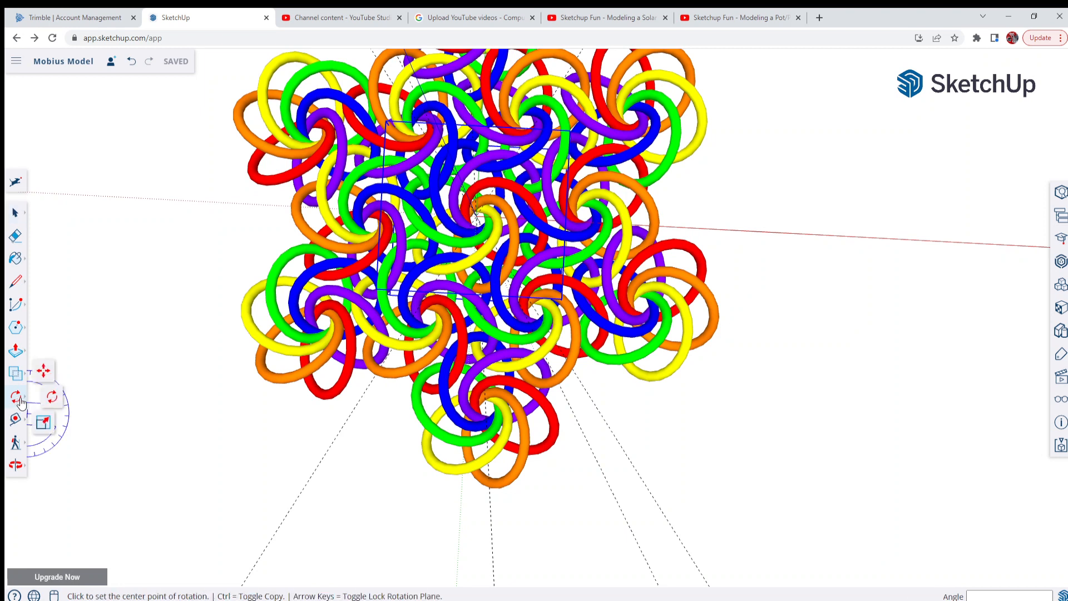
pyautogui.press('m')
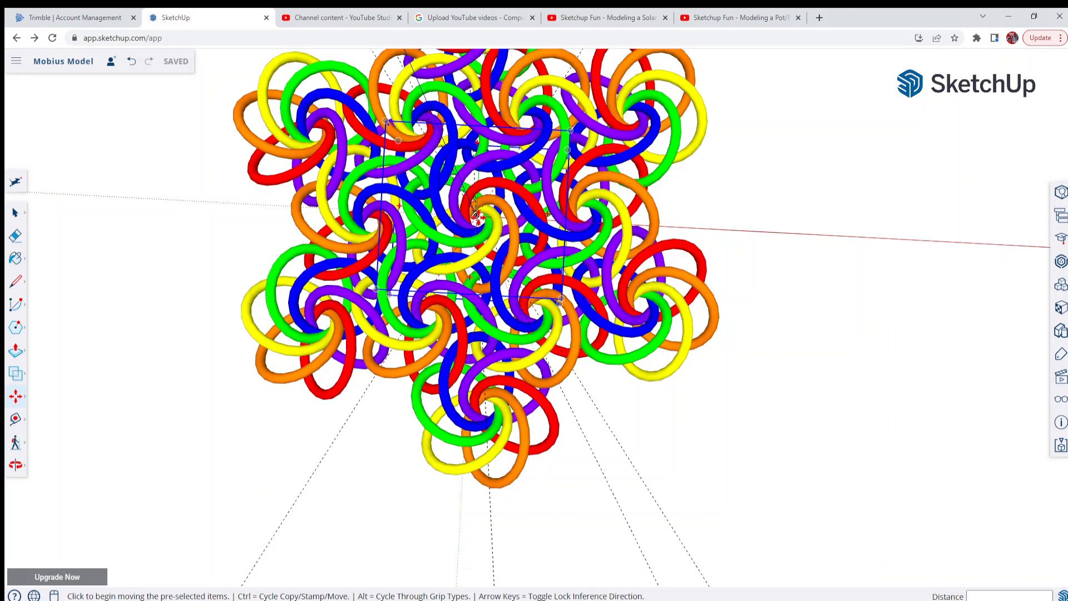
pyautogui.scroll(1, 476, 217)
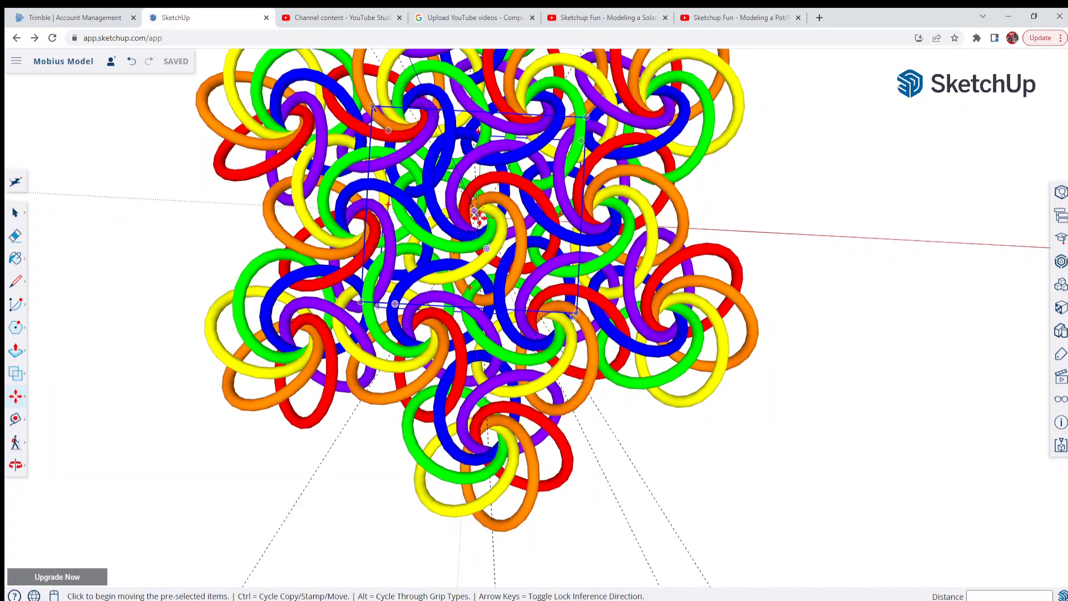
pyautogui.click(477, 221)
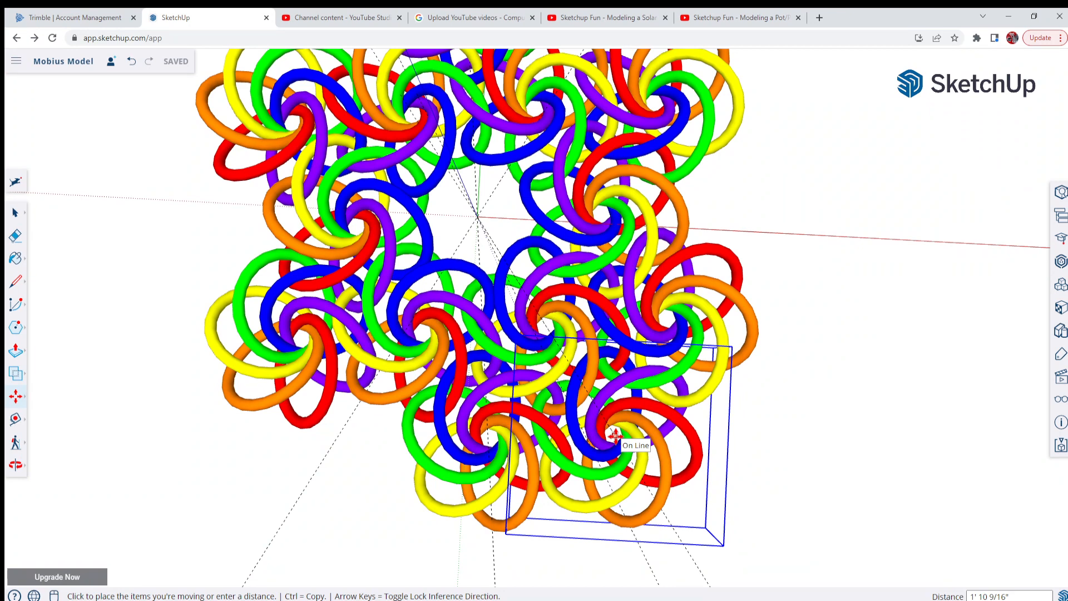
pyautogui.press('ctrl')
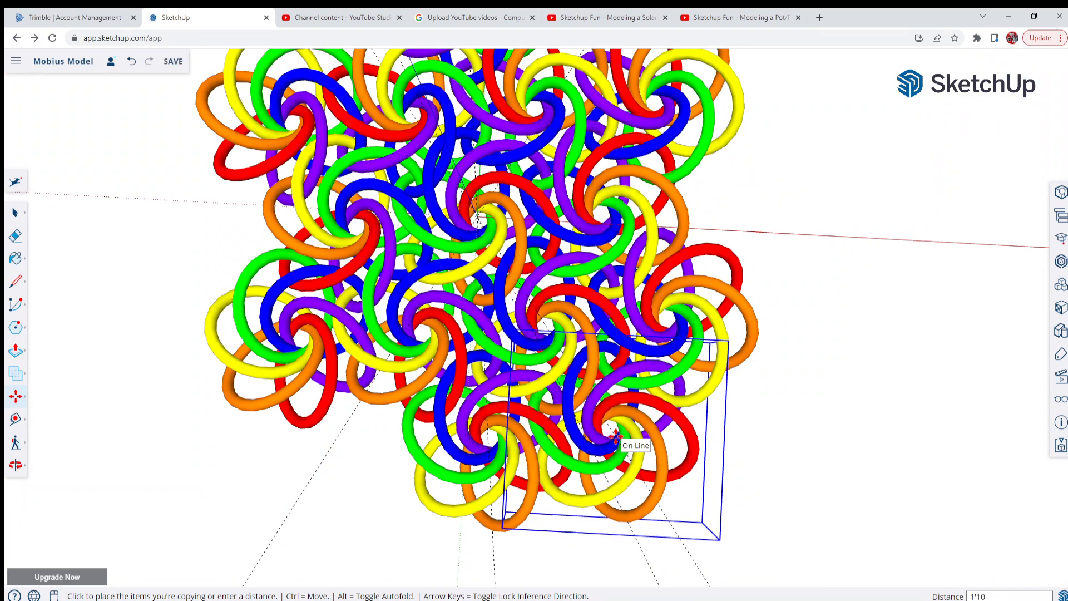
pyautogui.click(601, 525)
pyautogui.scroll(4, 548, 459)
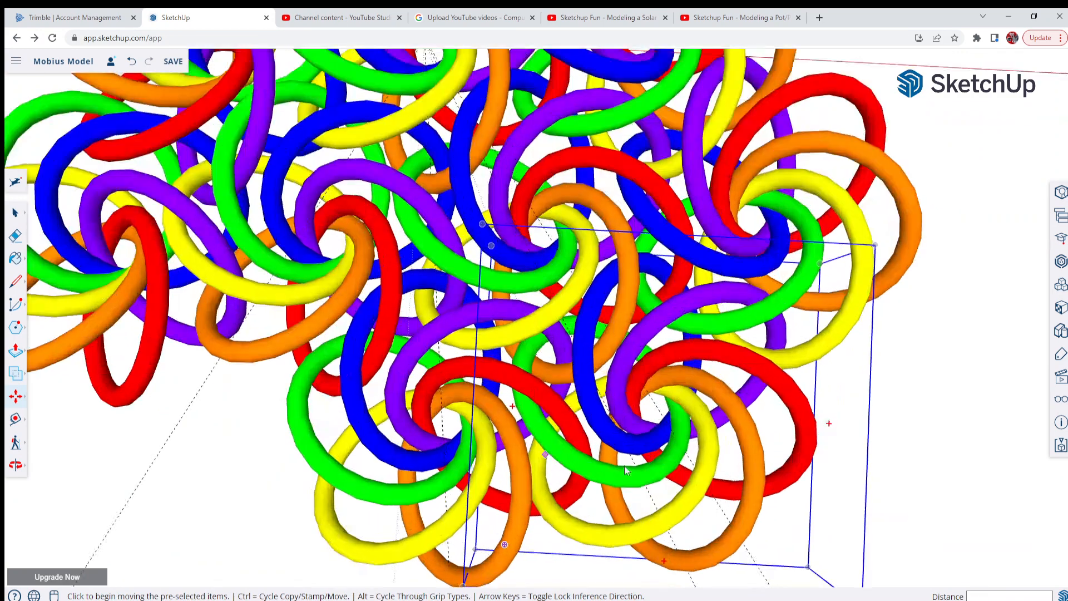
# Move the newly copied outer ring group 0.5" farther outward along its guide line
pyautogui.moveTo(626, 469); pyautogui.dragTo(453, 418, button='middle')
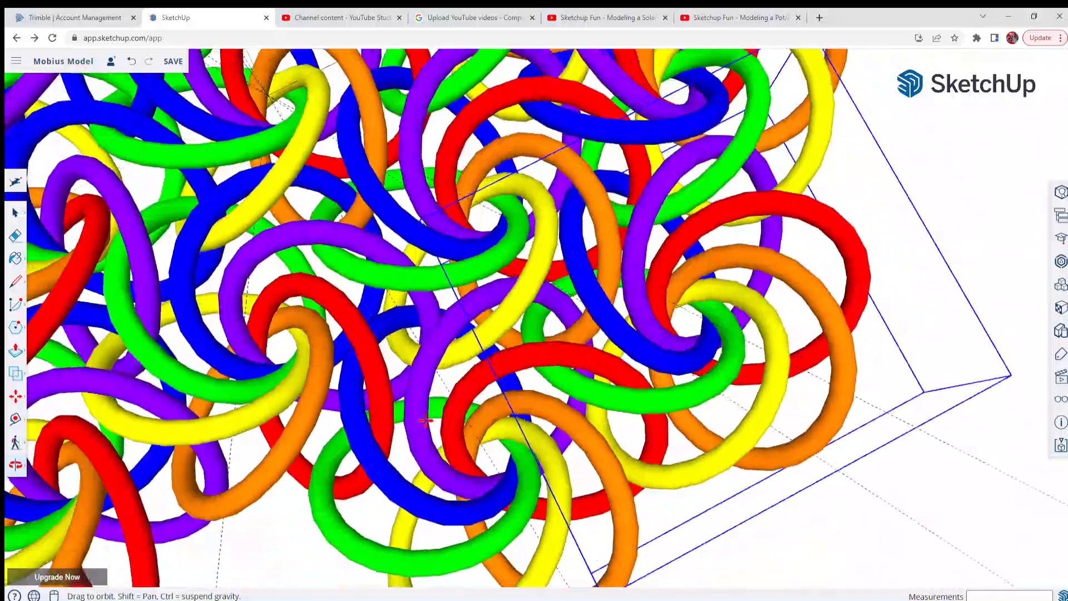
pyautogui.scroll(-6, 453, 418)
pyautogui.scroll(4, 517, 399)
pyautogui.scroll(5, 517, 397)
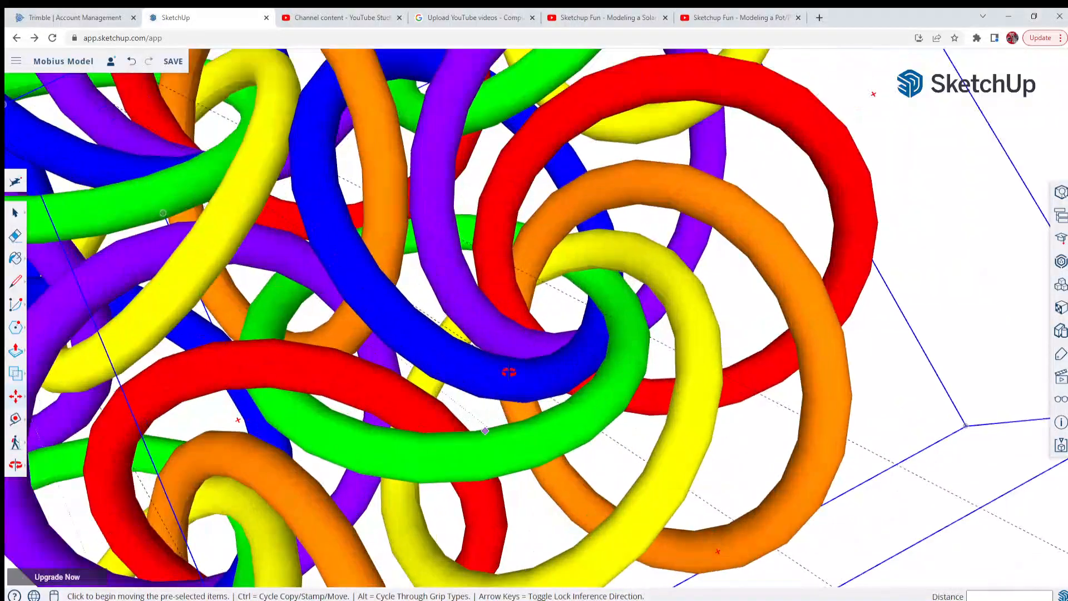
pyautogui.moveTo(502, 371); pyautogui.dragTo(286, 410, button='middle')
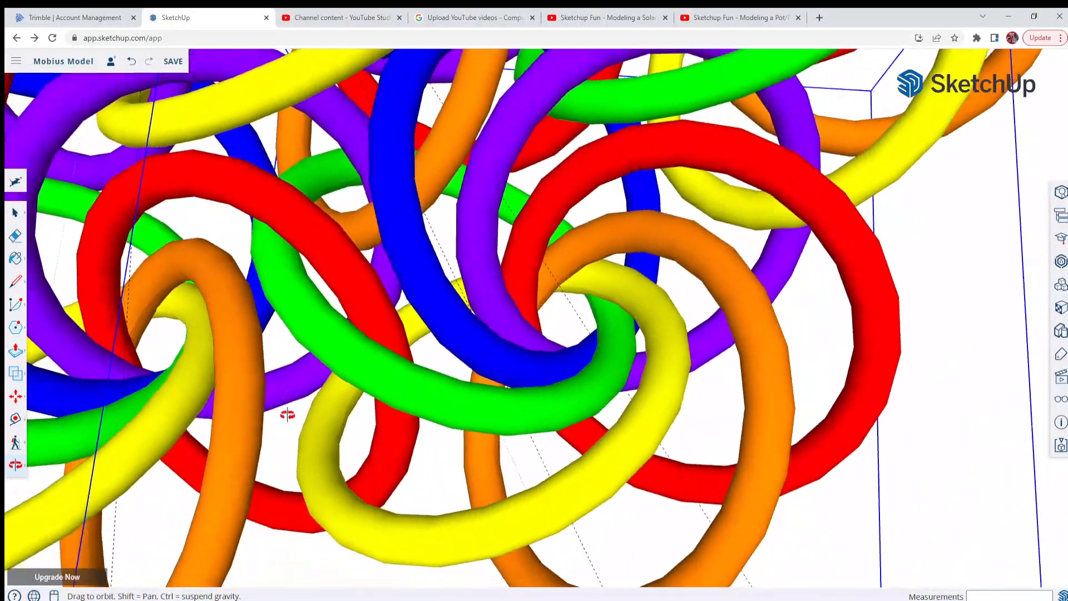
pyautogui.scroll(-5, 505, 365)
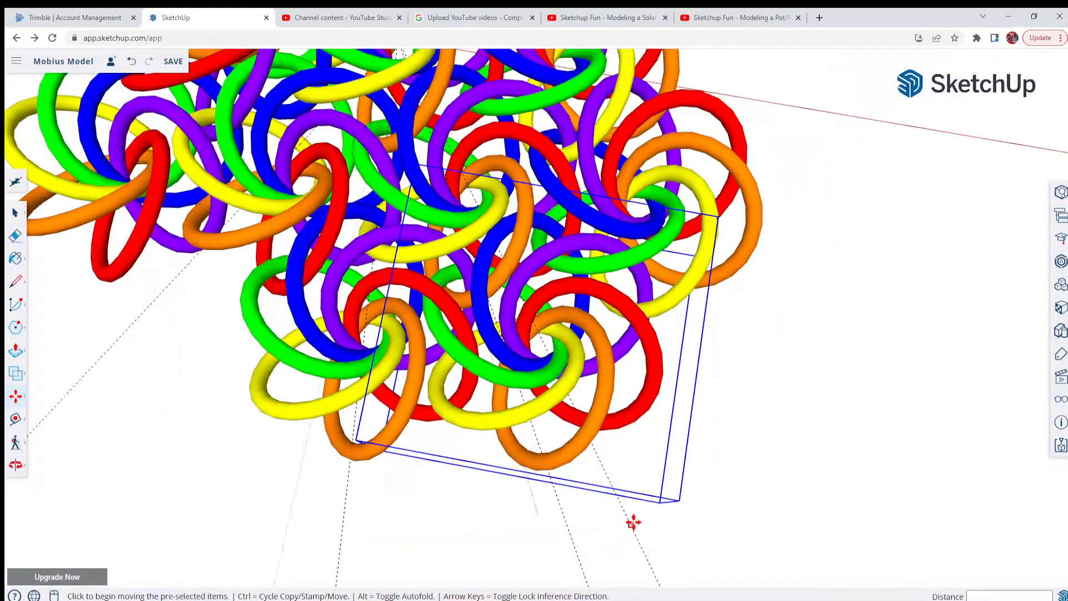
pyautogui.click(630, 524)
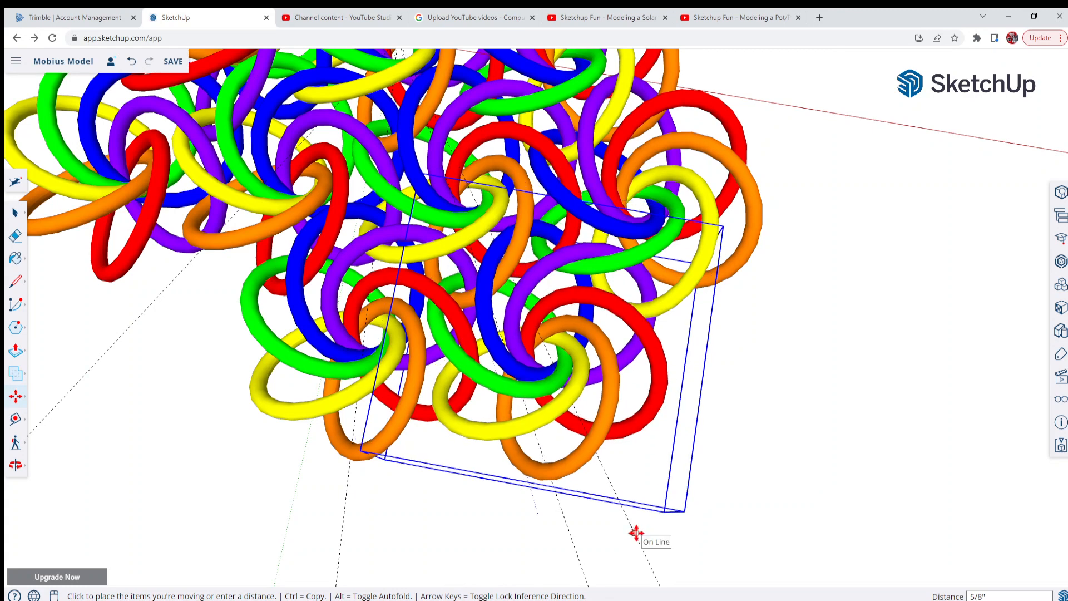
pyautogui.press('Return')
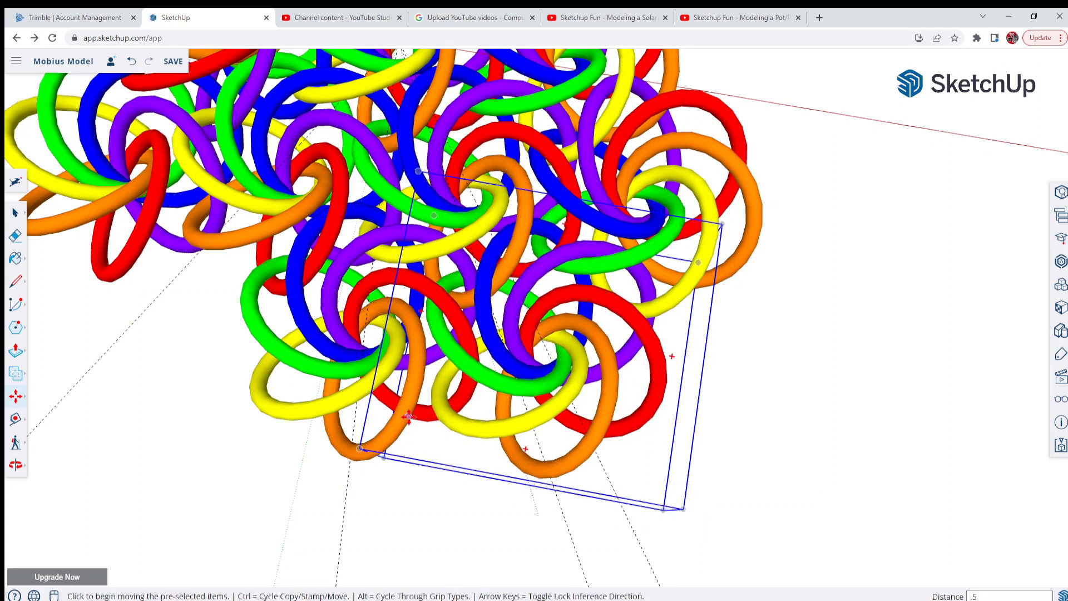
# Array the adjusted outer ring group around the origin with five rotated copies at 60-degree intervals
pyautogui.moveTo(670, 358); pyautogui.dragTo(579, 434, button='middle')
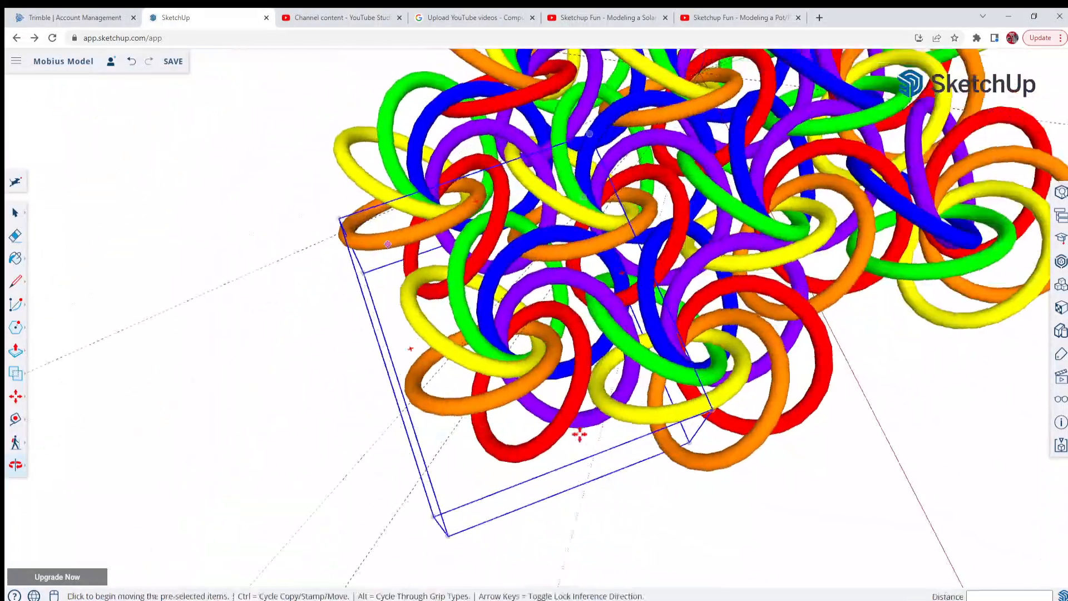
pyautogui.scroll(4, 679, 389)
pyautogui.moveTo(679, 389); pyautogui.dragTo(901, 303, button='middle')
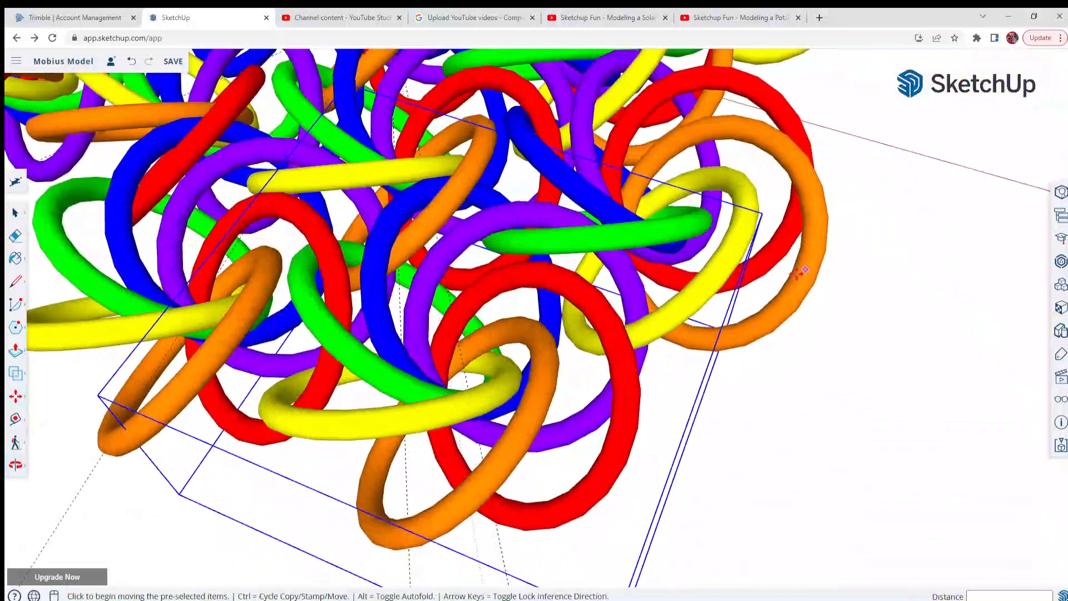
pyautogui.scroll(-4, 798, 273)
pyautogui.moveTo(778, 284); pyautogui.dragTo(525, 375, button='middle')
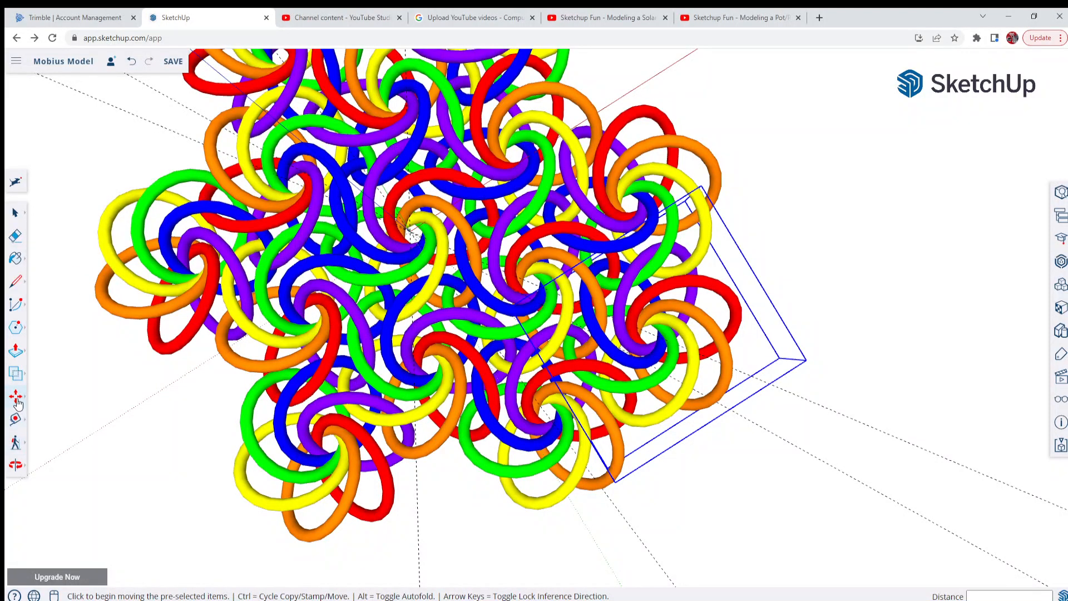
pyautogui.moveTo(19, 403)
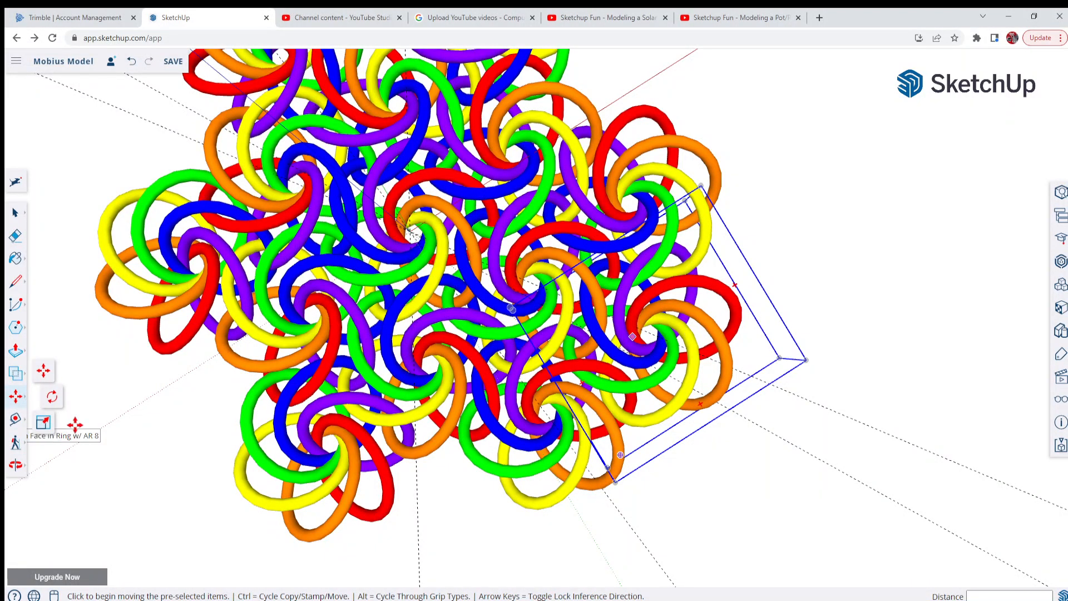
pyautogui.click(52, 396)
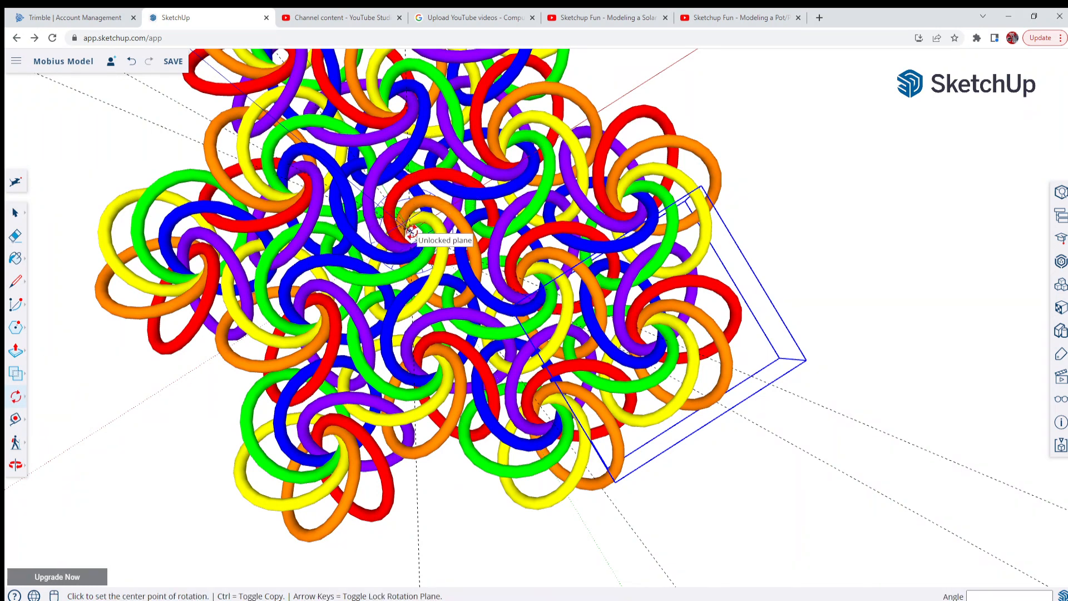
pyautogui.scroll(5, 411, 232)
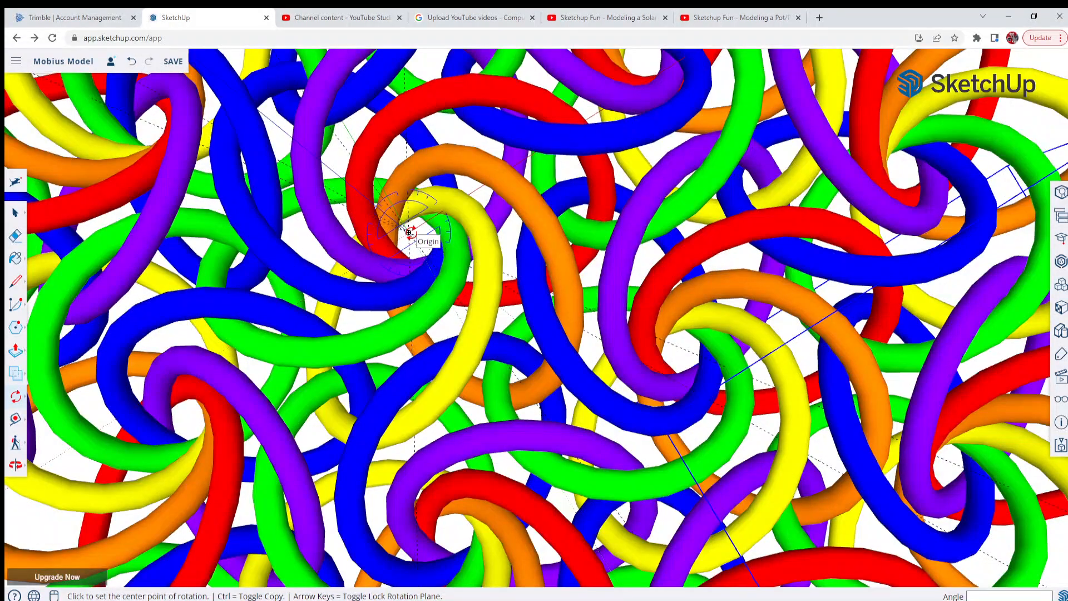
pyautogui.click(408, 232)
pyautogui.scroll(-10, 411, 230)
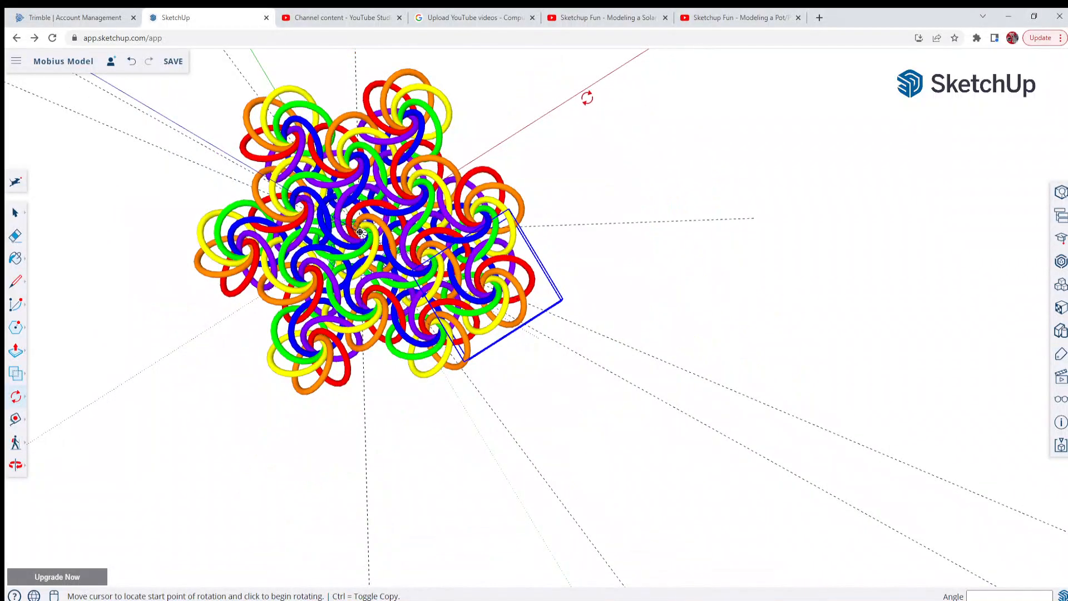
pyautogui.click(569, 94)
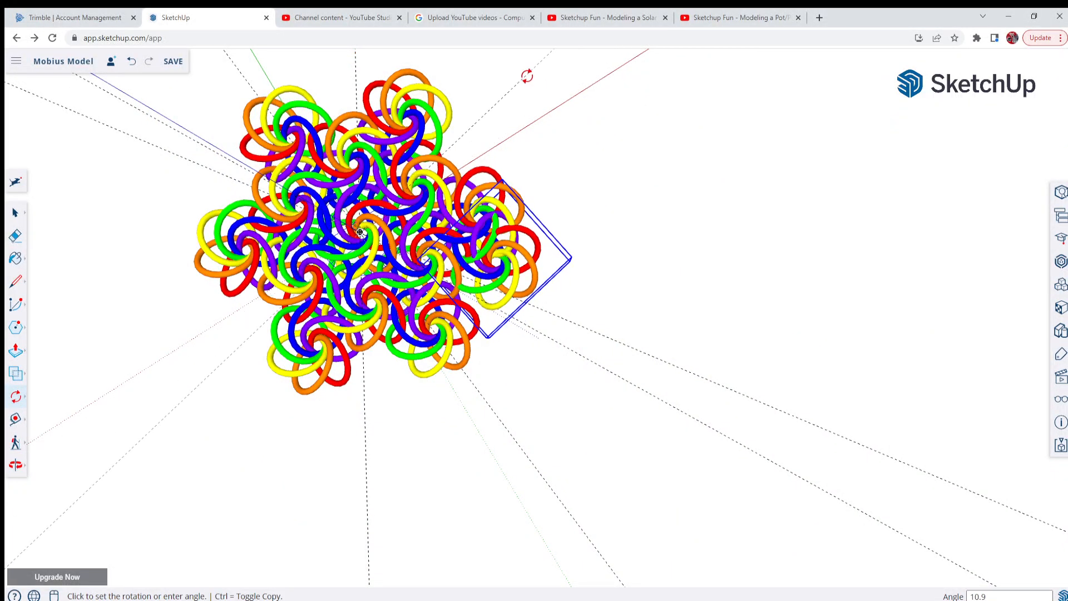
pyautogui.press('ctrl')
pyautogui.write('6')
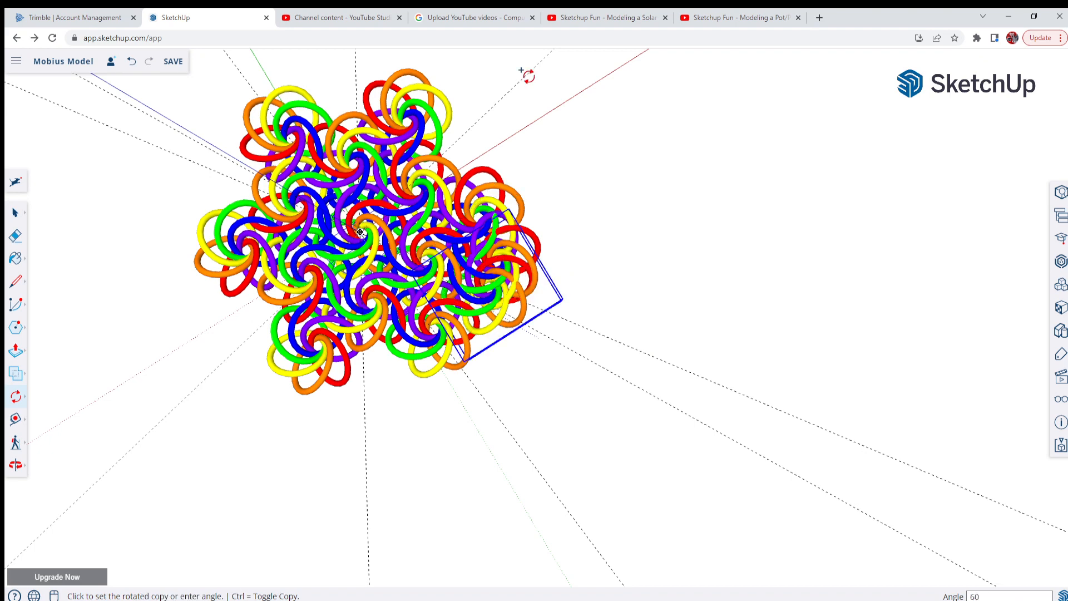
pyautogui.write('0')
pyautogui.press('Return')
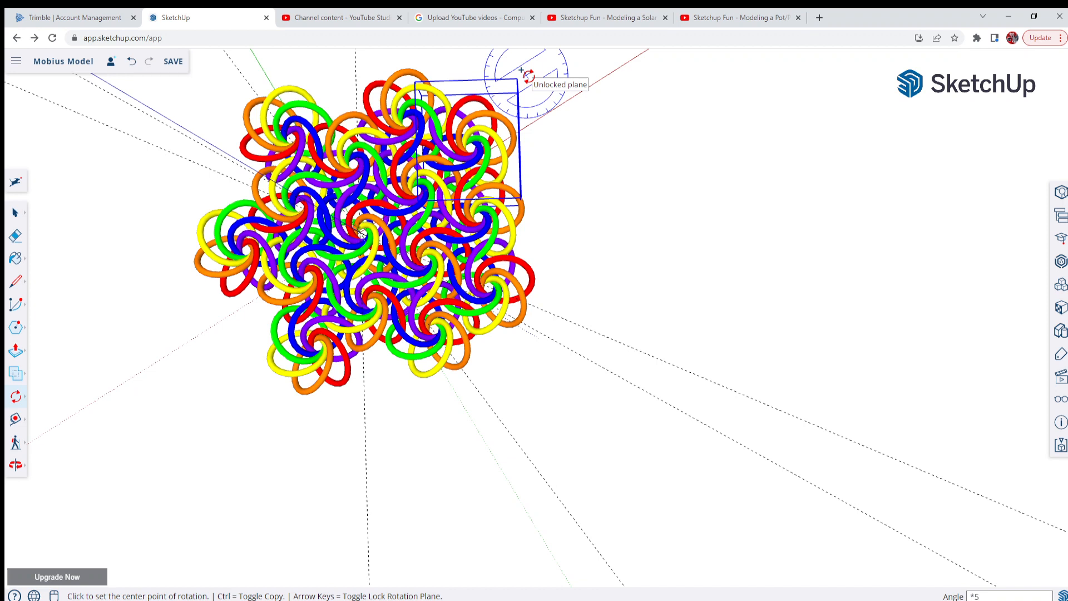
pyautogui.press('Return')
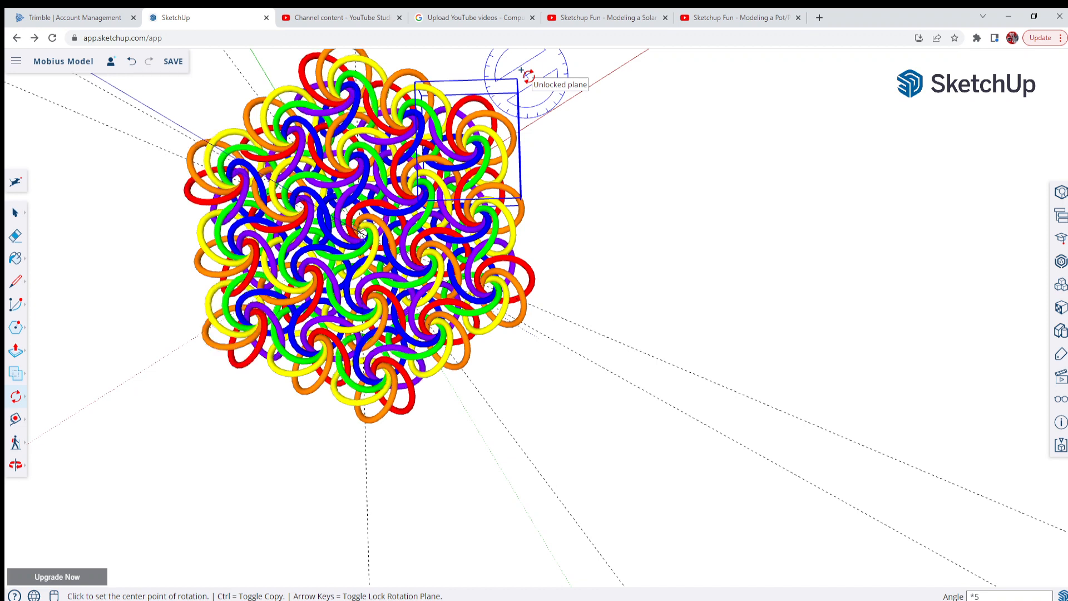
# Clear the selection and examine the complete hexagonal ring pattern from several angles and distances
pyautogui.scroll(-5, 796, 479)
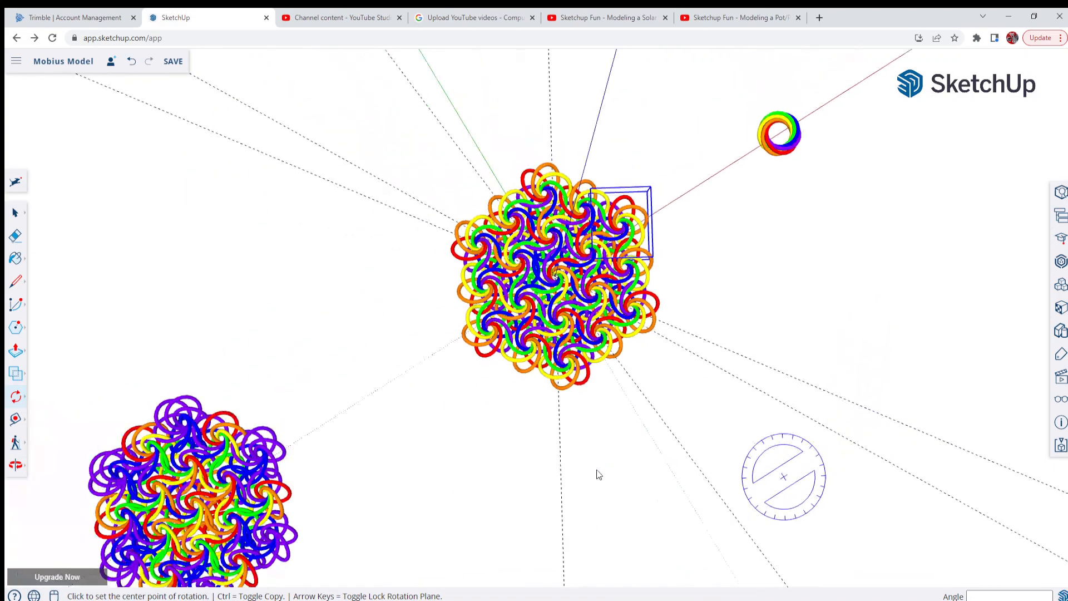
pyautogui.moveTo(598, 473); pyautogui.dragTo(493, 244, button='middle')
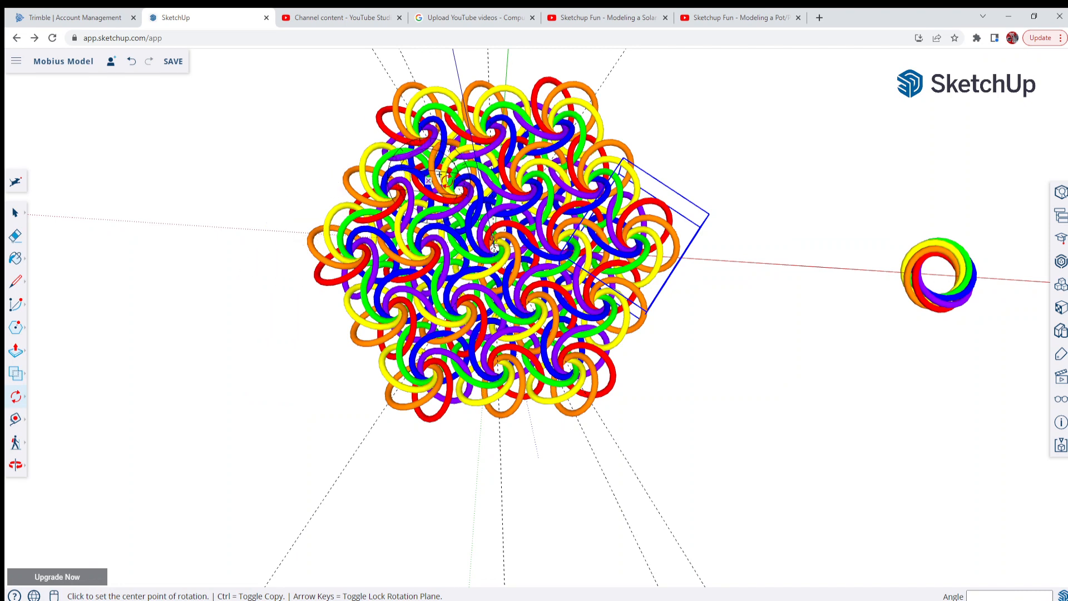
pyautogui.scroll(3, 442, 175)
pyautogui.click(15, 213)
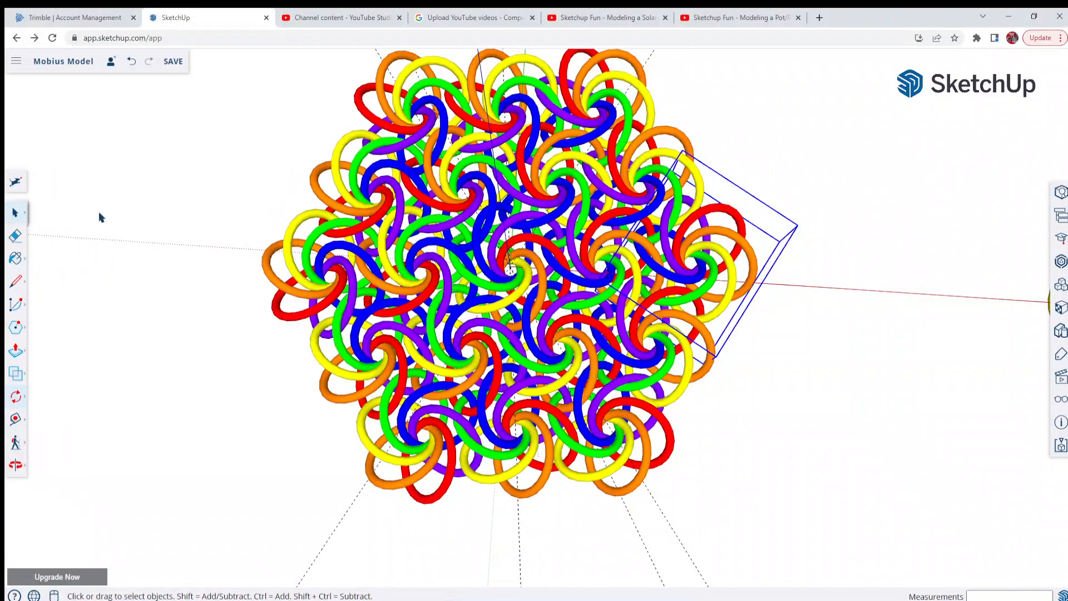
pyautogui.click(185, 226)
pyautogui.scroll(-2, 185, 226)
pyautogui.scroll(2, 390, 161)
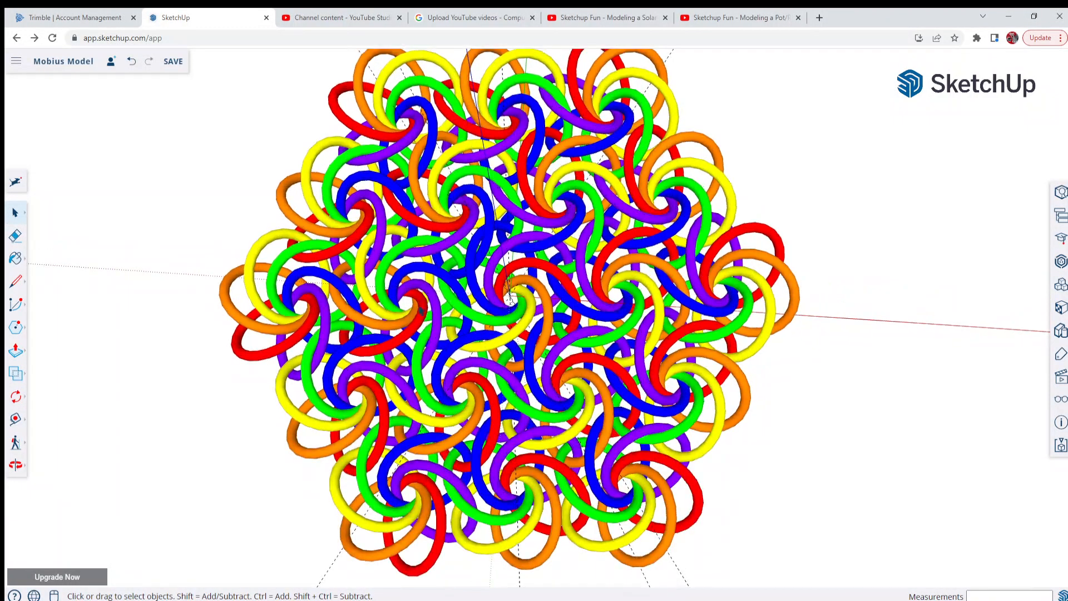
pyautogui.moveTo(422, 311); pyautogui.dragTo(495, 222, button='middle')
pyautogui.moveTo(483, 378); pyautogui.dragTo(84, 484, button='middle')
pyautogui.moveTo(601, 322); pyautogui.dragTo(695, 573, button='middle')
pyautogui.scroll(-2, 645, 351)
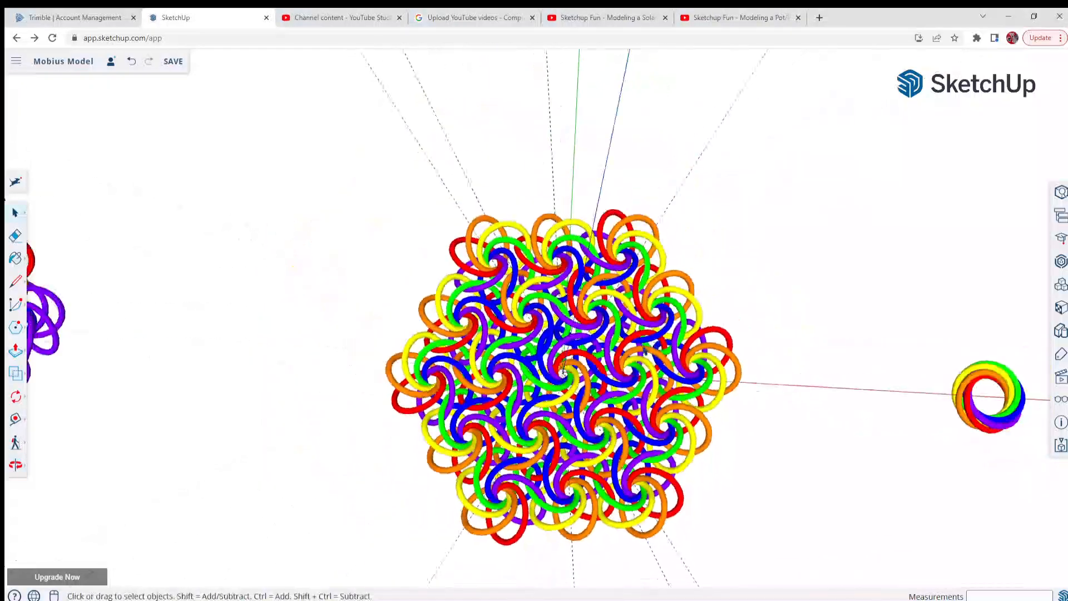
# Open the middle ring group on the pattern's negative green-axis edge for editing
pyautogui.scroll(5, 590, 542)
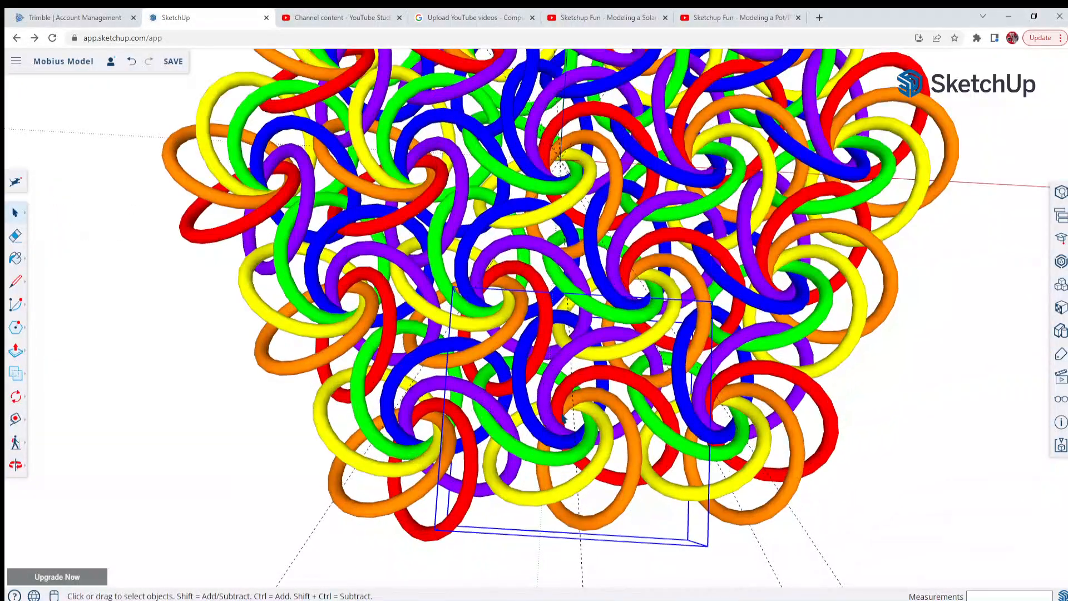
pyautogui.rightClick(563, 419)
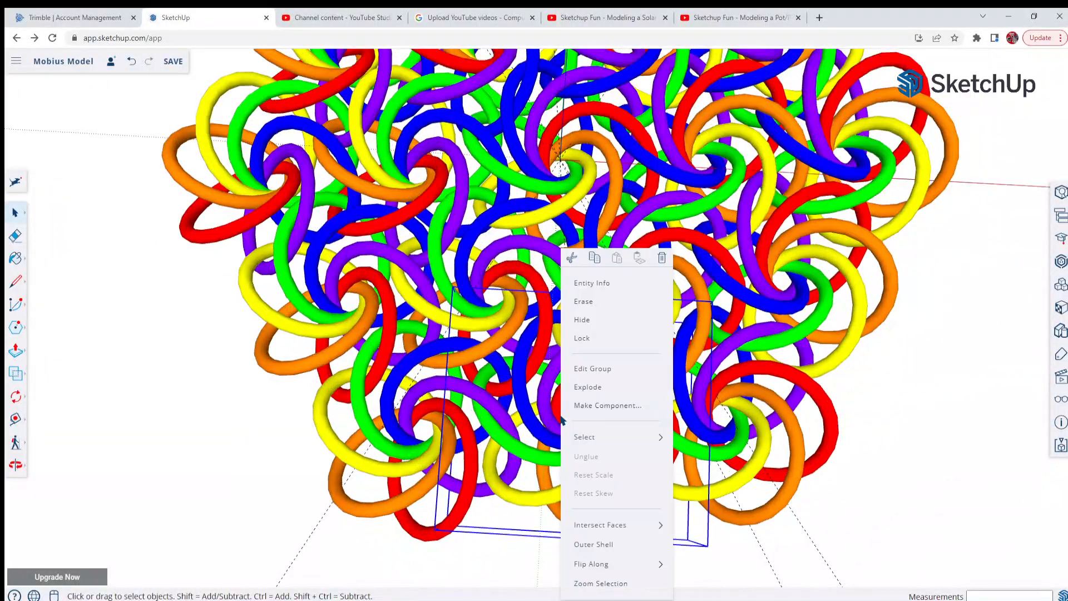
pyautogui.click(604, 370)
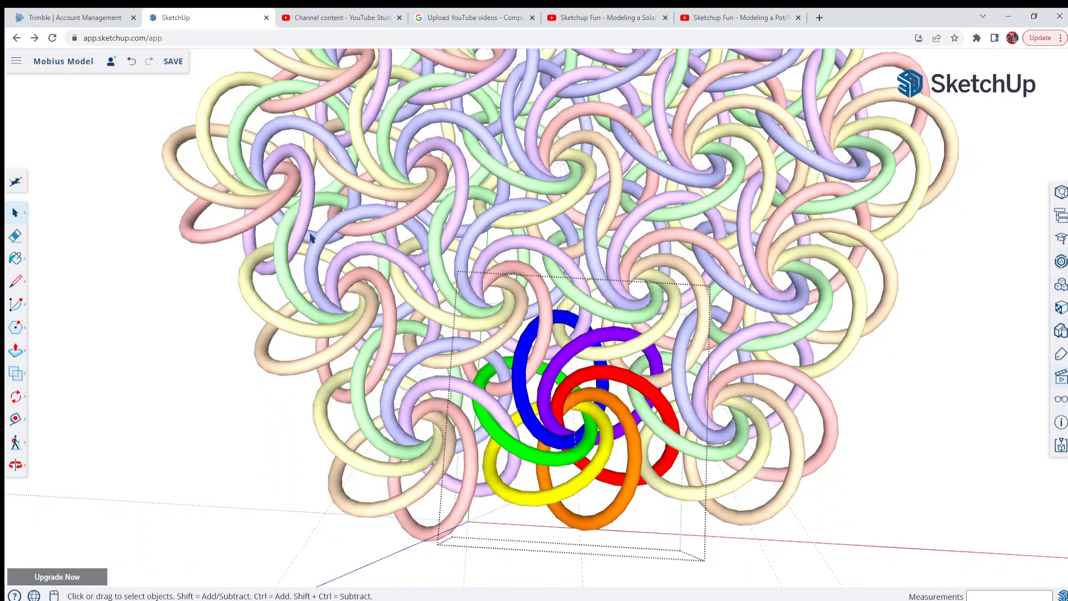
# Paint the group's yellow, green, purple, red and orange rings with the blue Color I05 material and close the group
pyautogui.click(14, 260)
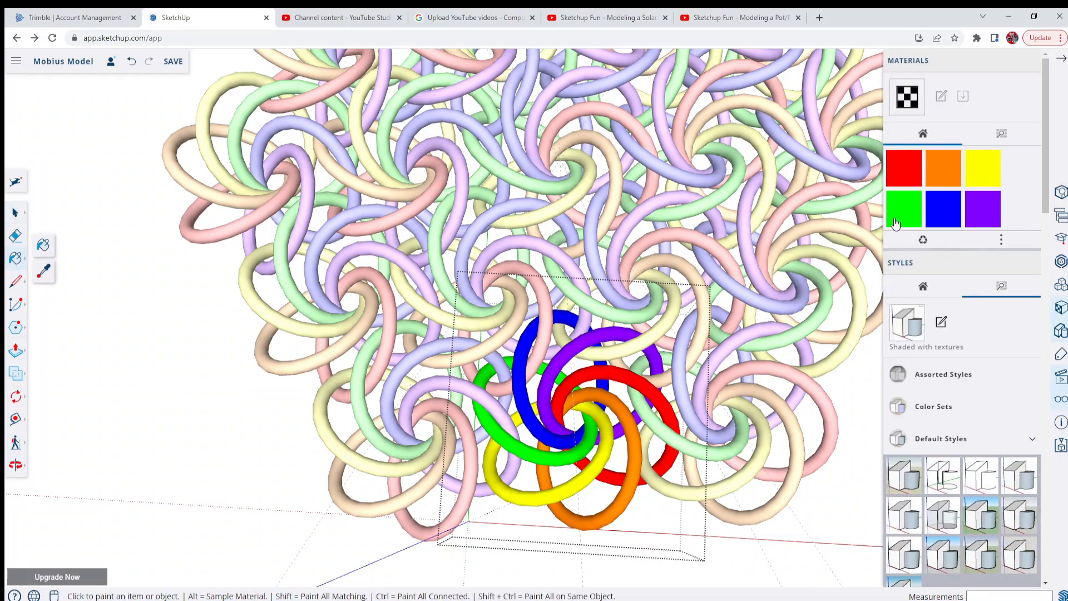
pyautogui.click(1001, 133)
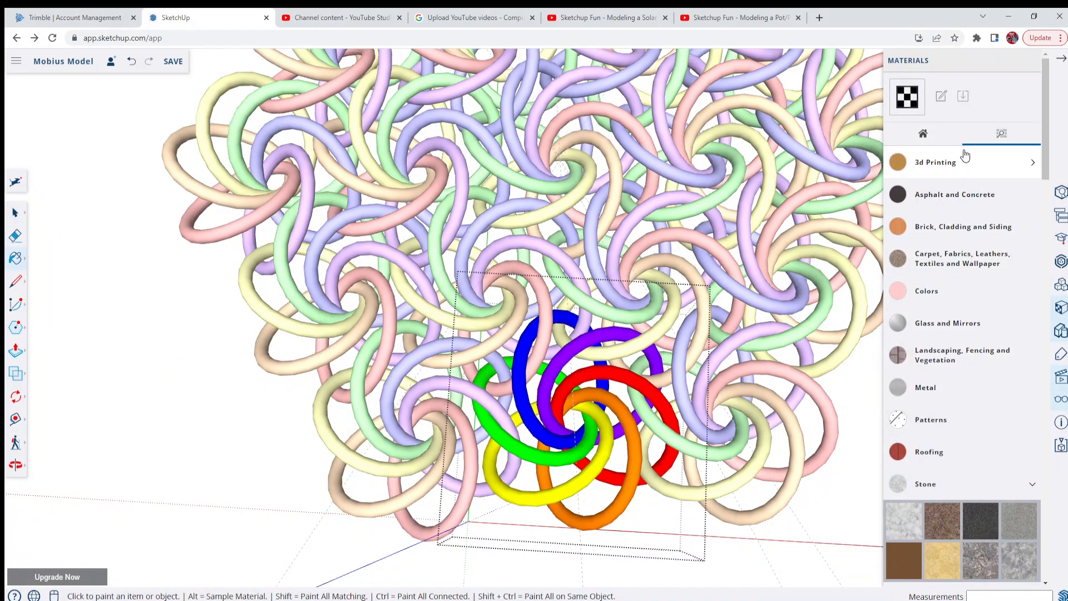
pyautogui.click(927, 136)
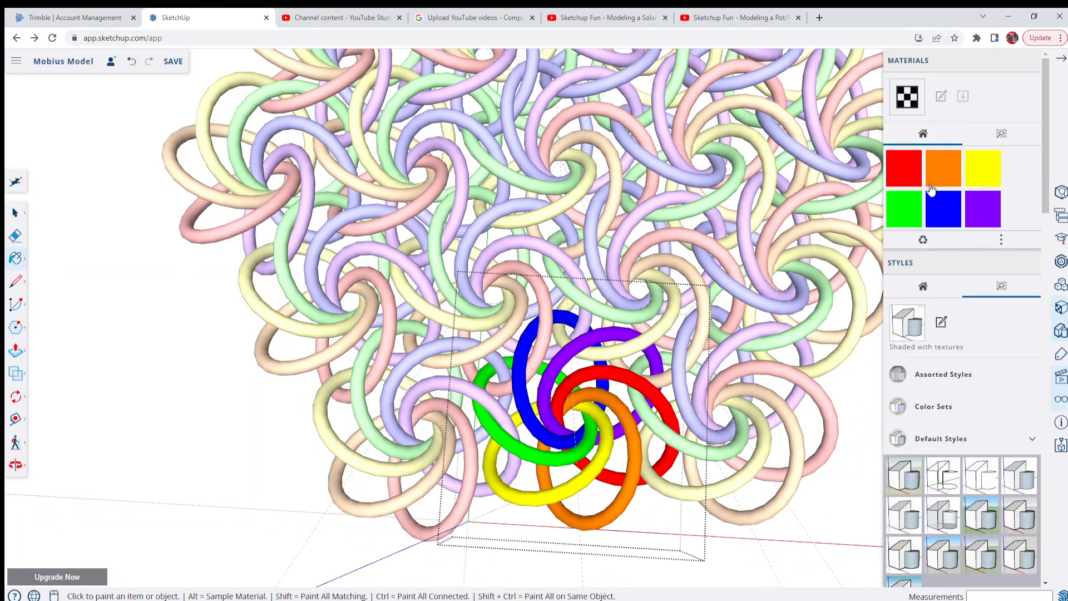
pyautogui.click(948, 214)
pyautogui.click(574, 483)
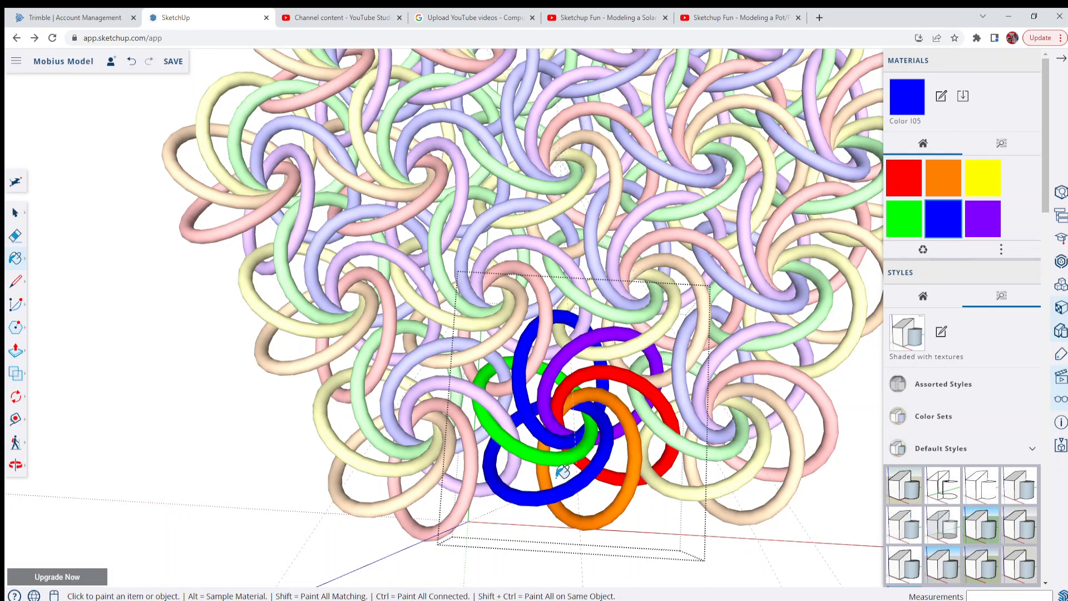
pyautogui.click(559, 454)
pyautogui.click(559, 398)
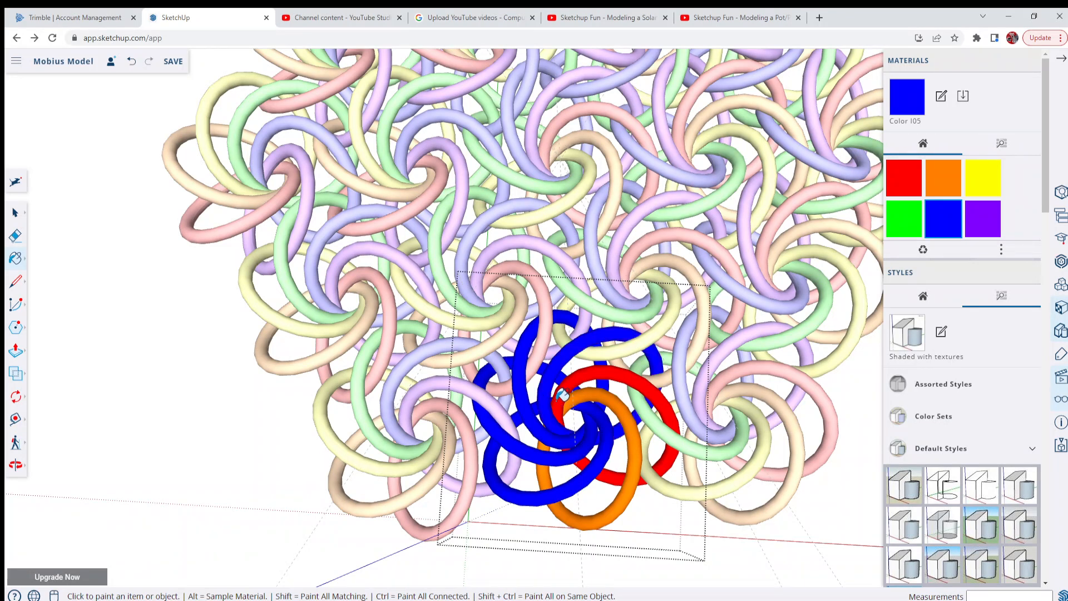
pyautogui.click(566, 395)
pyautogui.click(598, 397)
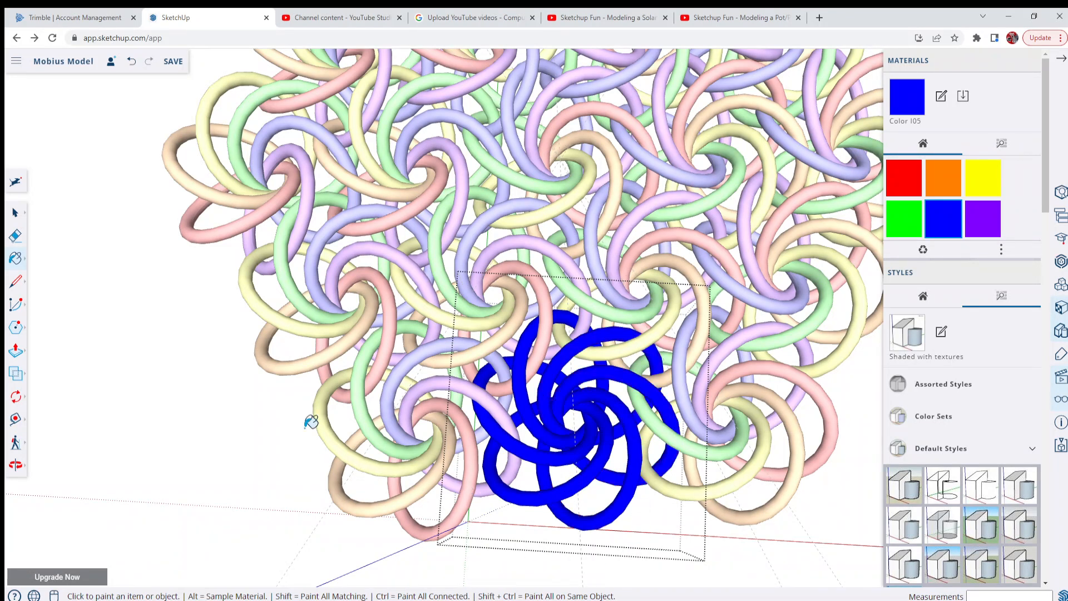
pyautogui.rightClick(174, 389)
pyautogui.click(221, 429)
pyautogui.scroll(-4, 177, 422)
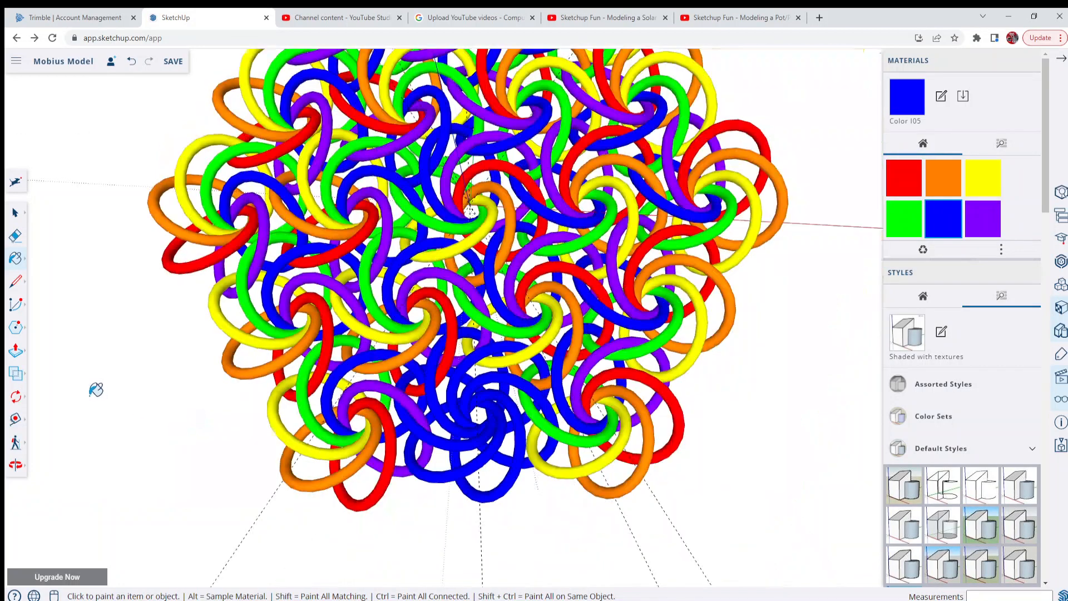
pyautogui.scroll(2, 538, 372)
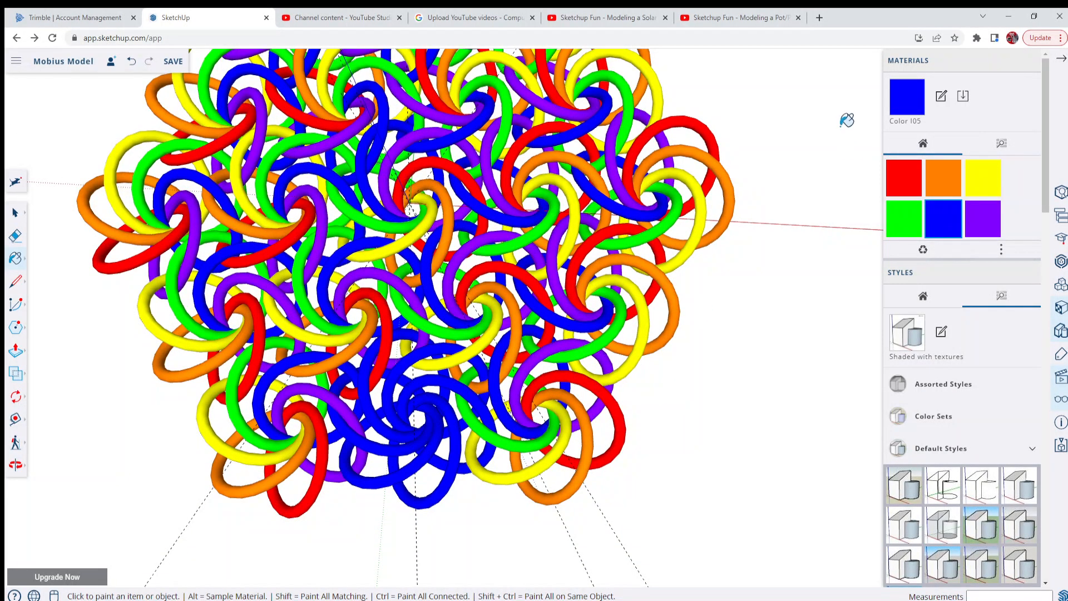
pyautogui.scroll(-2, 443, 418)
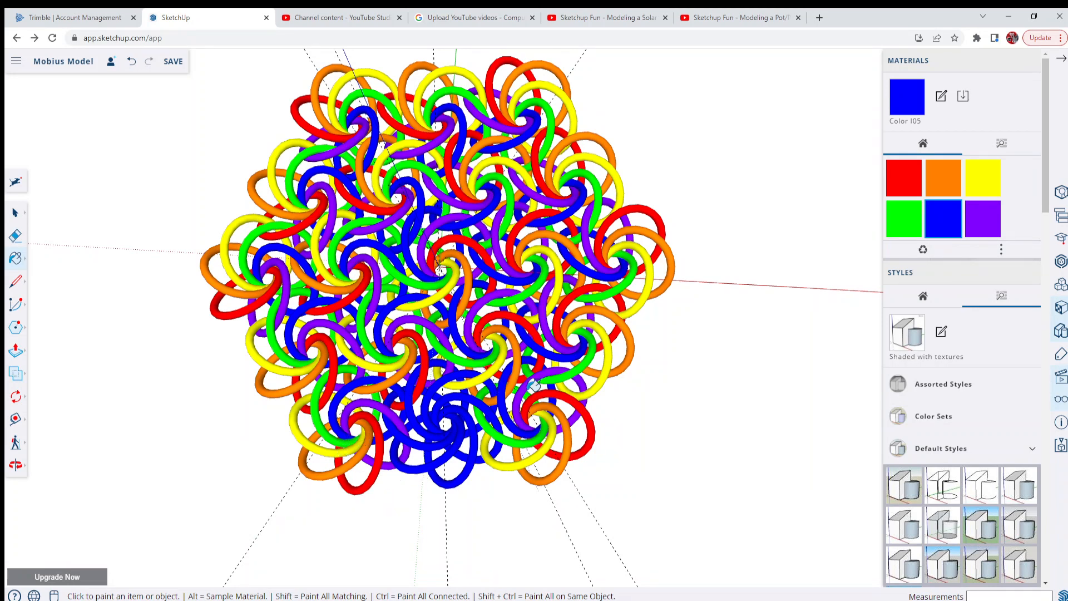
pyautogui.scroll(3, 534, 390)
pyautogui.scroll(-4, 534, 391)
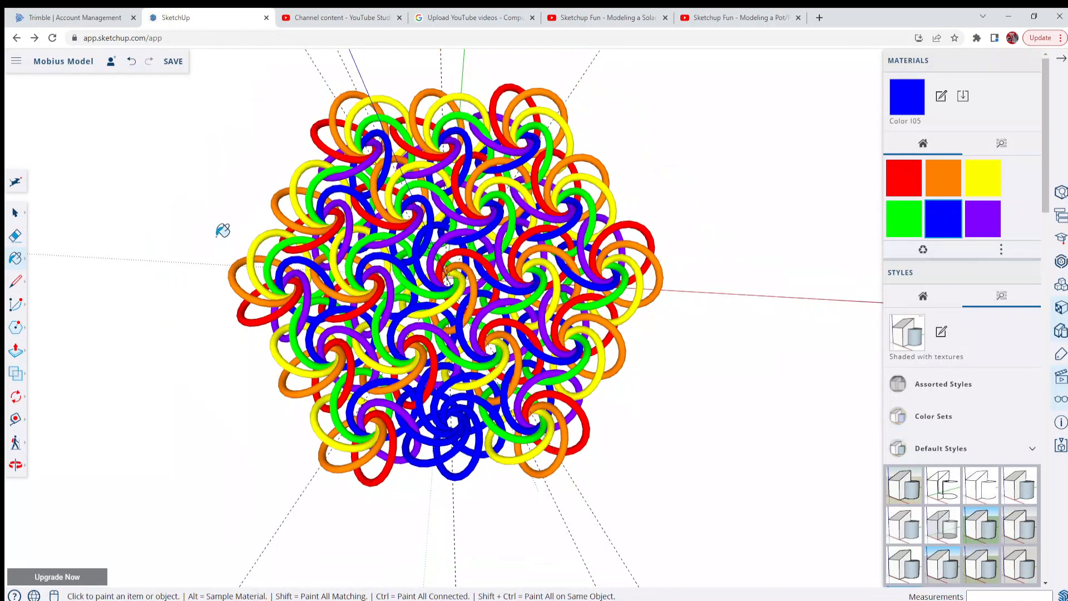
# Undo the blue repaint and the outer group's rotated copies, then restore only the single outer ring group
pyautogui.click(131, 62)
pyautogui.click(131, 62)
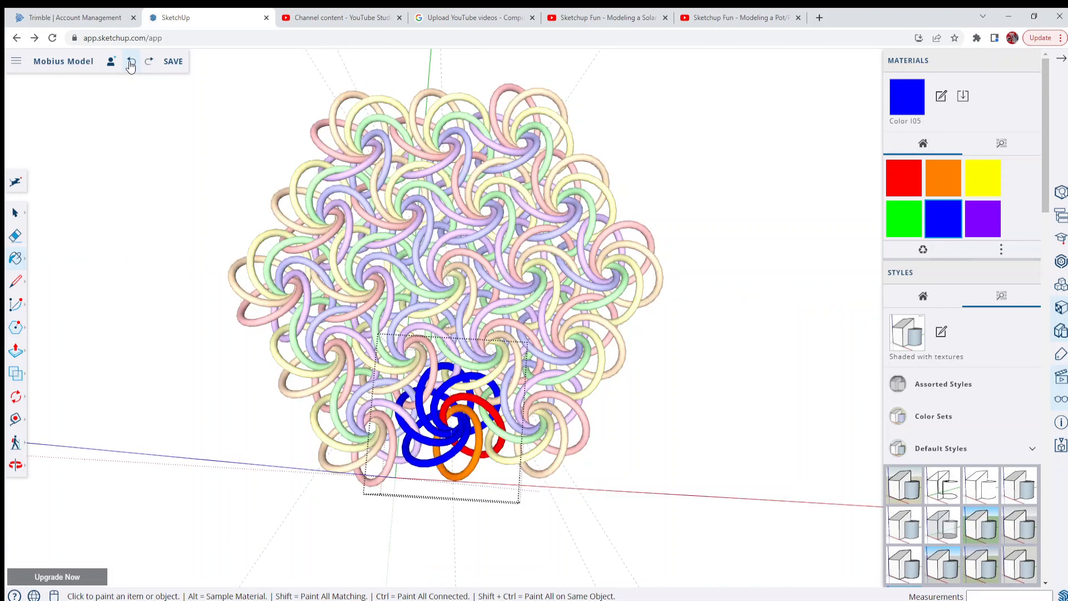
pyautogui.click(130, 62)
pyautogui.click(131, 62)
pyautogui.click(130, 62)
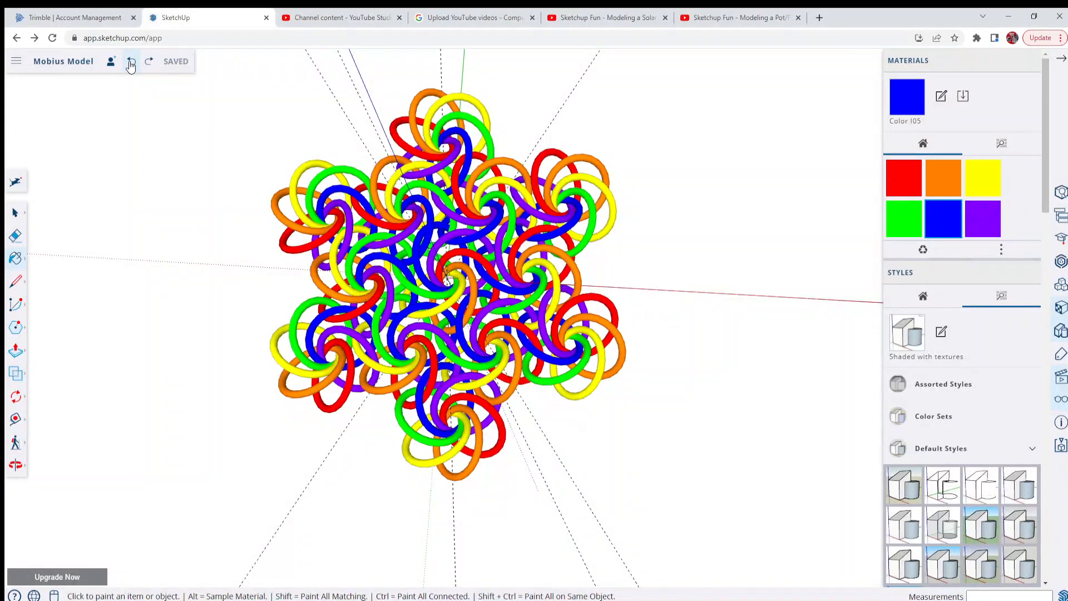
pyautogui.click(147, 66)
# Edit the single outer ring group, paint its green, purple, red, orange and yellow rings with blue Color I05, and close the group
pyautogui.scroll(3, 519, 416)
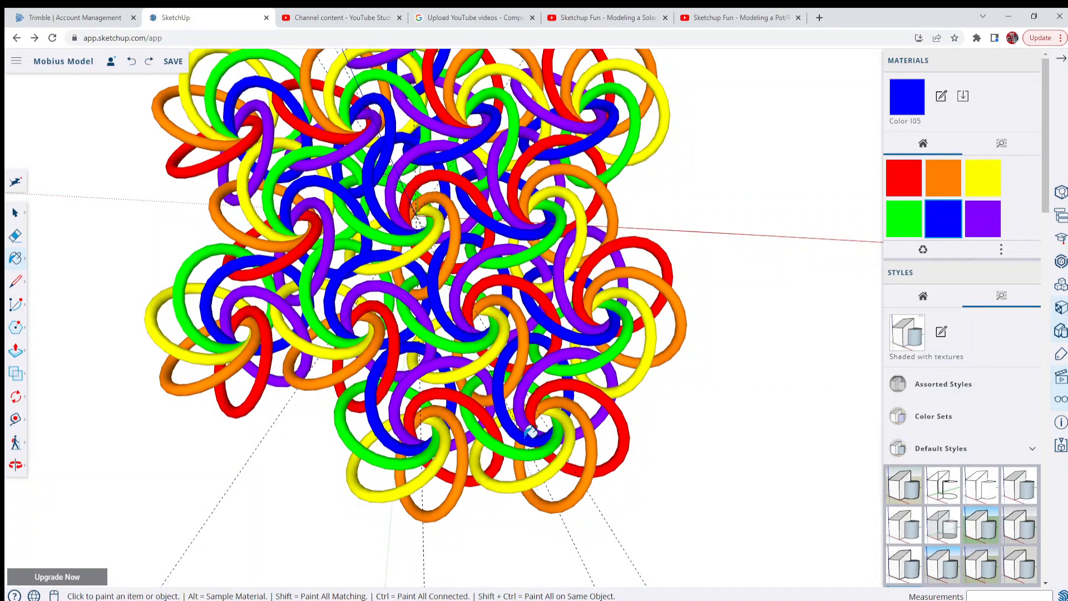
pyautogui.rightClick(558, 437)
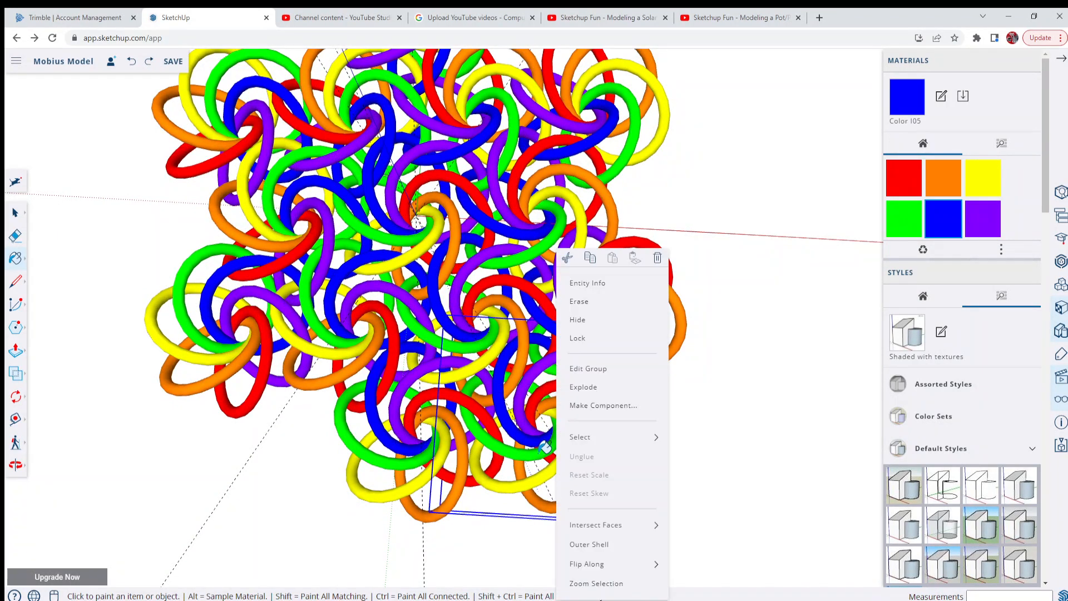
pyautogui.click(581, 369)
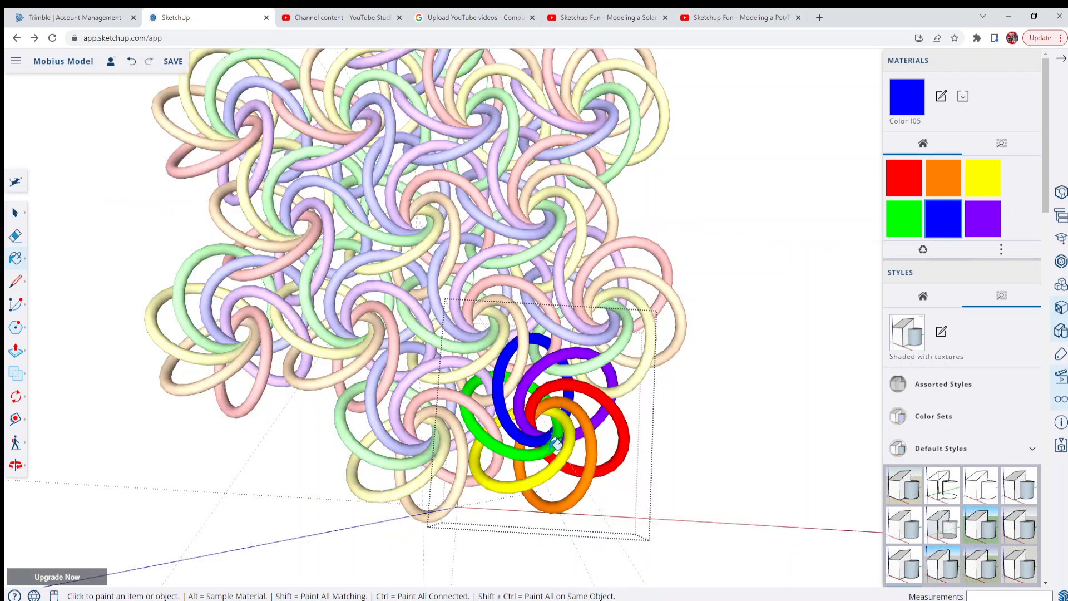
pyautogui.click(529, 411)
pyautogui.click(537, 405)
pyautogui.click(557, 400)
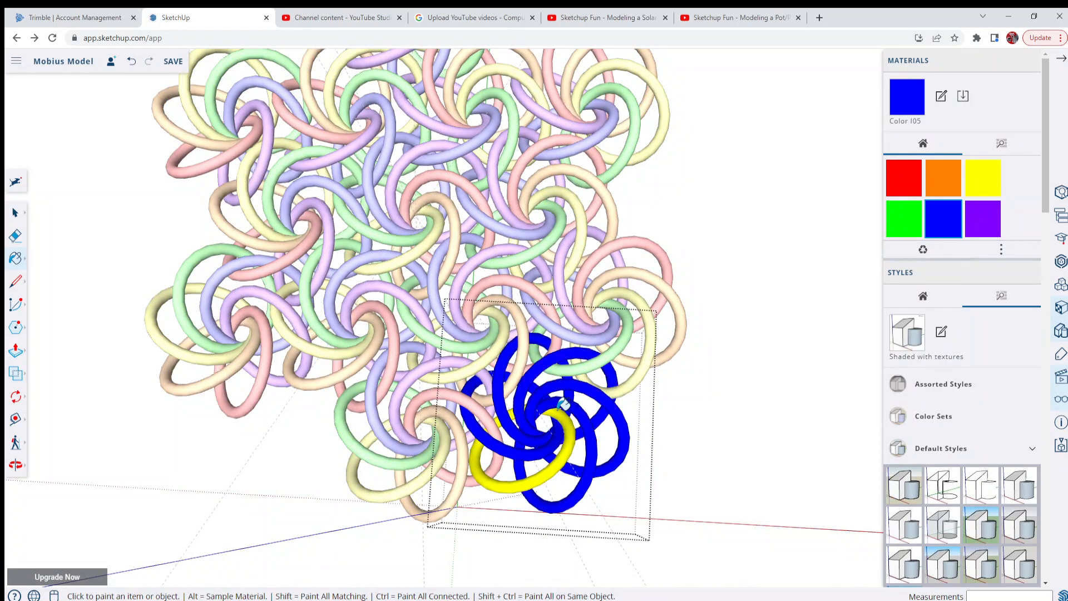
pyautogui.click(564, 408)
pyautogui.rightClick(284, 441)
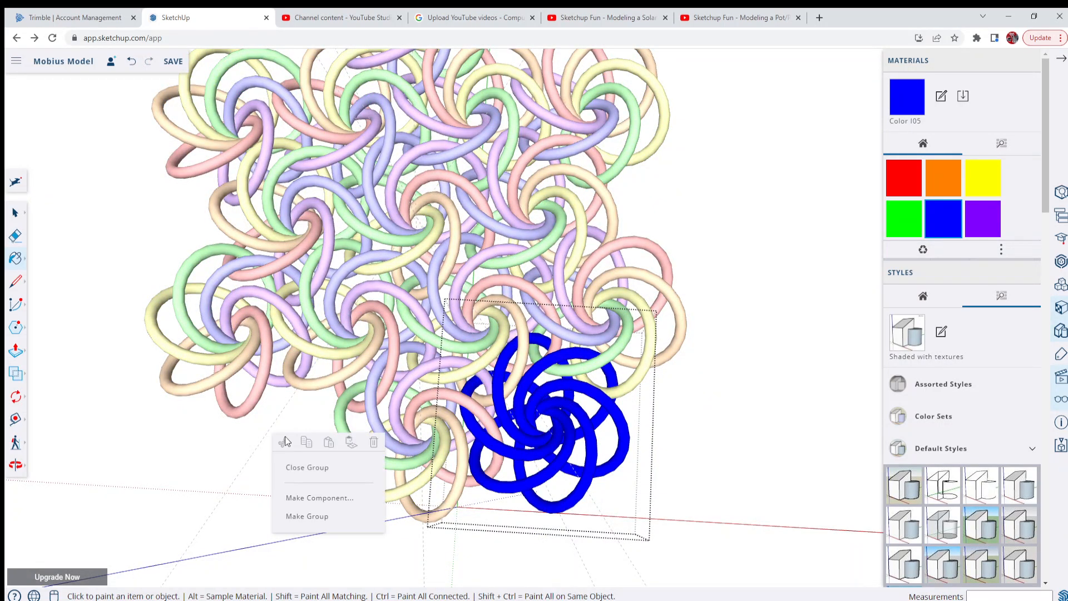
pyautogui.click(295, 468)
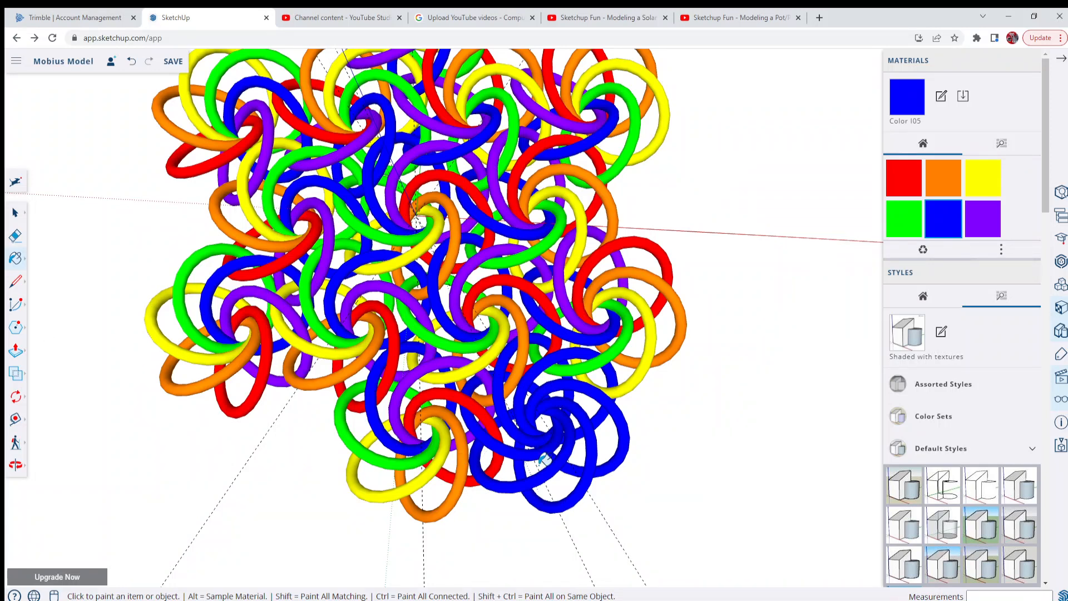
# Rotate a copy of the blue outer ring group 60 degrees around the origin, starting from the red axis
pyautogui.click(15, 214)
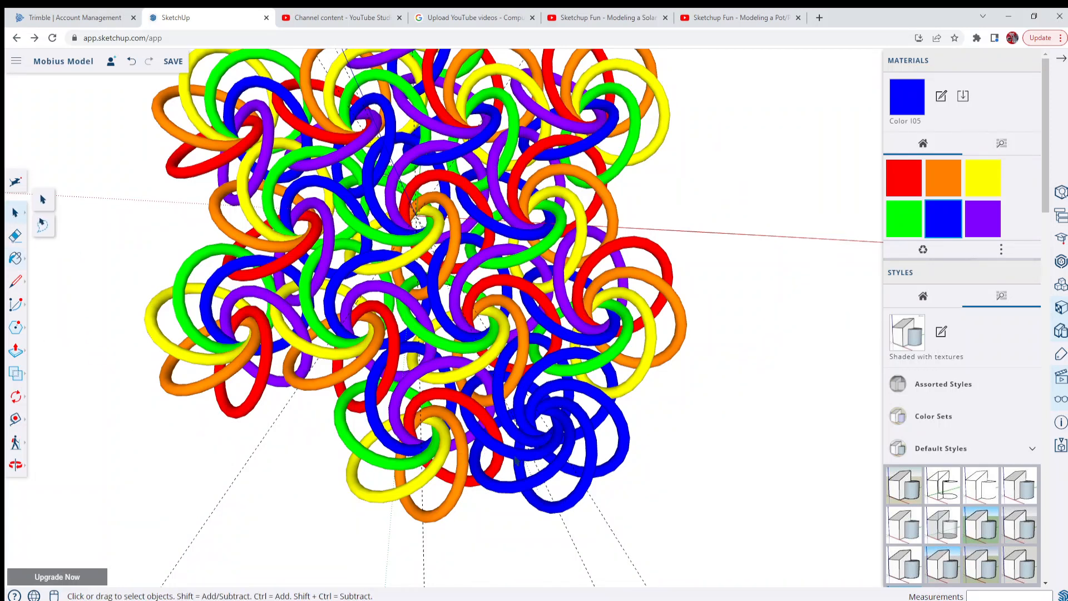
pyautogui.click(537, 478)
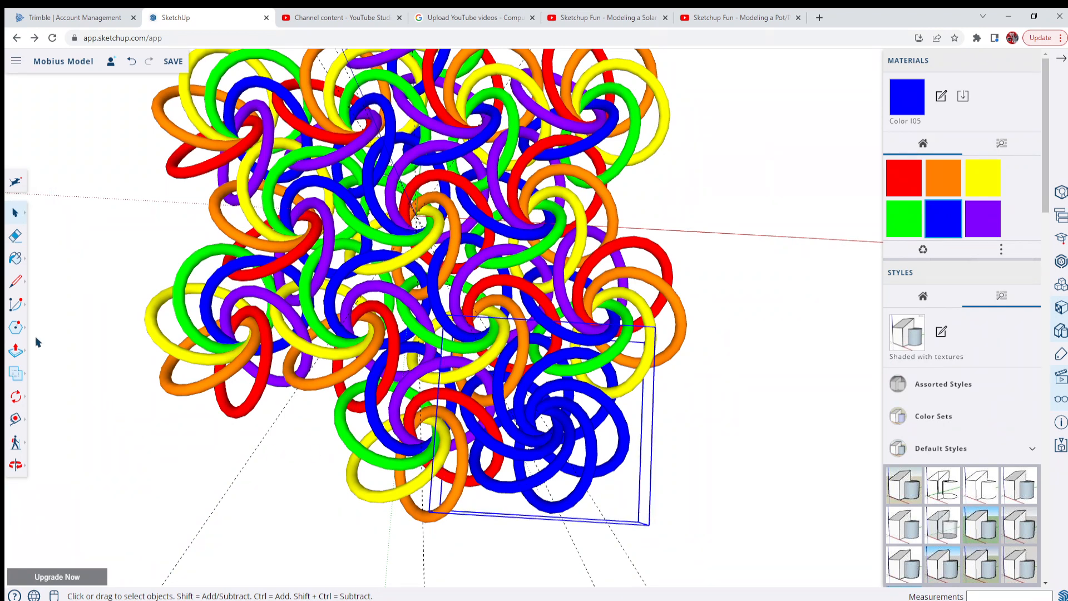
pyautogui.click(16, 399)
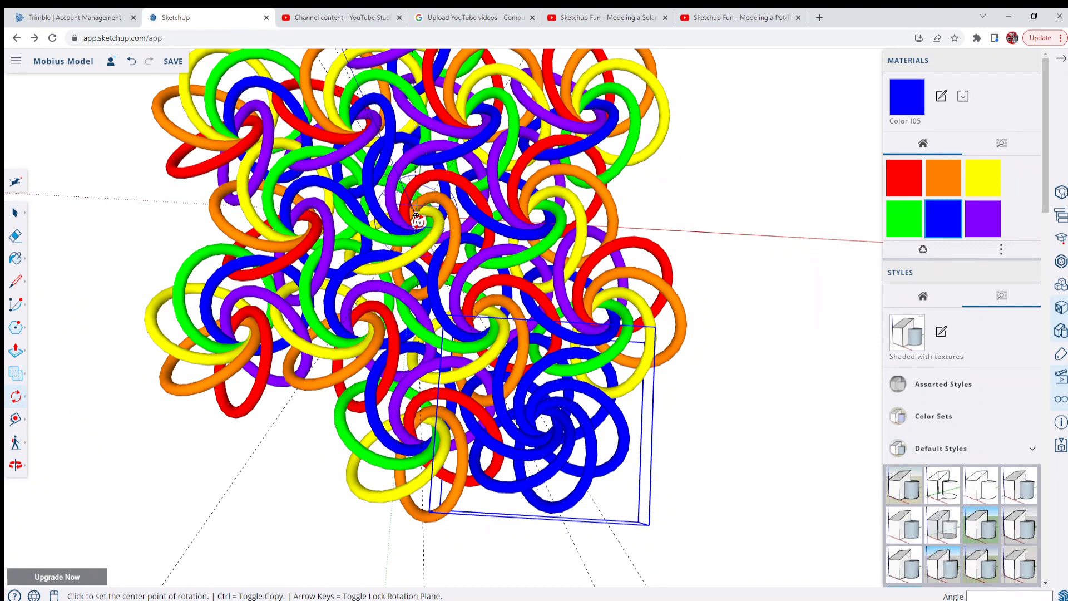
pyautogui.scroll(5, 416, 215)
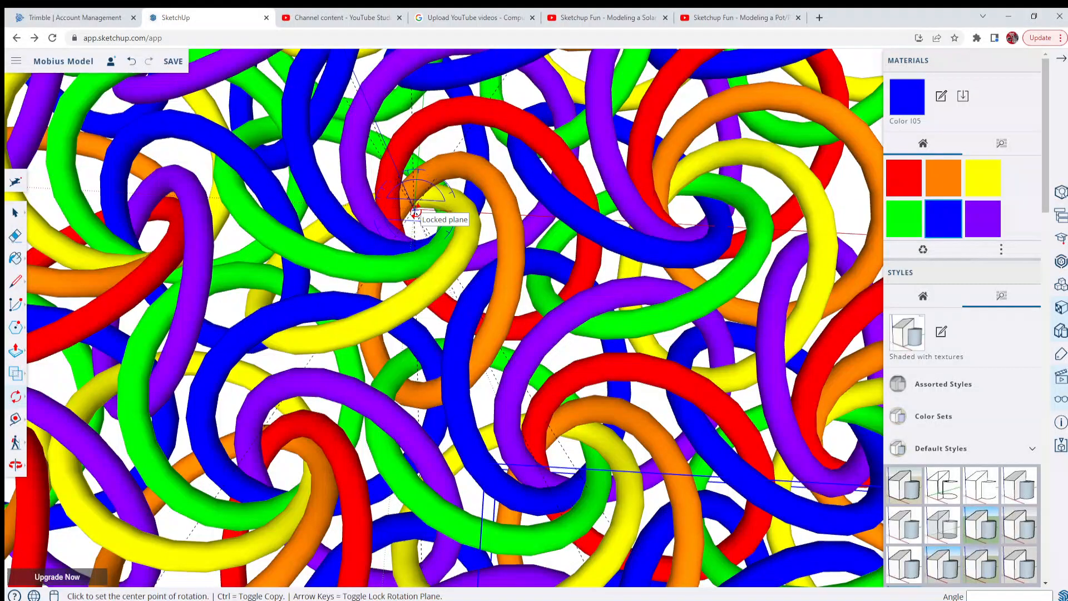
pyautogui.scroll(5, 414, 207)
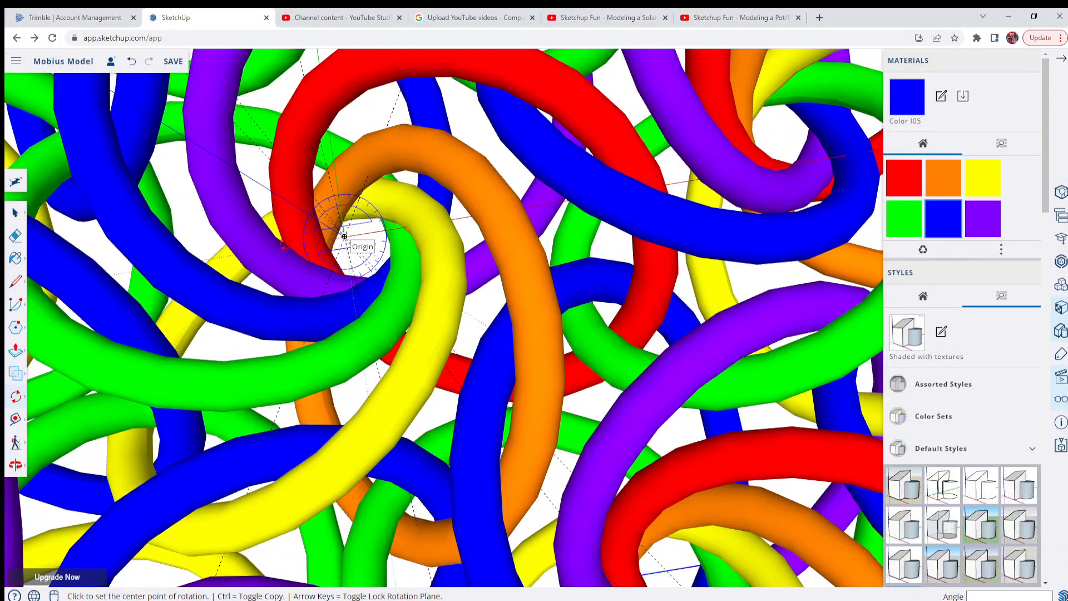
pyautogui.click(344, 236)
pyautogui.scroll(-10, 261, 248)
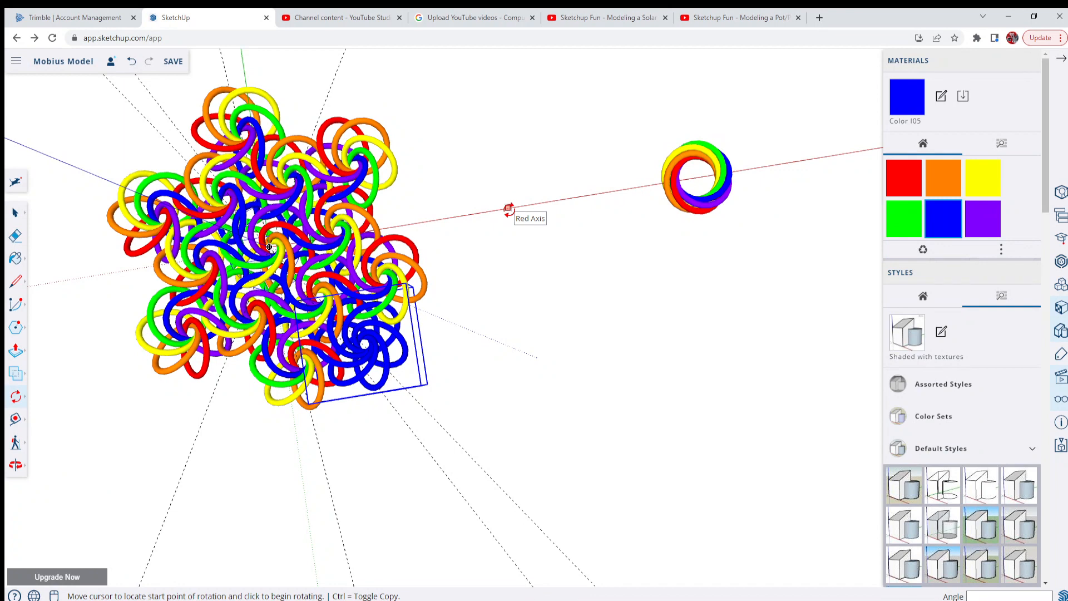
pyautogui.click(508, 208)
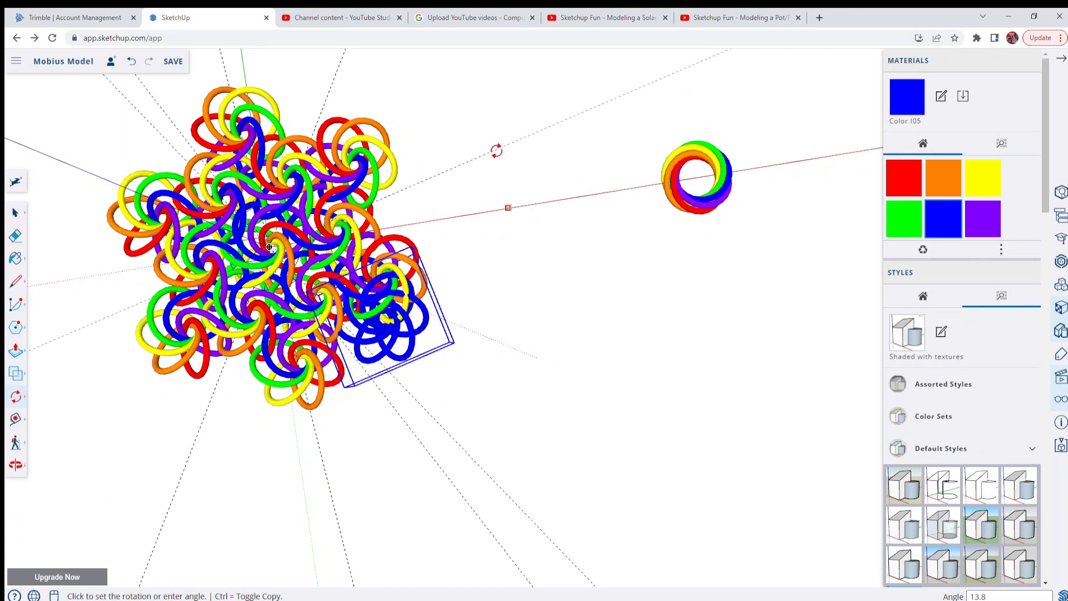
pyautogui.press('ctrl')
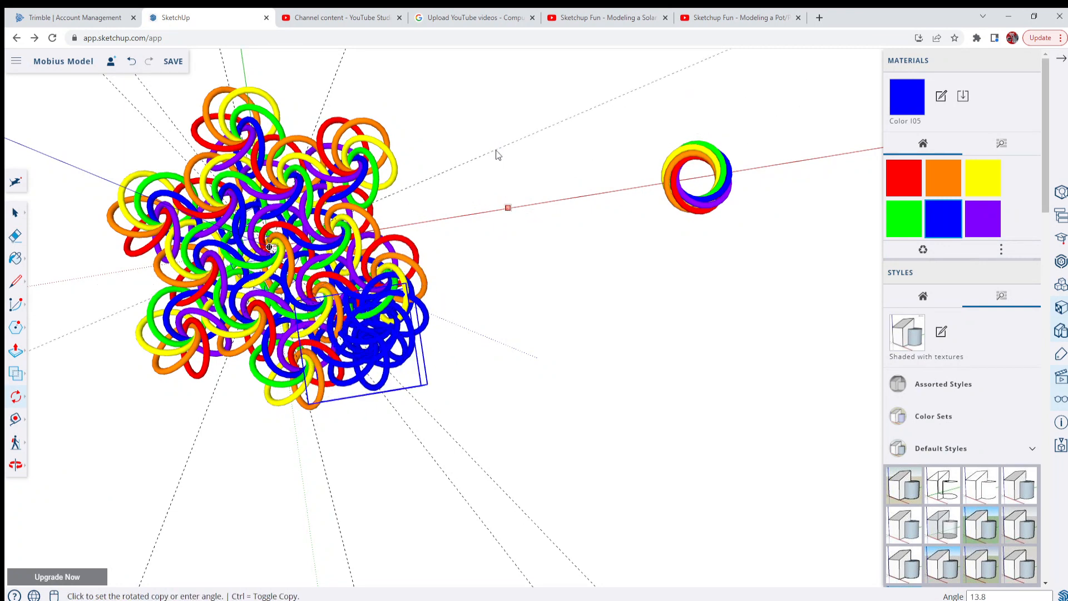
pyautogui.write('60')
pyautogui.press('Return')
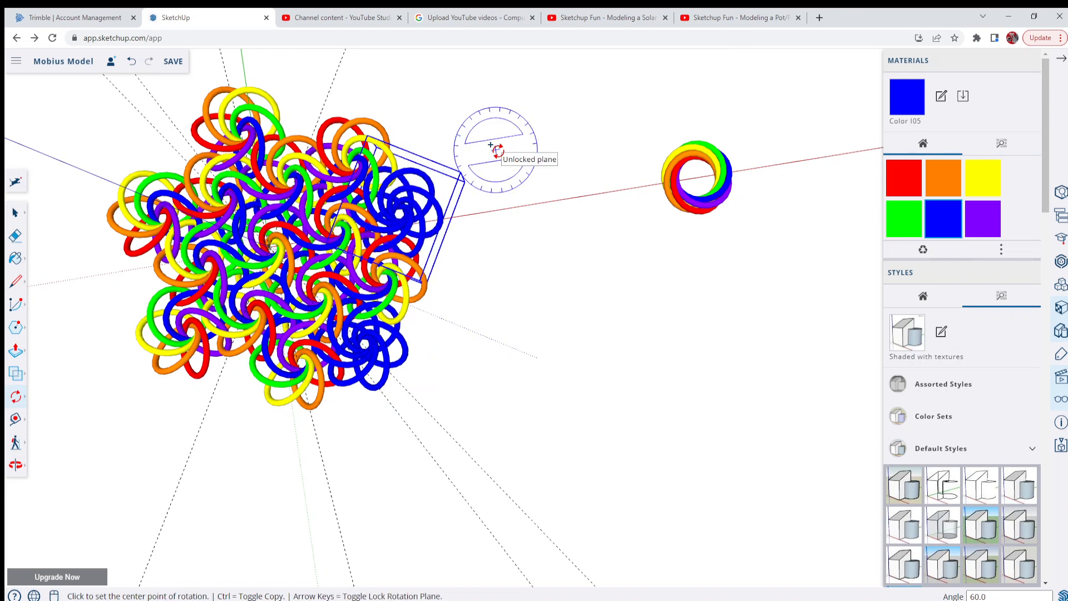
# Multiply the rotated blue copy by 5 to array it around the origin
pyautogui.write('*5')
pyautogui.press('Return')
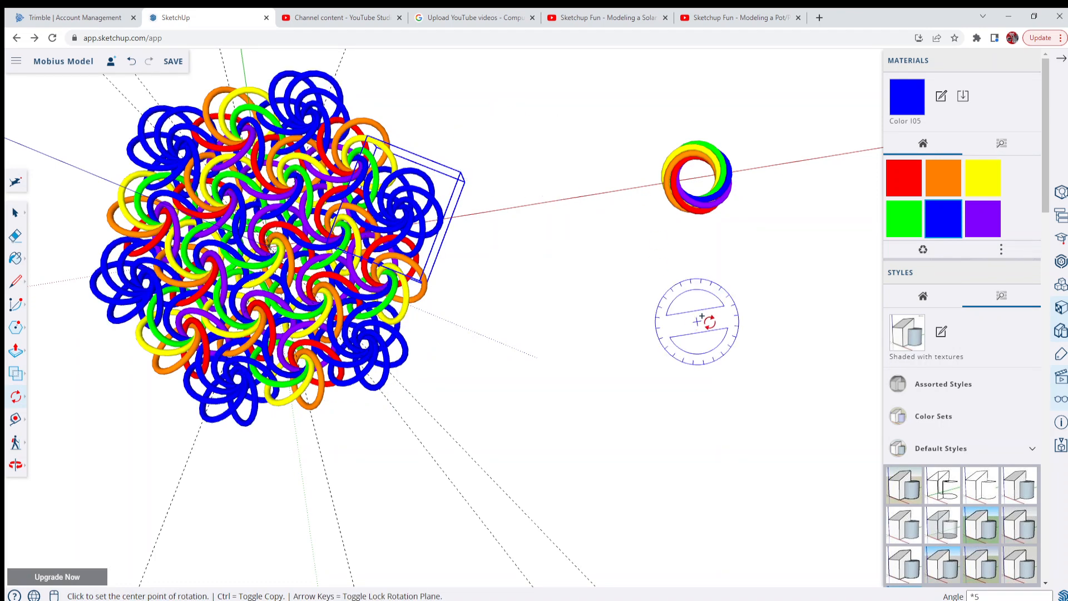
# Examine the hexagonal ring pattern and its blue corner groups from several angles and distances
pyautogui.scroll(-3, 709, 321)
pyautogui.moveTo(358, 429); pyautogui.dragTo(326, 375, button='middle')
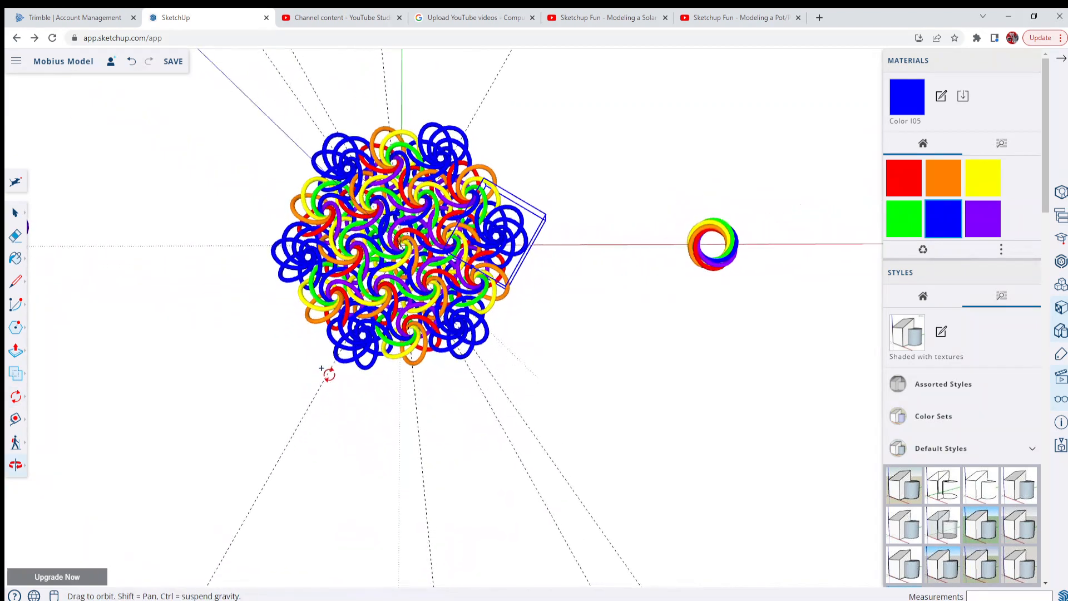
pyautogui.scroll(5, 405, 412)
pyautogui.scroll(-6, 410, 429)
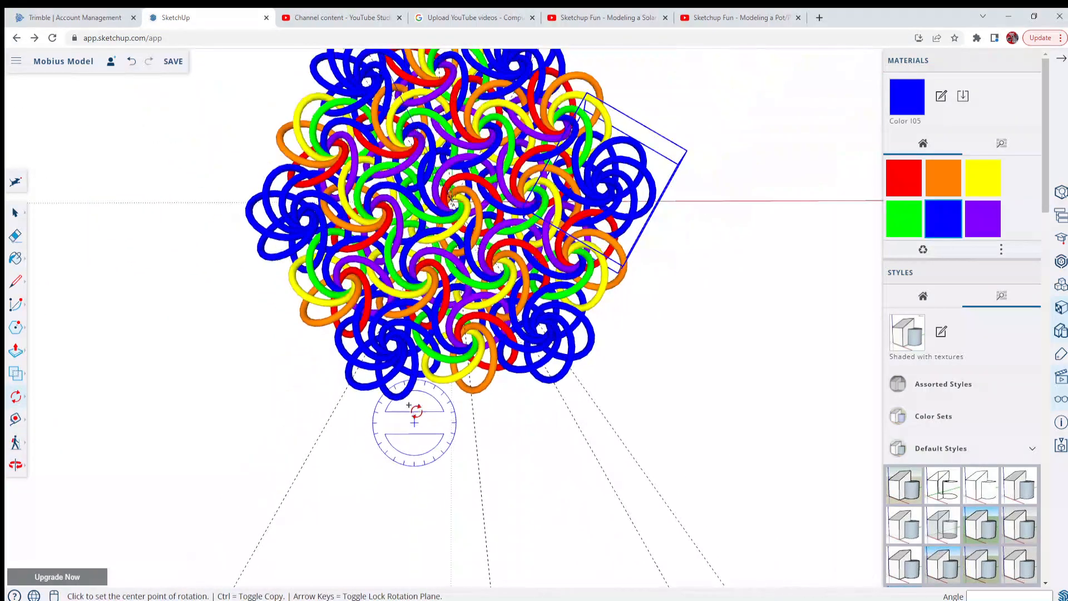
pyautogui.scroll(5, 439, 283)
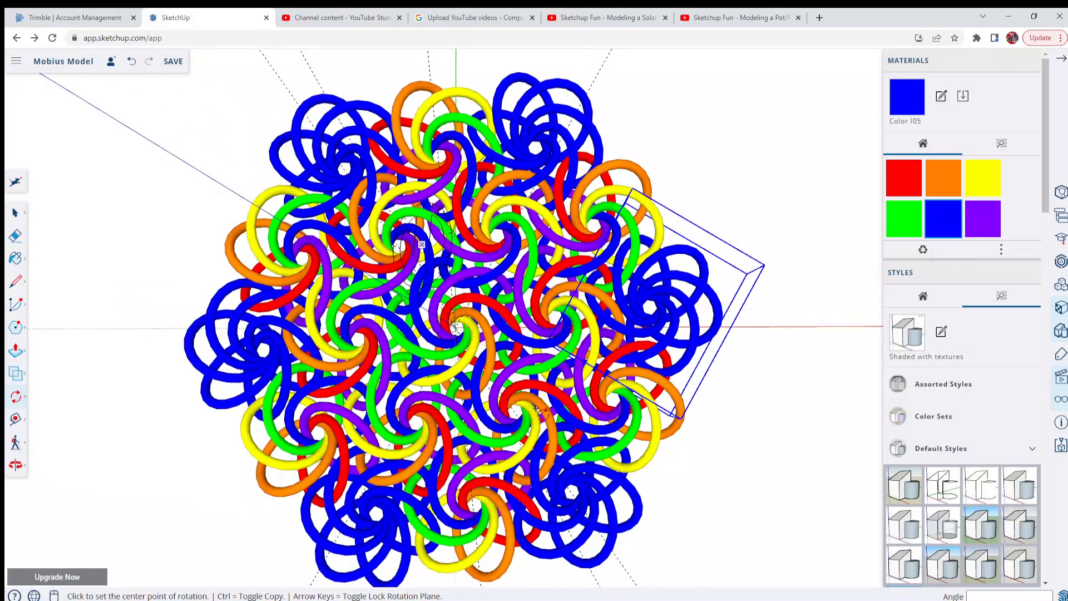
pyautogui.moveTo(439, 282)
pyautogui.mouseDown(button='middle')
pyautogui.moveTo(456, 307)
pyautogui.moveTo(428, 280)
pyautogui.mouseUp(button='middle')
pyautogui.press('q')
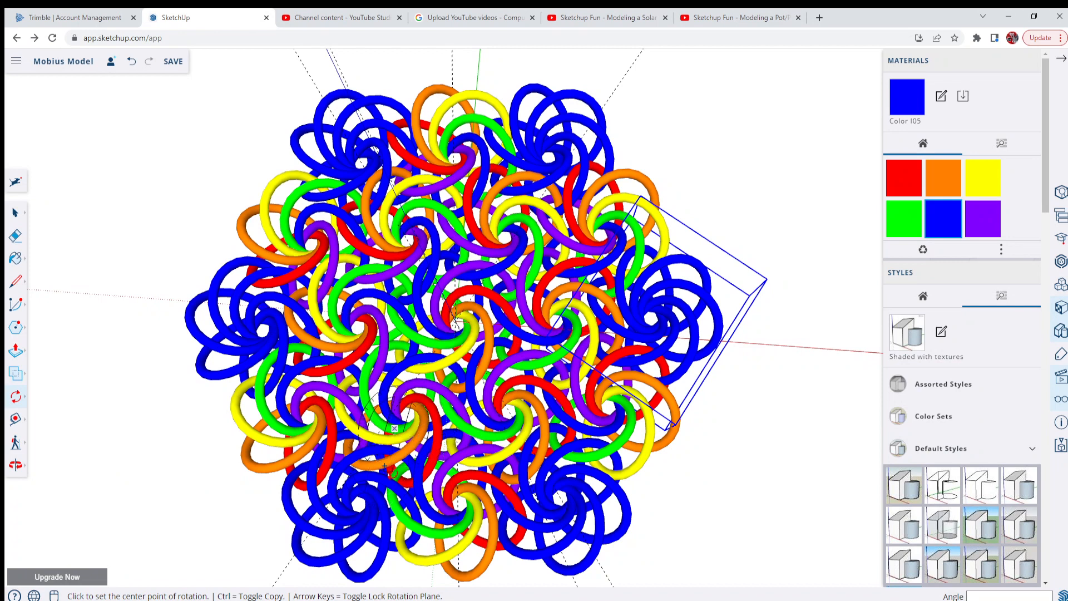
pyautogui.scroll(2, 390, 465)
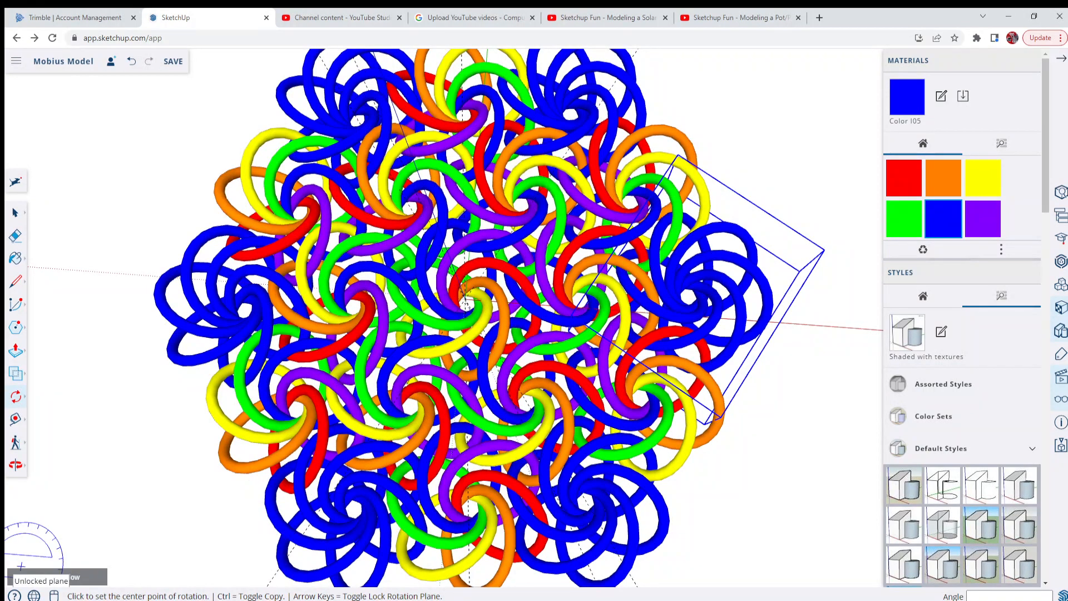